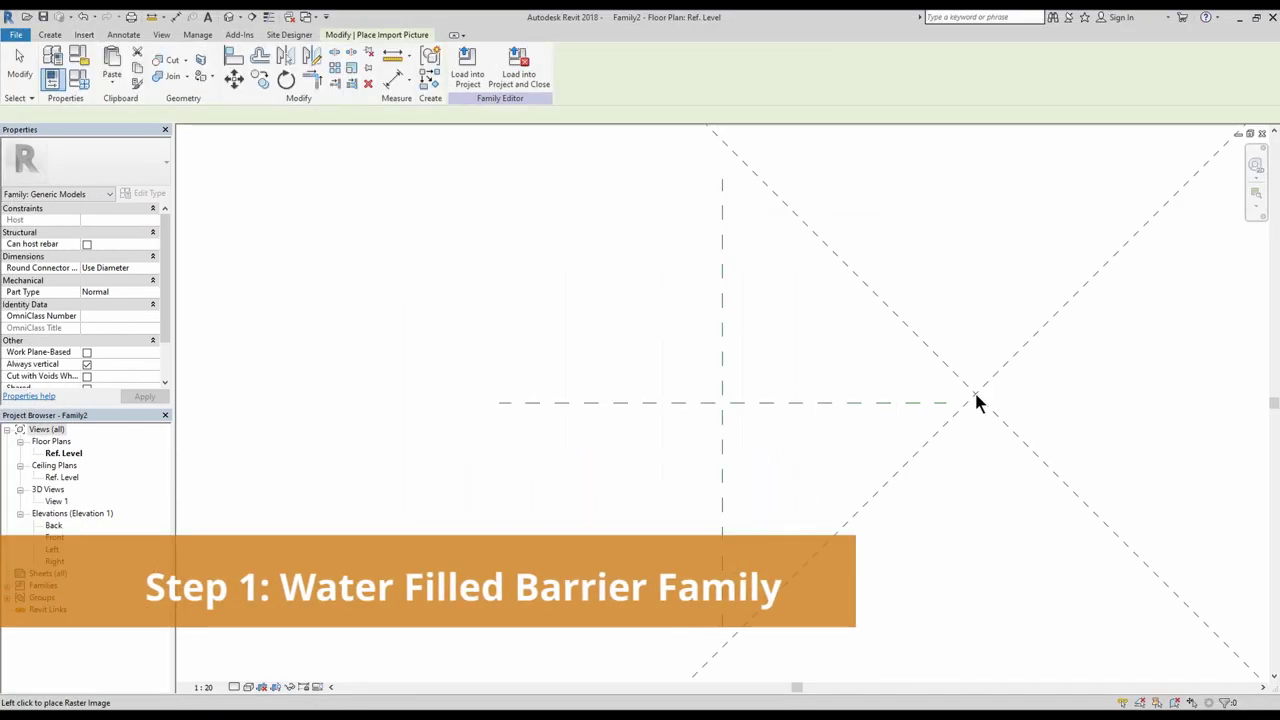
Place the imported Water Filled Barrier.jpg picture beside the reference planes in the Ref. Level floor plan.
left_click(977, 400)
scroll(900, 400, "up", 3)
middle_click_drag(588, 380, 803, 394)
Add a vertical reference plane 1000 mm from the center plane on each side, using offset picking.
key("r")
key("p")
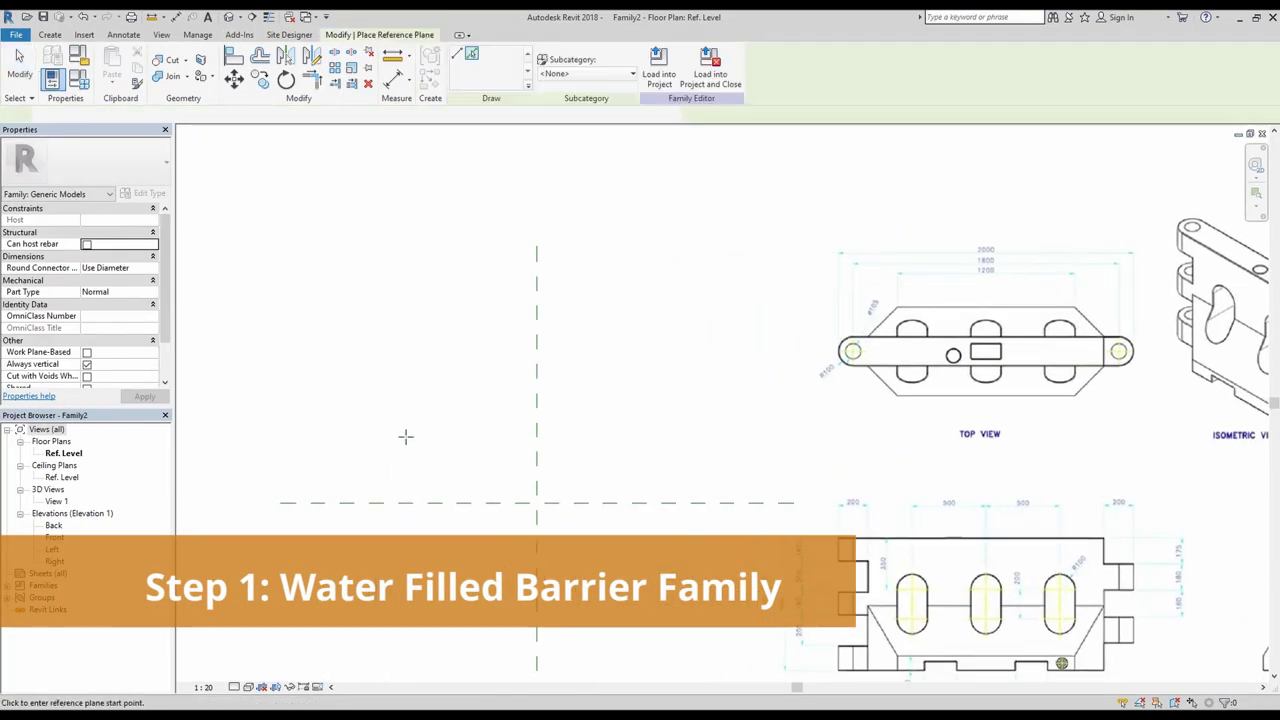
left_click(476, 57)
double_click(186, 115)
type("1000")
left_click(536, 446)
left_click(539, 446)
Dimension the outer planes equally about the center plane and add an overall dimension between them.
key("d")
key("i")
left_click(409, 412)
left_click(537, 395)
left_click(665, 385)
left_click(686, 380)
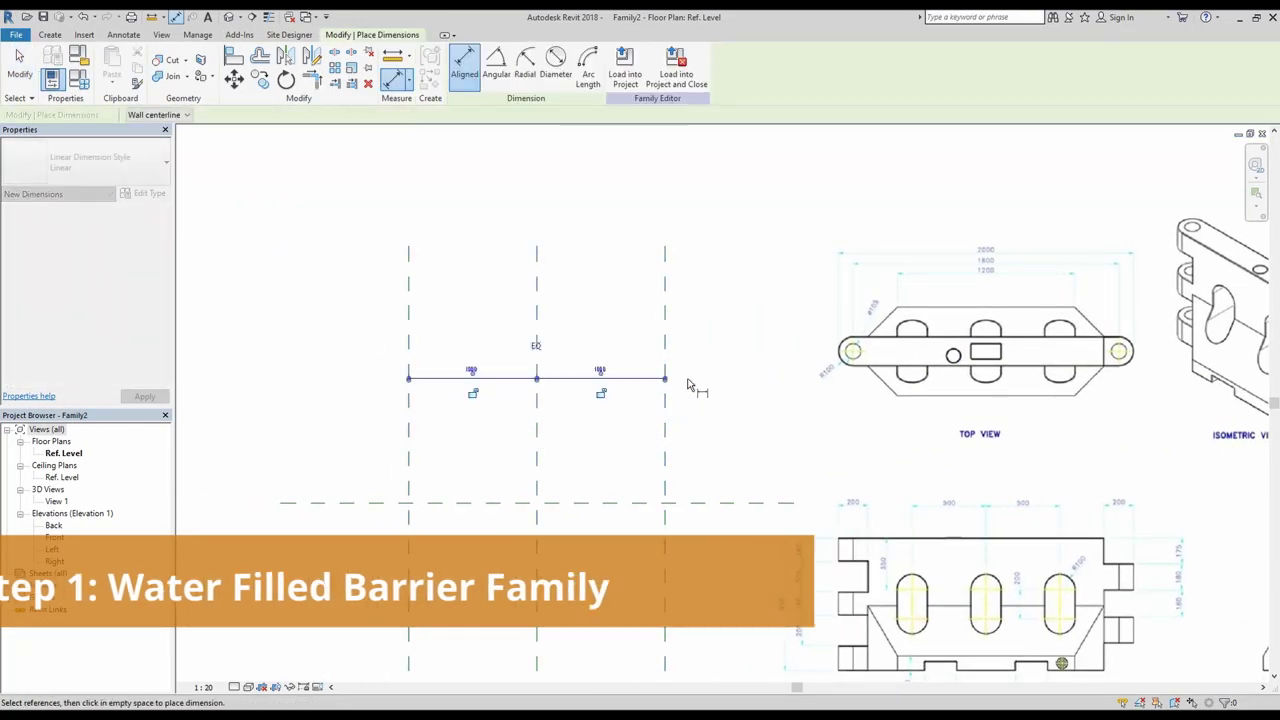
left_click(534, 346)
left_click(423, 410)
left_click(679, 410)
left_click(600, 341)
Add a vertical reference plane offset 900 mm on each side of the center plane.
key("r")
key("p")
left_click(464, 55)
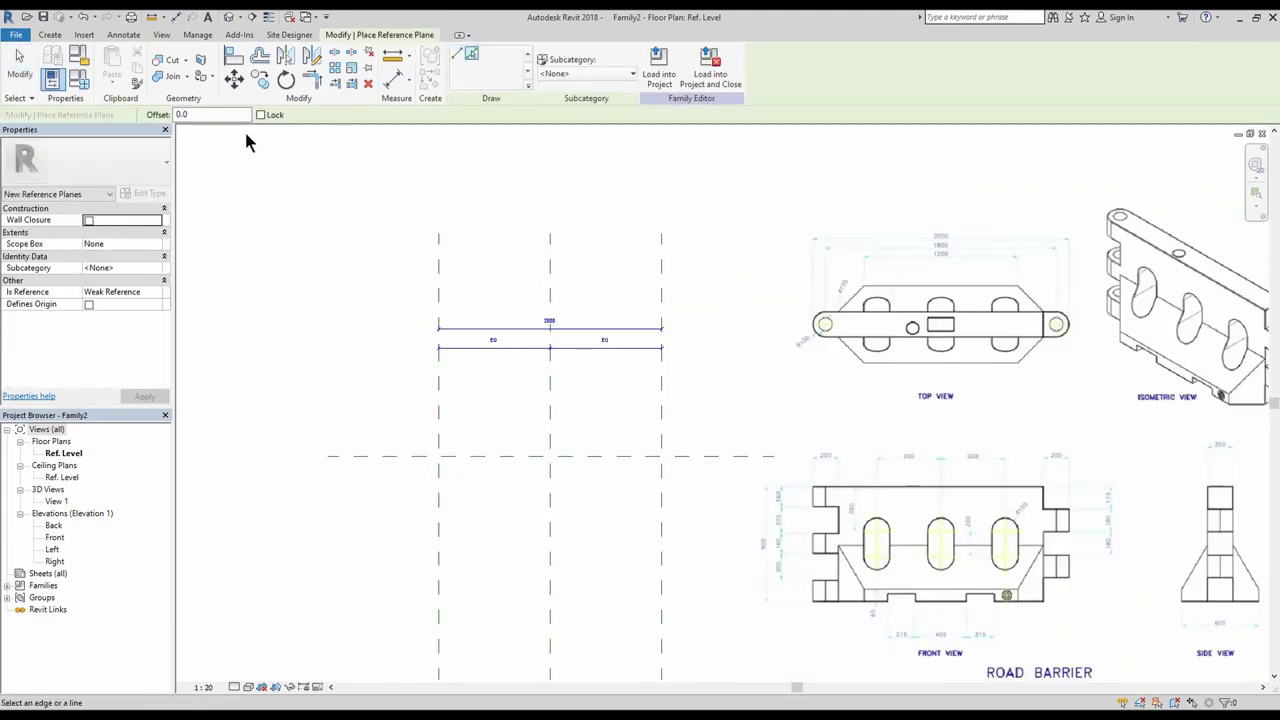
double_click(186, 116)
type("900")
left_click(552, 412)
left_click(545, 428)
key("Escape")
Dimension the 900 mm offset planes with an equality constraint about the center and an overall dimension.
key("d")
key("i")
scroll(457, 404, "up", 1)
left_click(447, 404)
left_click(580, 404)
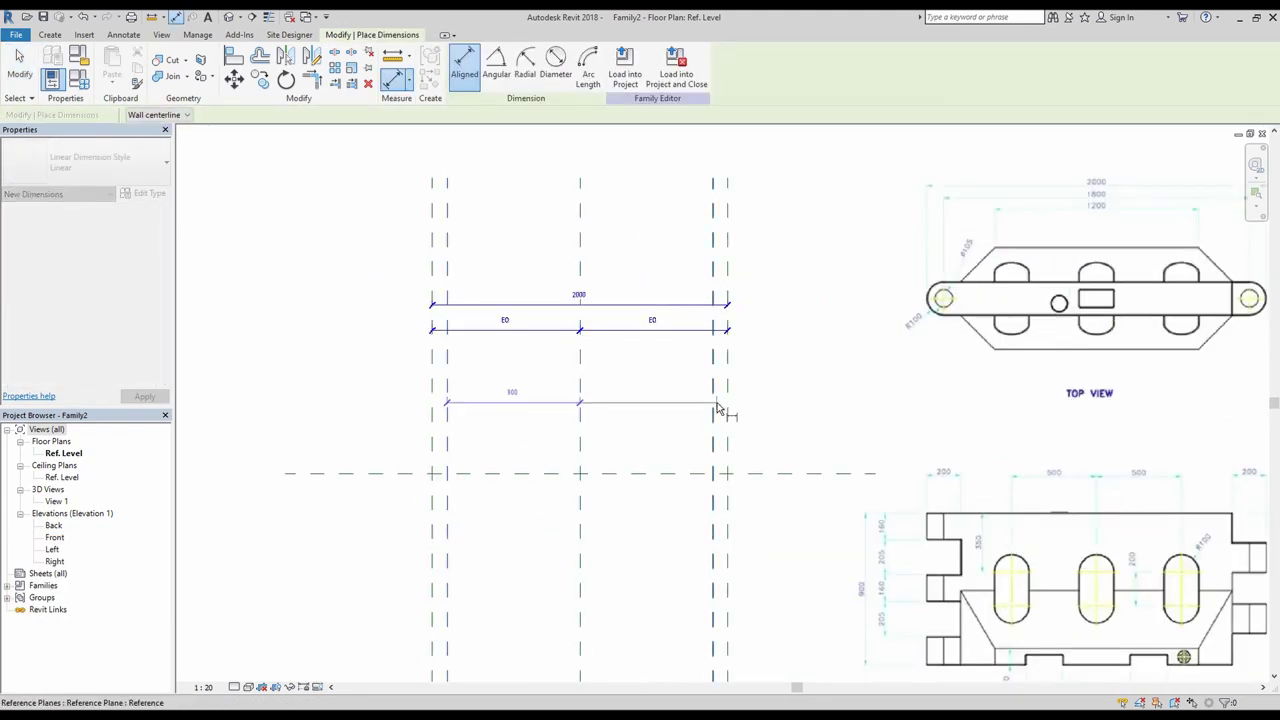
left_click(713, 406)
left_click(581, 357)
left_click(447, 412)
left_click(713, 411)
left_click_drag(611, 392, 615, 374)
mouse_move(620, 359)
left_mouse_down()
mouse_move(620, 347)
mouse_move(611, 366)
left_mouse_up()
Add a third pair of vertical reference planes, spaced 1600 mm apart symmetrically about the center plane.
scroll(753, 382, "down", 4)
scroll(951, 281, "up", 5)
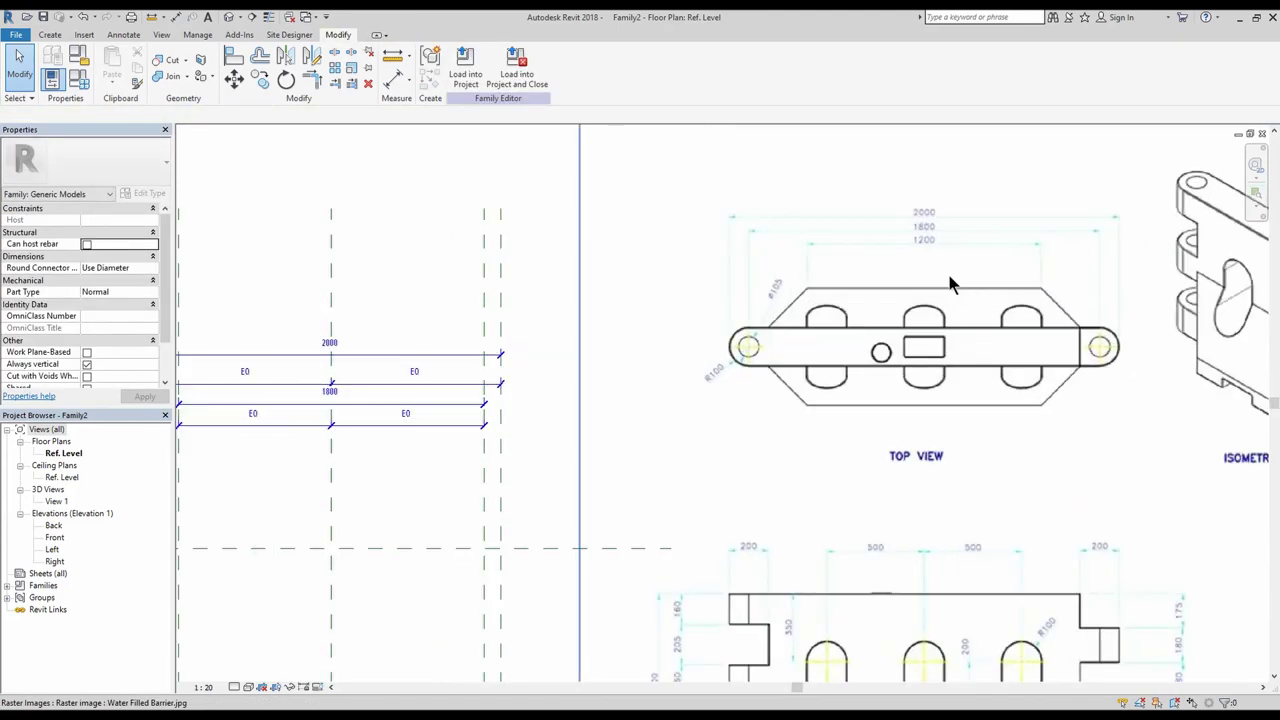
scroll(785, 318, "down", 3)
middle_click_drag(424, 414, 483, 379)
key("r")
key("p")
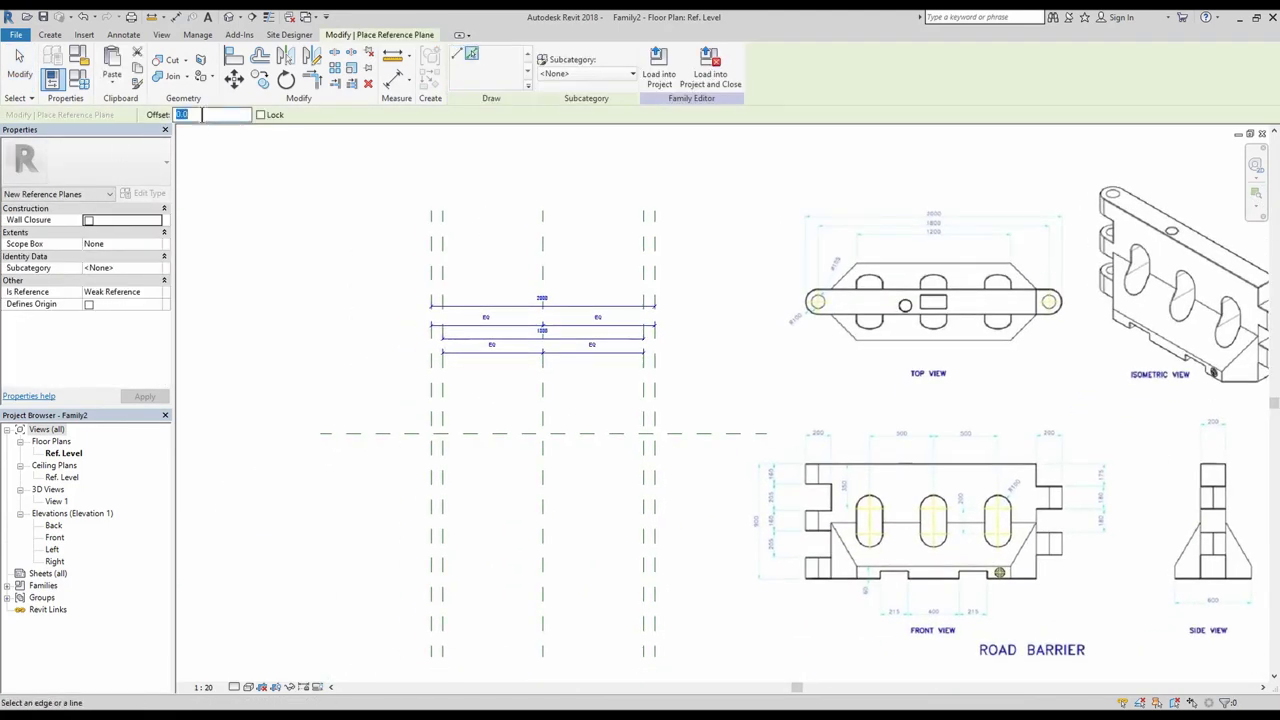
left_click(540, 406)
left_click(547, 405)
Dimension the third pair of planes equally about the center and add their overall dimension below the horizontal center plane.
key("d")
key("i")
left_click(454, 505)
left_click(543, 508)
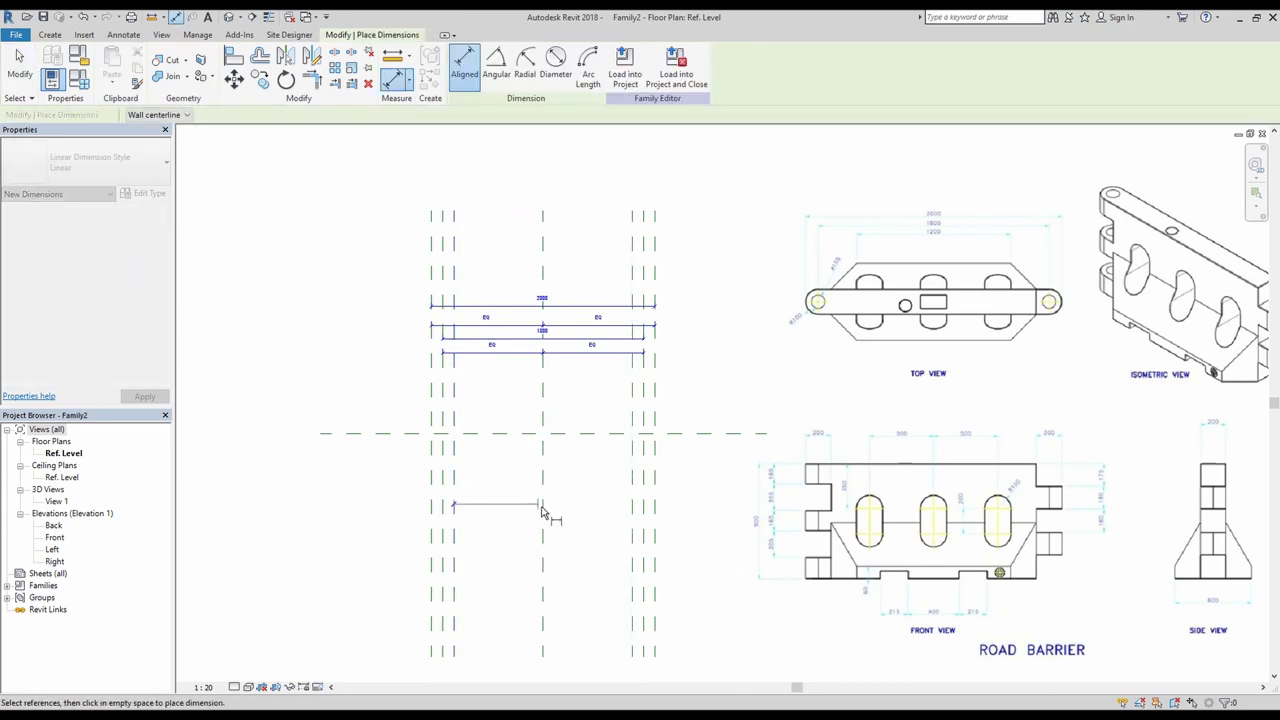
left_click(632, 514)
left_click(566, 549)
left_click(566, 549)
left_click(543, 528)
left_click(547, 563)
scroll(548, 580, "up", 3)
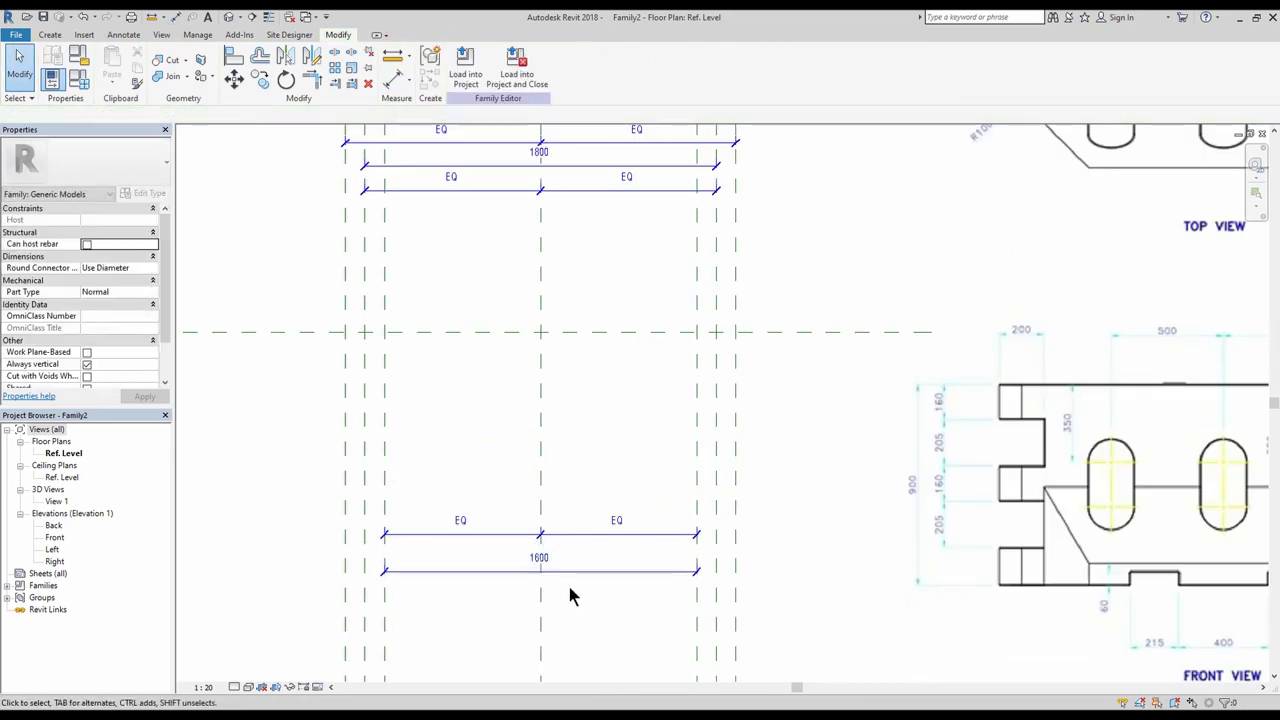
Draw short vertical reference planes offset 600 mm on each side of the center plane.
scroll(567, 581, "down", 2)
key("r")
key("p")
left_click(498, 447)
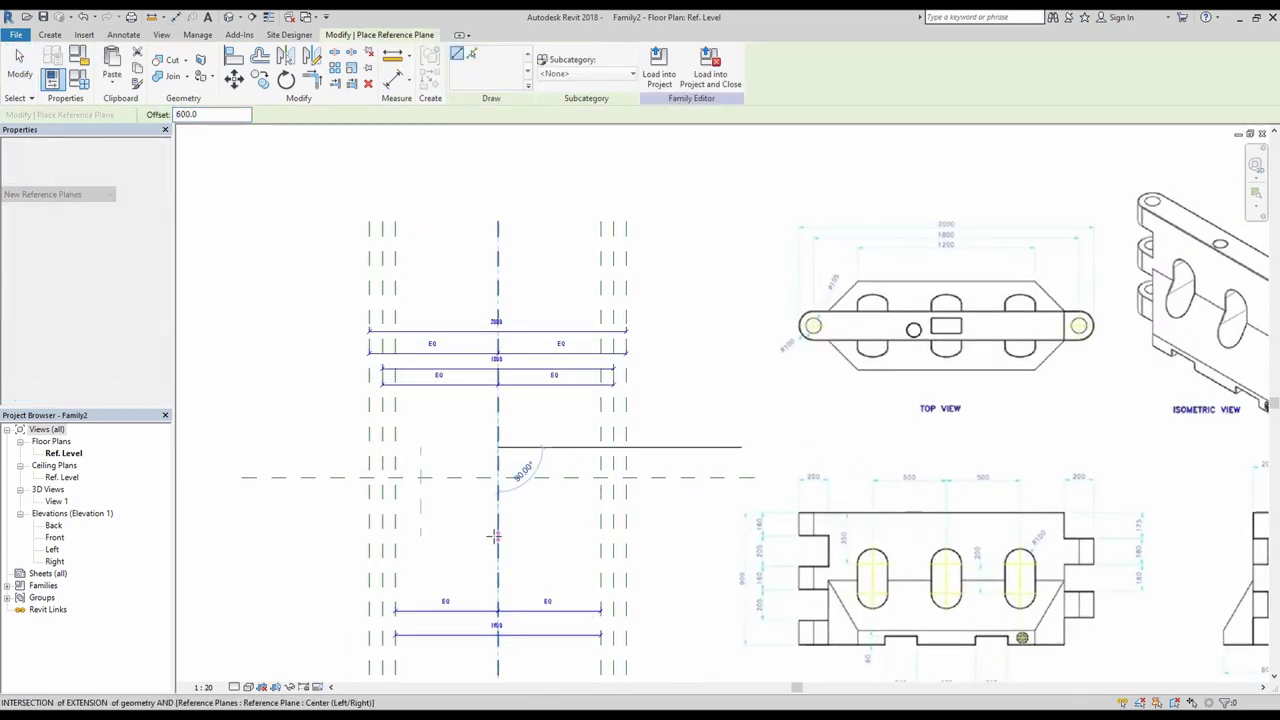
left_click(498, 535)
left_click(498, 535)
left_click(498, 447)
Dimension the two short planes equally about the center, add their overall dimension and adjust its position.
key("d")
key("i")
left_click(420, 518)
left_click(498, 524)
left_click(575, 530)
left_click(552, 577)
scroll(488, 615, "up", 4)
left_click(509, 488)
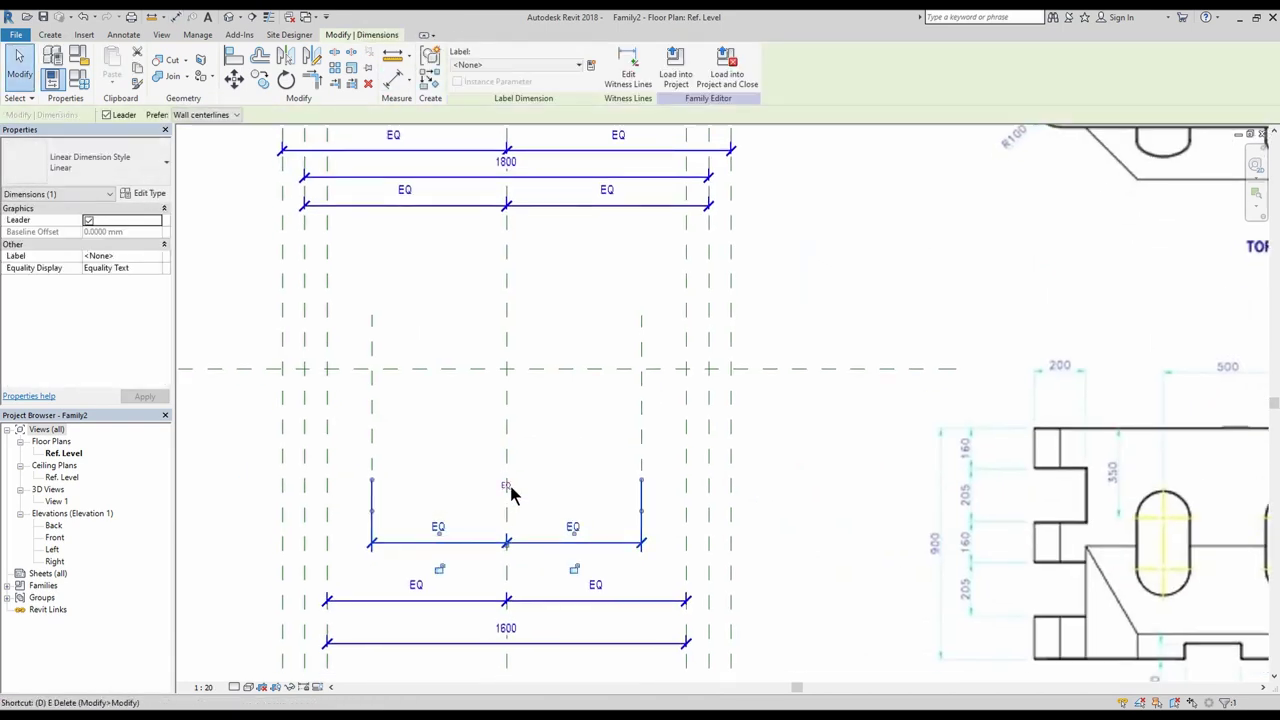
left_click(371, 480)
left_click(640, 500)
left_click(583, 566)
left_click_drag(557, 540, 557, 531)
Add horizontal reference planes offset 300 mm on both sides of the Center (Front/Back) plane.
scroll(440, 489, "down", 5)
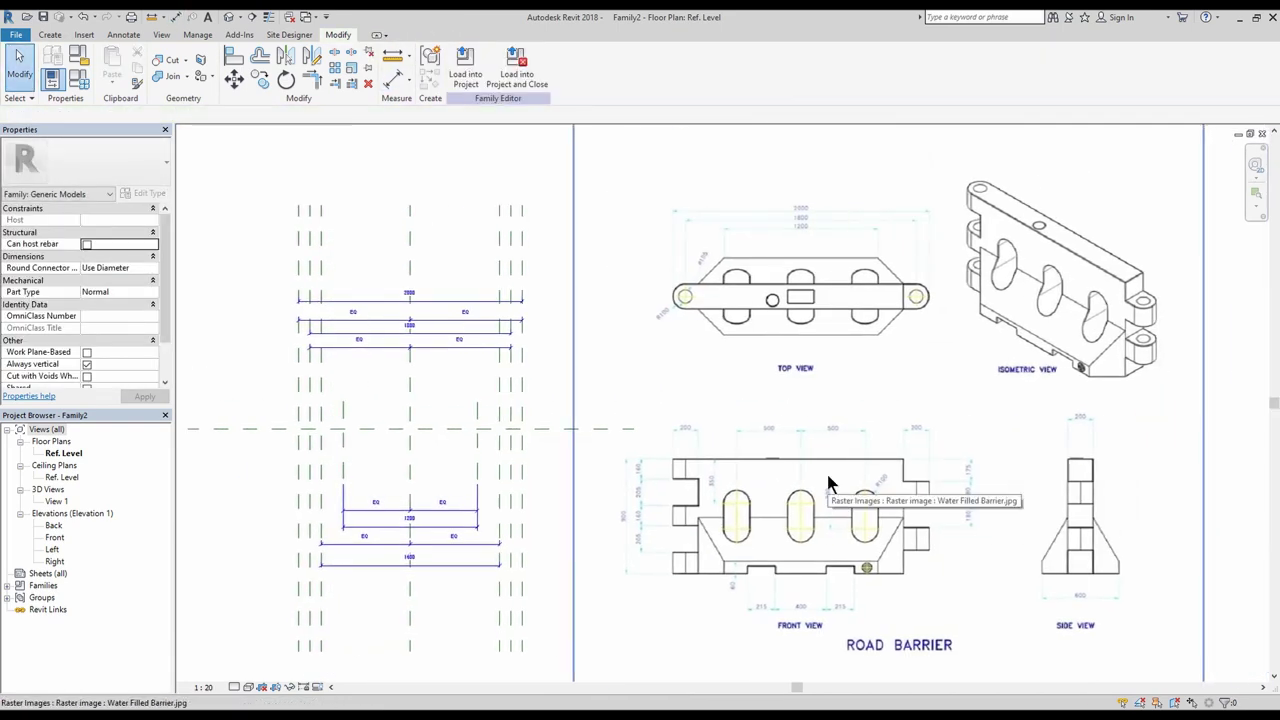
key("r")
key("p")
left_click(296, 432)
left_click(294, 425)
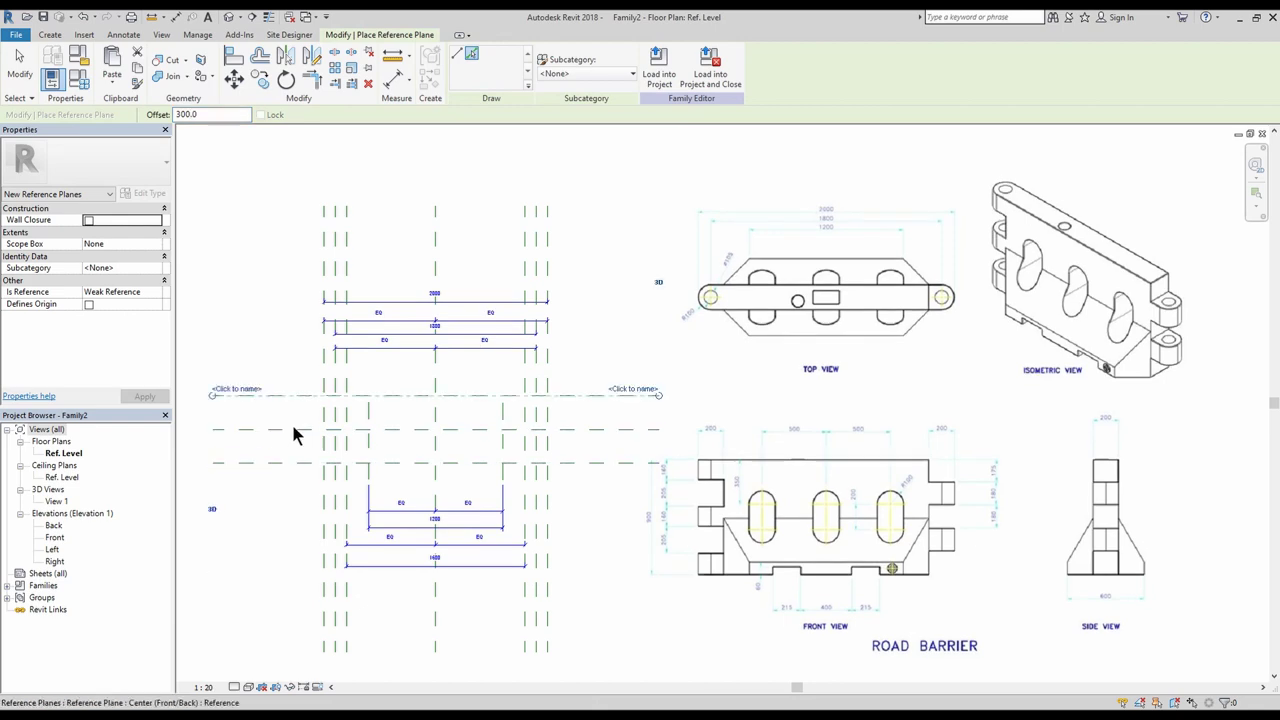
Dimension the 300 mm offset planes equally about the Center (Front/Back) plane and add their overall dimension.
key("d")
key("i")
left_click(254, 394)
left_click(254, 428)
left_click(254, 461)
left_click(231, 444)
left_click(254, 444)
middle_click_drag(242, 414, 219, 435)
key("Escape")
key("Escape")
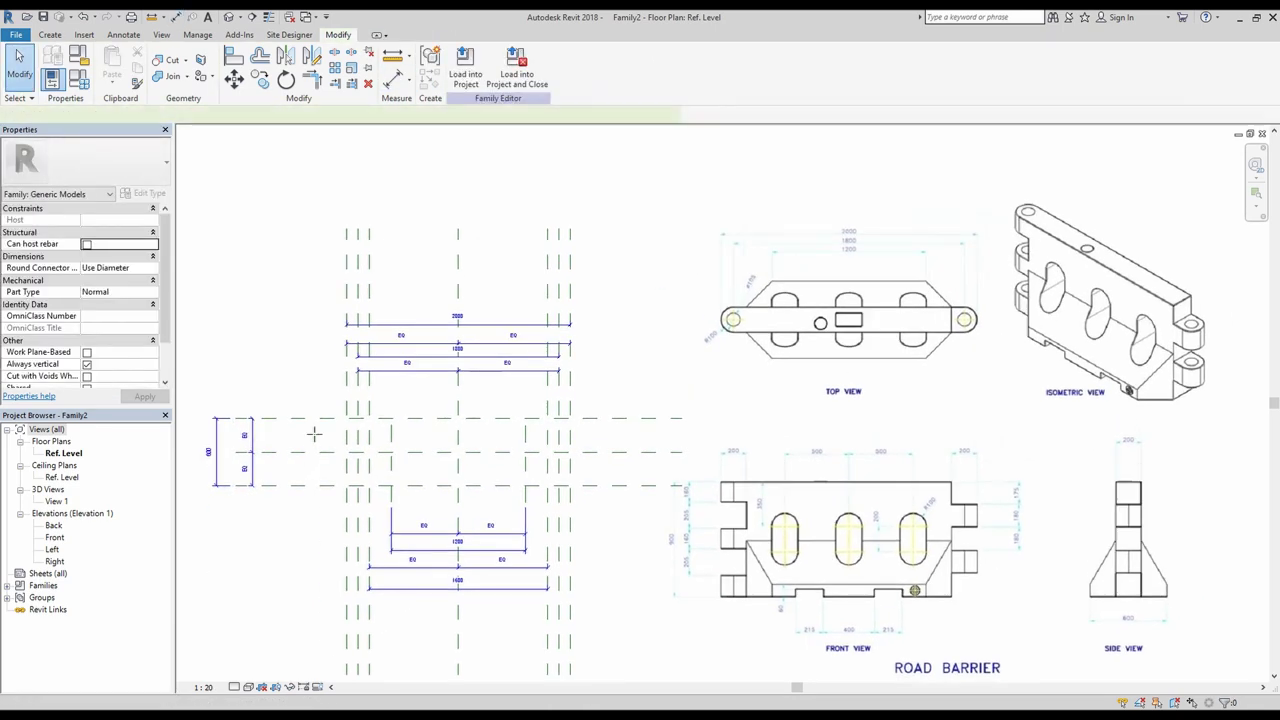
Add an inner pair of horizontal reference planes, 200 mm apart and symmetric about the Center (Front/Back) plane.
key("r")
key("p")
scroll(748, 455, "up", 1)
Dimension the inner pair of horizontal planes with an equality constraint and an overall dimension.
key("d")
key("i")
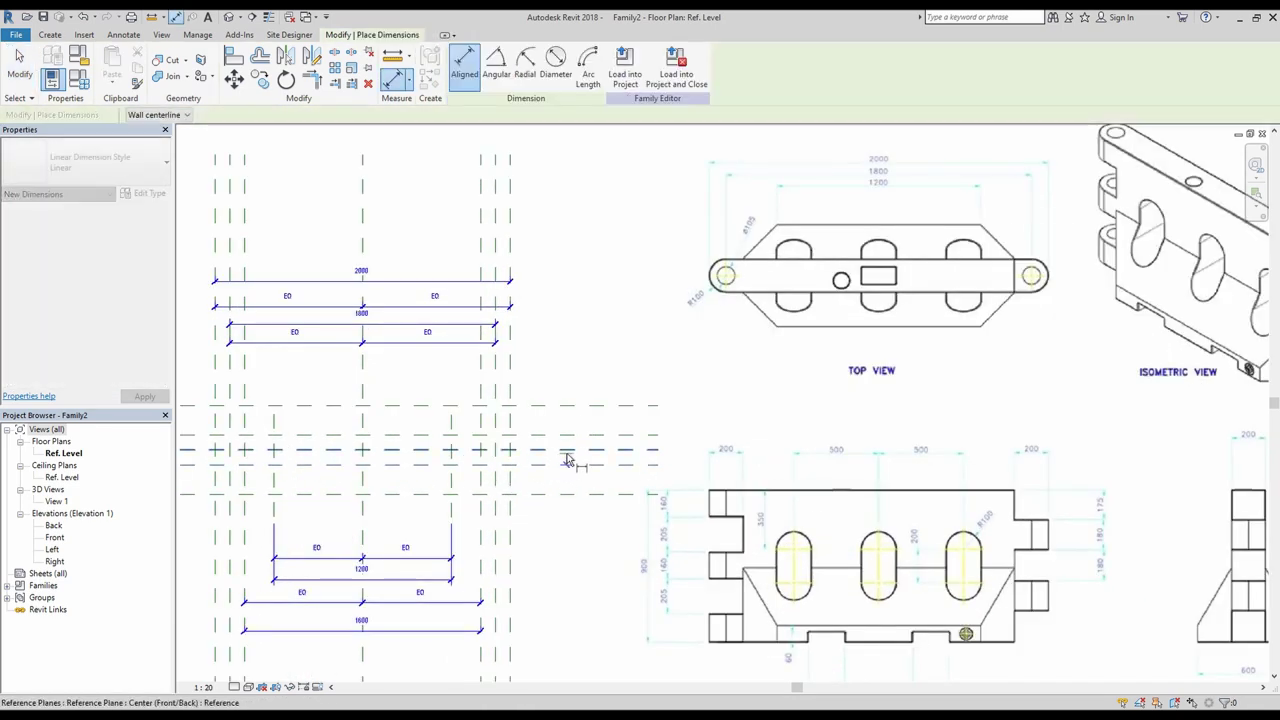
scroll(580, 455, "up", 2)
left_click(506, 455)
key("d")
key("i")
left_click(611, 460)
scroll(611, 457, "down", 3)
middle_click_drag(520, 483, 555, 470)
scroll(440, 437, "up", 2)
left_click(409, 435)
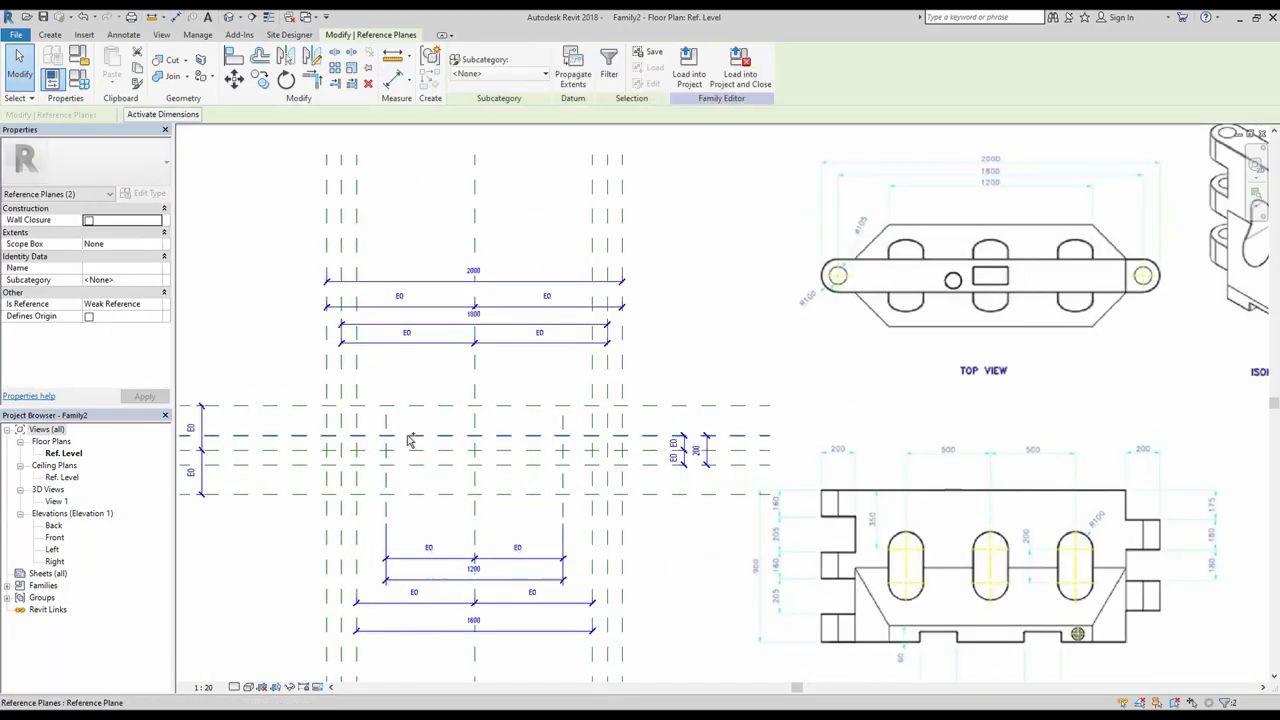
left_click(412, 462, "ctrl")
scroll(615, 407, "down", 1)
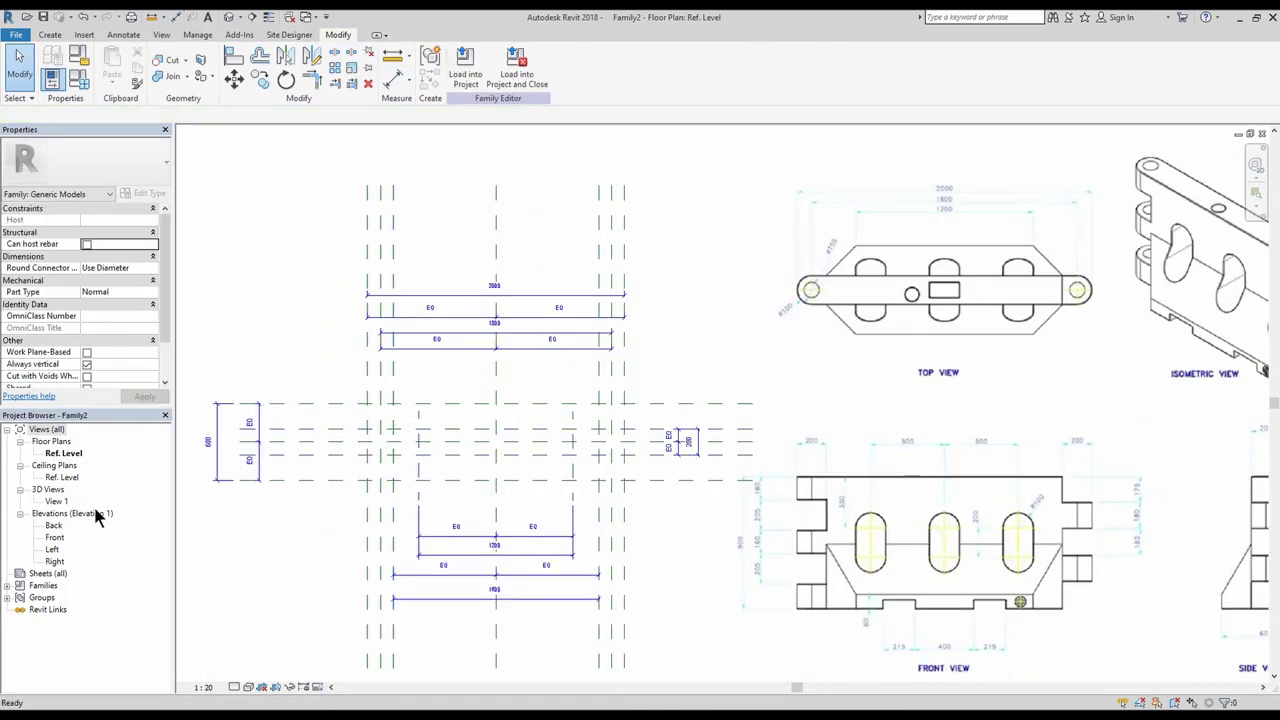
Open the Front elevation, draw a horizontal reference plane about 404 mm above Ref. Level and dimension its height.
double_click(54, 537)
key("d")
key("i")
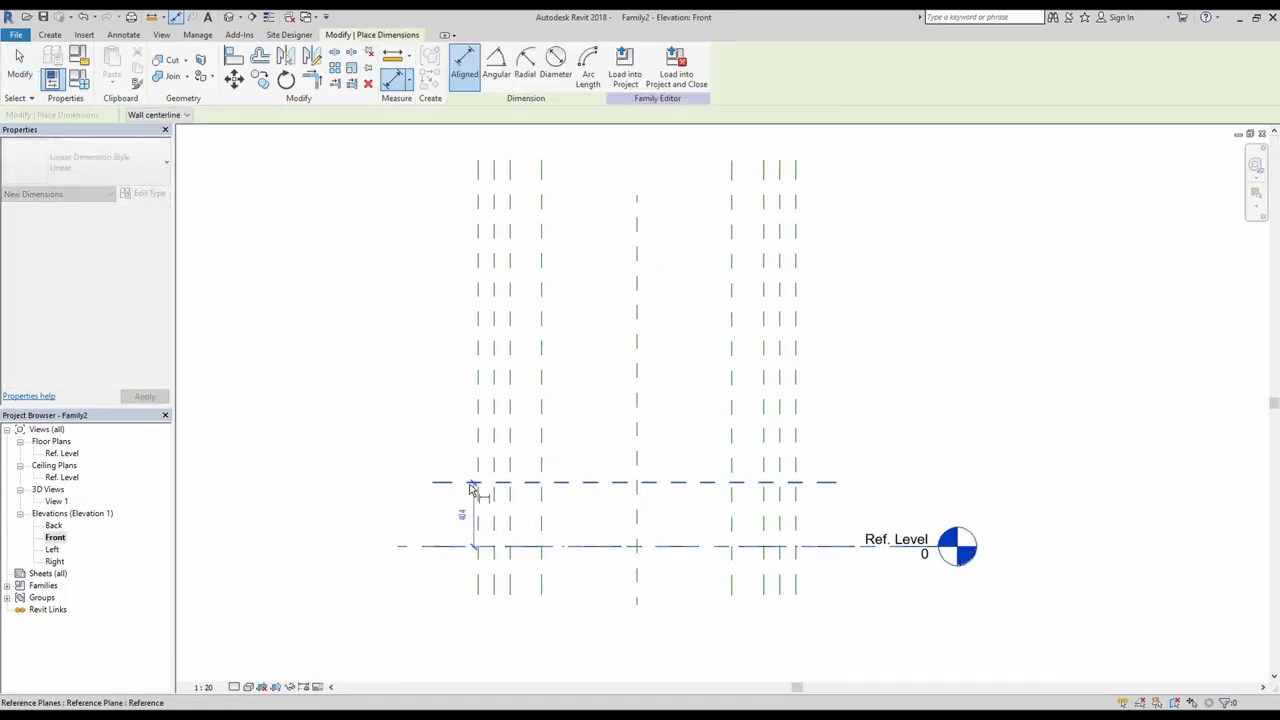
Tile the Front elevation and the Ref. Level floor plan side by side to keep the barrier drawing in sight.
key("w")
key("t")
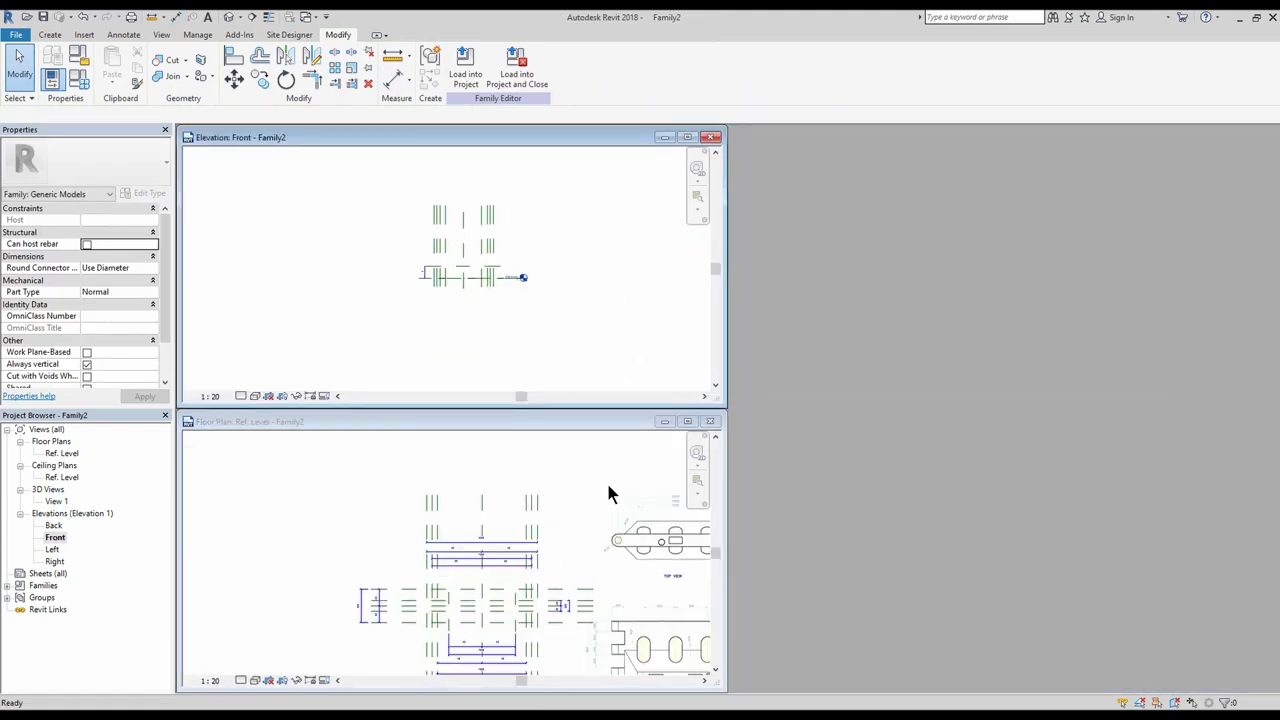
key("w")
key("t")
scroll(877, 528, "up", 5)
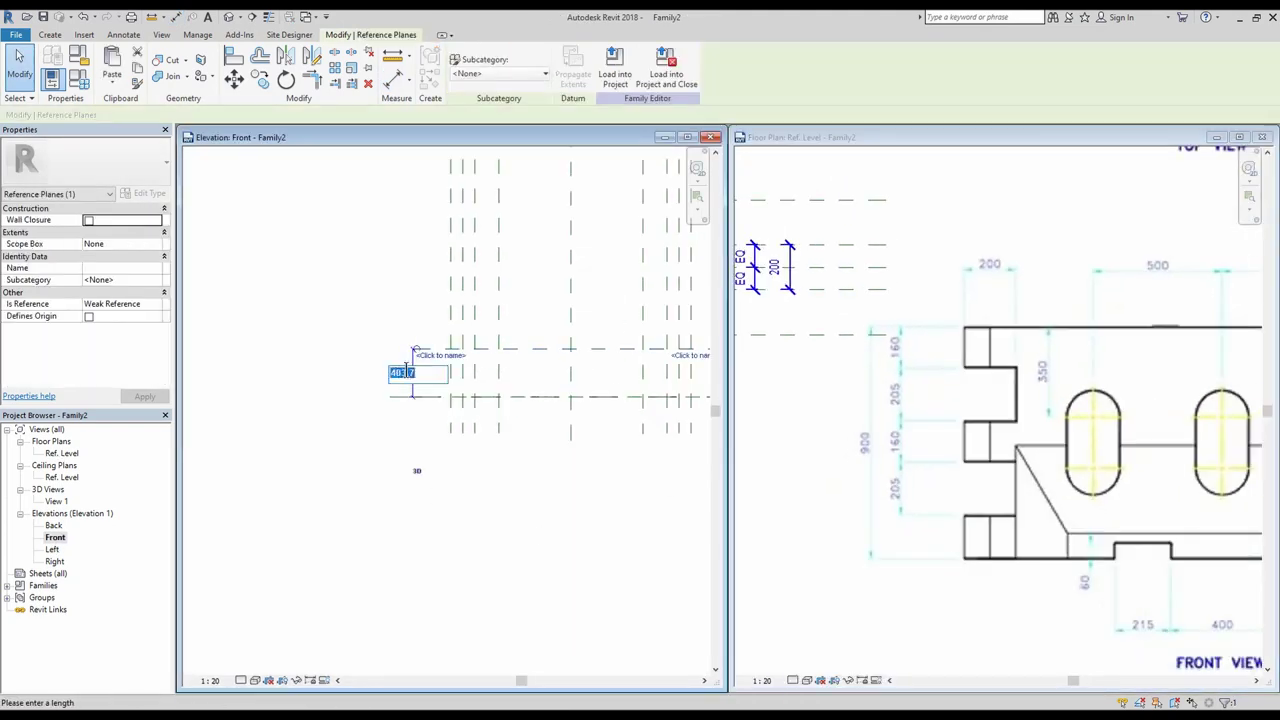
Set the horizontal reference plane's height above Ref. Level to 900 mm.
type("900")
key("Return")
key("d")
key("i")
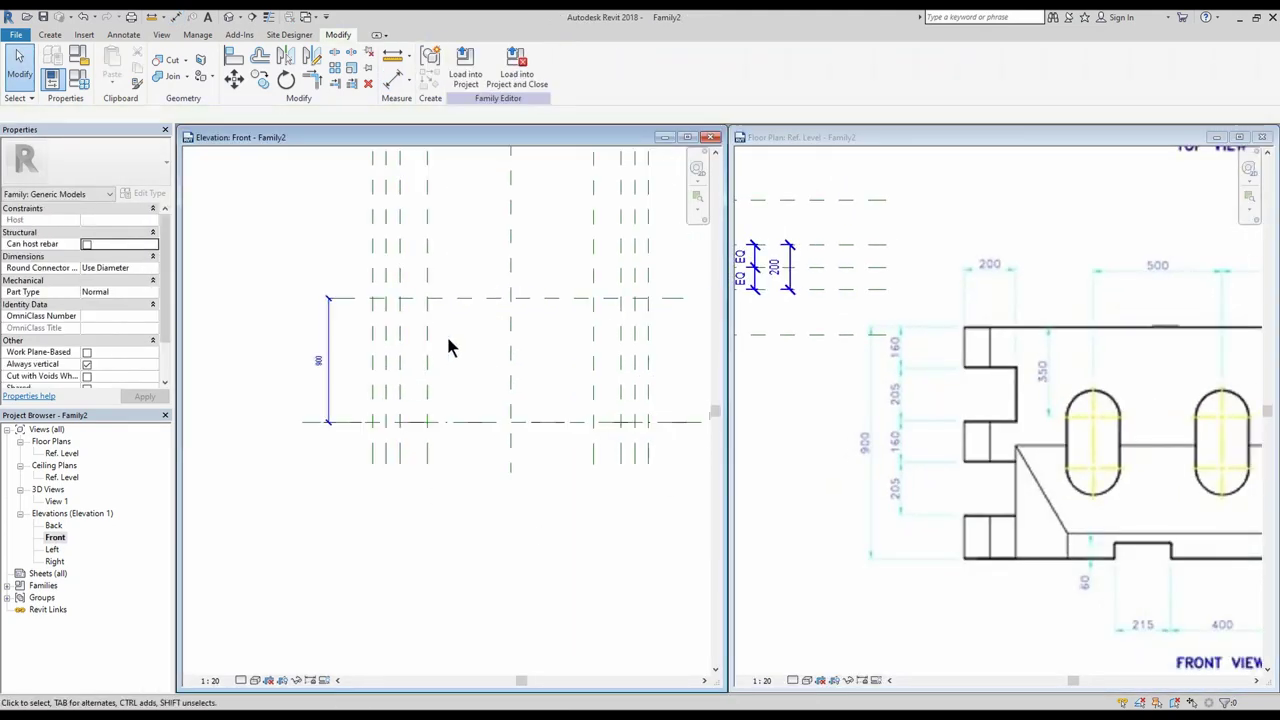
Copy the 900 mm high reference plane to about 400 mm above Ref. Level.
scroll(446, 333, "down", 2)
left_click(461, 312)
key("c")
key("o")
Dimension the upper plane, the copied plane and Ref. Level as a chain with equal spacing.
key("d")
key("i")
left_click(458, 291)
left_click(459, 359)
left_click(459, 414)
left_click(354, 386)
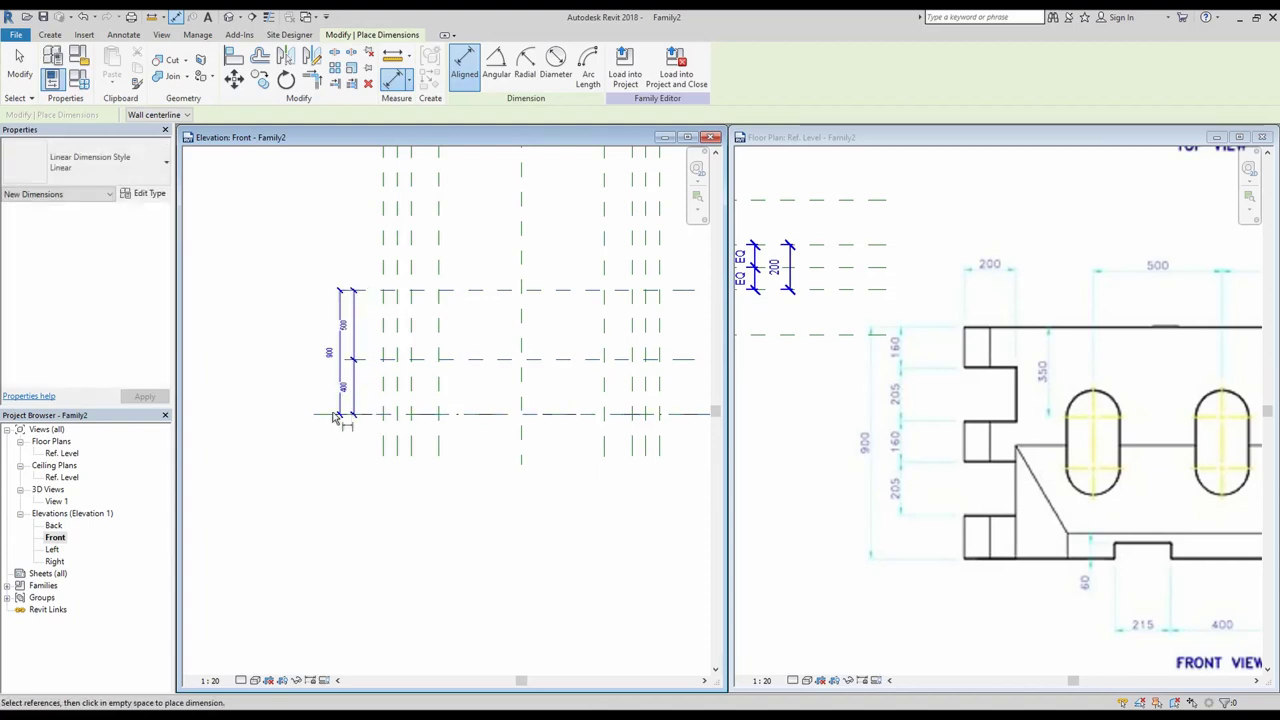
key("Escape")
left_click_drag(346, 374, 314, 374)
left_click(348, 357)
Draw another horizontal reference plane slightly above Ref. Level in the Front elevation.
key("r")
key("p")
left_click(310, 411)
key("Escape")
key("Escape")
scroll(398, 402, "down", 3)
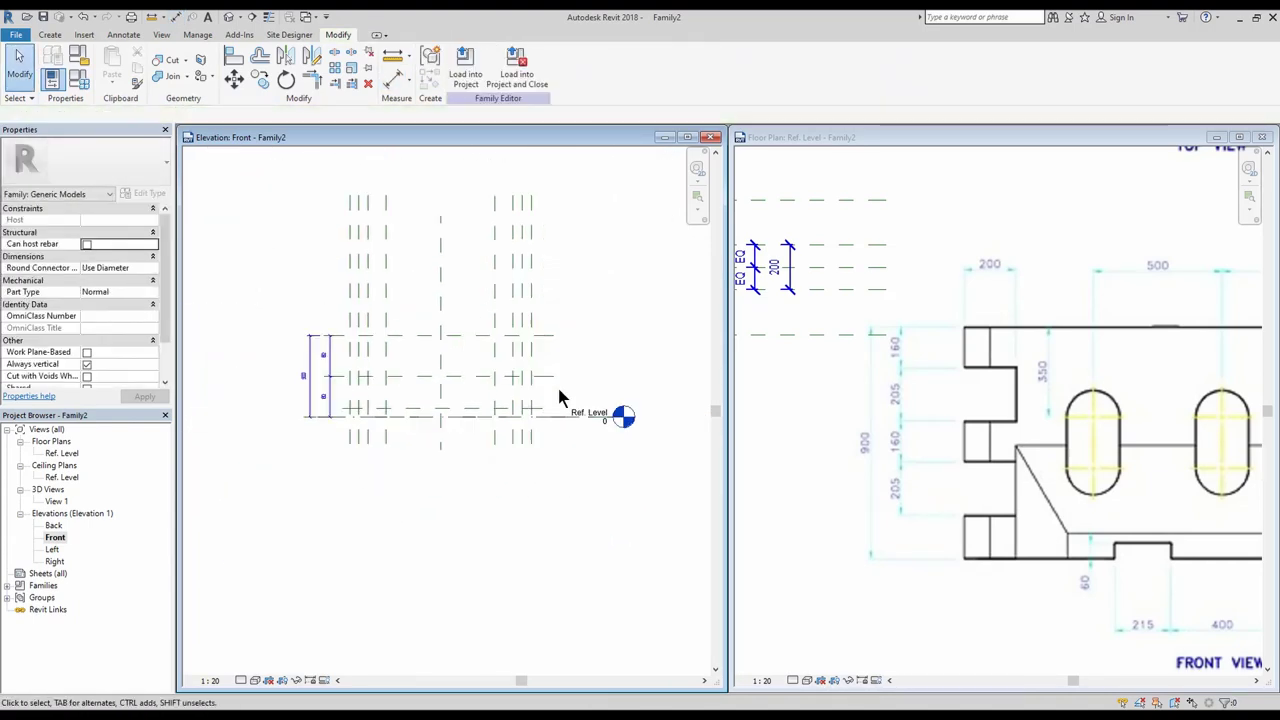
Set the lowest new reference plane to Not a Reference and adjust its end extent.
scroll(518, 412, "up", 3)
left_click(525, 404)
left_click(154, 303)
left_click(143, 316)
left_click(530, 404)
left_click_drag(545, 403, 577, 403)
Dimension the lowest new plane from Ref. Level, set its height to 60 mm and choose Not a Reference for the selected plane.
key("d")
key("i")
left_click(551, 405)
left_click(560, 426)
left_click(587, 415)
left_click(543, 405)
type("60")
left_click(155, 304)
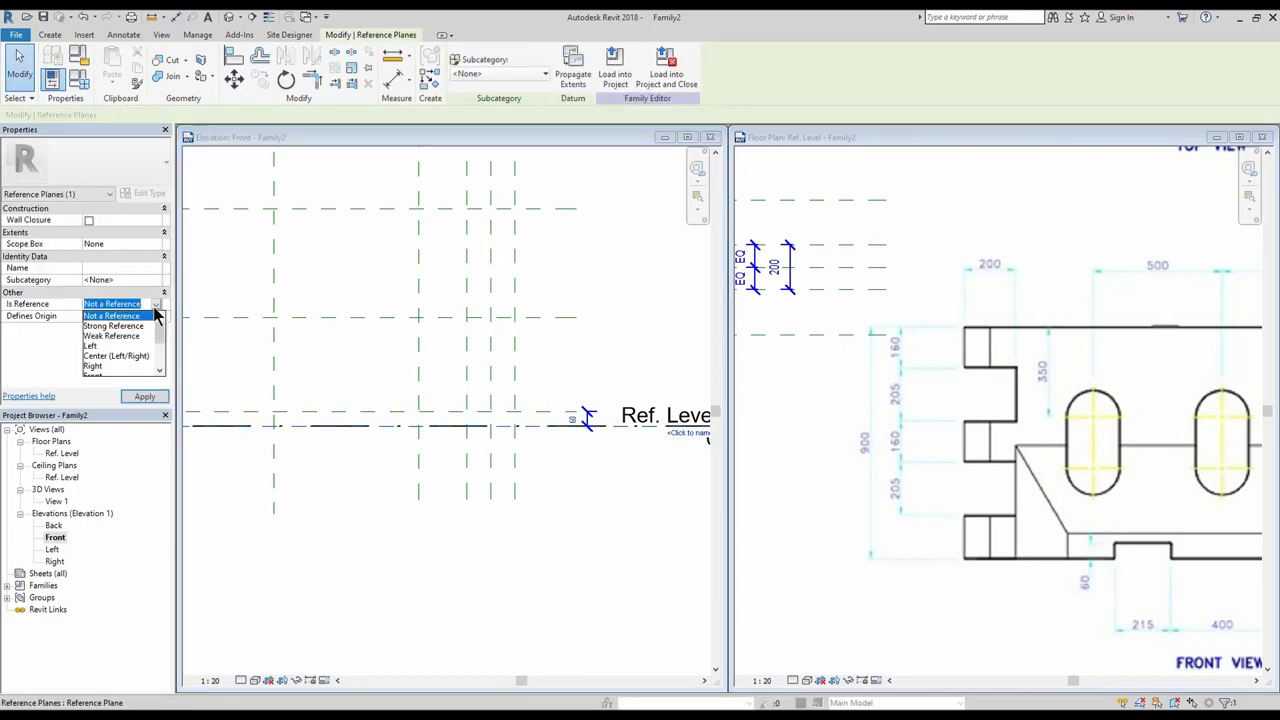
left_click(137, 317)
scroll(556, 499, "down", 3)
scroll(556, 499, "down", 3)
scroll(972, 513, "down", 2)
middle_click_drag(972, 513, 842, 508)
scroll(794, 409, "up", 3)
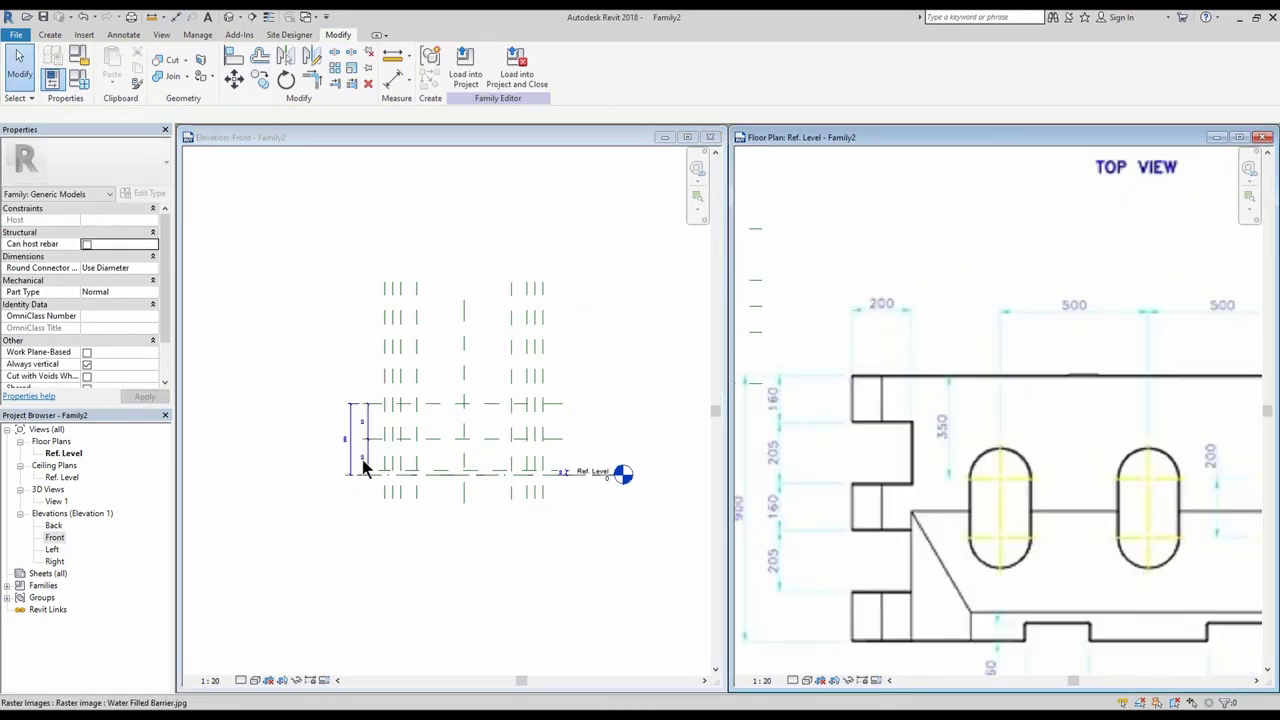
Draw a short horizontal reference plane below the top plane at the Front elevation's left side and dimension it 160 mm from the top.
scroll(375, 417, "up", 8)
key("r")
key("p")
left_click(374, 417)
left_click(534, 417)
key("d")
key("i")
left_click(392, 377)
left_click(395, 418)
left_click(450, 418)
left_click(372, 398)
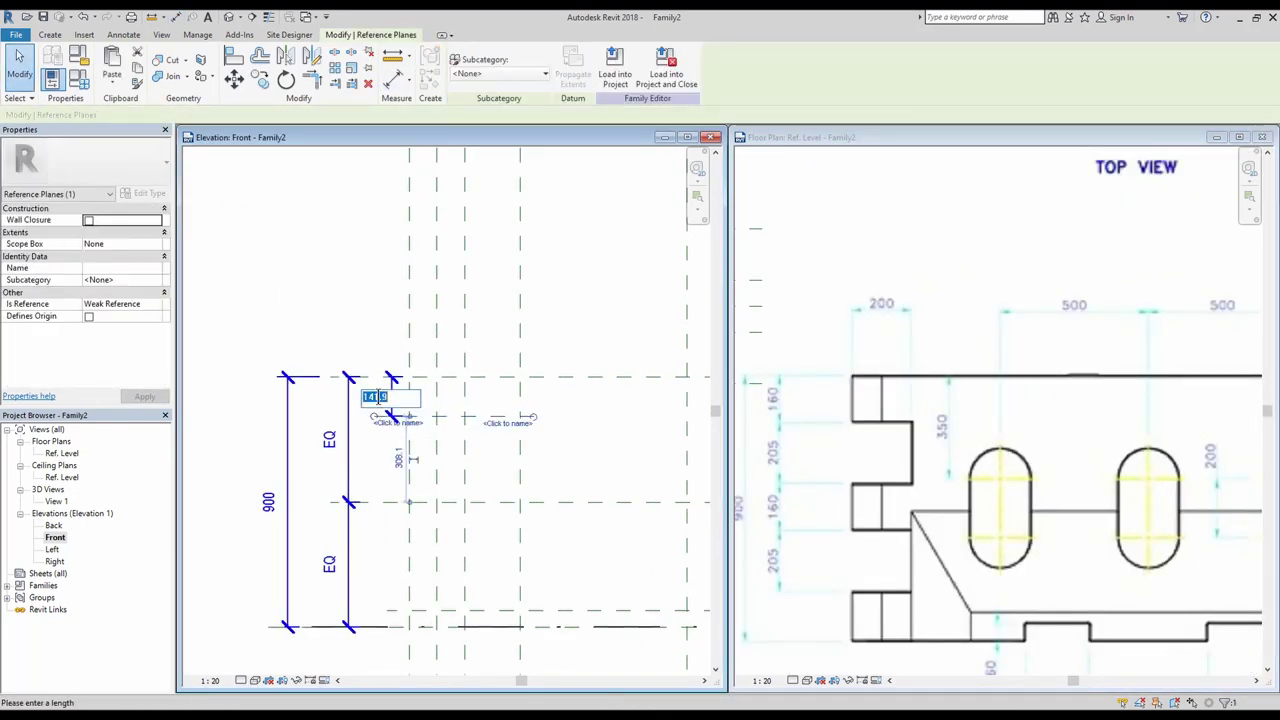
type("160")
Copy the short left-hand plane downward three times in sequence, at spacings of 205, 160 and 205 mm.
left_click(451, 421)
key("c")
key("o")
left_click(451, 421)
type("205")
key("Return")
left_click(457, 479)
key("c")
key("o")
left_click(457, 479)
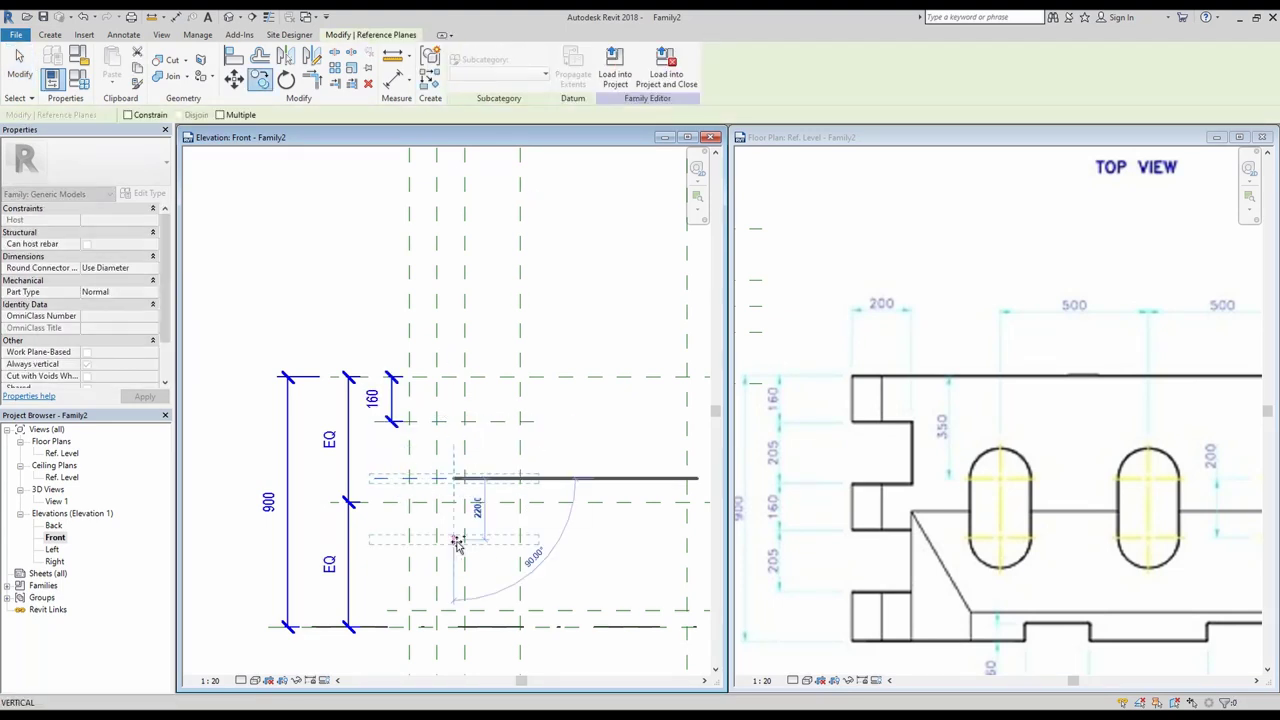
key("c")
key("o")
left_click(460, 523)
type("205")
key("Return")
Extend the 160 mm dimension through the three copied planes down to Ref. Level and space out the dimension strings.
left_click(392, 410)
key("e")
key("w")
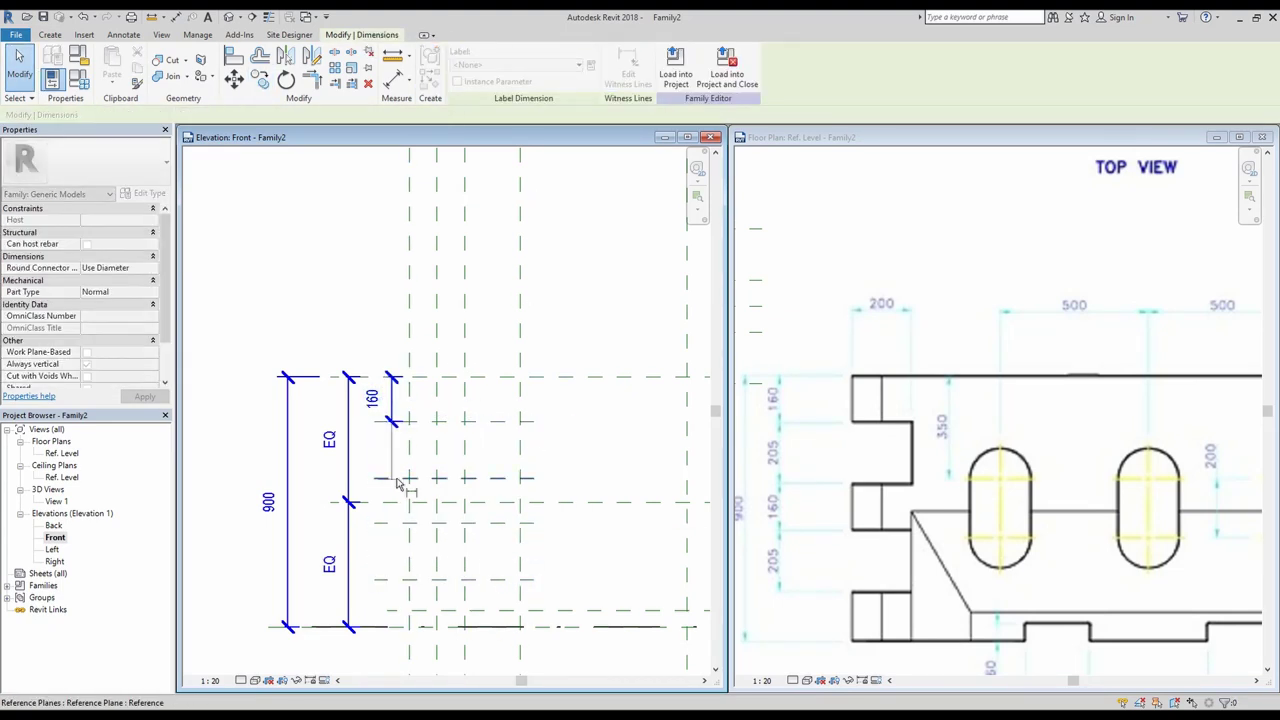
left_click(395, 629)
scroll(375, 532, "down", 2)
left_click_drag(318, 486, 277, 486)
mouse_move(358, 480)
left_mouse_down()
mouse_move(317, 480)
mouse_move(350, 466)
left_mouse_up()
scroll(350, 466, "down", 3)
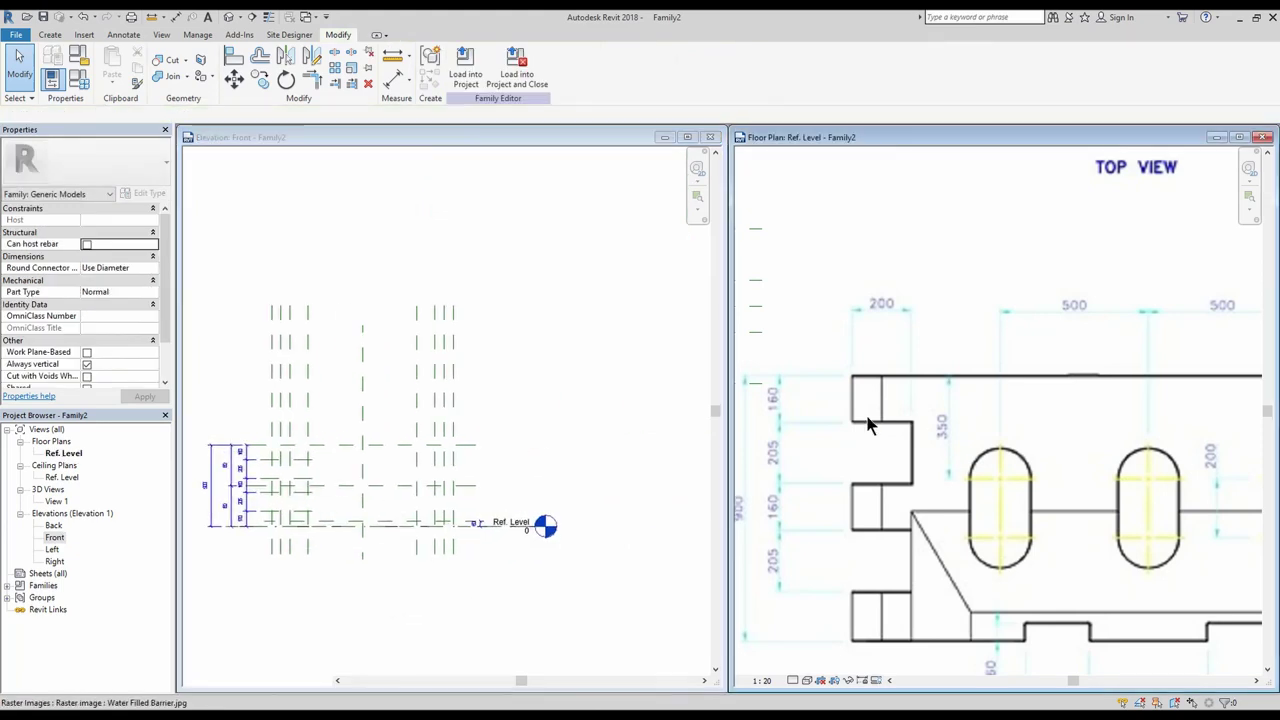
Draw a short horizontal reference plane below the top plane at the Front elevation's right side and set its distance to 175 mm.
middle_click_drag(1200, 450, 850, 470)
left_click(545, 517)
key("r")
key("p")
left_click(366, 448)
left_click(486, 448)
key("Escape")
key("Escape")
left_click(483, 449)
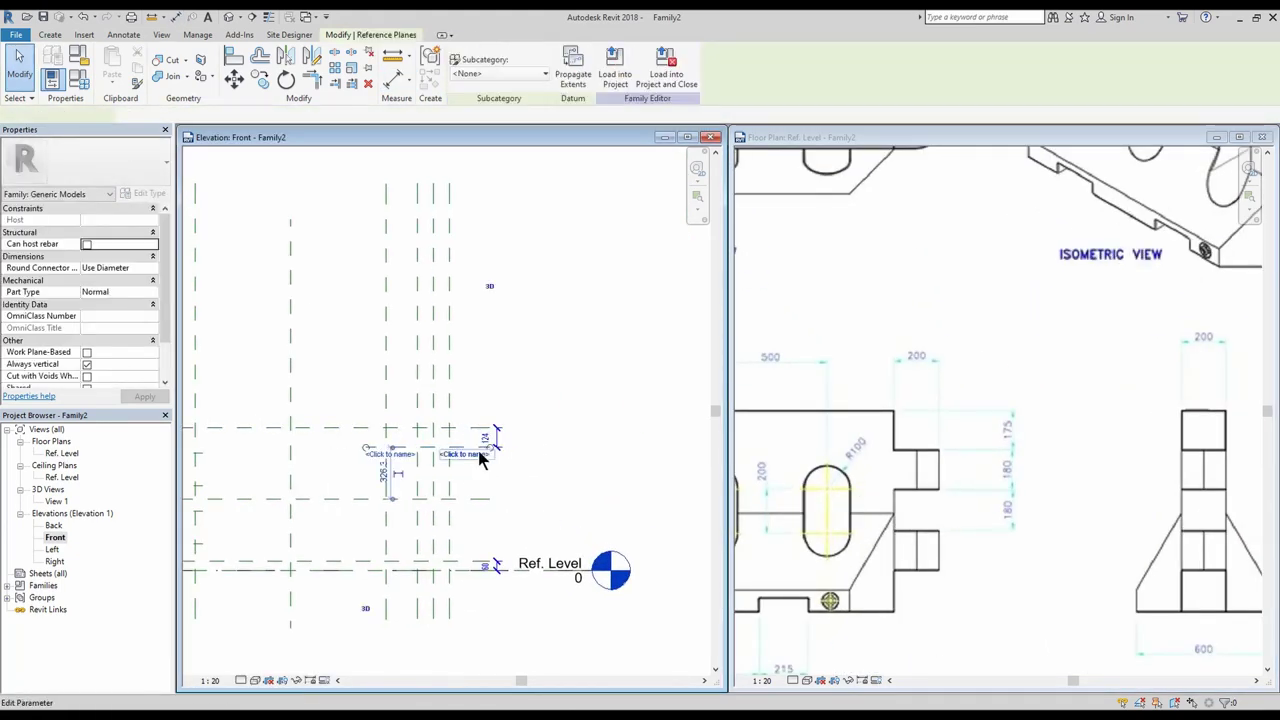
scroll(474, 451, "up", 2)
left_click(485, 435)
type("175co")
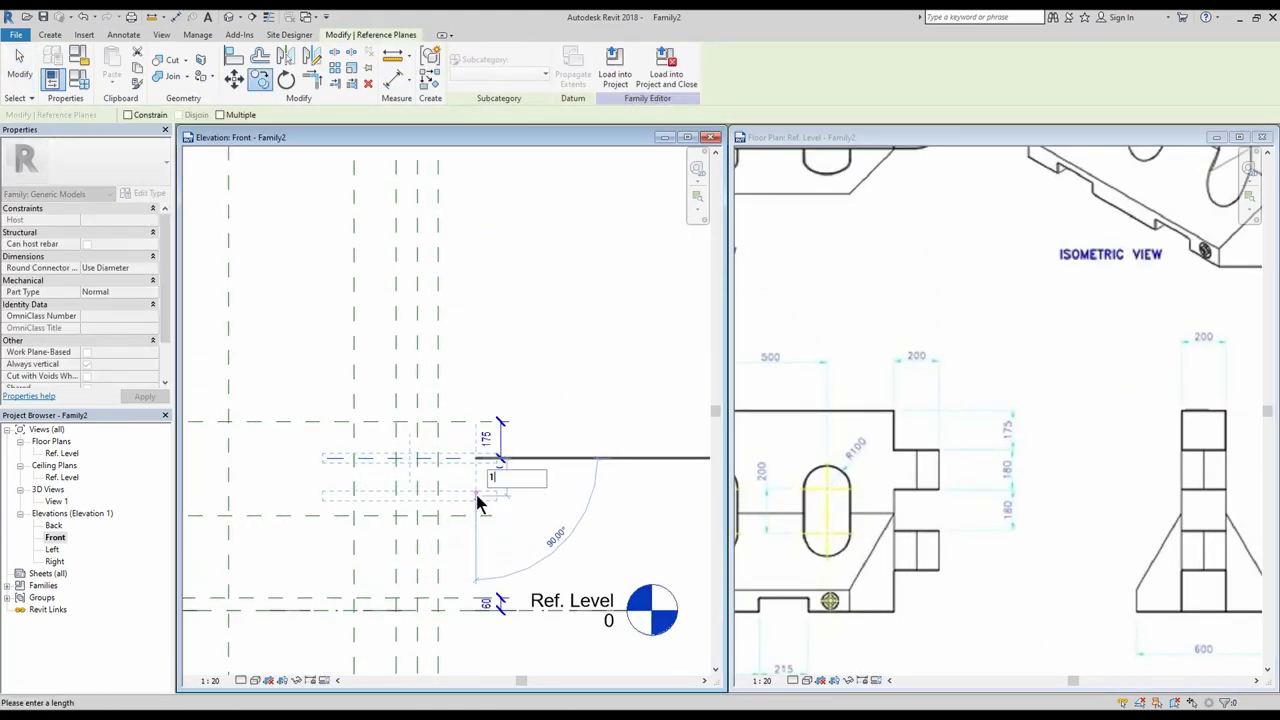
Copy the short right-hand plane downward three times in sequence at 180 mm spacing.
type("80")
key("Return")
key("c")
key("o")
left_click(491, 496)
type("180")
key("Return")
key("c")
key("o")
left_click(491, 534)
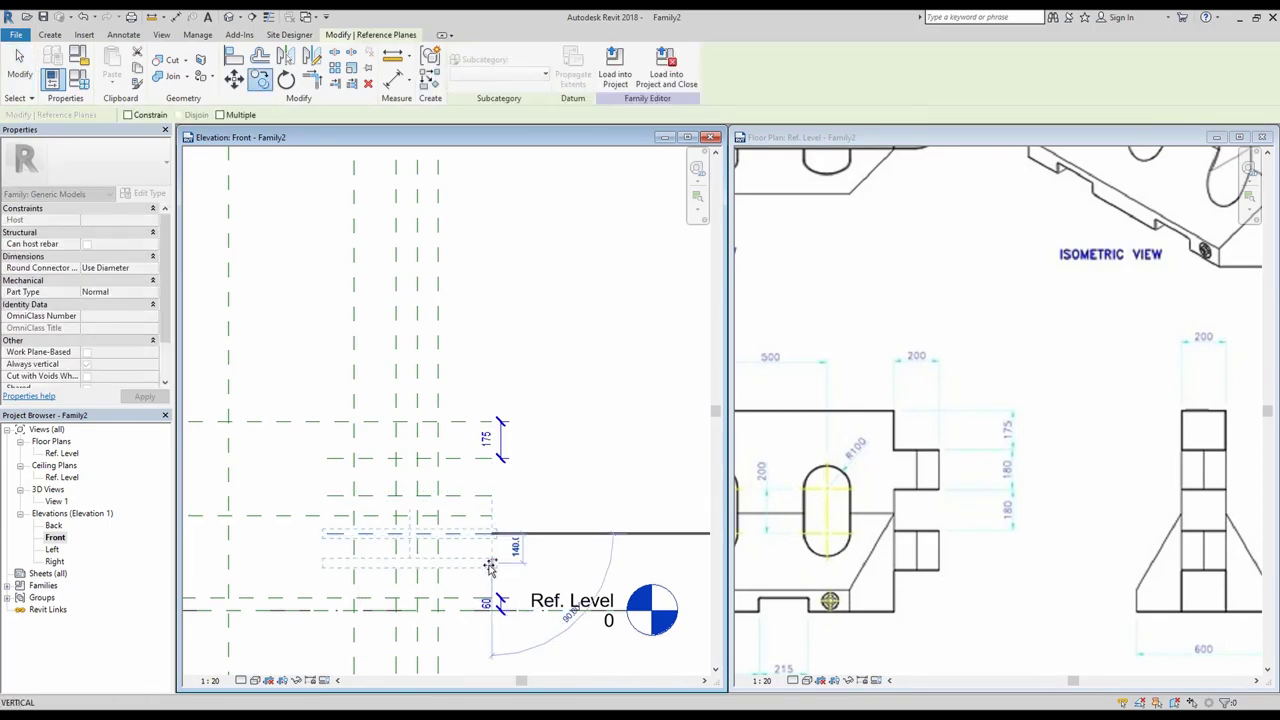
type("180")
key("Return")
key("Escape")
Extend the 175 mm dimension through the three copied right-hand planes.
left_click(501, 453)
left_click(629, 67)
left_click(487, 496)
left_click(487, 534)
left_click(487, 571)
left_click(568, 506)
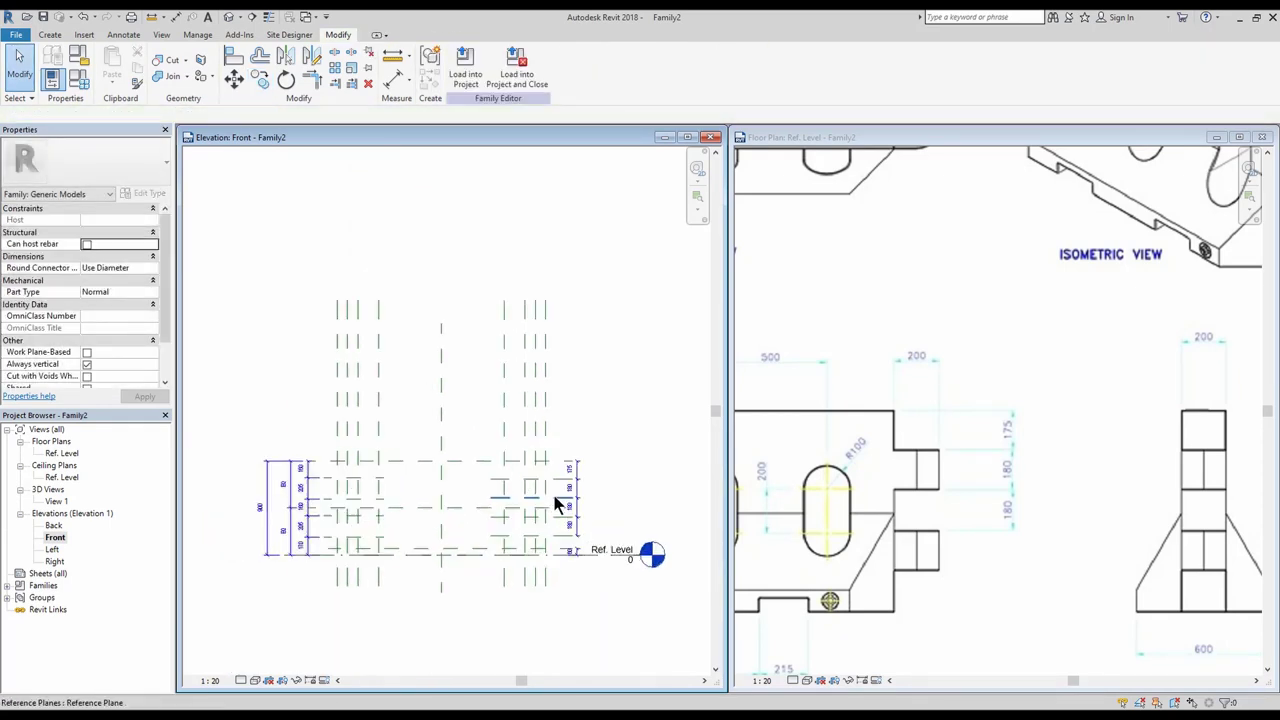
Select the short horizontal planes in the Front elevation and change their Is Reference setting.
left_click_drag(558, 562, 557, 577)
middle_click_drag(225, 470, 464, 419)
left_click_drag(457, 404, 447, 485, "ctrl")
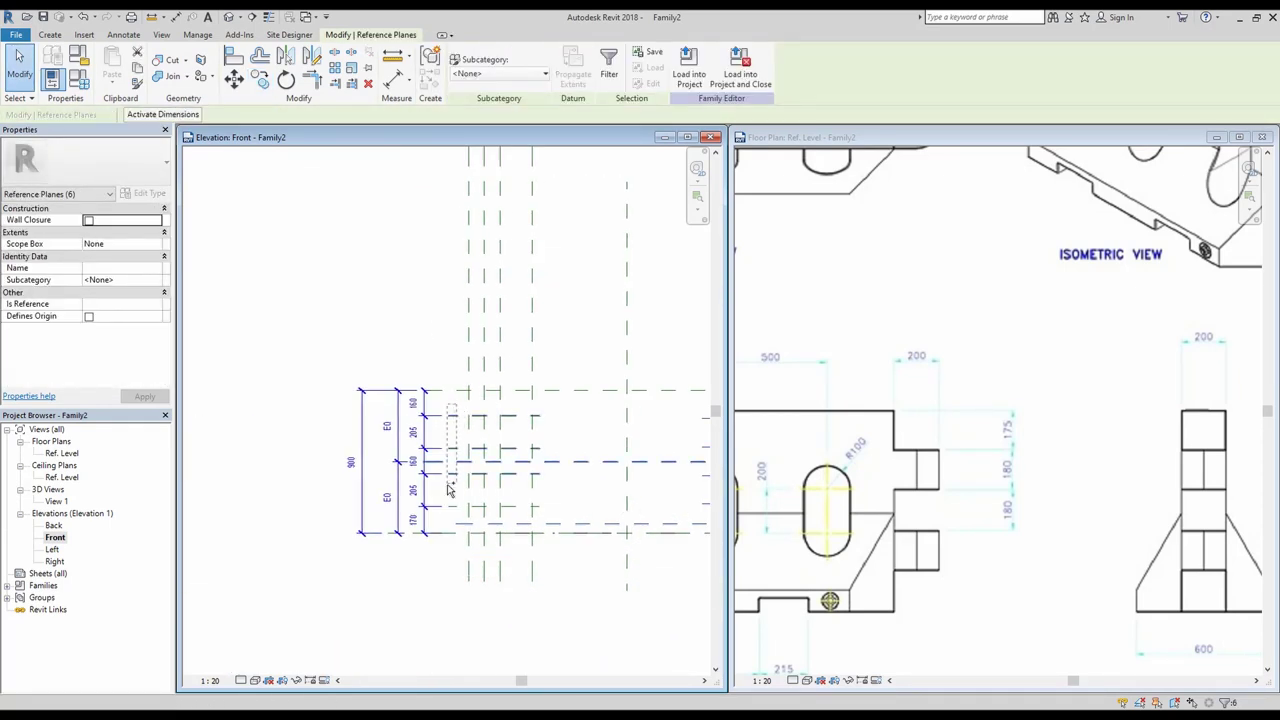
left_click(165, 304)
left_click(112, 410)
left_click(270, 428)
Open the Ref. Level floor plan and reposition a dimension line above the reference planes.
scroll(270, 428, "down", 5)
double_click(64, 454)
scroll(950, 381, "down", 7)
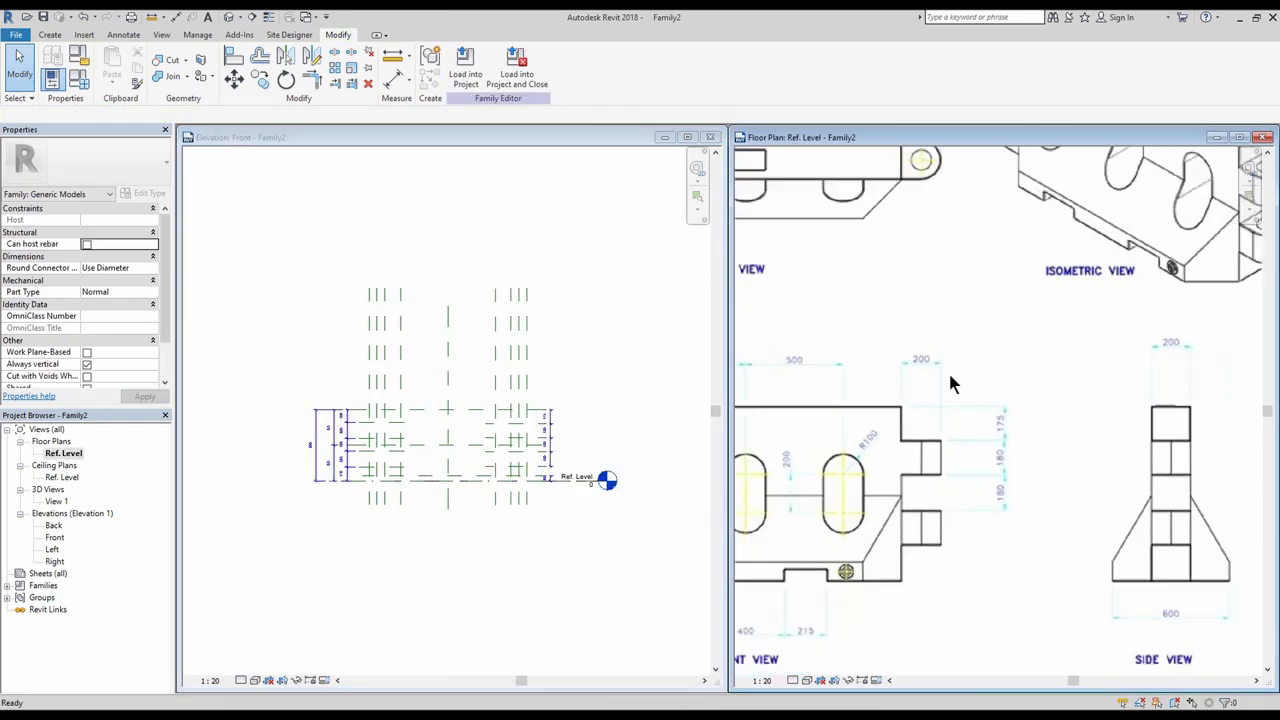
middle_click_drag(750, 376, 860, 405)
scroll(800, 373, "up", 3)
left_click(815, 395)
left_click_drag(815, 384, 815, 366)
left_click(894, 374)
scroll(920, 389, "down", 4)
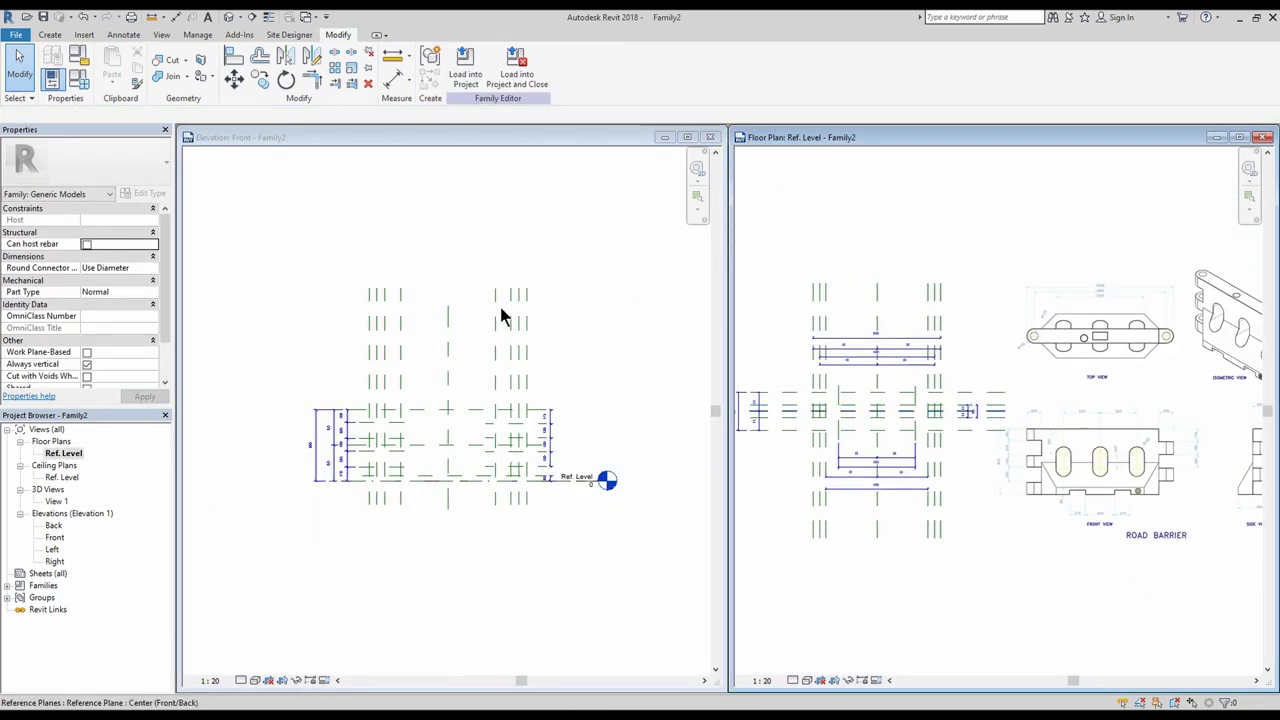
Set the family category to Site and add a Water Filled Barrier subcategory in Object Styles.
left_click(50, 35)
left_click(116, 66)
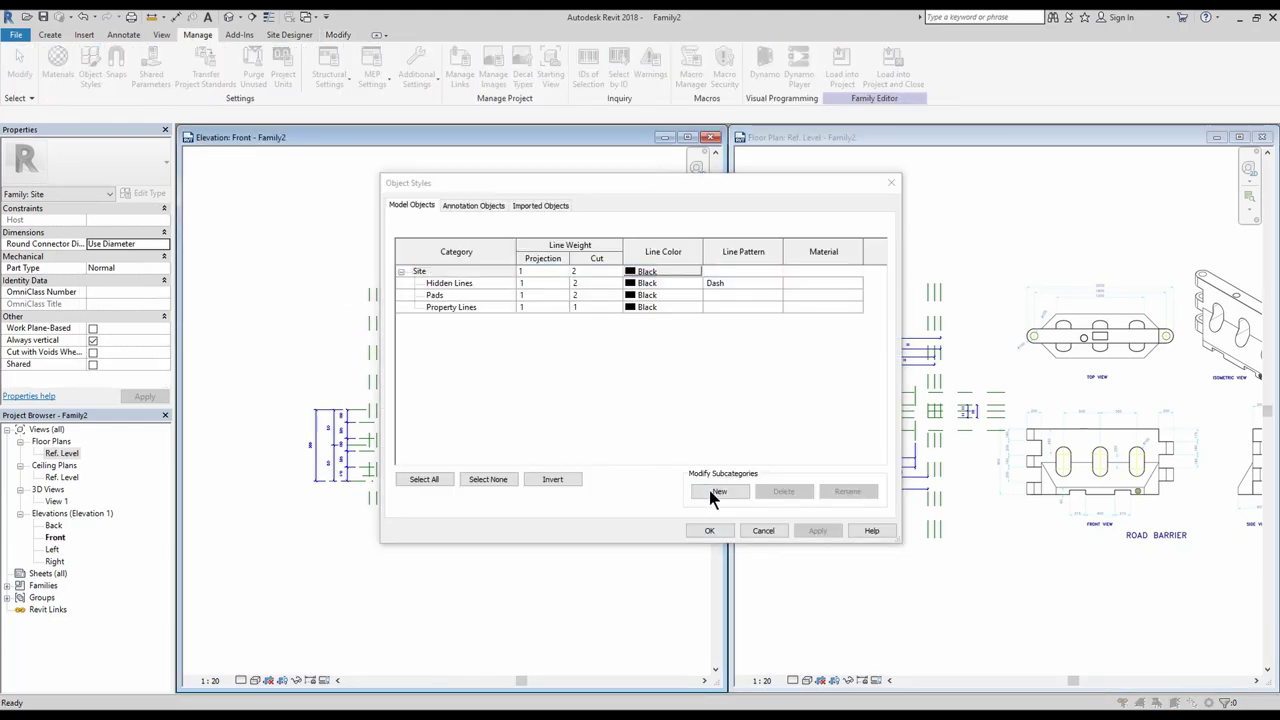
left_click(719, 491)
type("Water Filled Barrier")
key("Return")
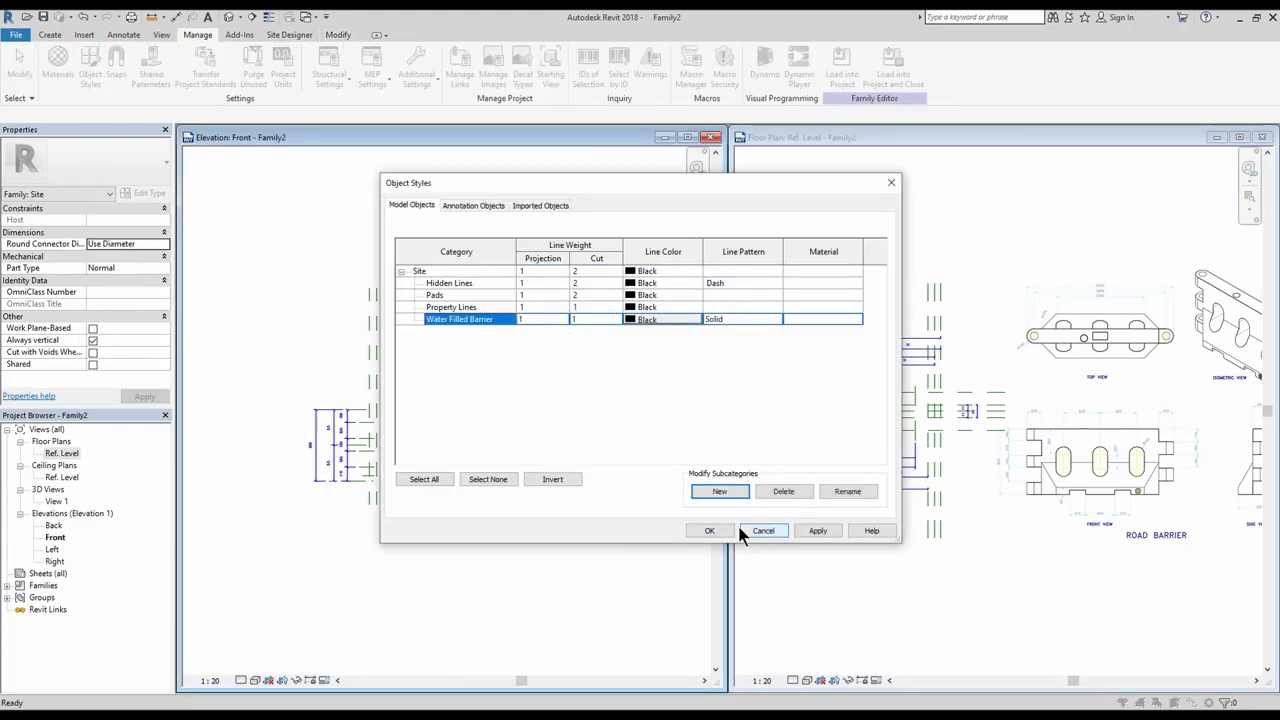
left_click(710, 531)
Start an extrusion in the Ref. Level plan and assign it the Water Filled Barrier subcategory.
left_click(50, 35)
left_click(116, 66)
left_click(159, 328)
left_click(120, 376)
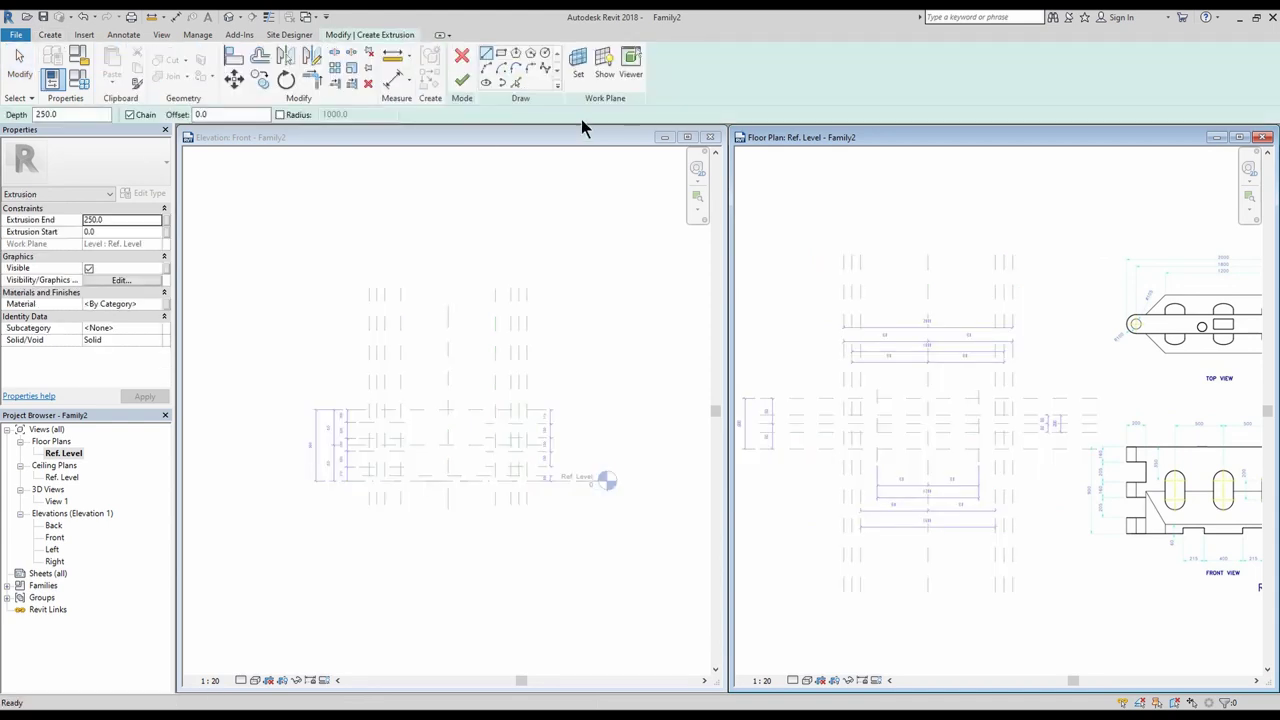
left_click(121, 328)
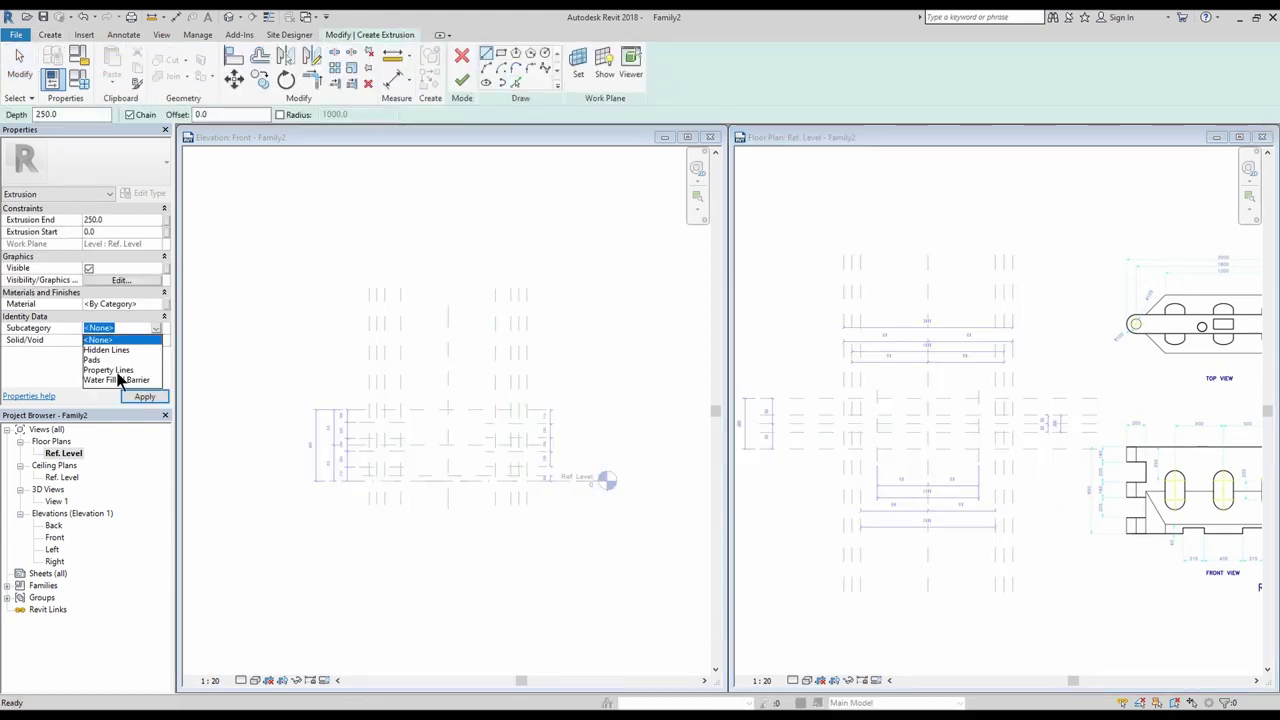
left_click(118, 369)
Pick the 1600 mm wide and outermost front and back reference planes as locked boundary lines for the extrusion.
scroll(845, 410, "down", 2)
left_click(842, 394)
left_click(840, 418)
left_click(1017, 428)
left_click(945, 451)
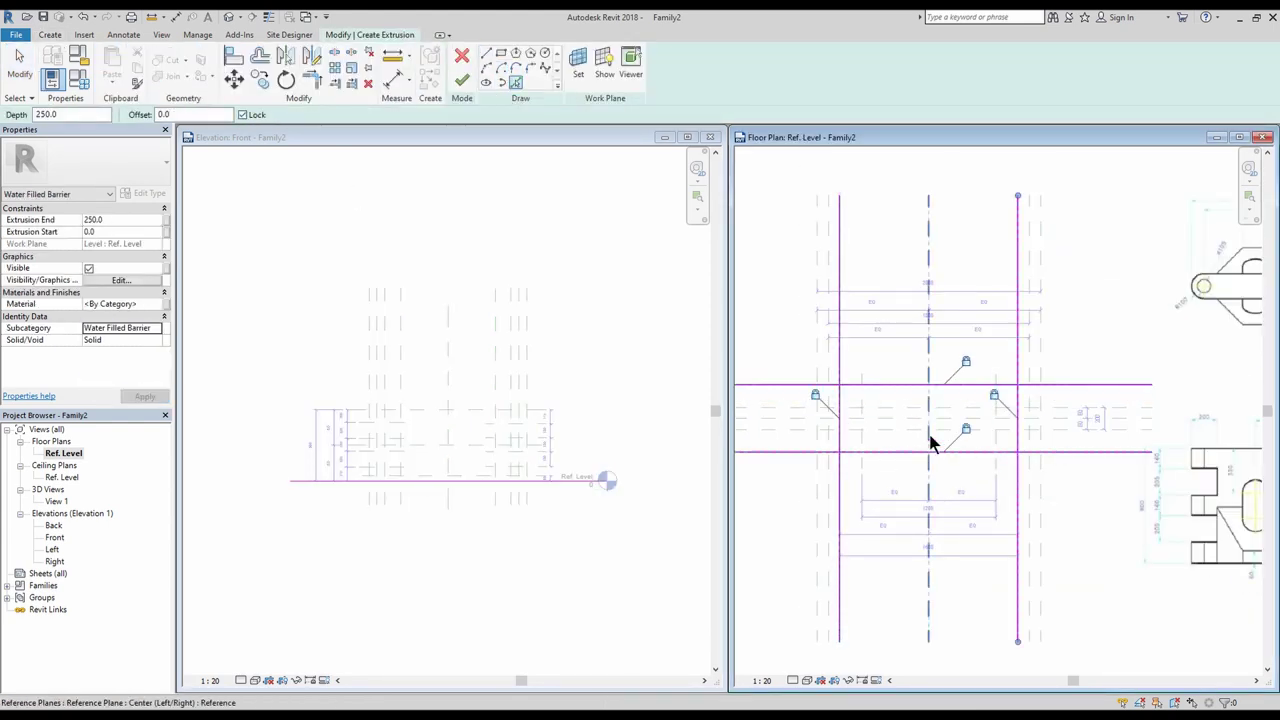
Add diagonal corner lines to the extrusion sketch, trim it to a closed octagonal outline and finish the extrusion.
left_click(487, 53)
scroll(838, 400, "up", 3)
left_click(845, 415)
left_click(897, 364)
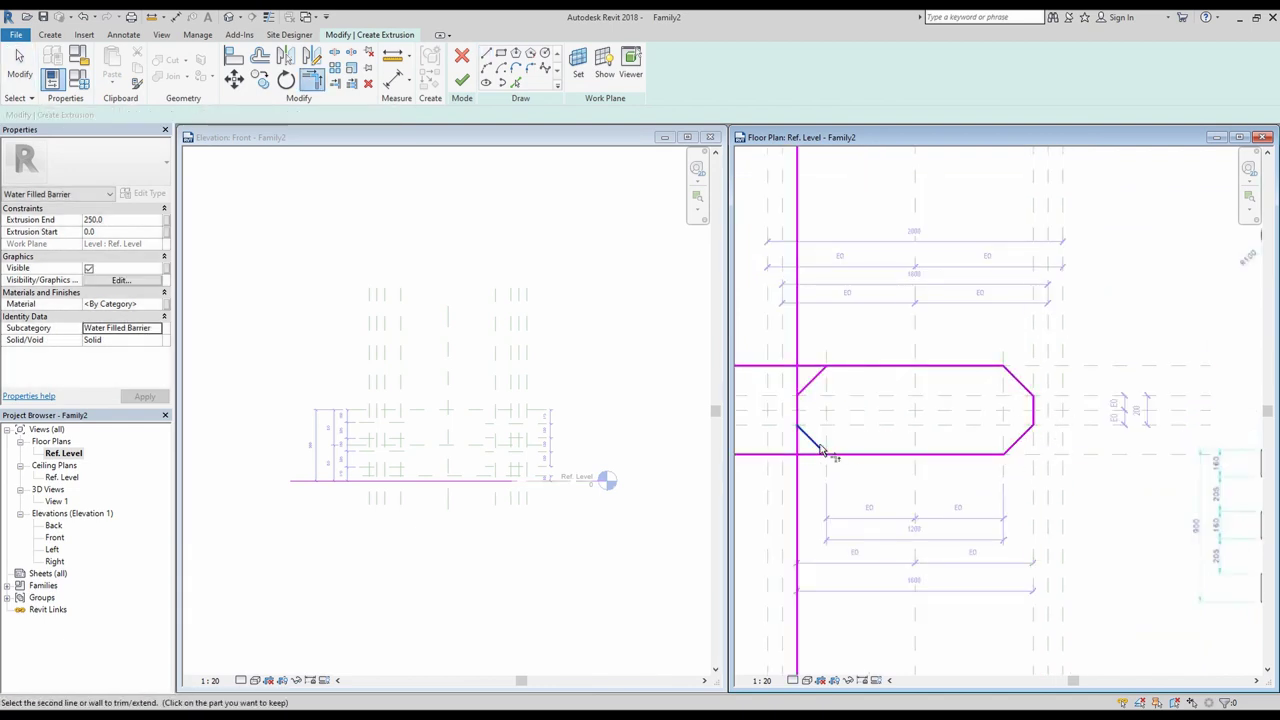
left_click(812, 388)
left_click(462, 80)
Align the base extrusion's top face with the 60 mm reference plane in the Front elevation.
scroll(417, 477, "up", 2)
key("a")
key("l")
left_click(428, 477)
left_click(442, 449)
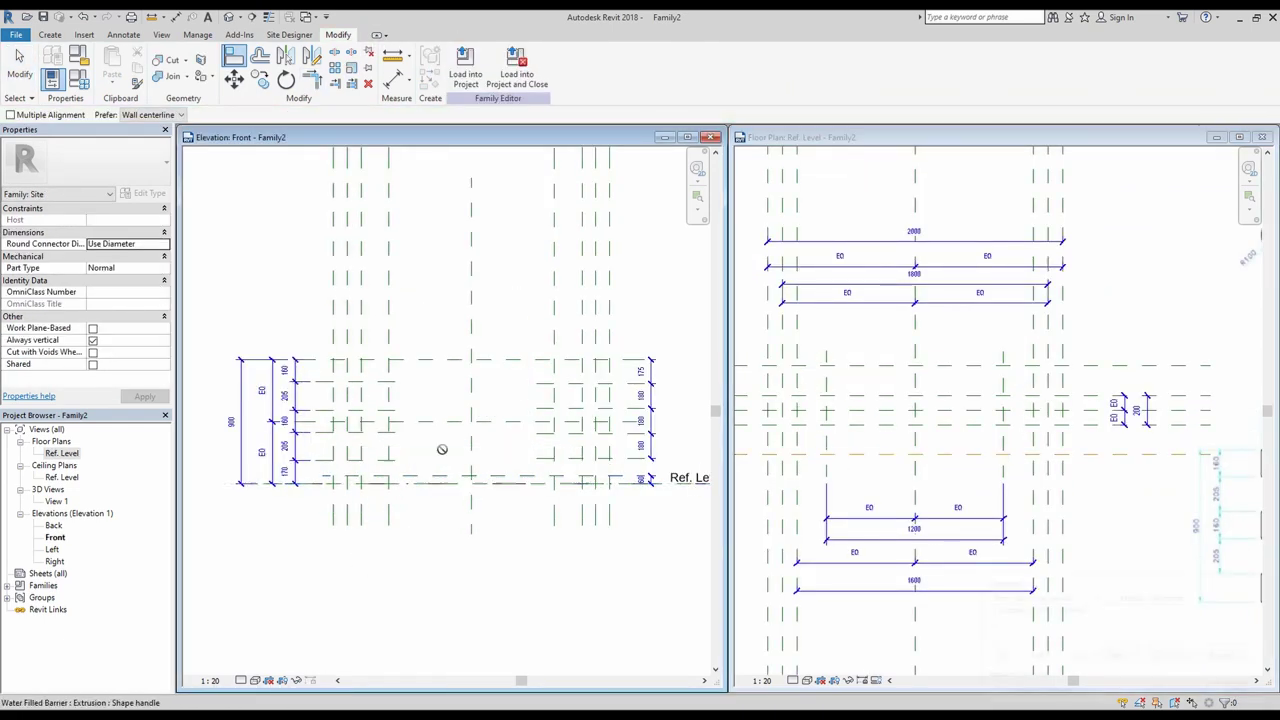
left_click(406, 452)
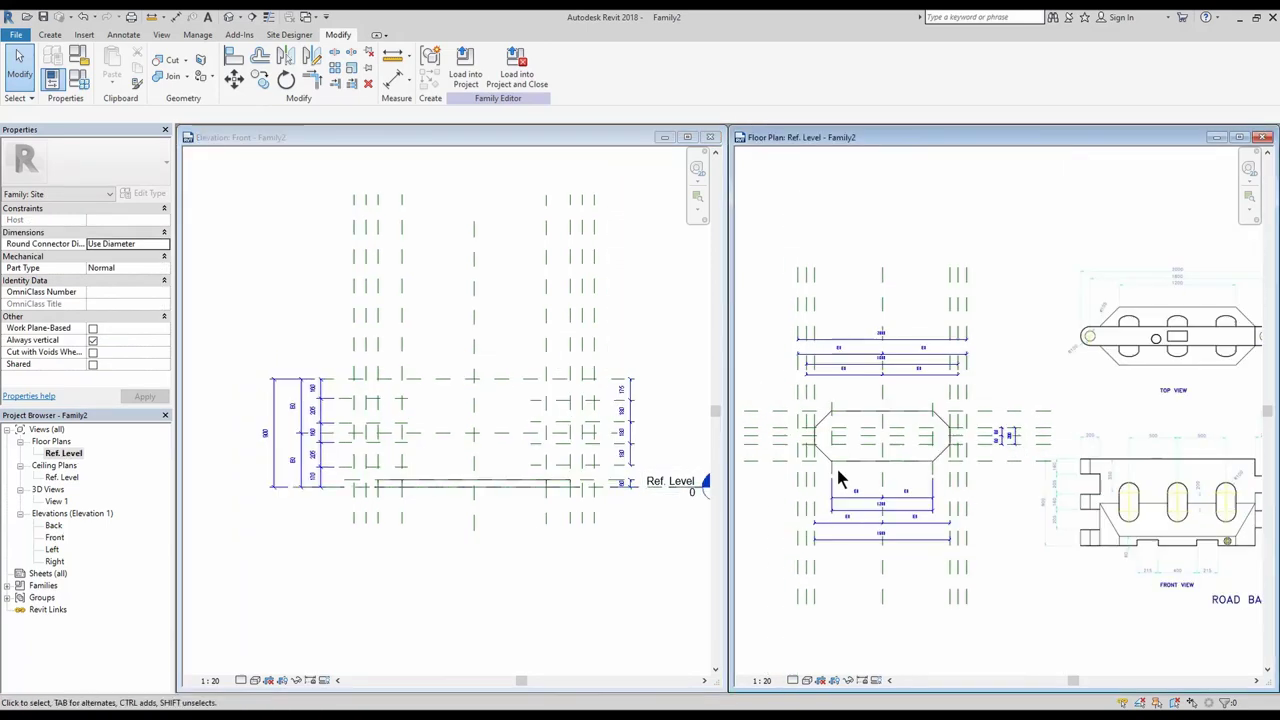
Start a blend in the Ref. Level plan and pick the base extrusion's outer planes and diagonal corners as locked base lines.
left_click(145, 65)
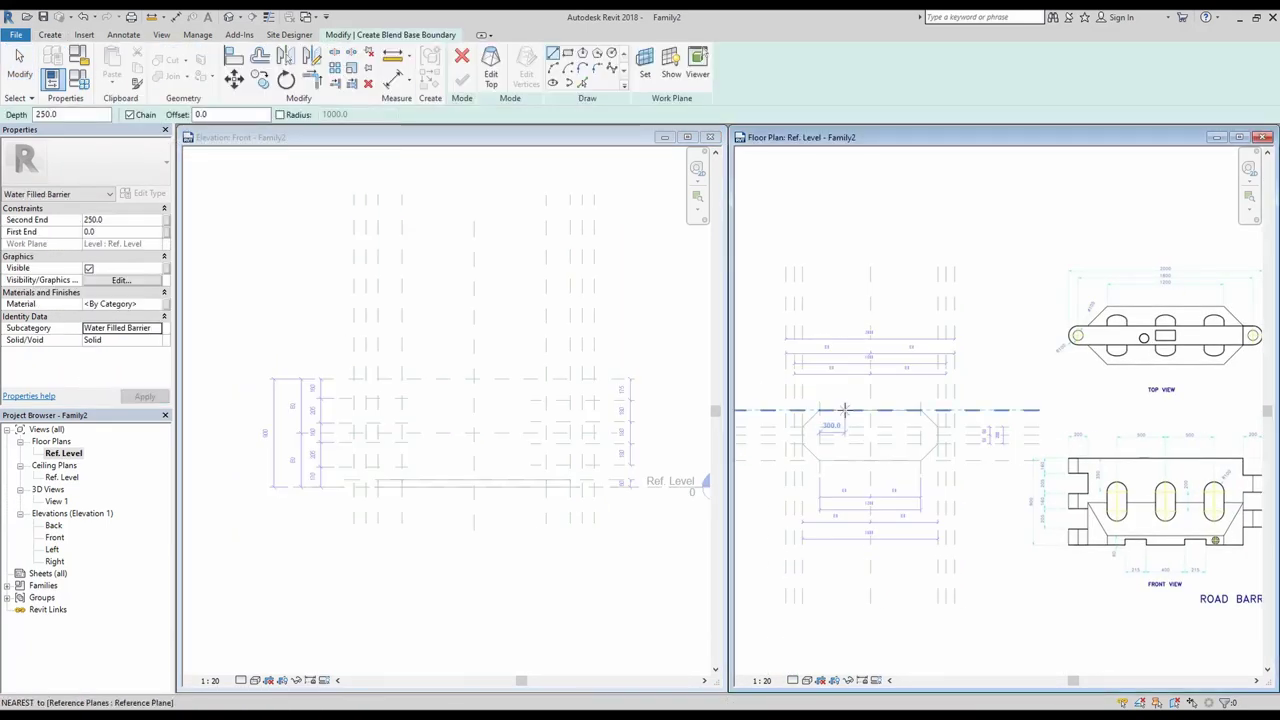
scroll(968, 400, "up", 3)
left_click(970, 396)
left_click(985, 442)
scroll(1010, 437, "down", 2)
left_click(957, 477)
left_click(818, 457)
scroll(821, 457, "up", 3)
left_click(837, 386)
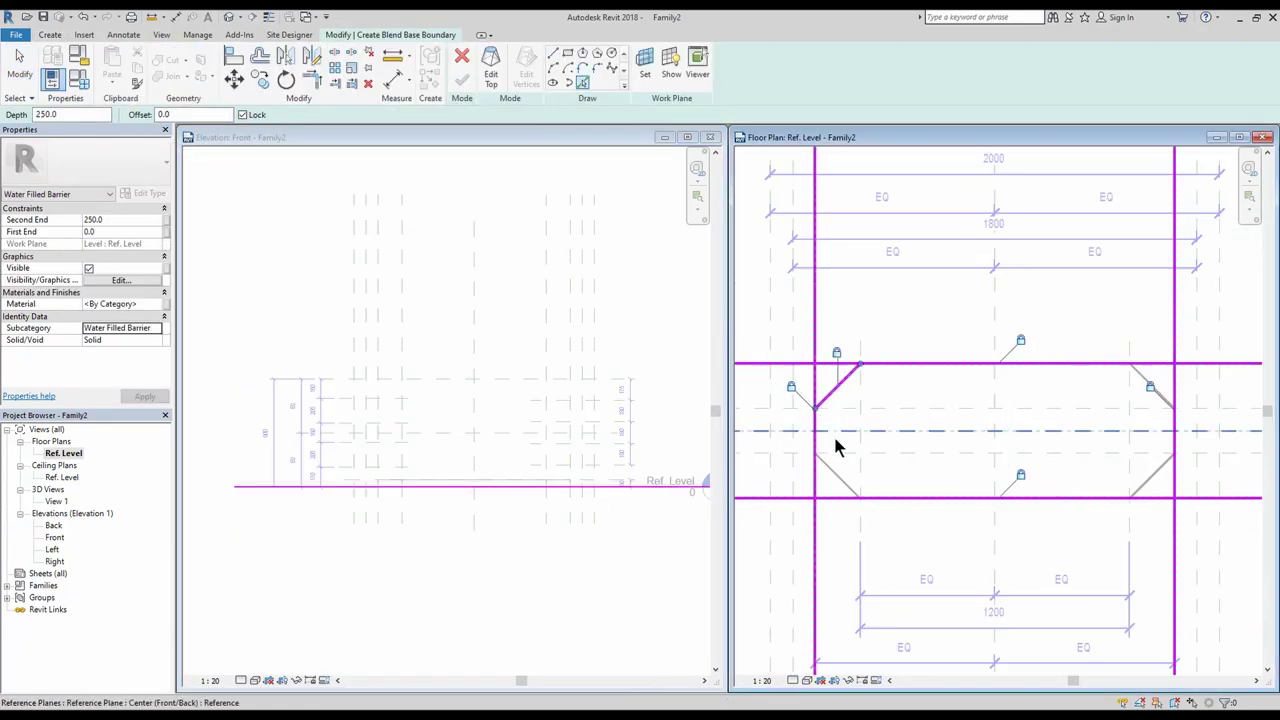
Trim the blend's base lines into a closed octagon matching the base extrusion.
key("Escape")
scroll(1128, 378, "down", 2)
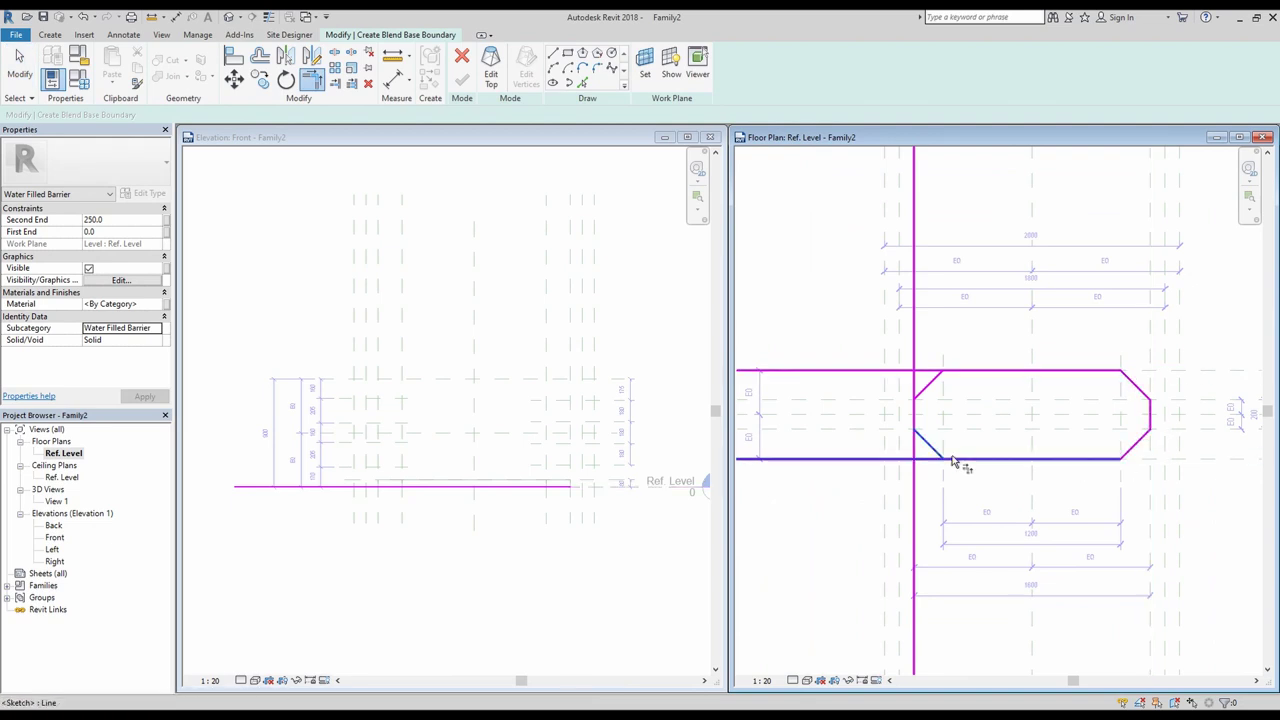
scroll(905, 362, "down", 2)
left_click(943, 388)
Sketch the blend's top boundary as a locked 1600 by 200 mm rectangle on the reference planes and finish the blend.
scroll(943, 388, "up", 3)
left_click(945, 420)
left_click(880, 362)
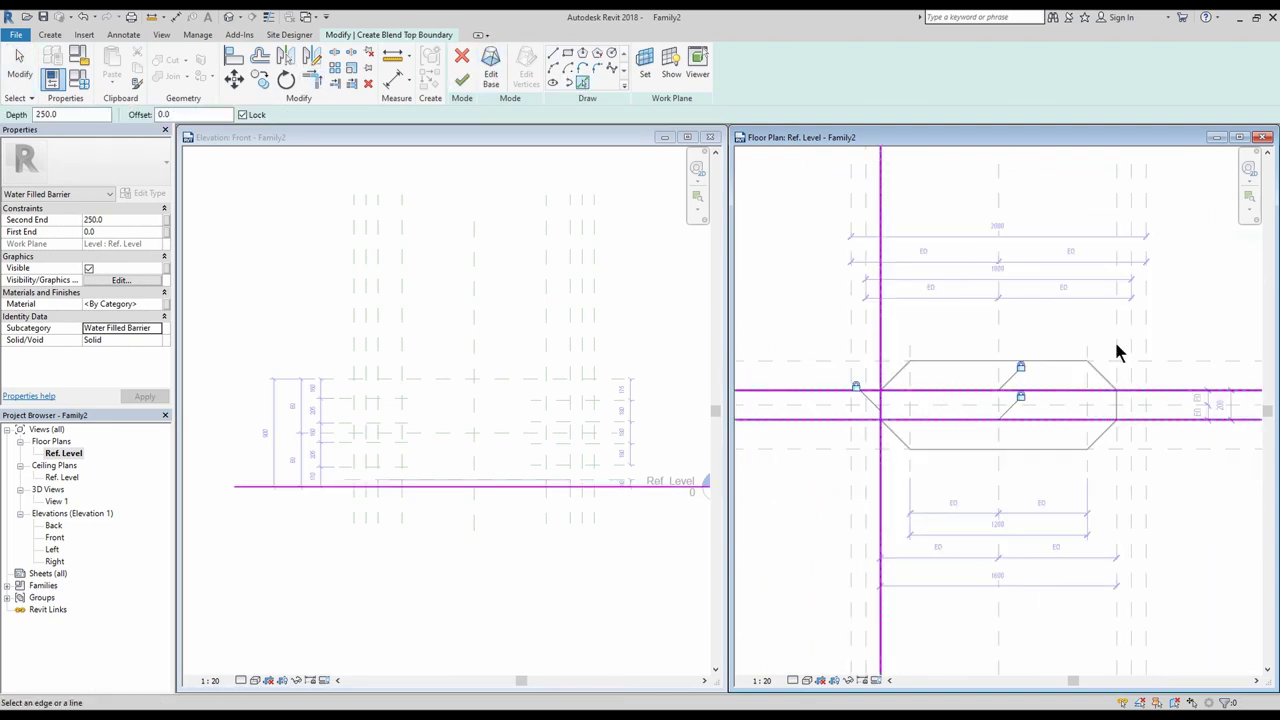
left_click(1116, 352)
key("Escape")
key("t")
key("r")
left_click(853, 408)
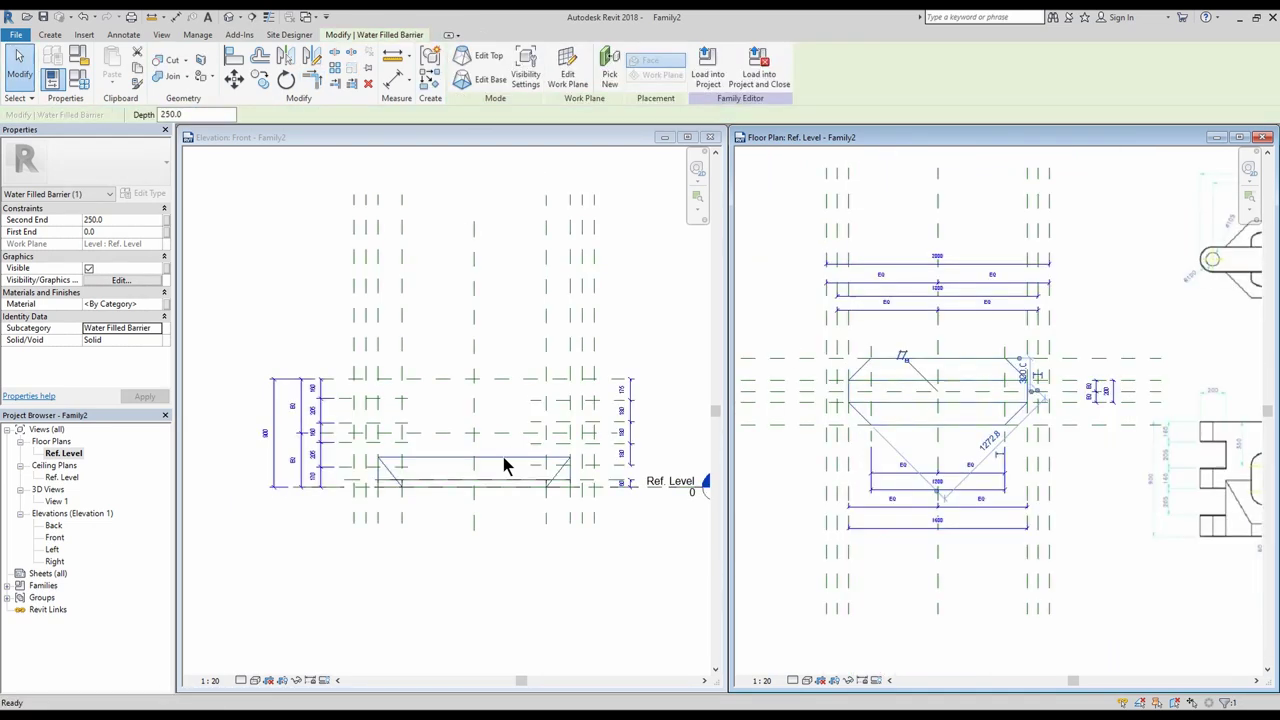
Host the blend on the 60 mm plane and stretch its top up to the mid-height plane in the Front elevation.
left_click(423, 449)
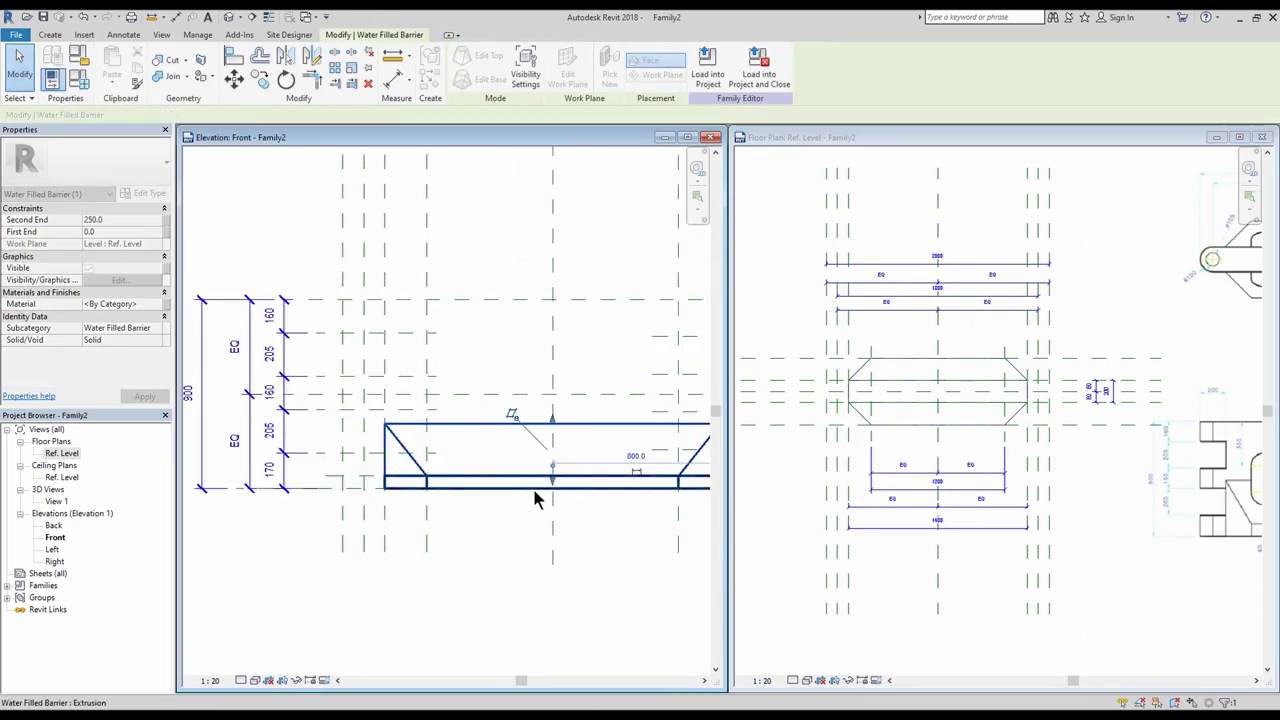
scroll(533, 451, "down", 1)
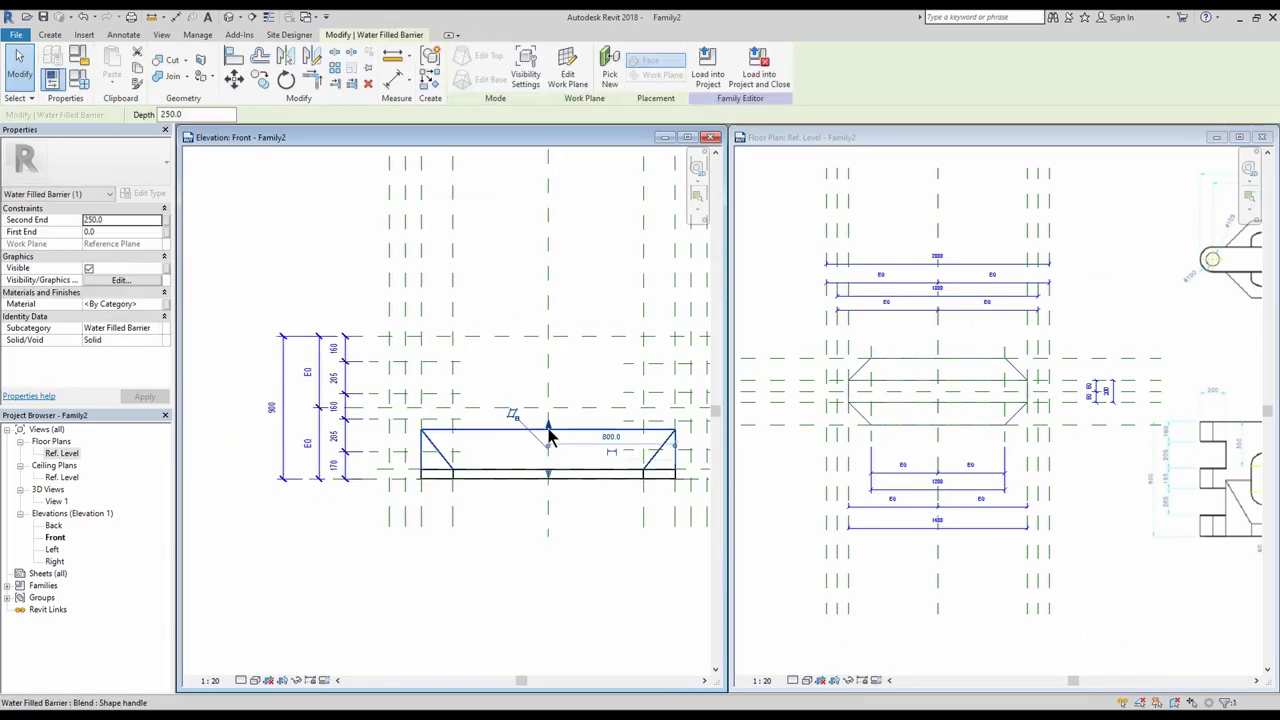
left_click_drag(549, 427, 549, 407)
left_click(549, 387)
left_click(785, 460)
Create another extrusion in the Ref. Level plan from a locked 1600 by 200 mm rectangle on the reference planes.
left_click(50, 35)
left_click(115, 65)
left_click(516, 83)
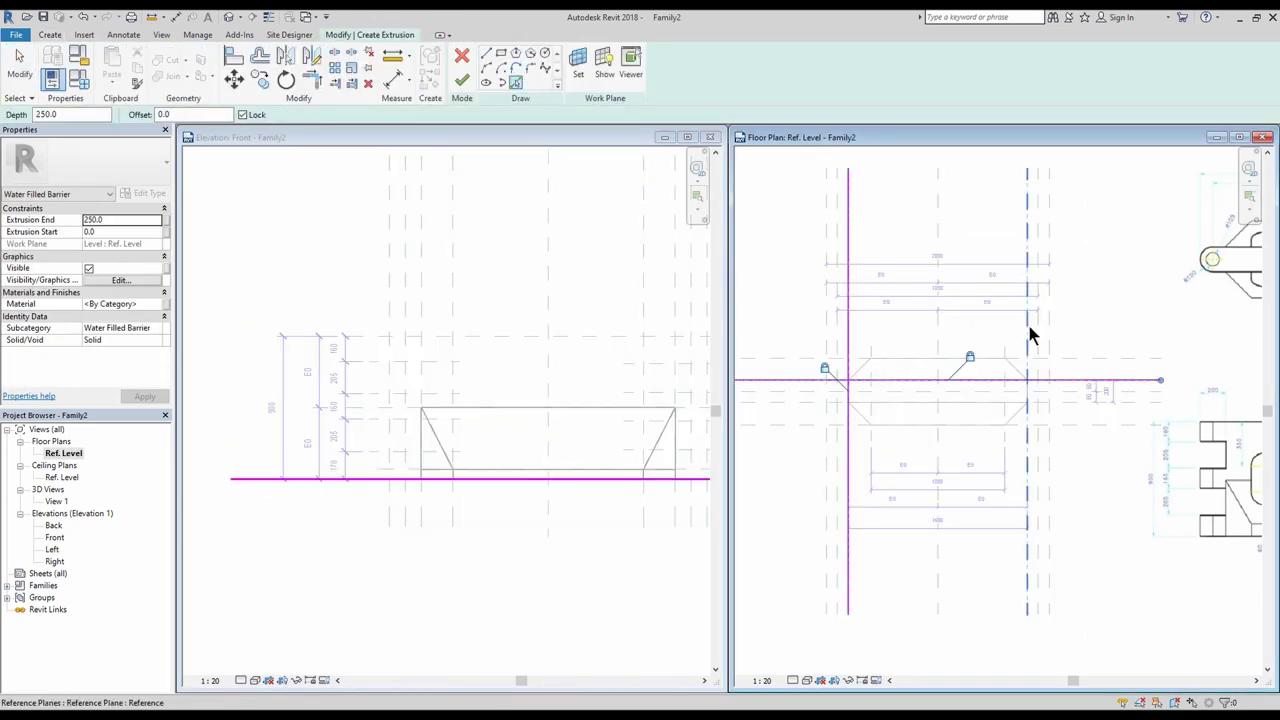
left_click(463, 81)
Host the rectangular extrusion on the mid-height reference plane and stretch its top up to the 900 mm plane.
left_click(544, 68)
left_click(549, 385)
left_click(604, 444)
left_click(410, 407)
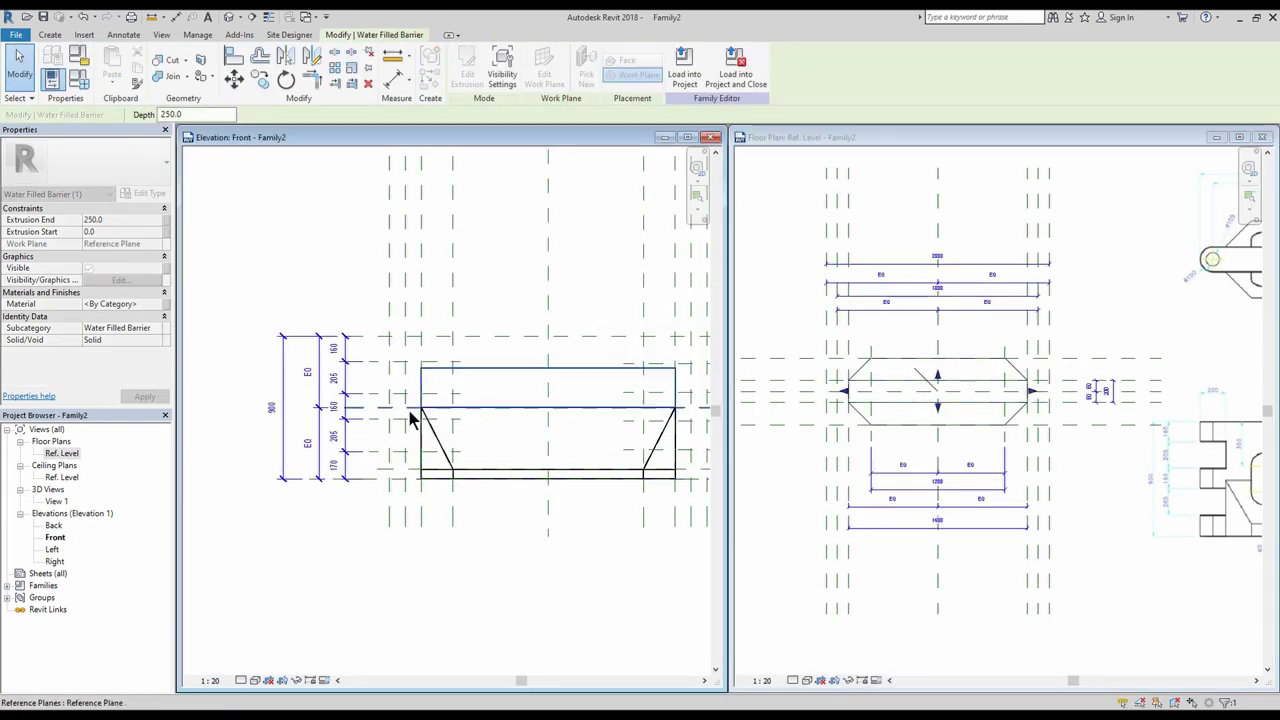
left_click_drag(549, 361, 549, 337)
left_click(480, 308)
Open the default 3D view and display the barrier with thin lines in the Hidden Line style.
key("z")
key("a")
left_click(229, 17)
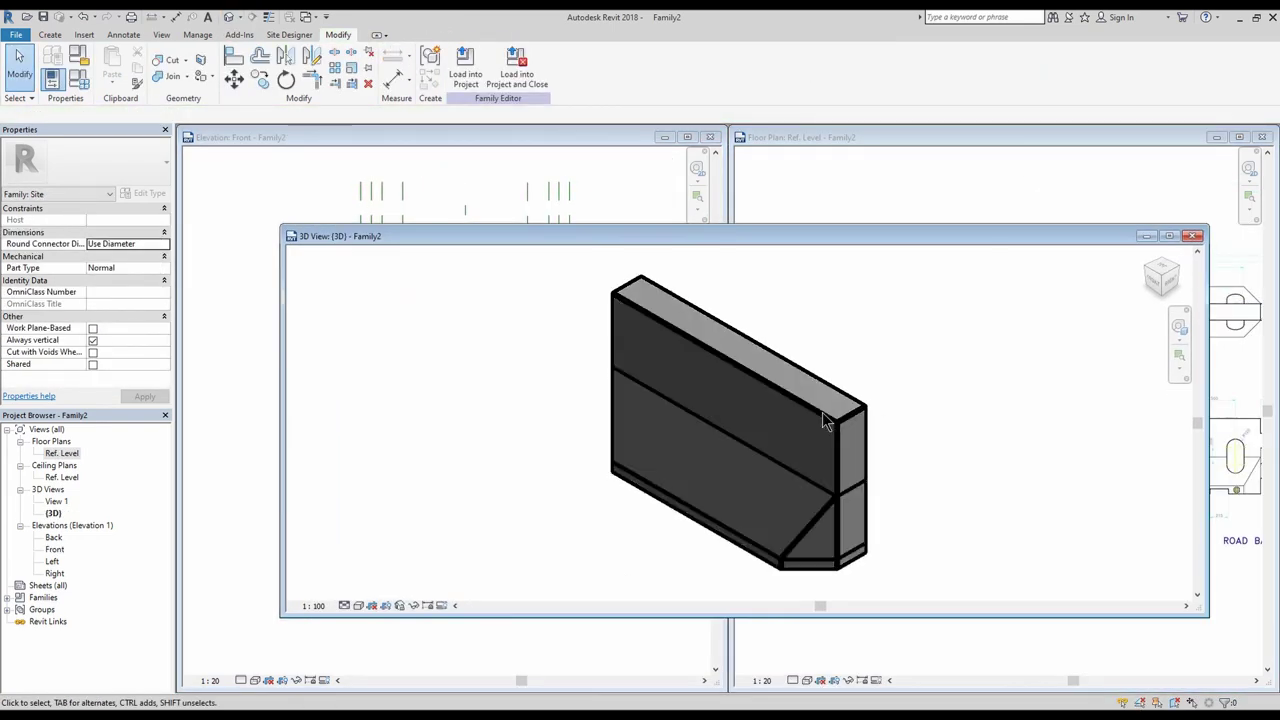
key("t")
key("l")
scroll(845, 440, "down", 2)
key("h")
key("l")
Join the barrier's stacked solids and return to the Front elevation and Ref. Level plan.
left_click(172, 76)
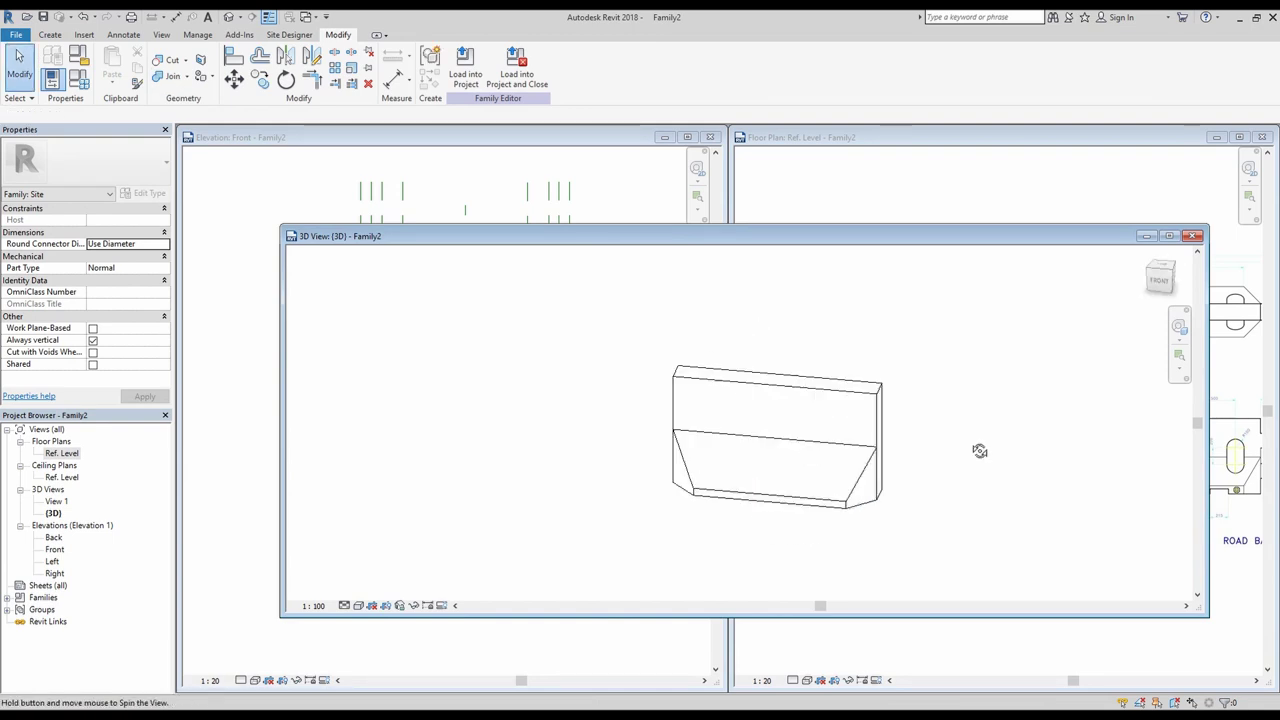
left_click(430, 642)
left_click(800, 640)
scroll(966, 426, "up", 1)
middle_click_drag(966, 426, 1024, 420)
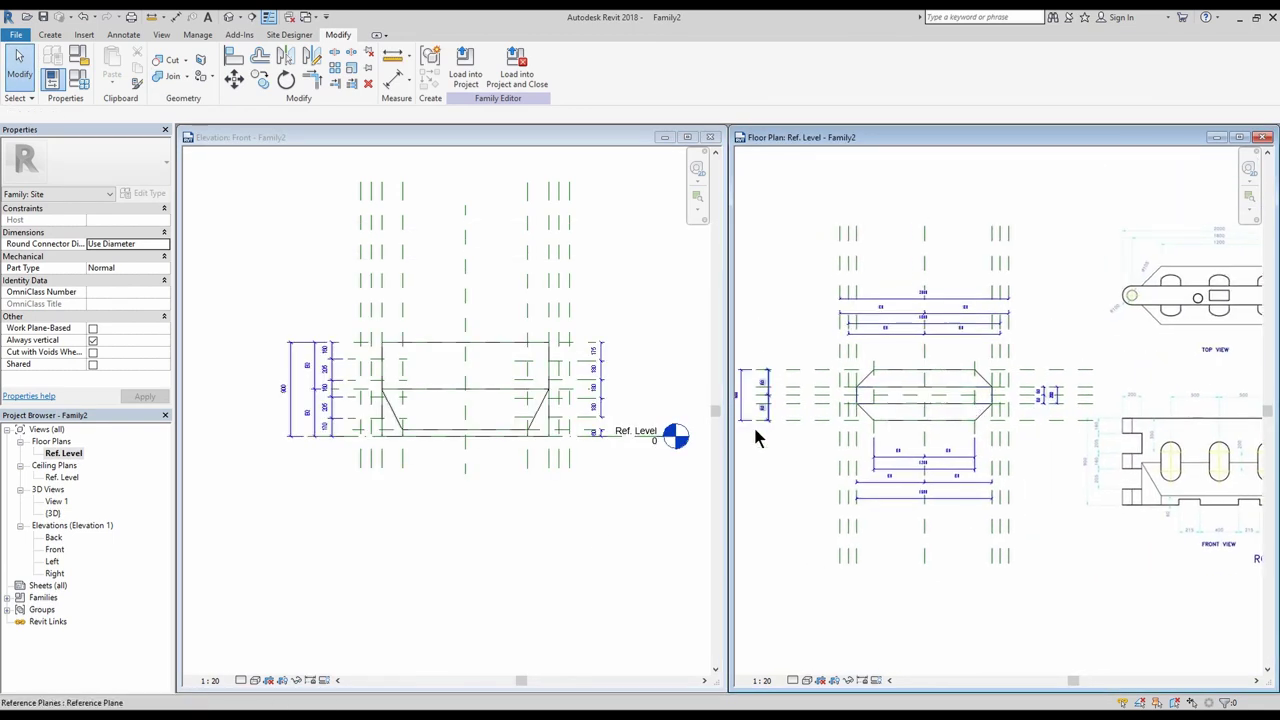
Display the Front elevation and Ref. Level plan in the Shaded style and start a solid extrusion in plan from locked, picked lines.
scroll(800, 420, "up", 1)
left_click(511, 491)
key("s")
key("d")
scroll(906, 443, "up", 4)
double_click(880, 430)
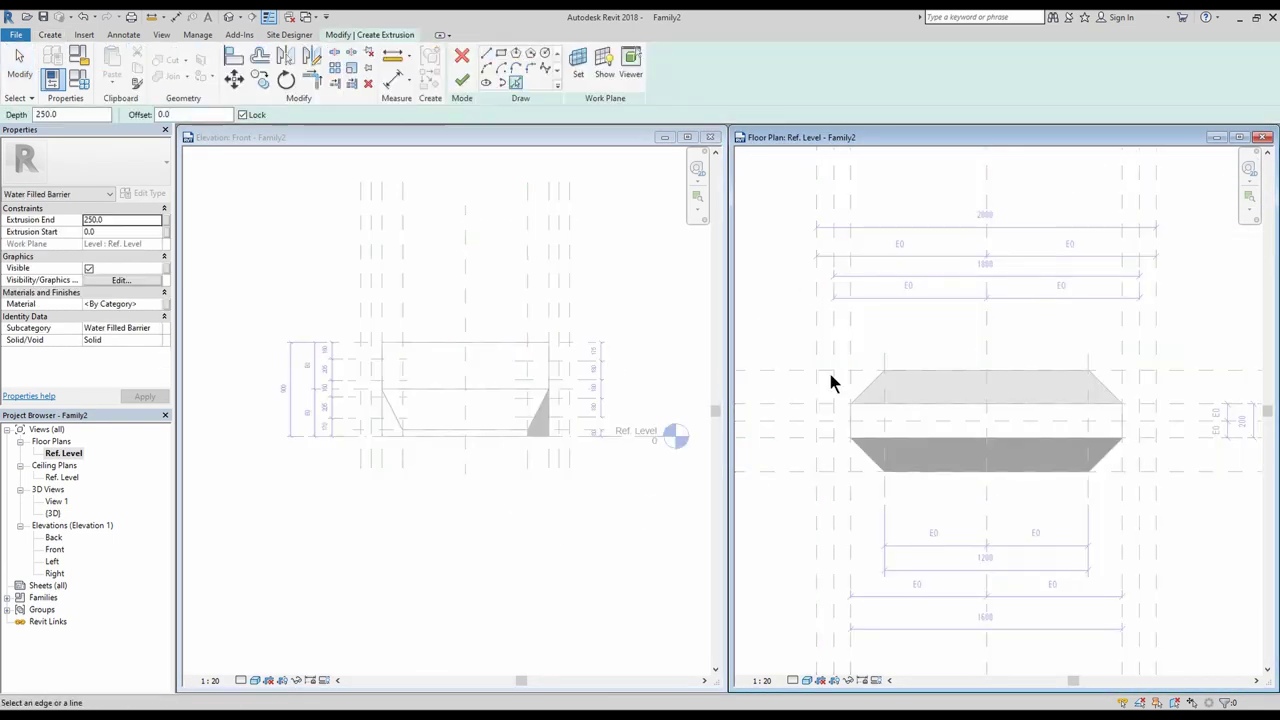
Sketch a 100 mm radius circle at the barrier's left end in plan and make its center mark visible.
left_click(545, 53)
scroll(806, 412, "down", 1)
left_click(855, 435)
left_click(889, 436)
key("Escape")
key("Escape")
left_click(822, 437)
left_click(89, 220)
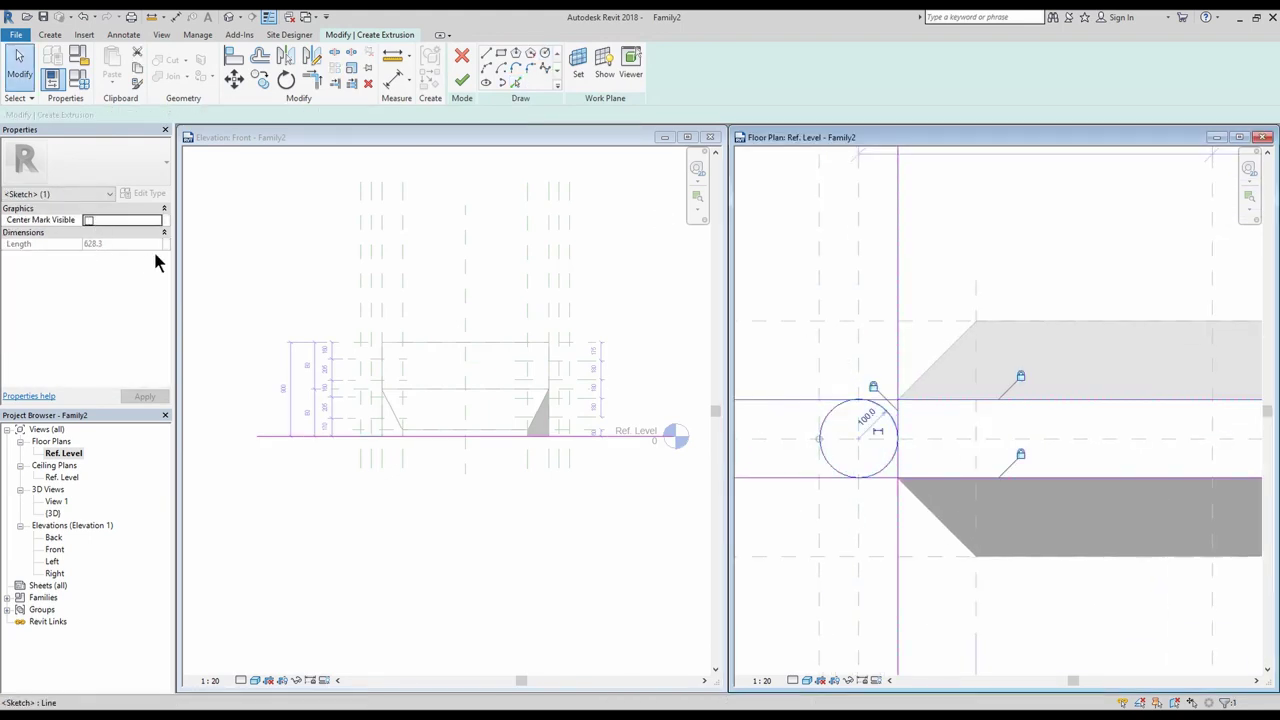
Align the circle with the end reference planes and trim the sketch into a closed lug outline with a rounded end.
key("a")
key("l")
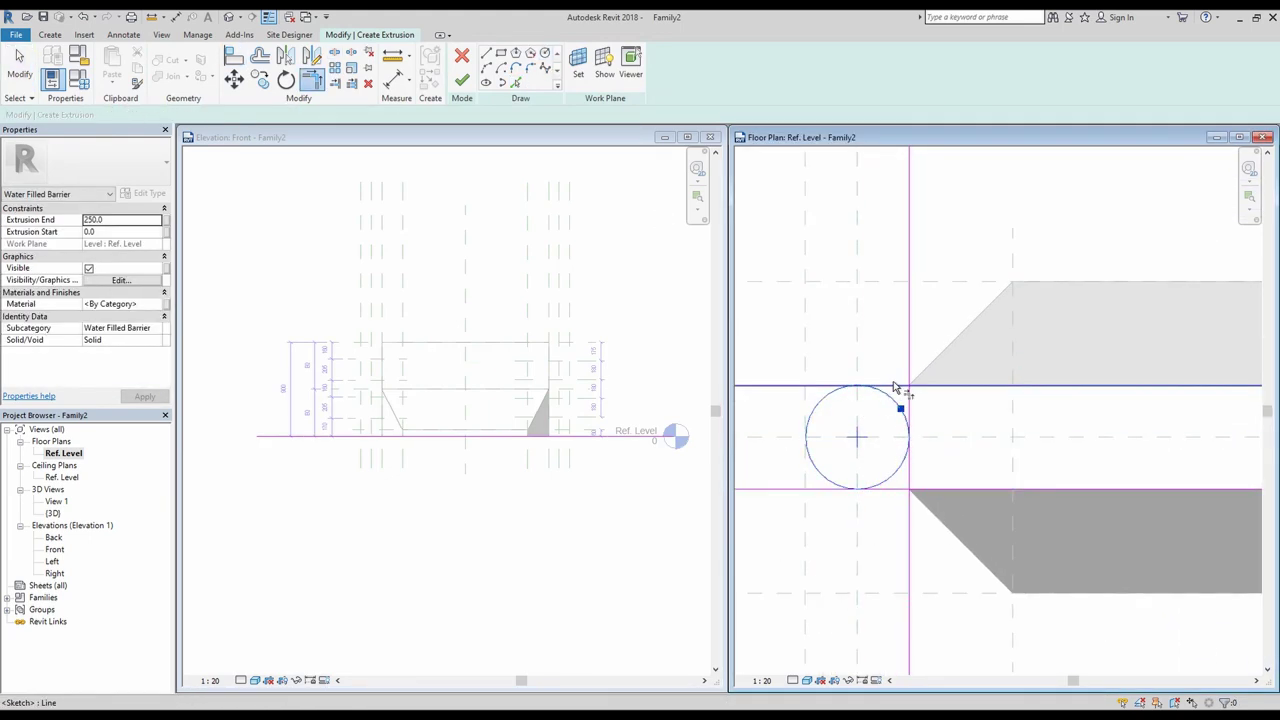
left_click(885, 489)
scroll(807, 441, "down", 4)
Add a concentric 60 mm radius hole to the lug sketch, align its center with the reference planes and finish the extrusion.
left_click(545, 53)
scroll(837, 435, "up", 3)
left_click(834, 443)
left_click(862, 443)
key("Escape")
key("Escape")
left_click(841, 428)
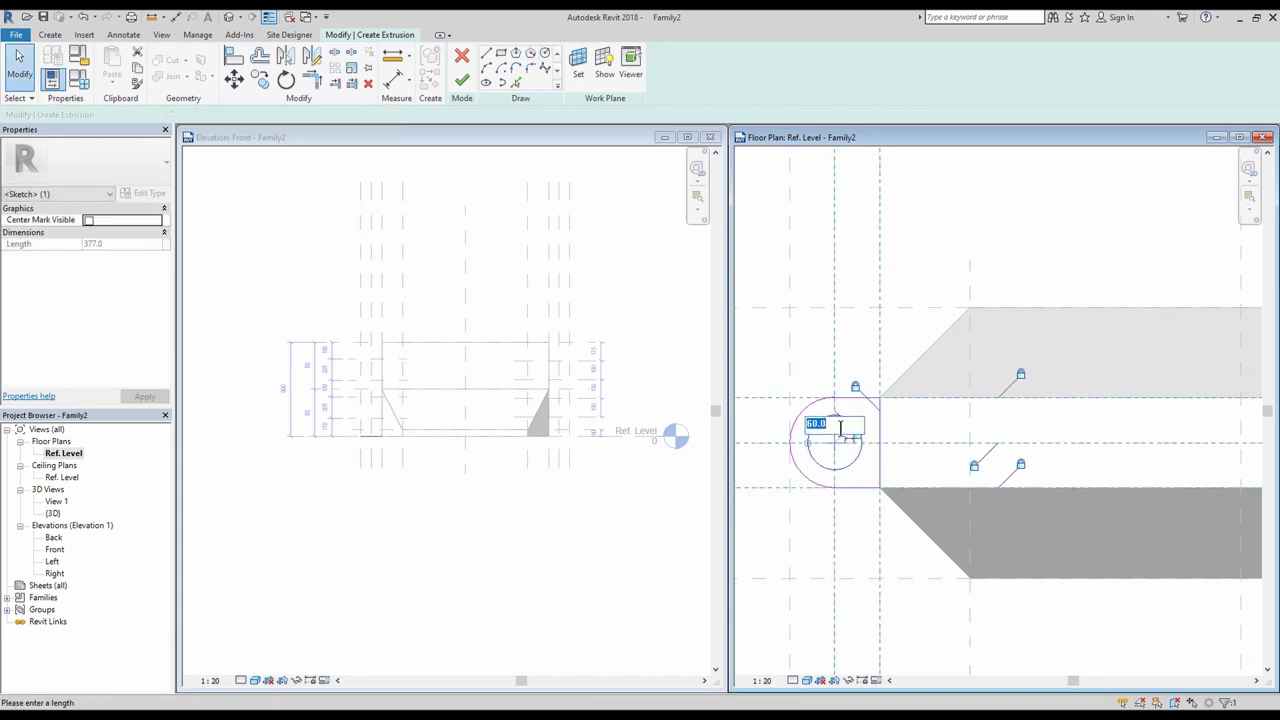
key("a")
key("l")
scroll(848, 422, "up", 2)
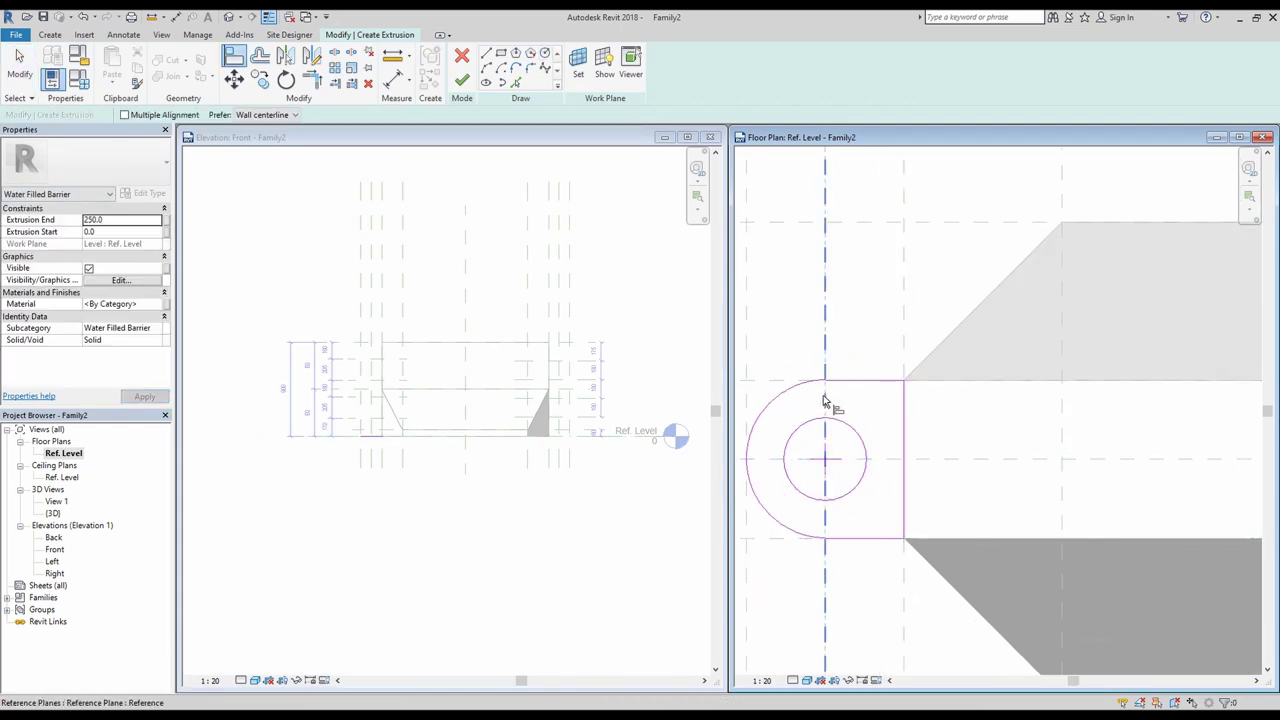
scroll(824, 401, "down", 3)
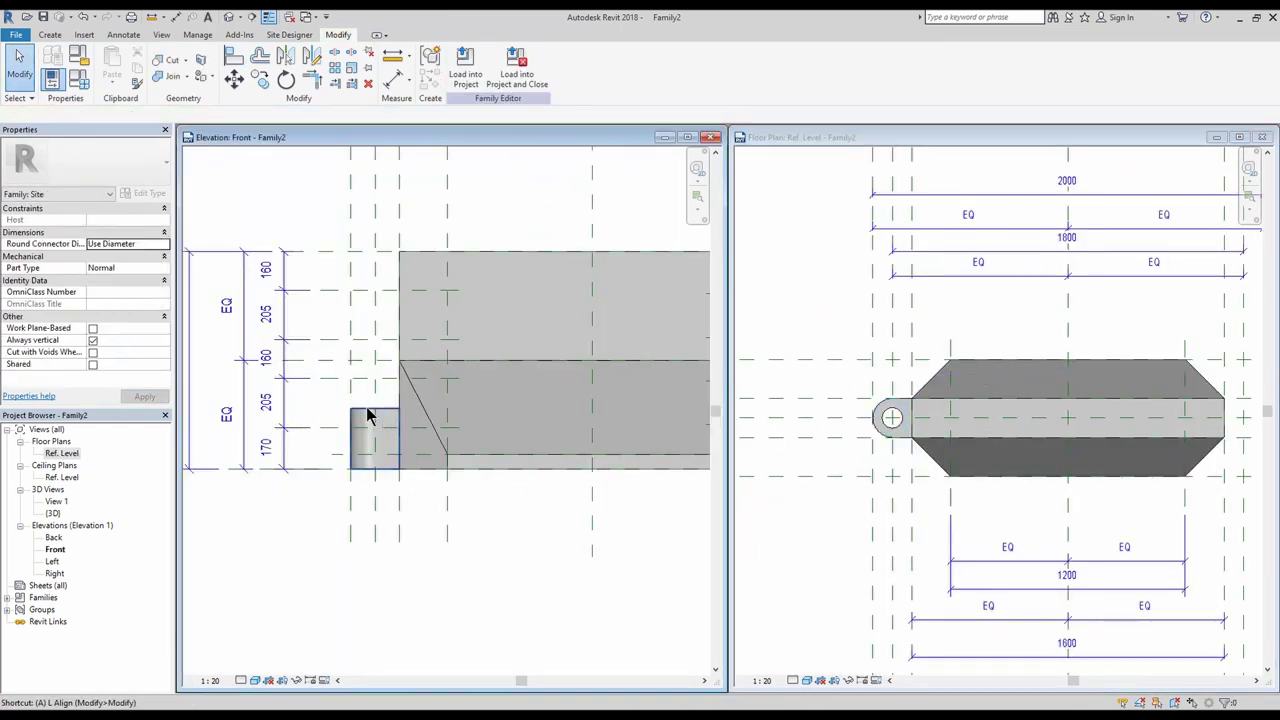
Rehost the left lug in the Front elevation and fit the left lugs to the 160 and 170 mm height bands by alignment.
left_click(385, 443)
left_click(543, 70)
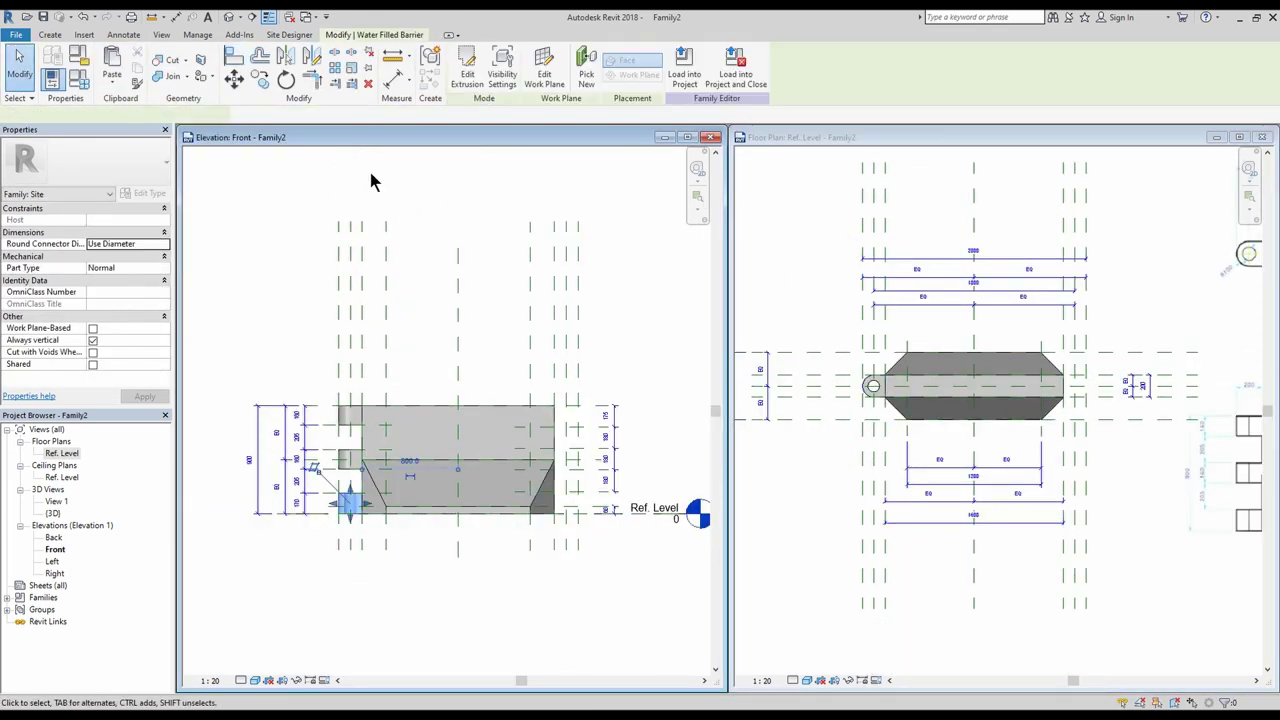
key("a")
key("l")
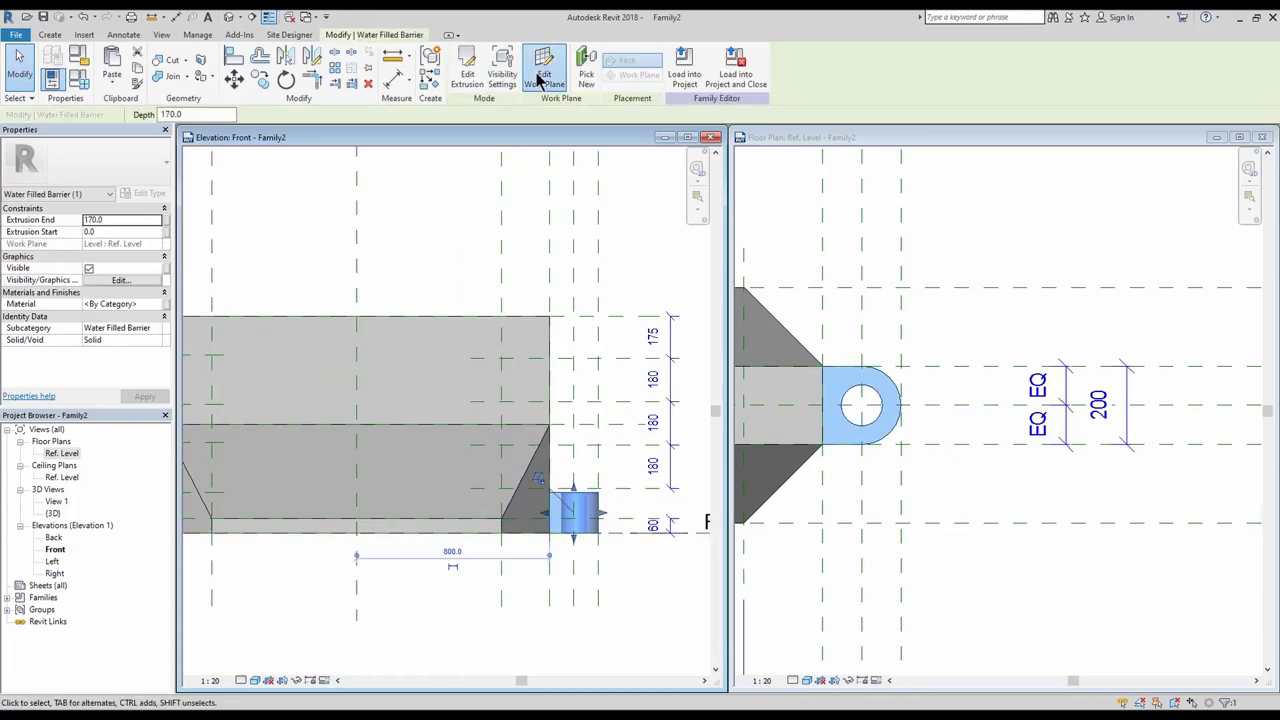
Align the right-hand lugs with the reference planes bounding their 180 mm height bands in the Front elevation.
key("a")
key("l")
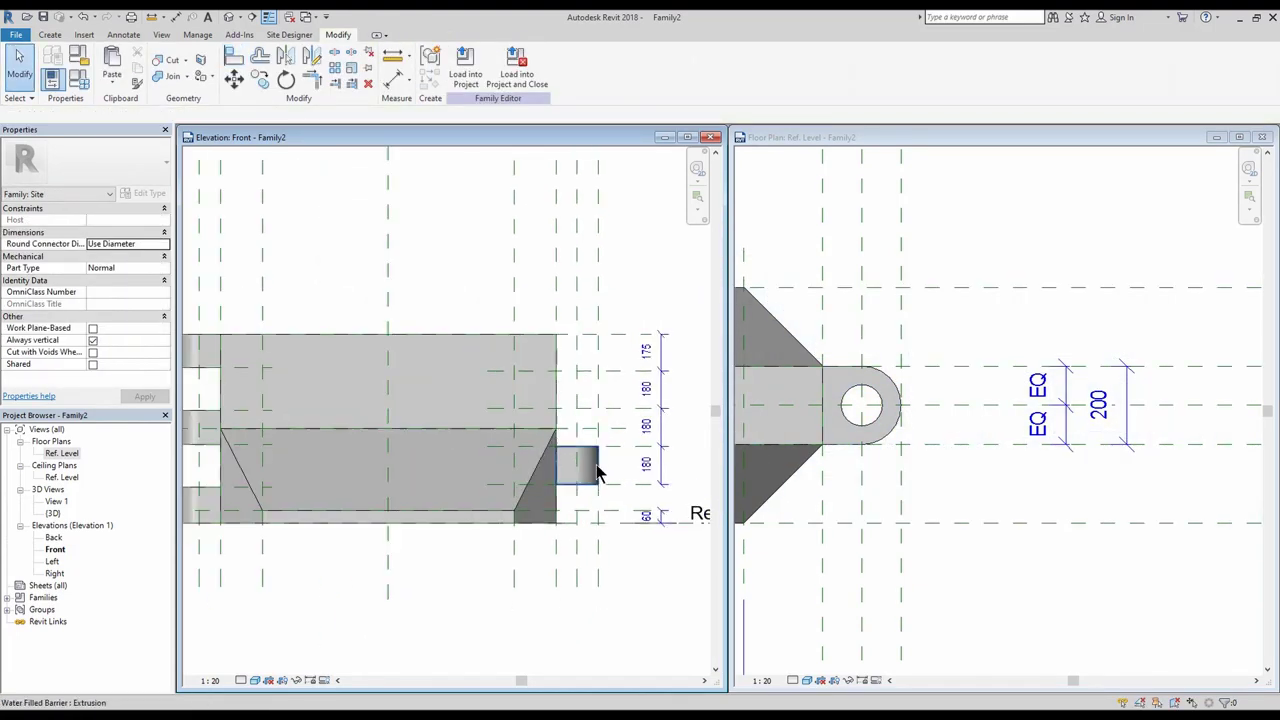
left_click(575, 460)
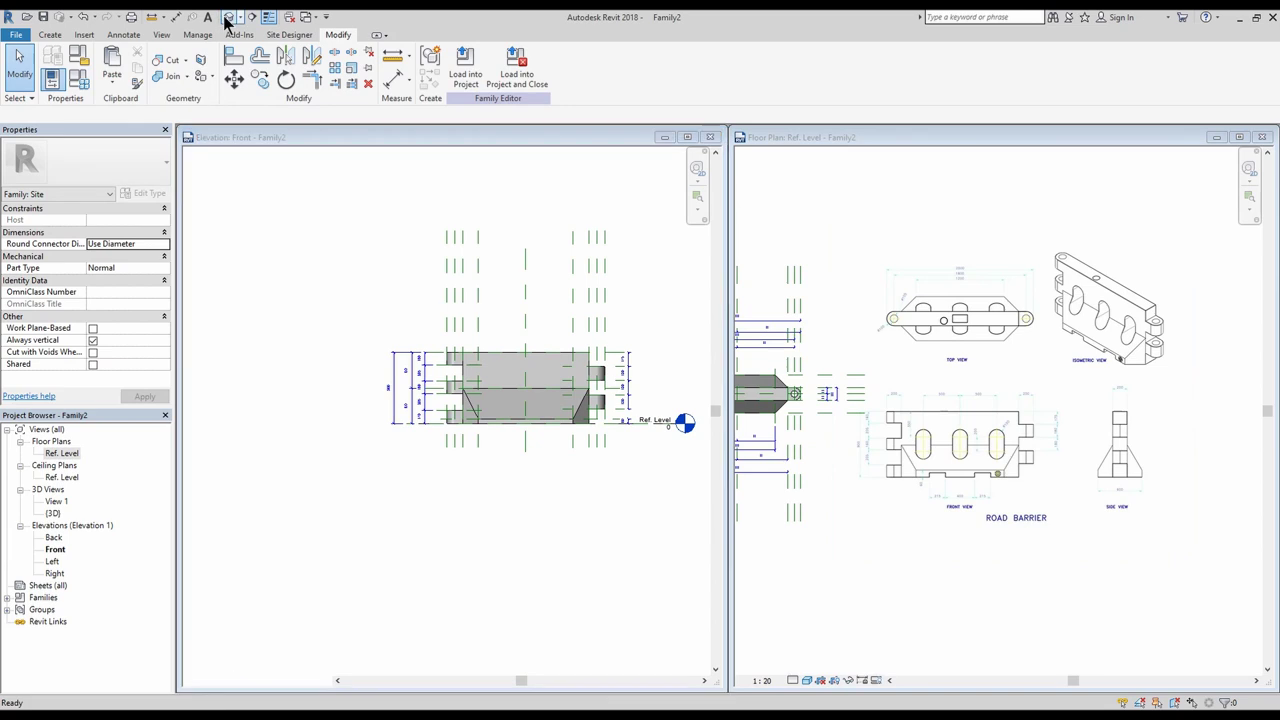
Open the default 3D view and join the end lugs to the barrier body using Multiple Join.
left_click(229, 18)
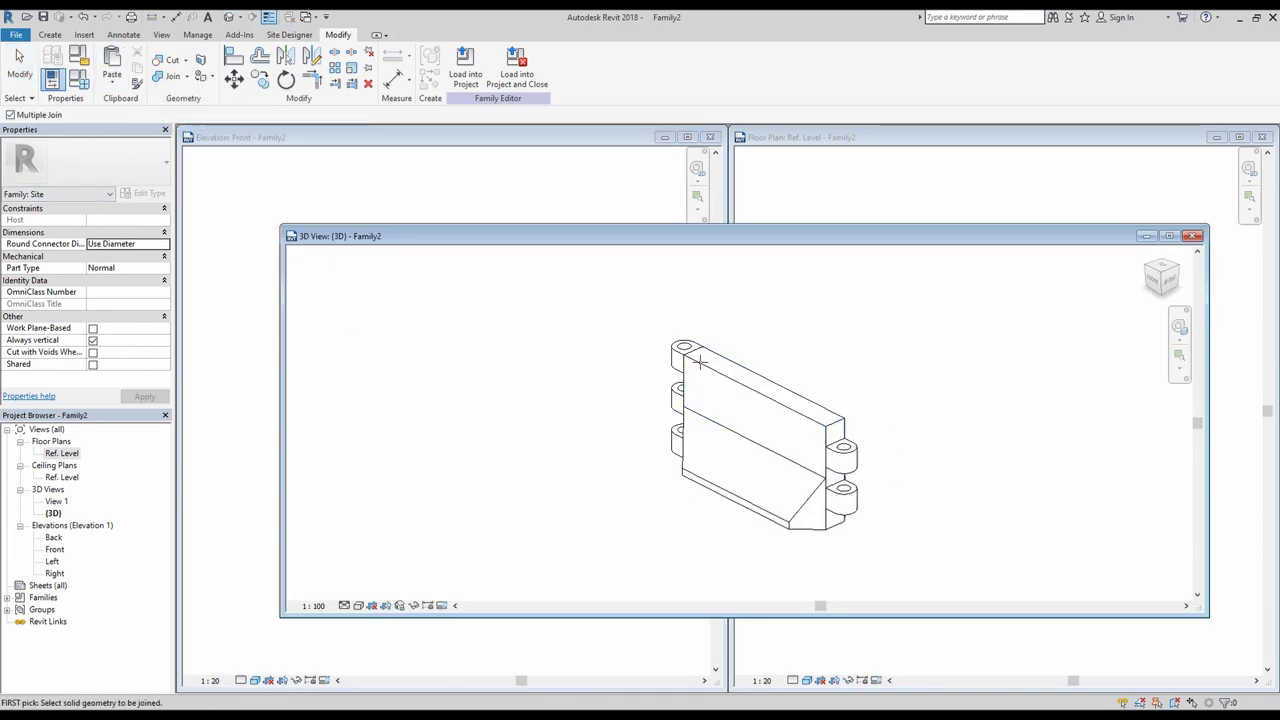
left_click(796, 530)
left_click(836, 545)
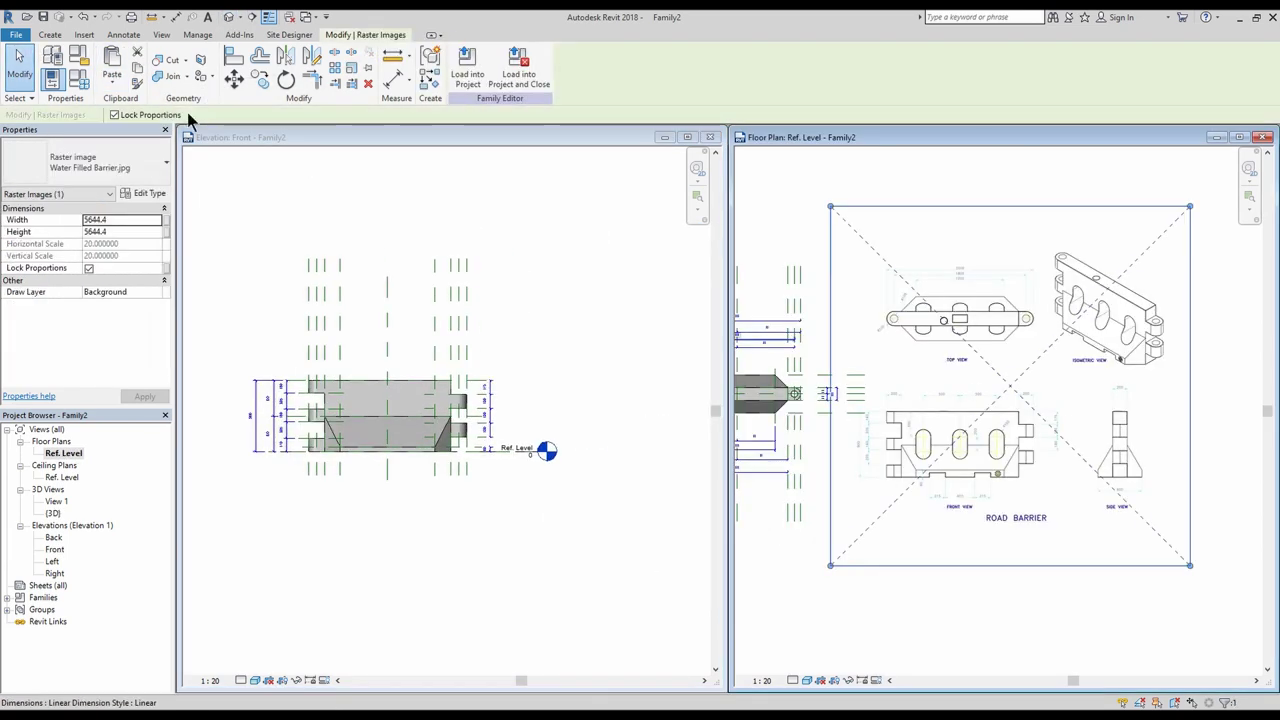
Draw a vertical reference plane through the barrier to the left of the center plane in the Front elevation.
scroll(400, 420, "down", 3)
mouse_move(475, 395)
middle_mouse_down()
mouse_move(440, 430)
mouse_move(466, 415)
middle_mouse_up()
left_click(20, 68)
scroll(960, 457, "up", 4)
middle_click_drag(960, 460, 936, 465)
scroll(427, 442, "up", 4)
key("r")
key("p")
left_click(426, 317)
left_click(424, 477)
Dimension the new vertical plane from the center plane and set the distance to 500 mm.
key("d")
key("i")
left_click(426, 325)
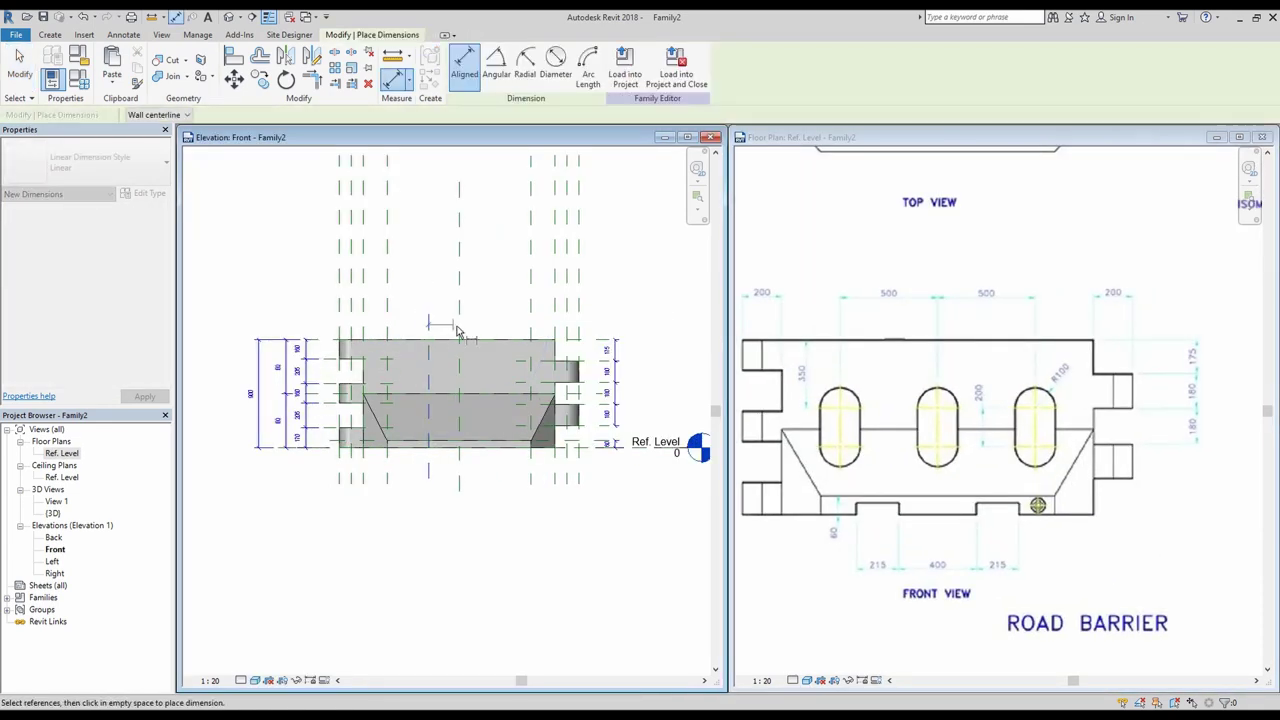
left_click(442, 304)
type("500")
key("Return")
Mirror the 500 mm plane about the center plane and extend the dimension string to include the mirrored plane.
left_click(400, 328)
key("m")
key("m")
left_click(460, 334)
left_click(446, 311)
key("e")
key("w")
left_click(520, 326)
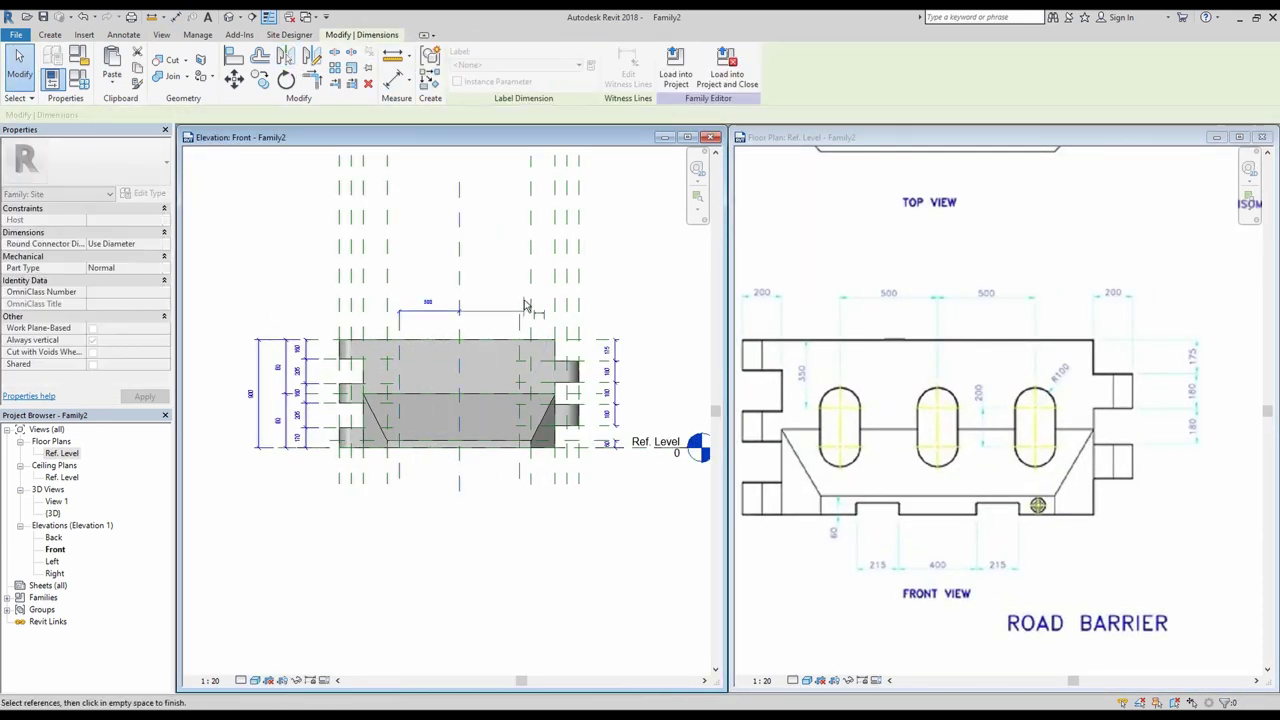
left_click(526, 303)
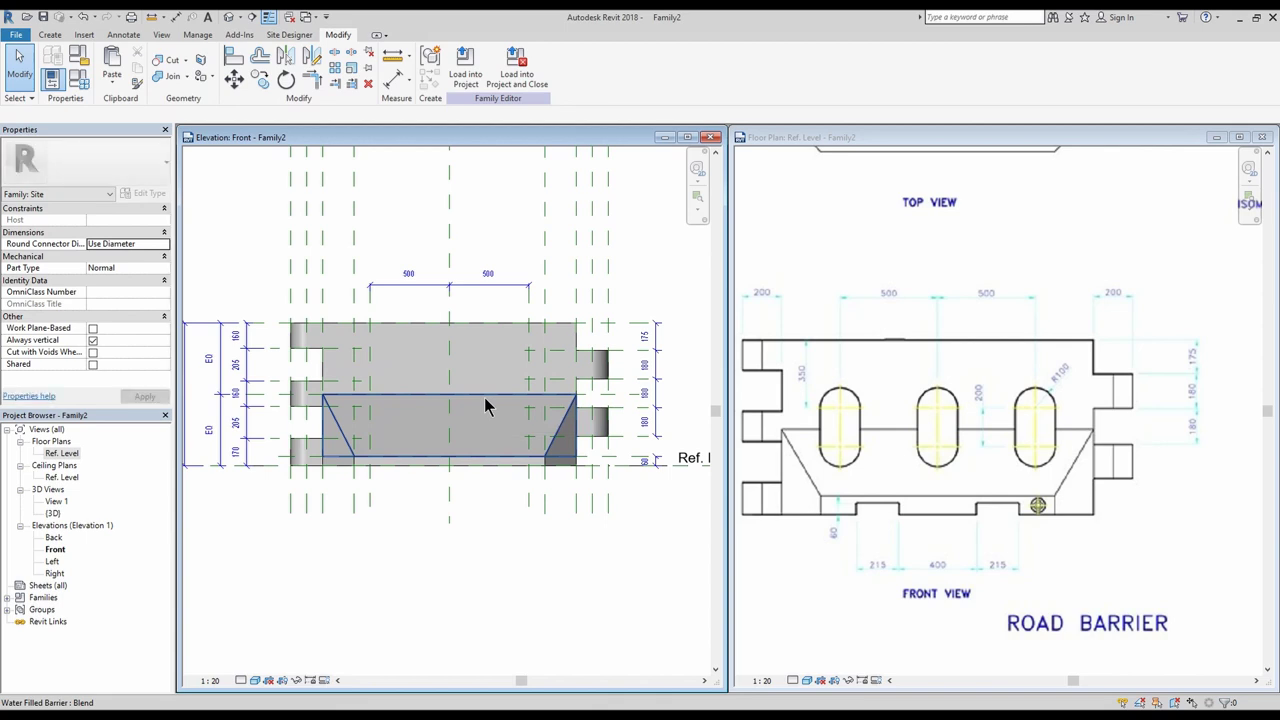
Draw a horizontal reference plane across the barrier and dimension it 350 mm below the top plane.
scroll(450, 430, "up", 1)
key("p")
scroll(396, 388, "up", 1)
left_click(331, 388)
left_click(623, 388)
key("d")
key("i")
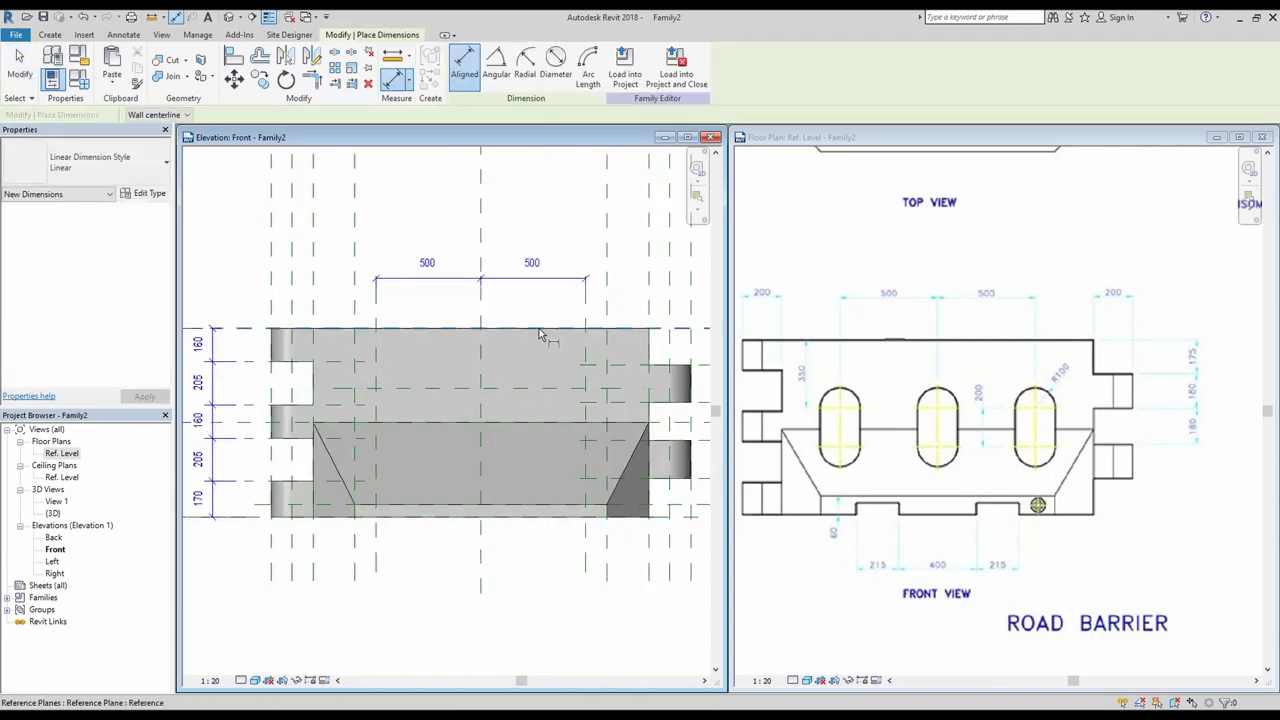
left_click(518, 361)
type("350")
key("Return")
Copy the horizontal slot plane 200 mm downward and dimension the distance between the two planes.
left_click(554, 403)
key("c")
key("o")
left_click(552, 403)
type("200")
key("Return")
key("Escape")
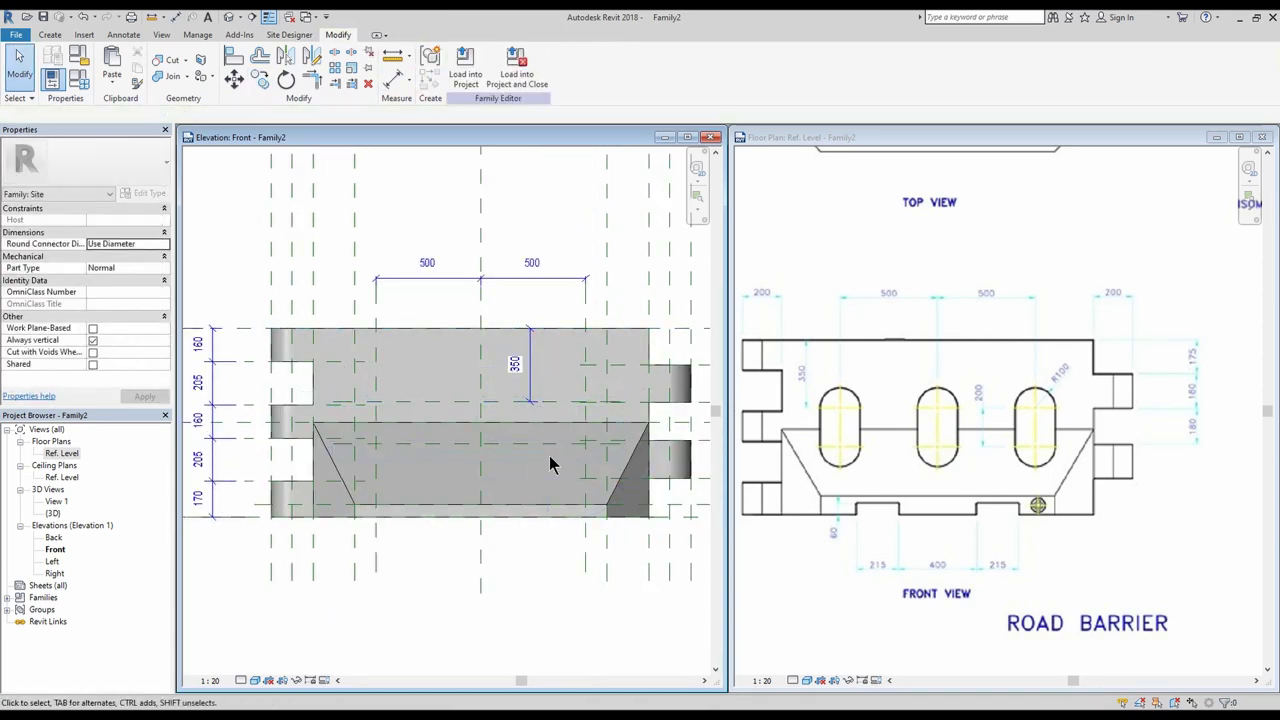
key("d")
key("i")
left_click(534, 402)
left_click(533, 443)
left_click(533, 474)
Set both horizontal slot planes to Not a Reference.
left_click(430, 443)
left_click(430, 402, "ctrl")
left_click(160, 303)
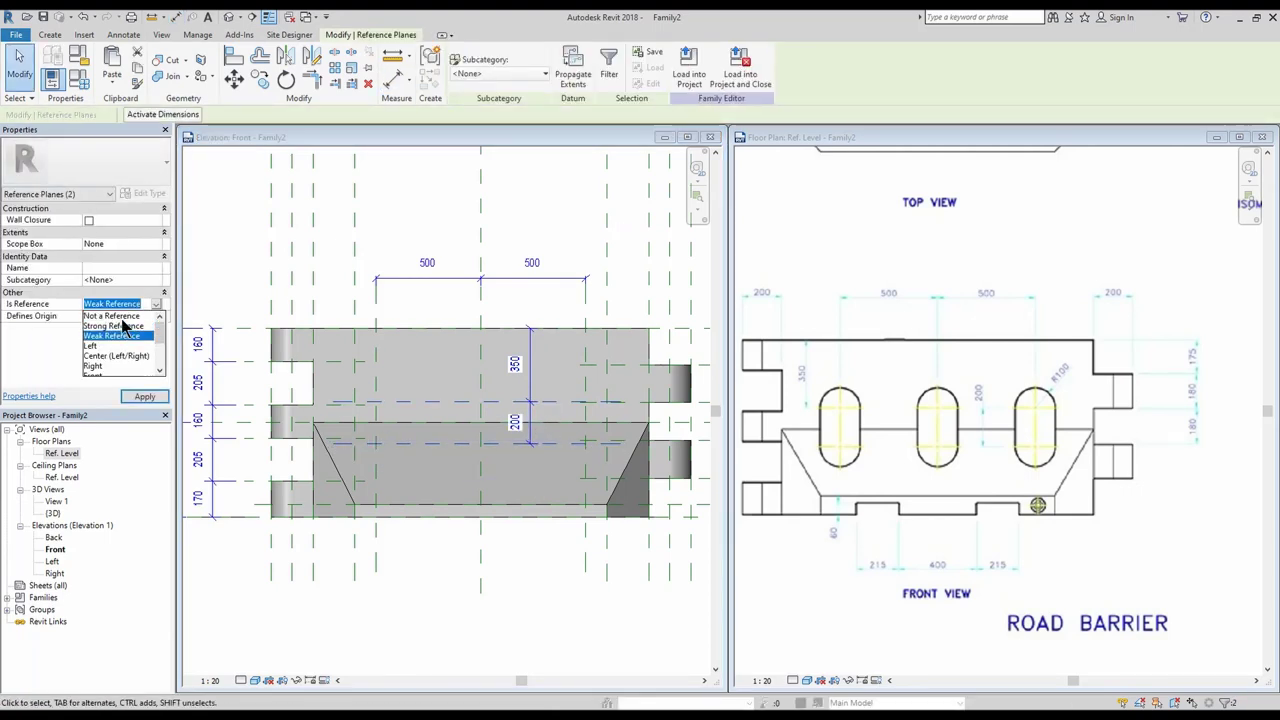
left_click(121, 315)
Start an extrusion in the Front elevation with two 100 mm radius circles at the center slot plane intersections, showing their center marks.
left_click(50, 35)
left_click(112, 68)
scroll(515, 402, "up", 2)
left_click(480, 402)
type("1")
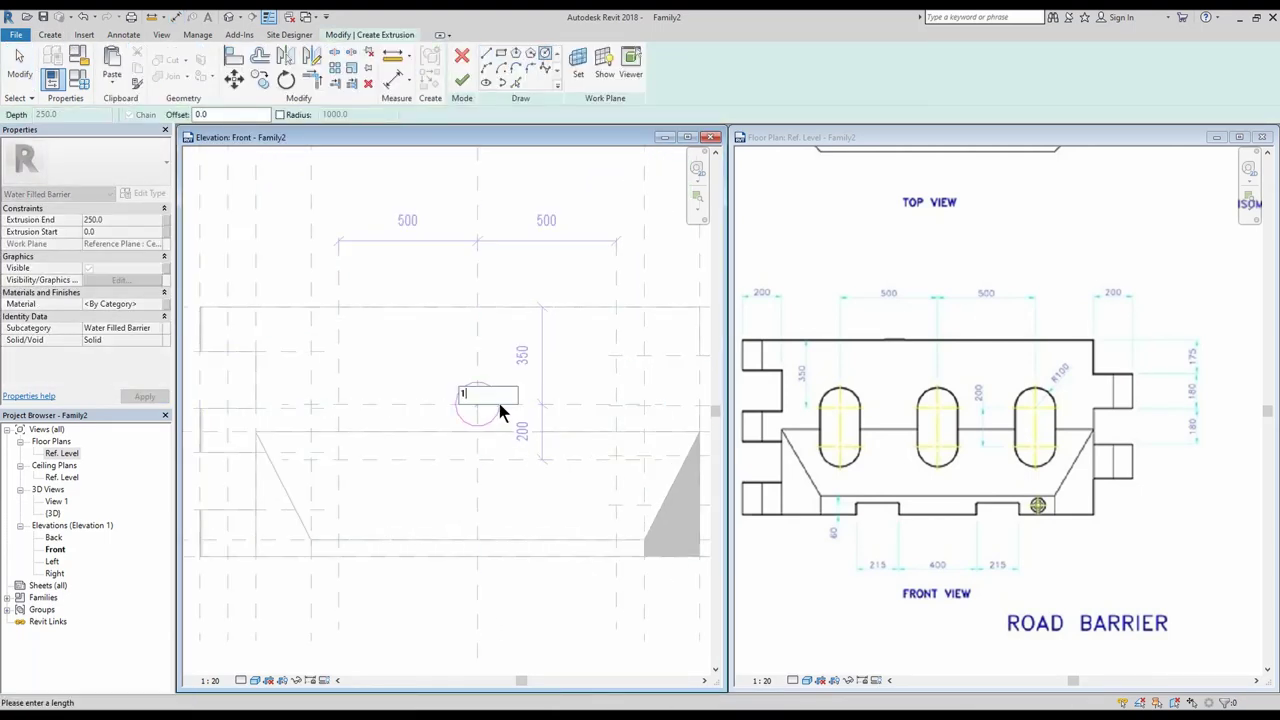
key("Escape")
key("Escape")
left_click(505, 462)
left_click(505, 404, "ctrl")
left_click(89, 220)
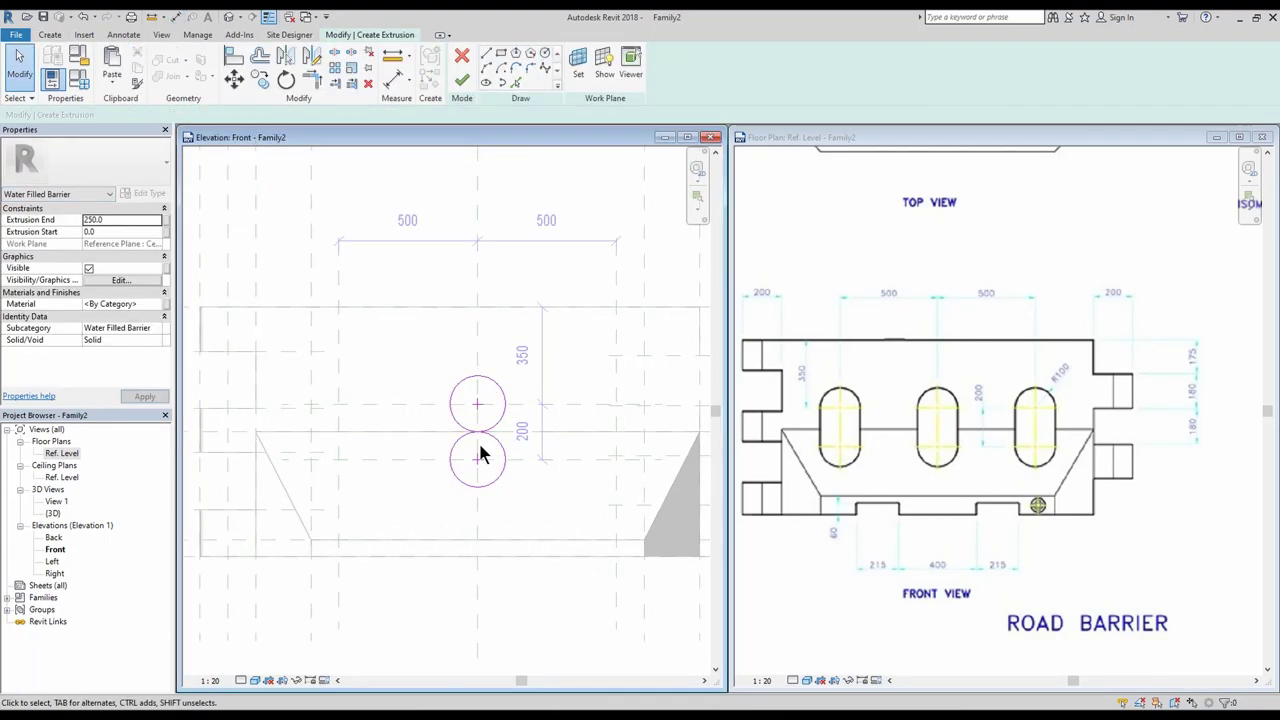
Align and complete the rounded center slot, and place matching slot extrusions on the planes 500 mm to either side.
scroll(480, 452, "up", 1)
key("a")
key("l")
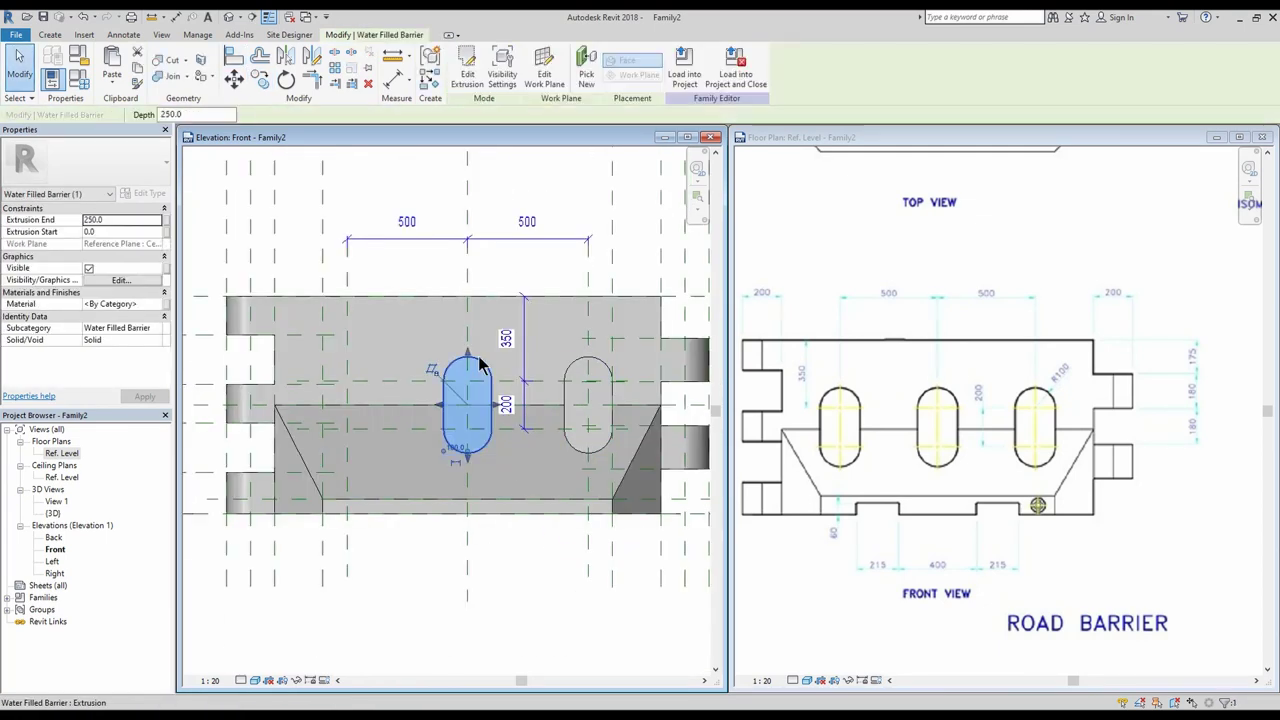
mouse_move(460, 342)
left_mouse_down()
mouse_move(368, 342)
mouse_move(467, 342)
left_mouse_up()
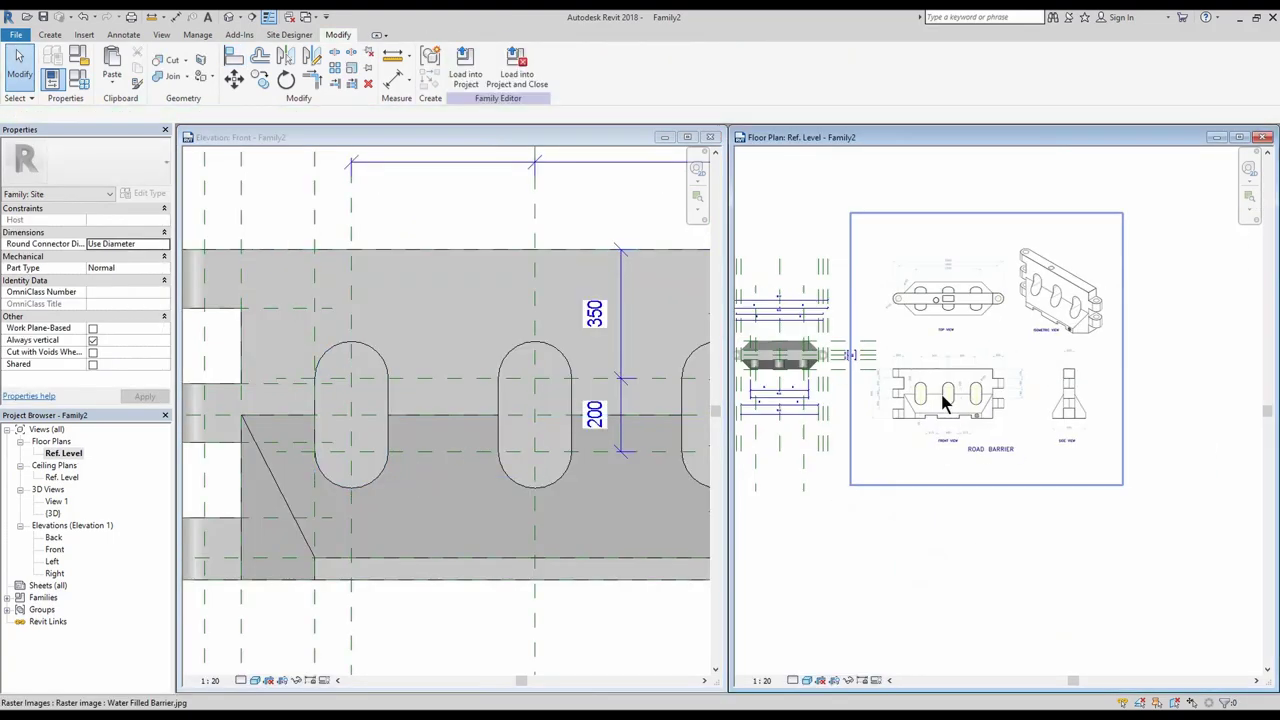
scroll(810, 390, "up", 5)
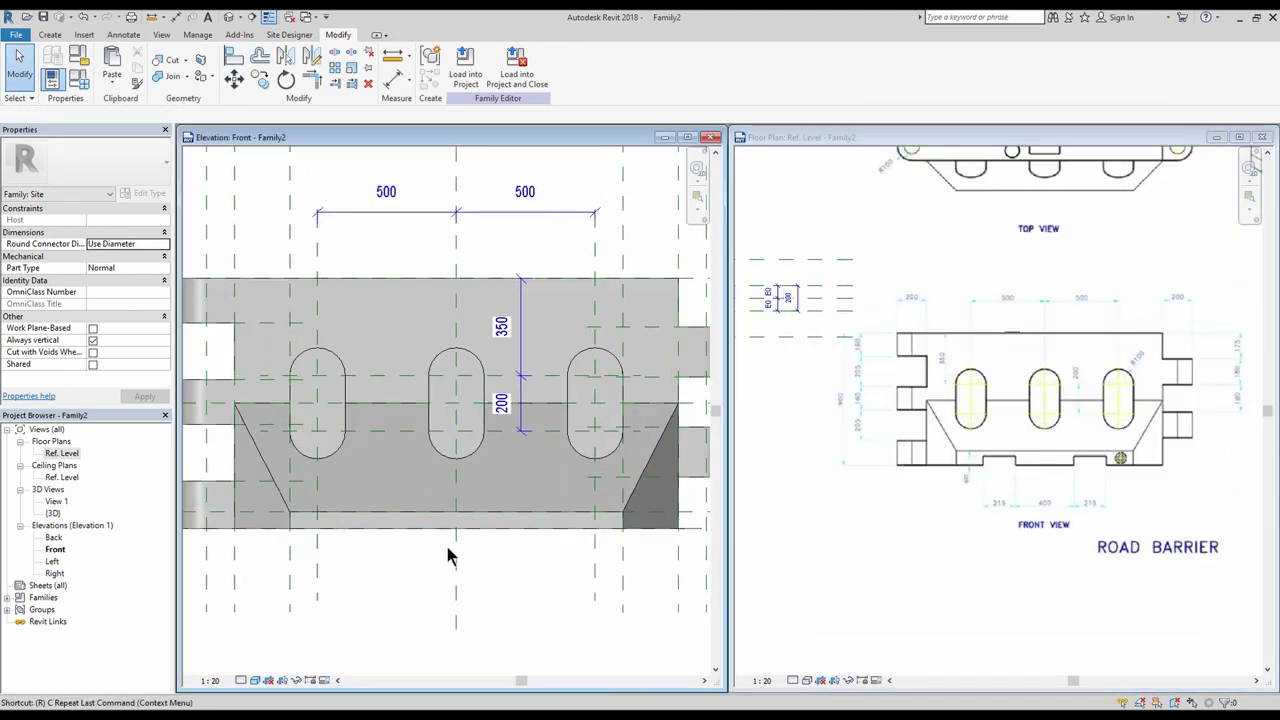
Draw a short vertical plane at the barrier's base, dimension it 200 mm left of the center plane and mirror it about the center.
left_click(407, 568)
left_click(456, 588)
left_click(480, 594)
left_click(407, 555)
left_click(430, 569)
type("200")
key("Return")
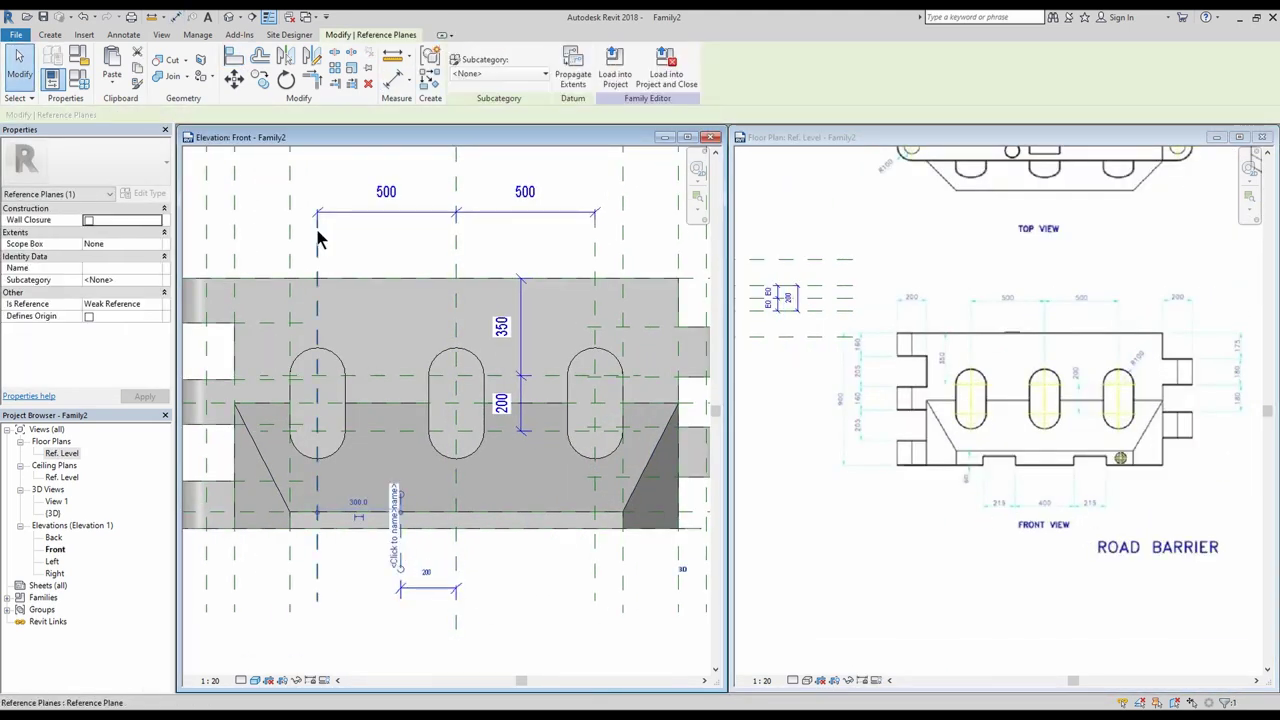
left_click(456, 260)
middle_click_drag(494, 564, 496, 551)
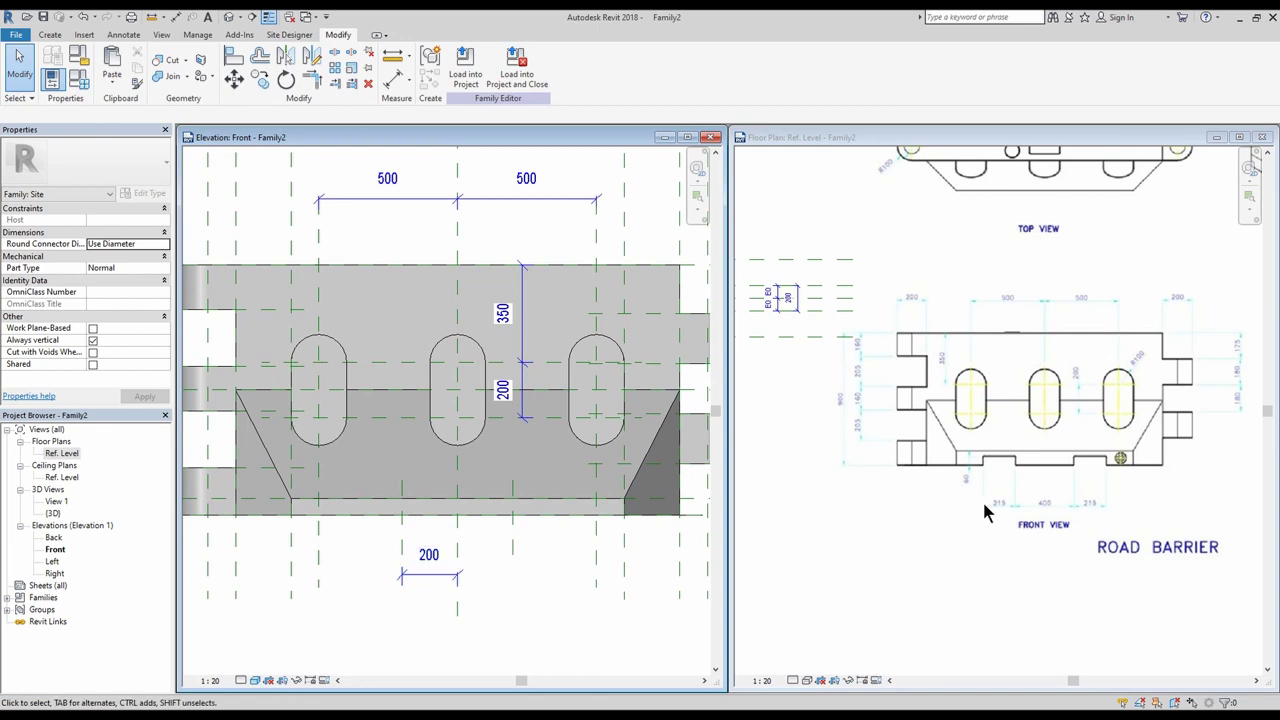
Set the horizontal plane at the foot of the sloped faces to 100 mm above Ref. Level.
scroll(985, 512, "up", 3)
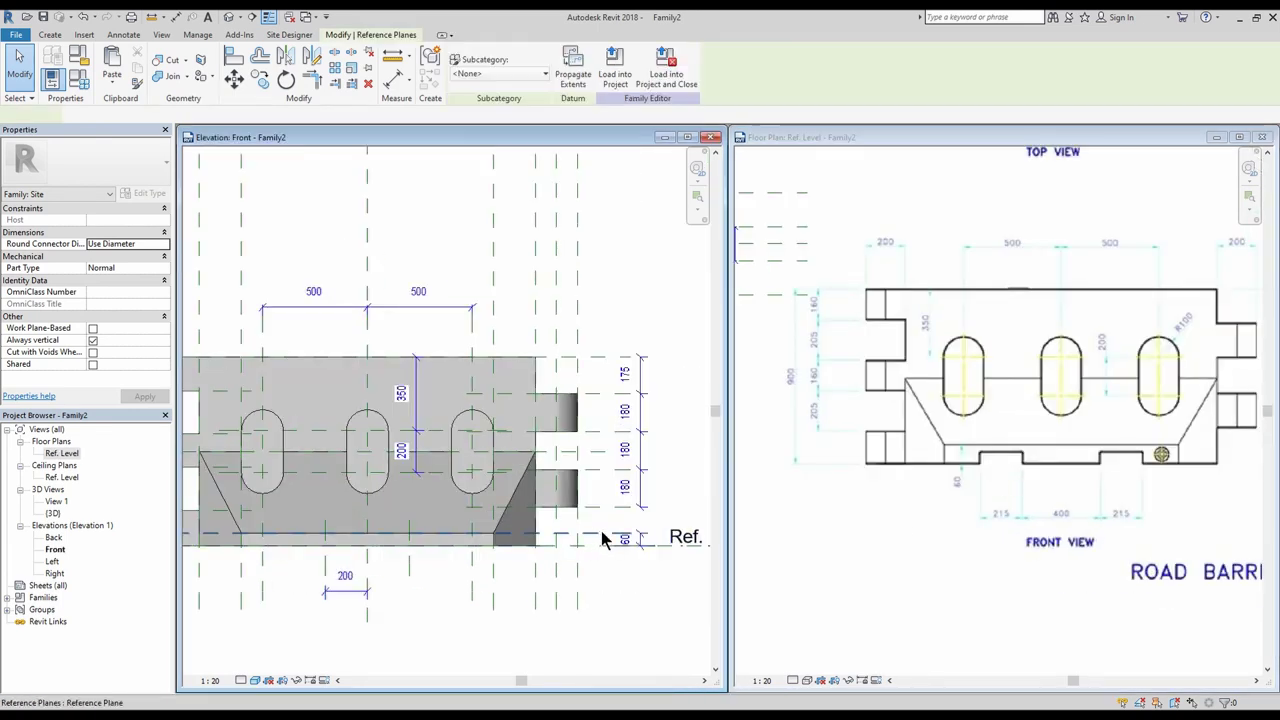
scroll(635, 505, "up", 5)
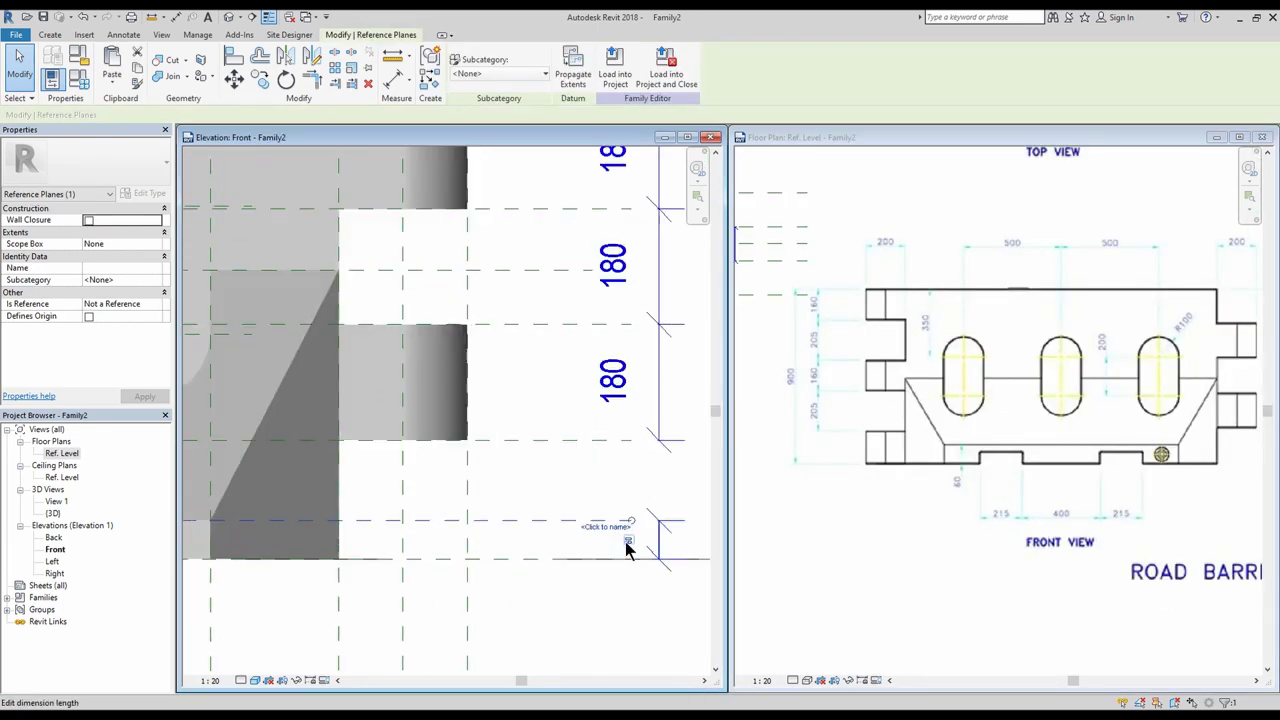
scroll(640, 505, "down", 5)
scroll(400, 531, "up", 3)
Draw a horizontal reference plane for the base notches just above Ref. Level and dimension its height from that level.
key("r")
key("p")
left_click(346, 497)
left_click(500, 496)
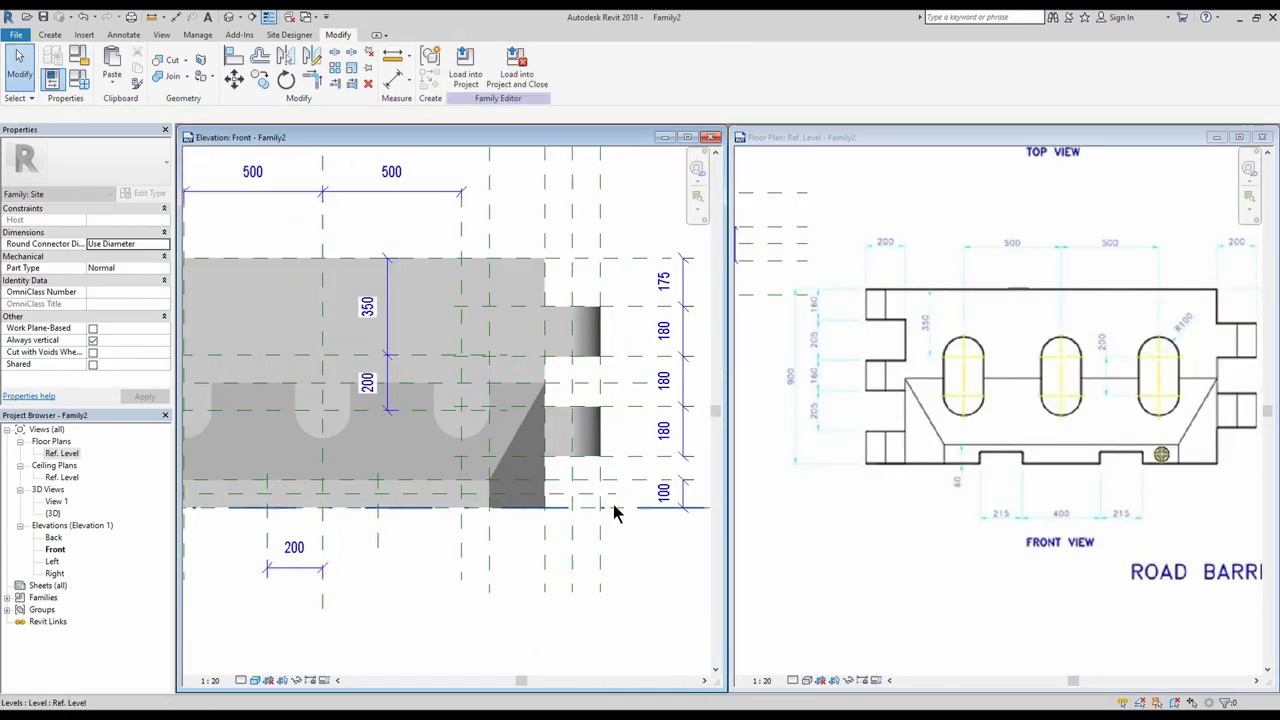
key("d")
key("i")
left_click(612, 491)
left_click(630, 509)
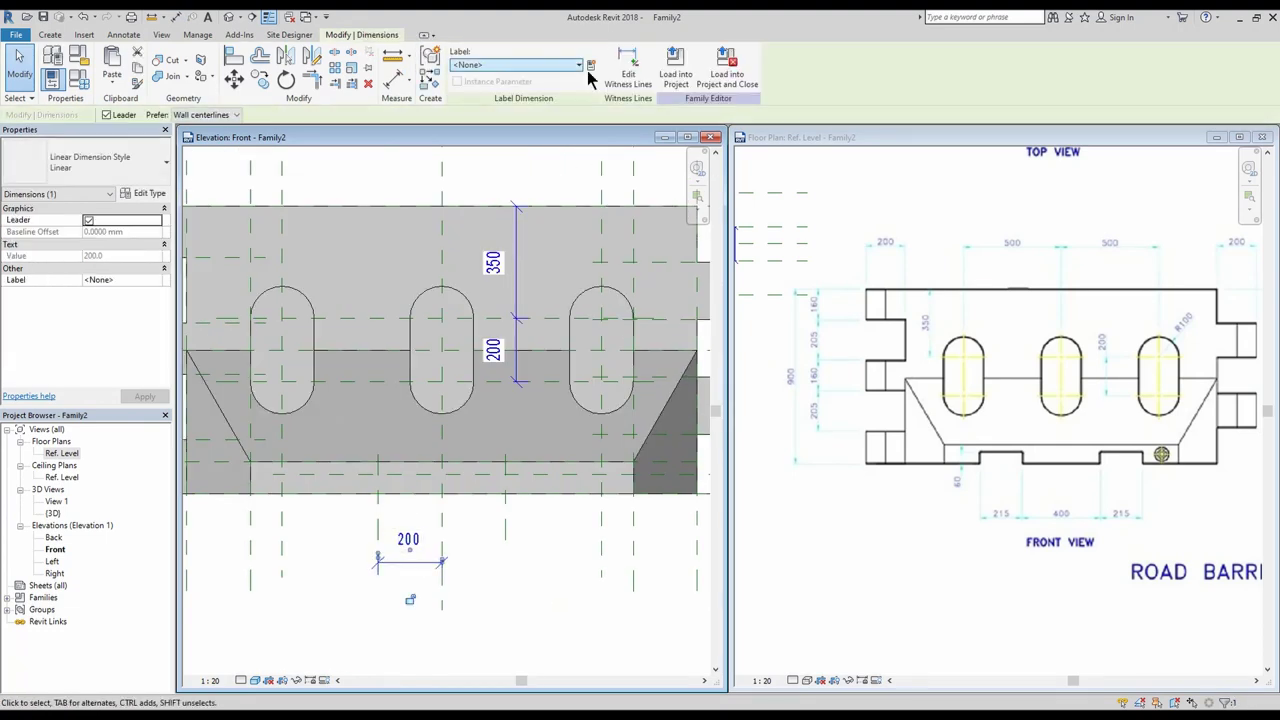
Copy the left notch plane 215 mm outward and add the copy to the base dimension string.
middle_click_drag(516, 565, 566, 565)
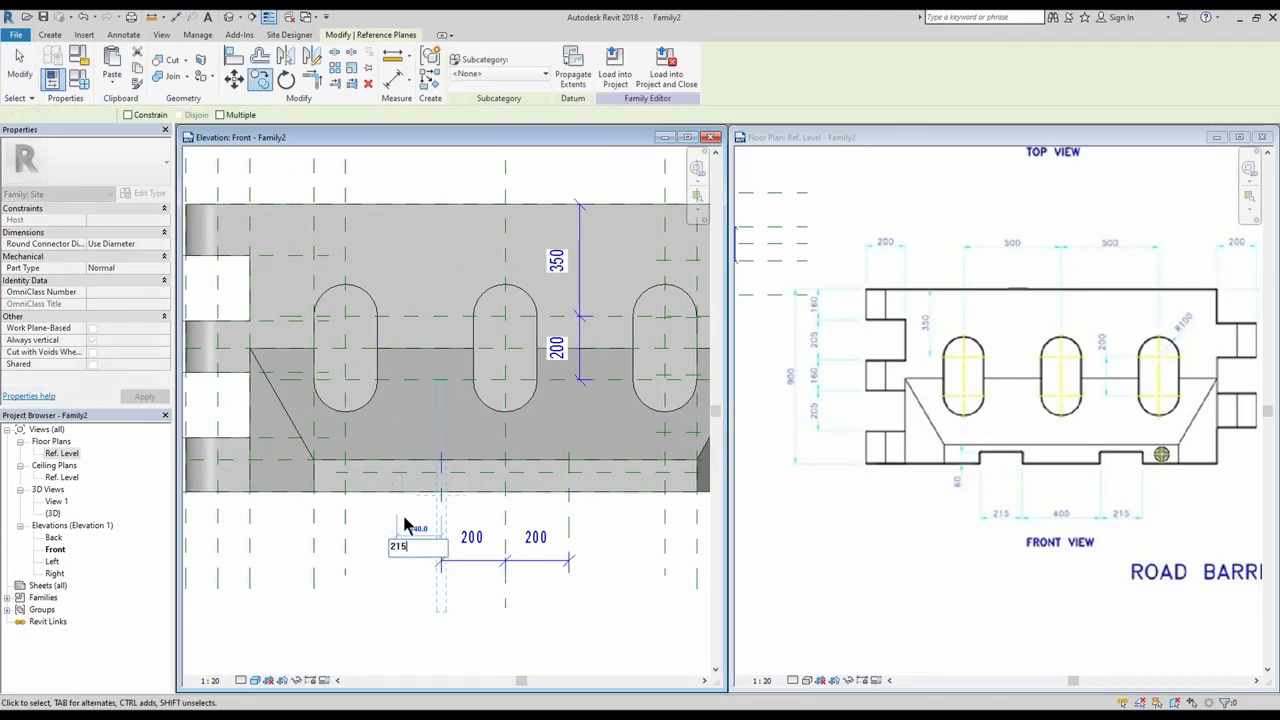
key("Return")
left_click(472, 561)
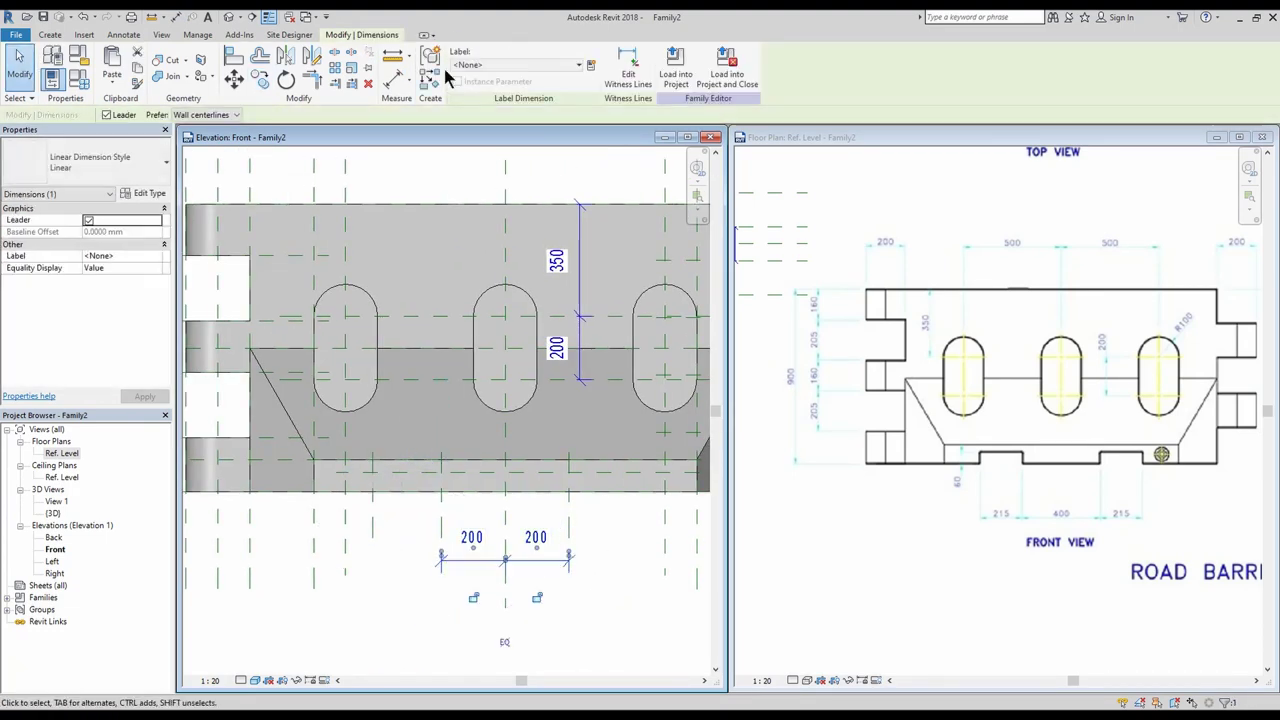
left_click(628, 70)
left_click(372, 508)
left_click(373, 506)
Mirror the outer notch plane about the center plane and add it to the base dimension string.
key("m")
key("m")
left_click(505, 518)
left_click(535, 561)
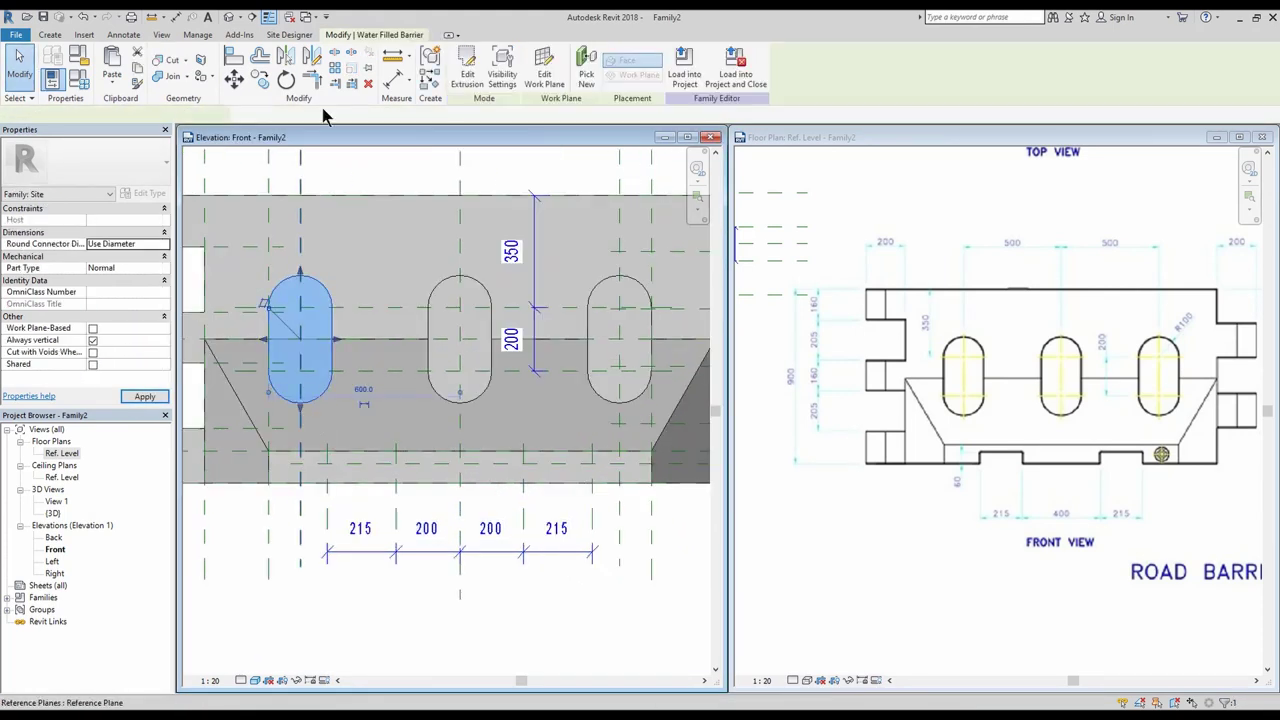
Create a 215 mm wide rectangular extrusion for the left base notch between the notch planes and Ref. Level.
right_click(335, 278)
left_click(406, 366)
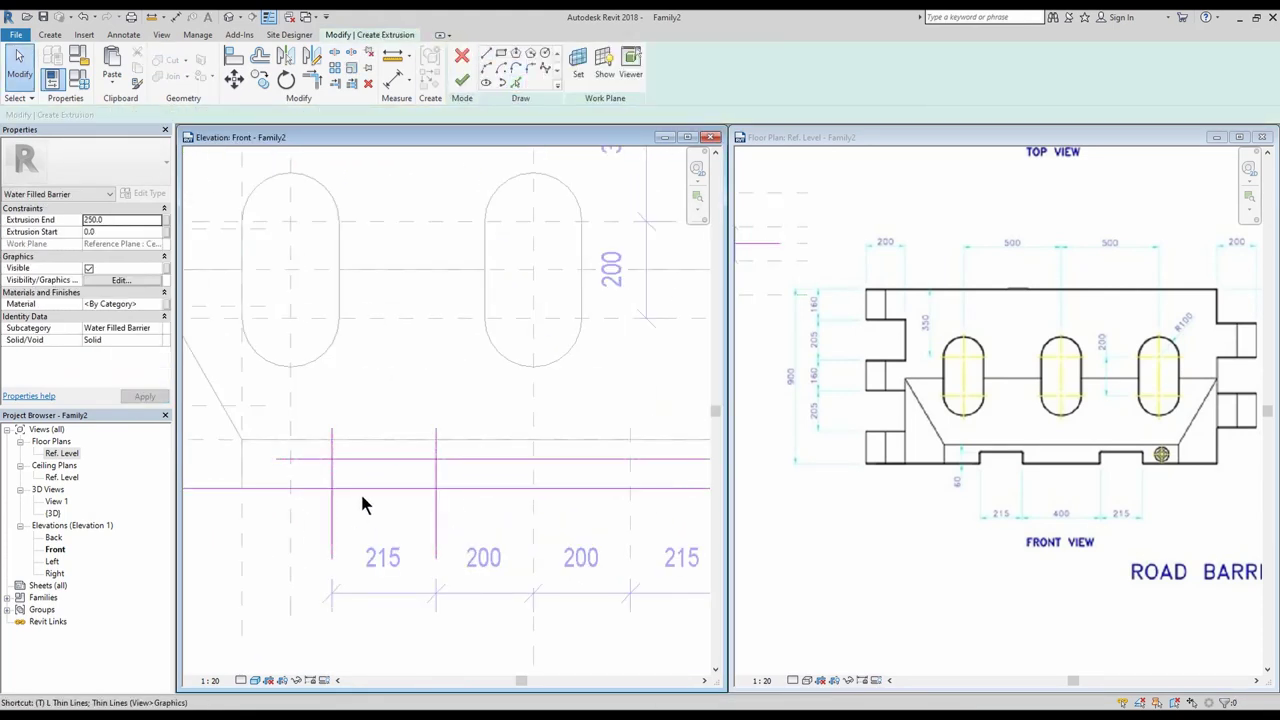
left_click(380, 461)
scroll(382, 390, "down", 2)
left_click(462, 80)
scroll(440, 460, "up", 1)
Copy the left base notch extrusion to the right side and align its sketch to the right notch planes.
left_click(405, 441)
key("c")
key("o")
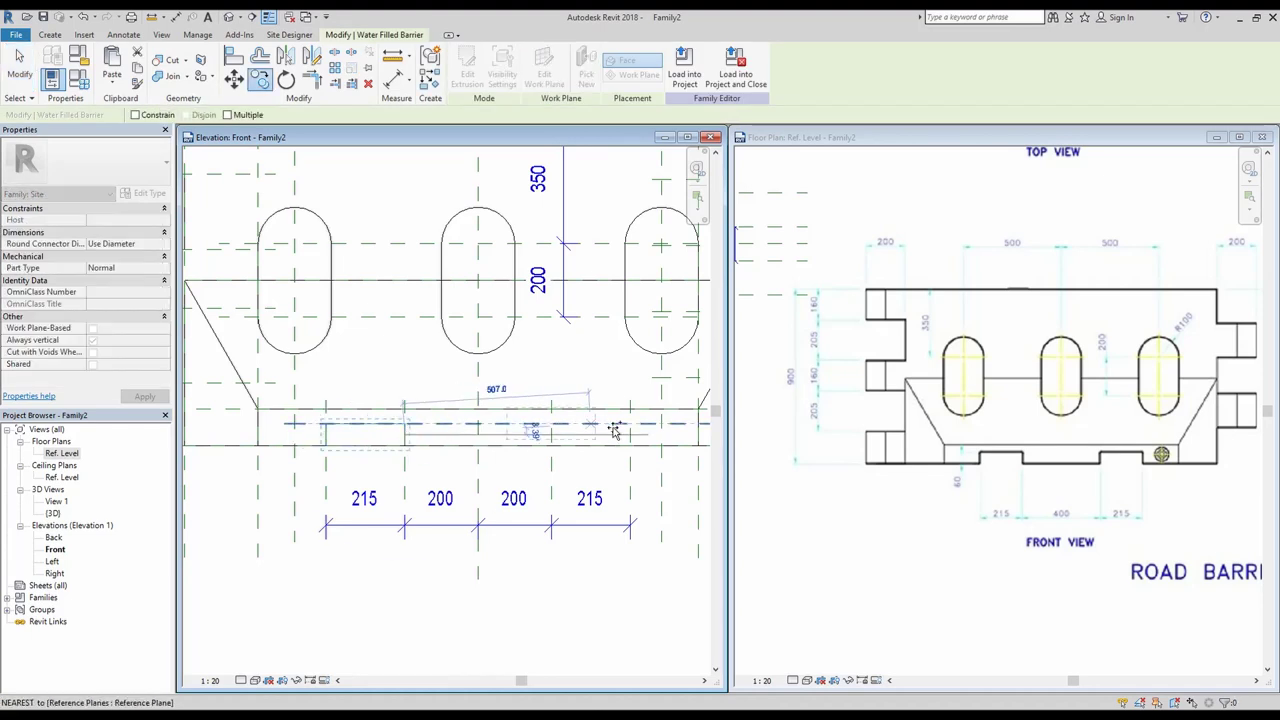
key("Escape")
left_click(402, 440)
left_click(402, 440)
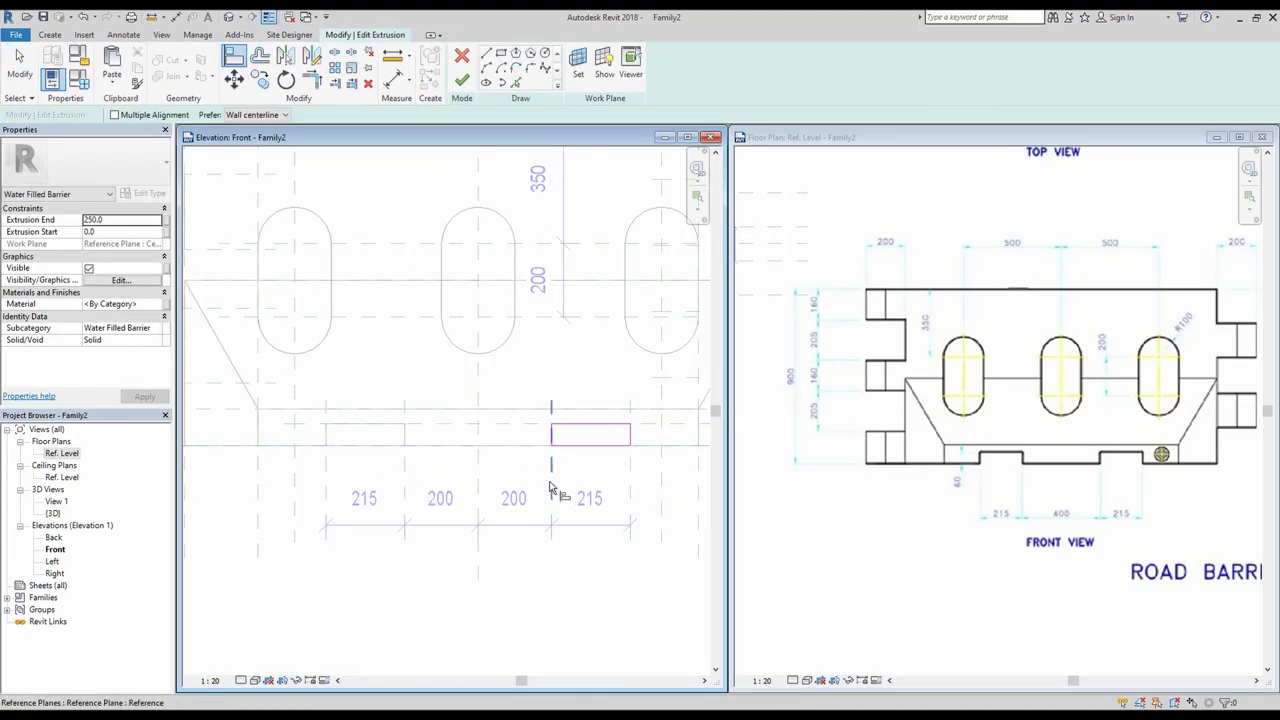
left_click(462, 80)
Align the ends of the base notch extrusions to the outer edges of the barrier body in the floor plan.
left_click(909, 509)
key("Escape")
scroll(909, 509, "down", 5)
scroll(797, 449, "up", 5)
key("a")
key("l")
left_click(792, 468)
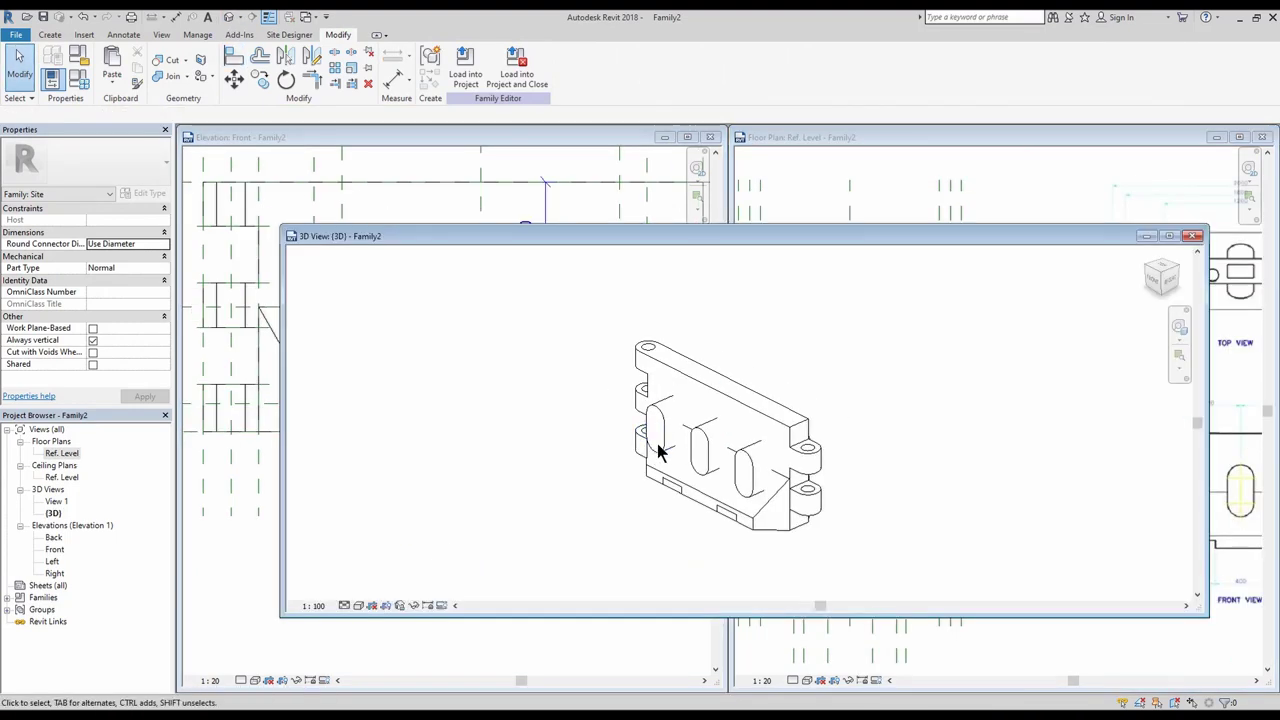
Convert the three slot and two base notch extrusions to voids and cut them from the barrier body.
left_click(735, 512)
left_click(154, 341)
left_click(132, 365)
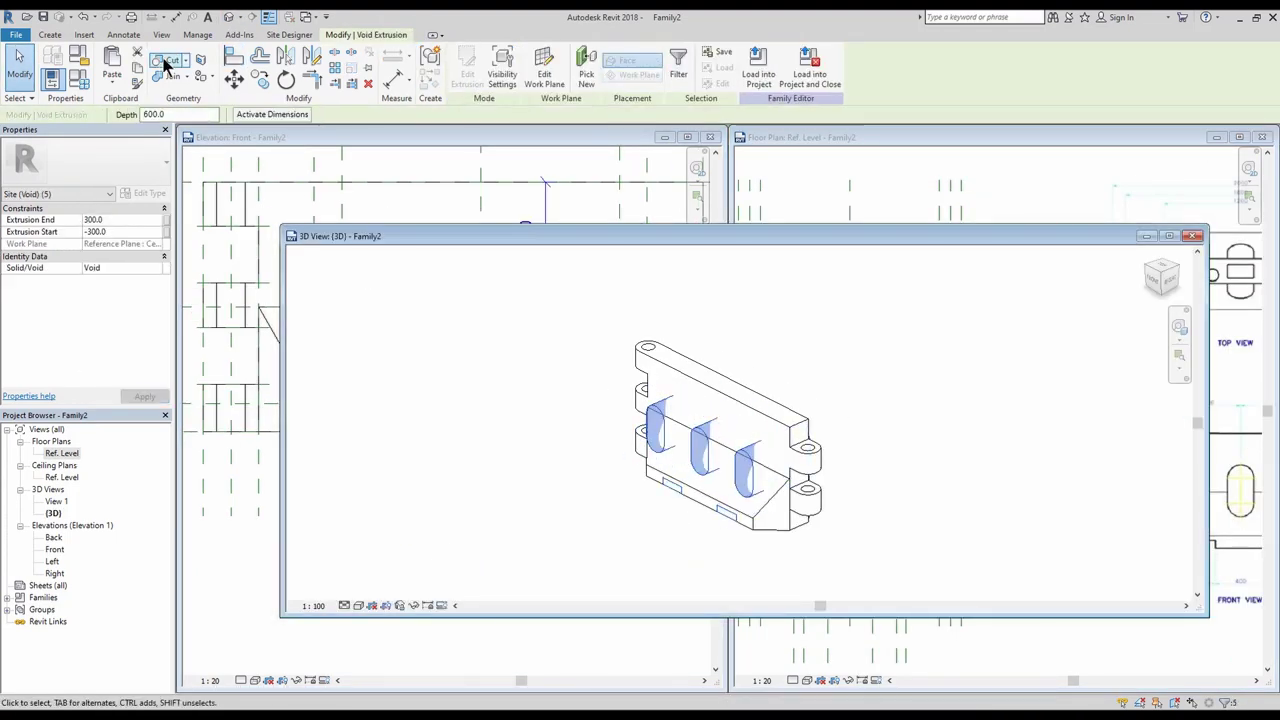
left_click(170, 62)
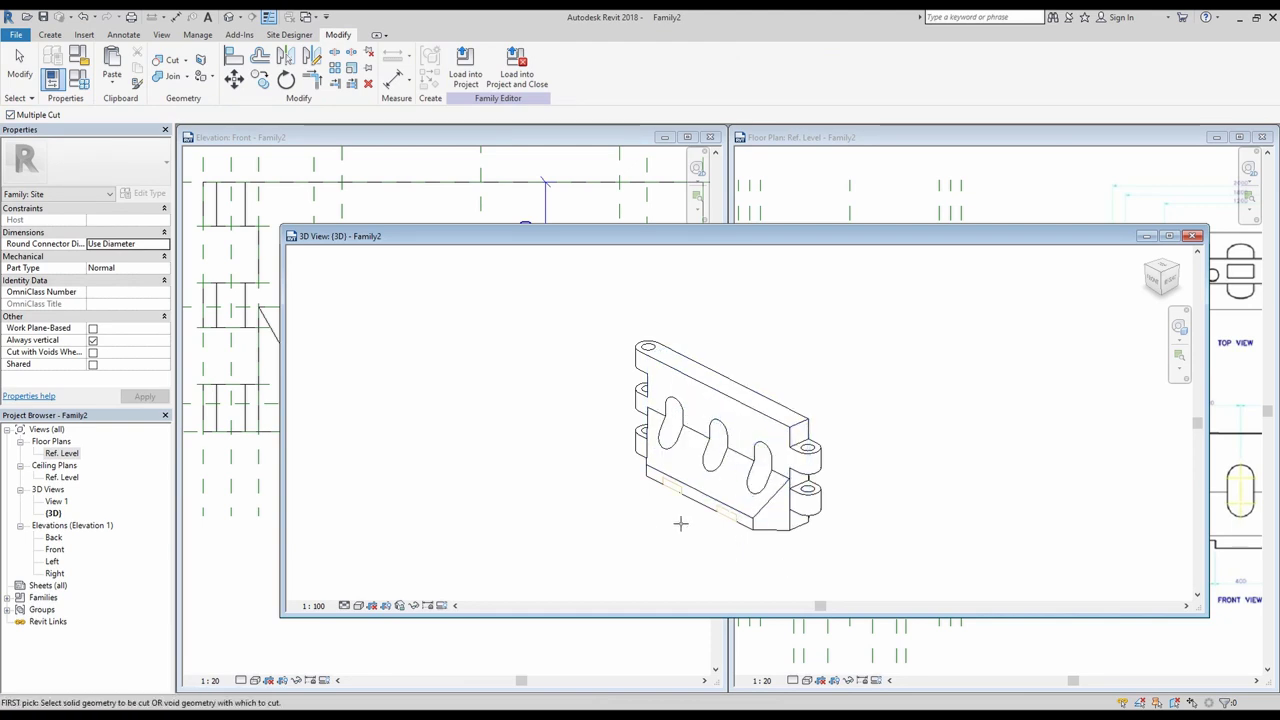
middle_click_drag(515, 477, 360, 448)
left_click_drag(1209, 334, 704, 334)
scroll(846, 457, "down", 4)
scroll(1060, 405, "up", 4)
middle_click_drag(635, 503, 560, 514, "shift")
scroll(560, 505, "up", 2)
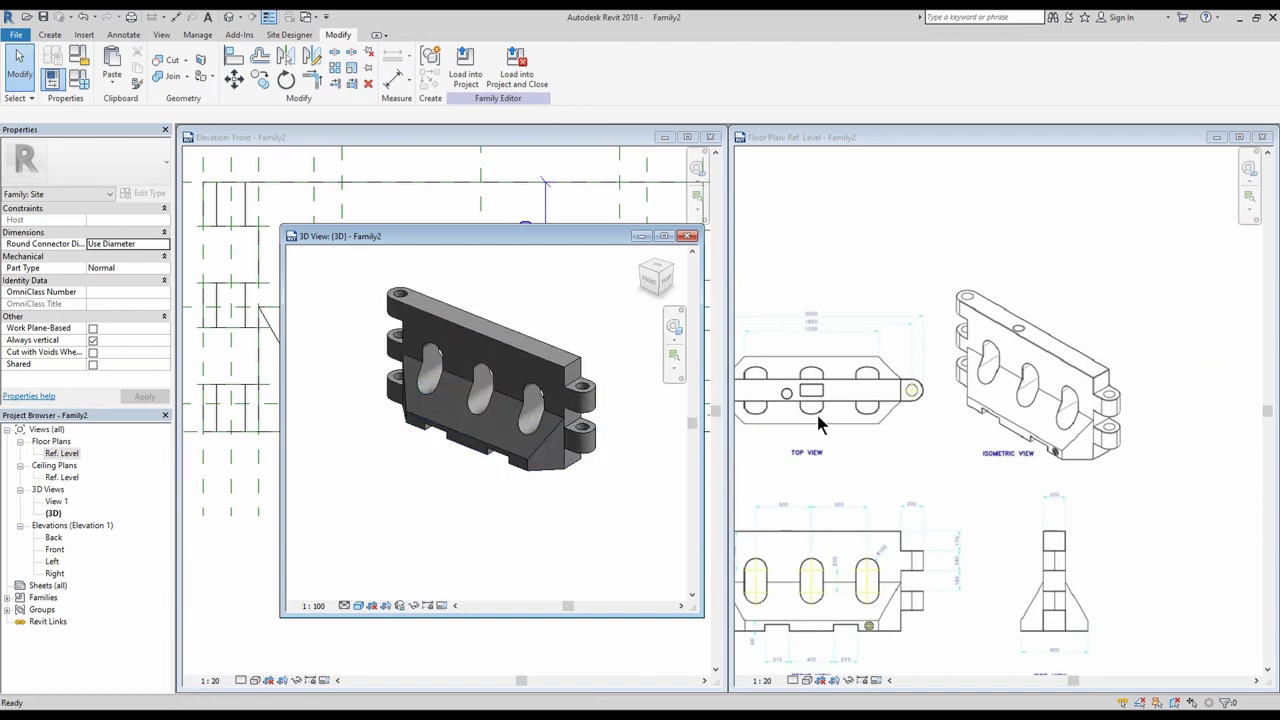
Delete the reference drawing from the floor plan, and maximize the 3D view with the whole barrier fitted.
left_click(820, 423)
key("Delete")
left_click(664, 236)
scroll(619, 482, "down", 1)
key("z")
key("a")
Increase the ambient light of the shaded 3D view in the Graphic Display Options.
left_click(249, 687)
left_click(303, 587)
left_click(540, 397)
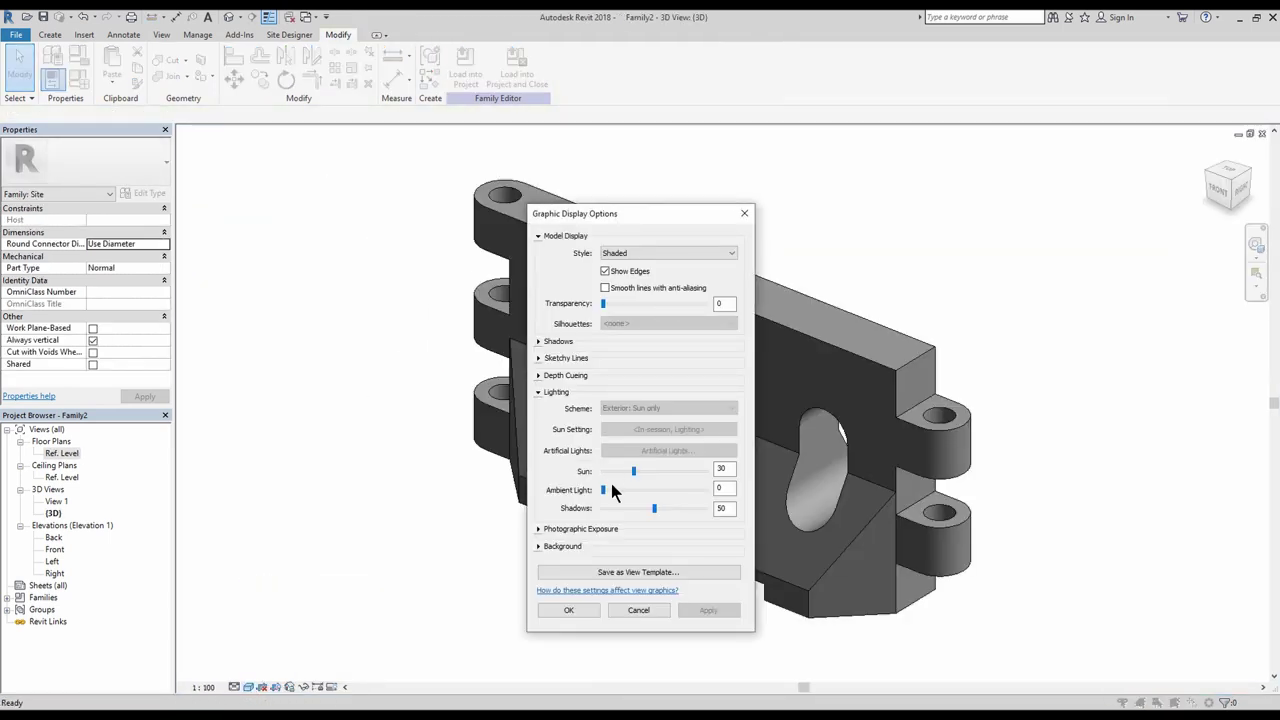
left_click_drag(604, 487, 640, 487)
left_click(568, 609)
Create a new material named Water Filled Barrier_Red.
left_click(197, 35)
left_click(58, 66)
left_click(246, 571)
left_click(290, 586)
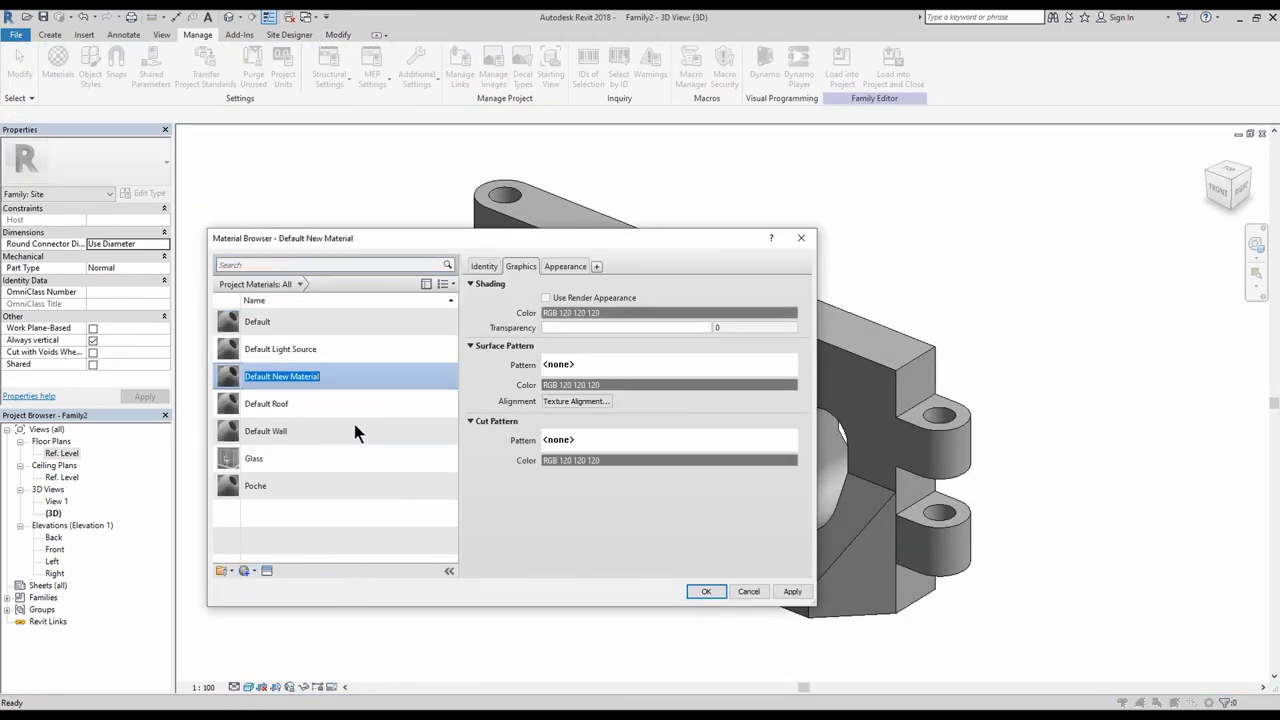
key("F2")
type("Water Filled Barrier_Red")
key("Return")
Name the red material's appearance asset Water Filled Barrier_Red, colour it RGB 255 0 0, and use the render appearance for shading.
left_click(565, 267)
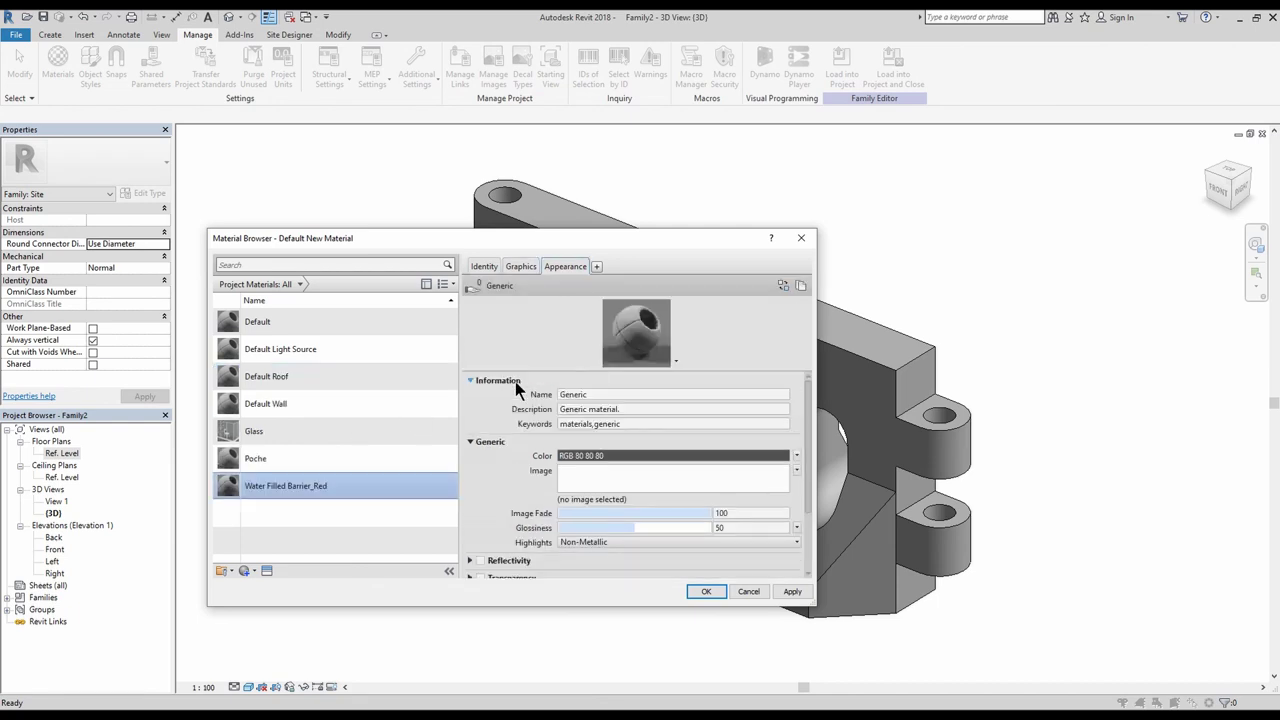
left_click(612, 394)
type("Water Filled Barrier_Red")
left_click(620, 480)
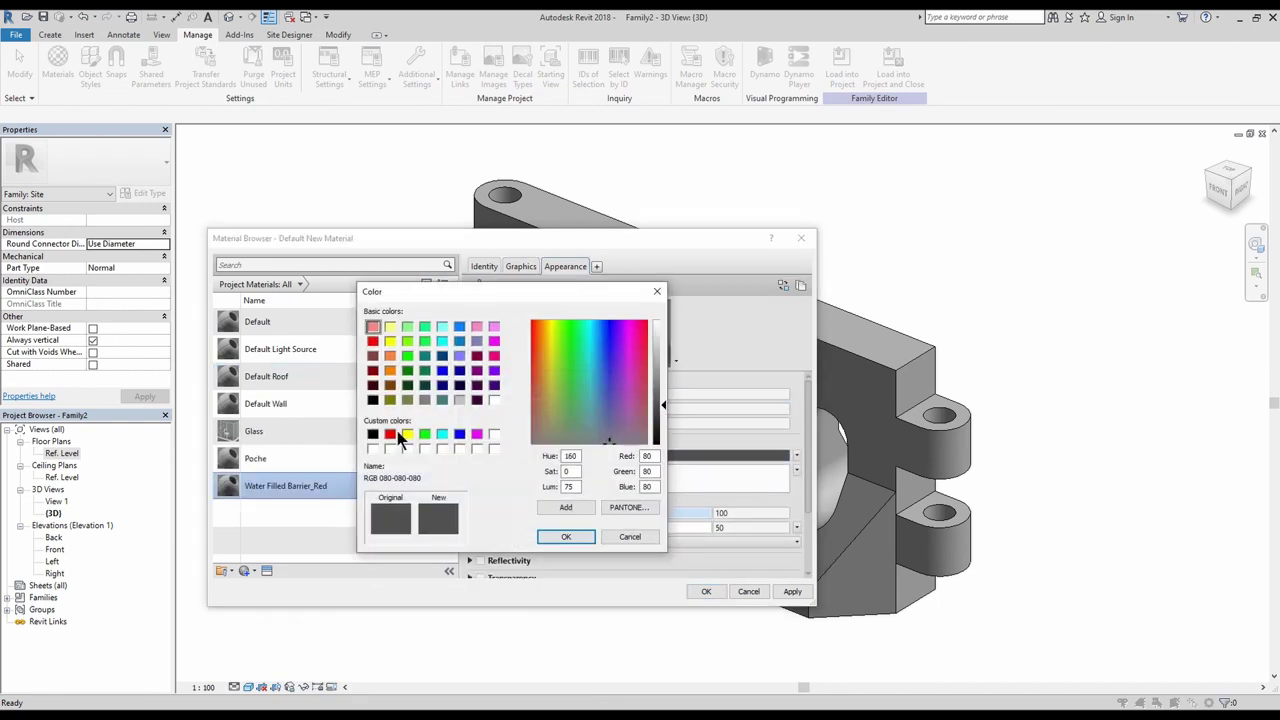
left_click(566, 537)
left_click(521, 267)
left_click(546, 298)
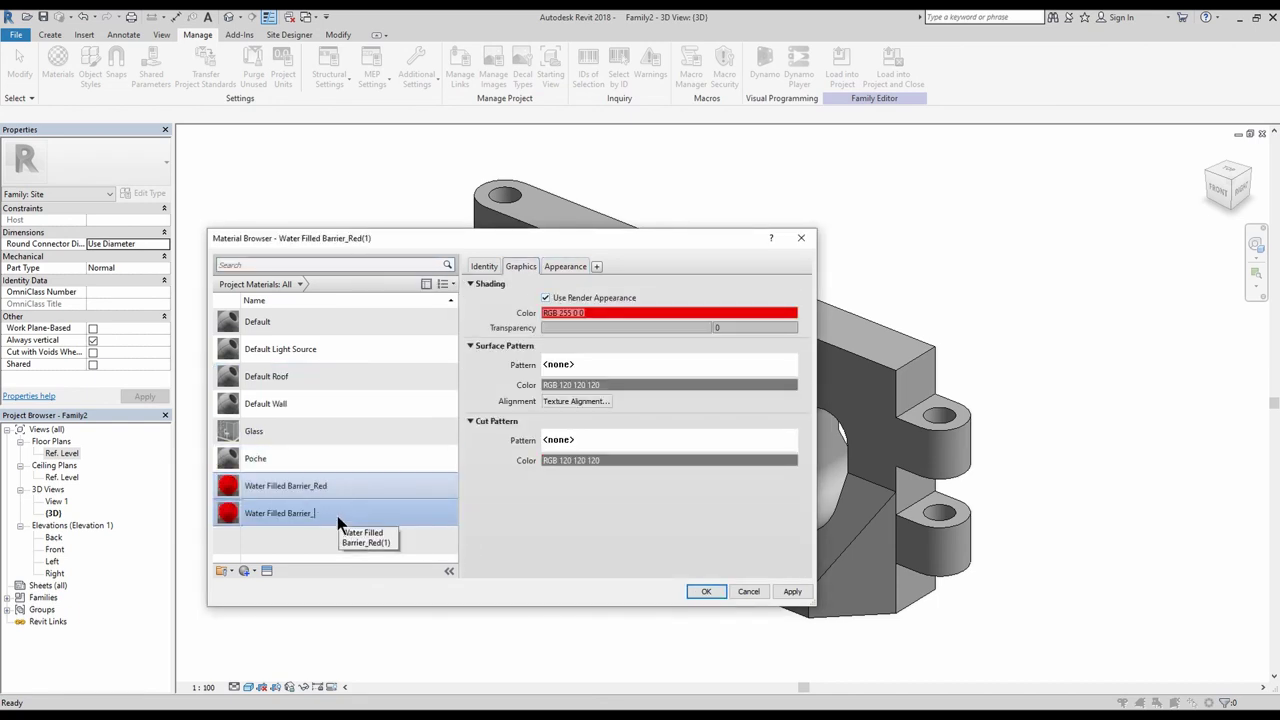
Name the duplicated red material Water Filled Barrier_White and duplicate its appearance asset, opening the asset name for editing.
type("White")
key("Return")
left_click(565, 266)
left_click(800, 286)
left_click(667, 397)
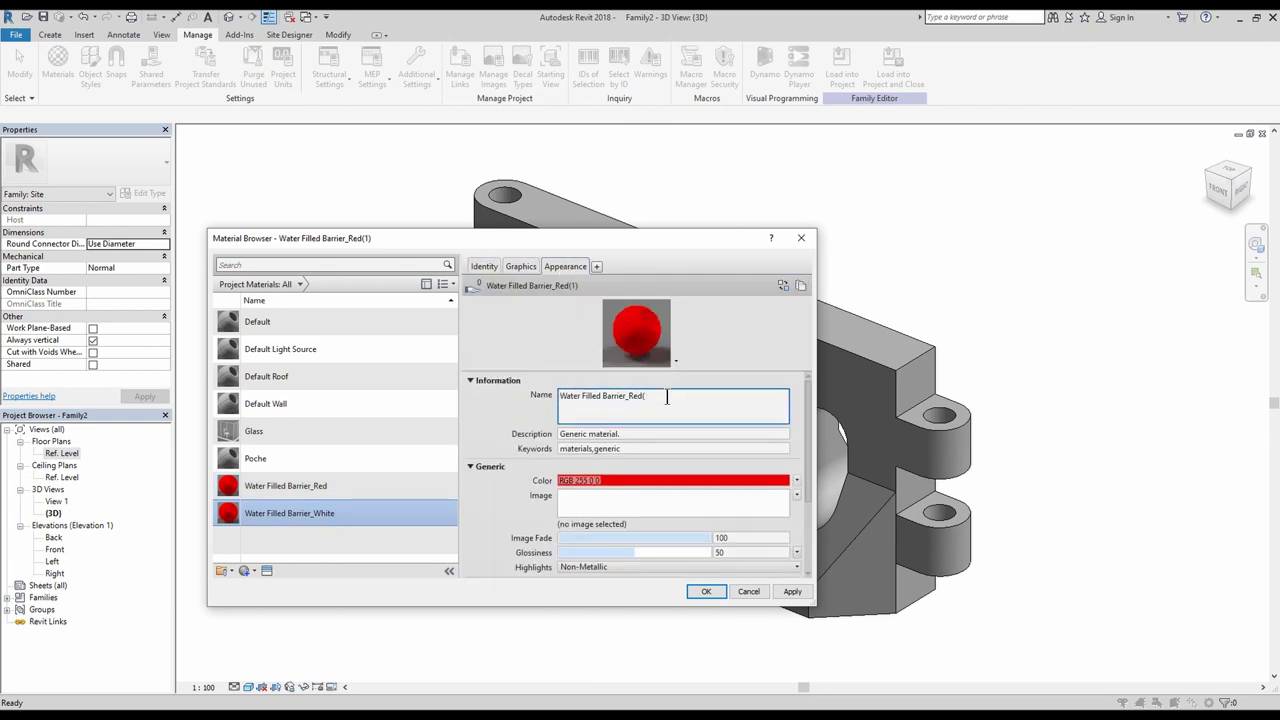
Set the appearance colour of Water Filled Barrier_White to white and save the material changes.
left_click(662, 481)
left_click(493, 436)
left_click(566, 537)
left_click(784, 592)
left_click(706, 592)
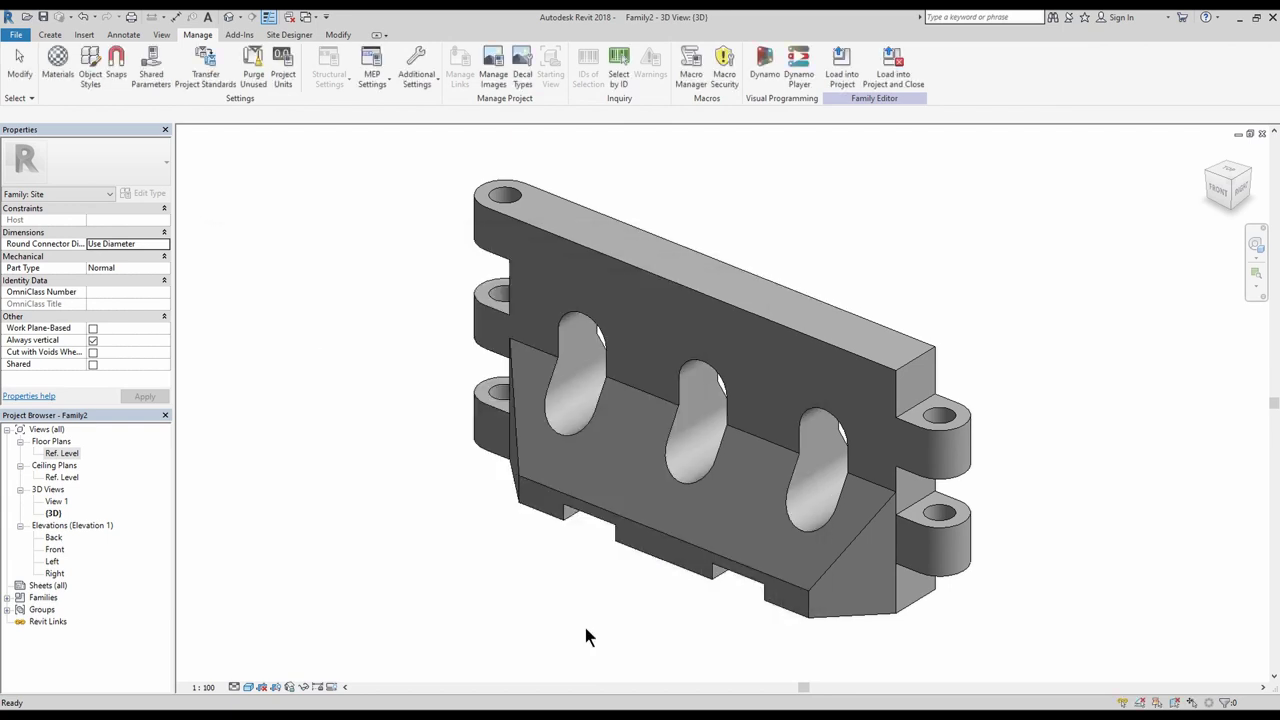
Associate the material of all barrier solids with a new type parameter named Water Filled Barrier Colour.
scroll(420, 246, "down", 1)
left_click_drag(415, 165, 890, 570)
left_click(605, 64)
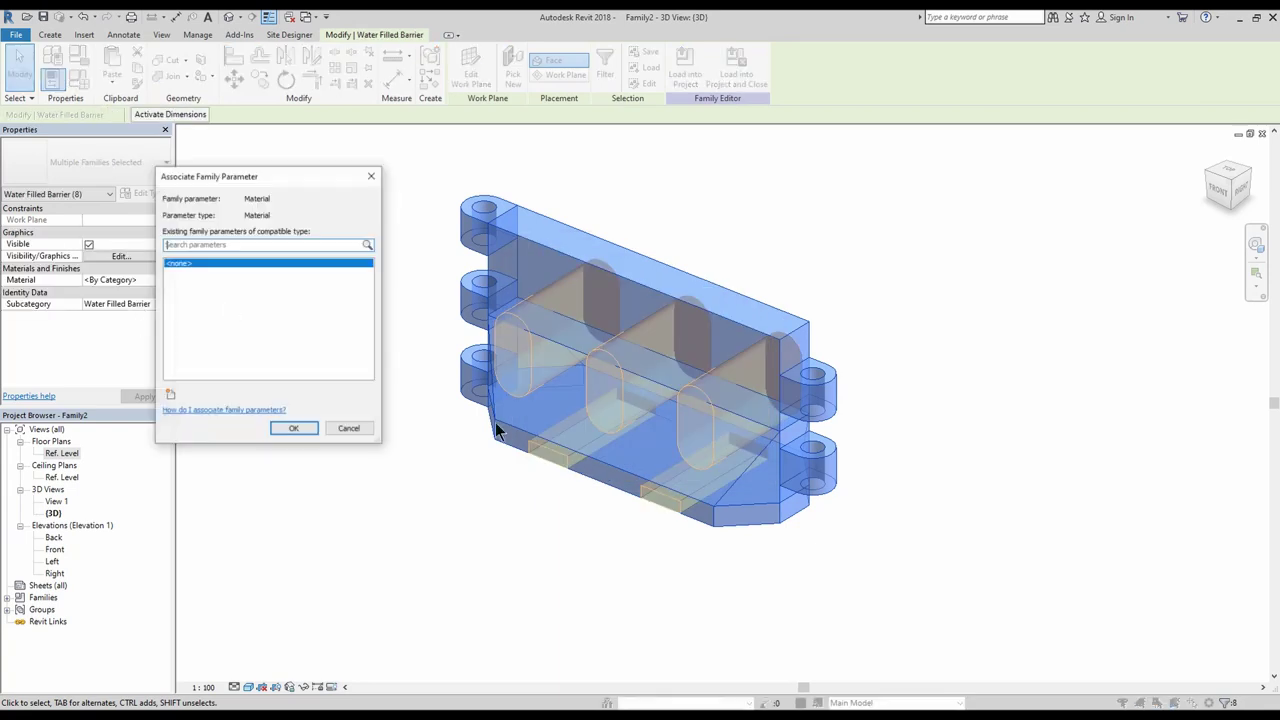
left_click(171, 394)
type("Water Filled Barrier Colour")
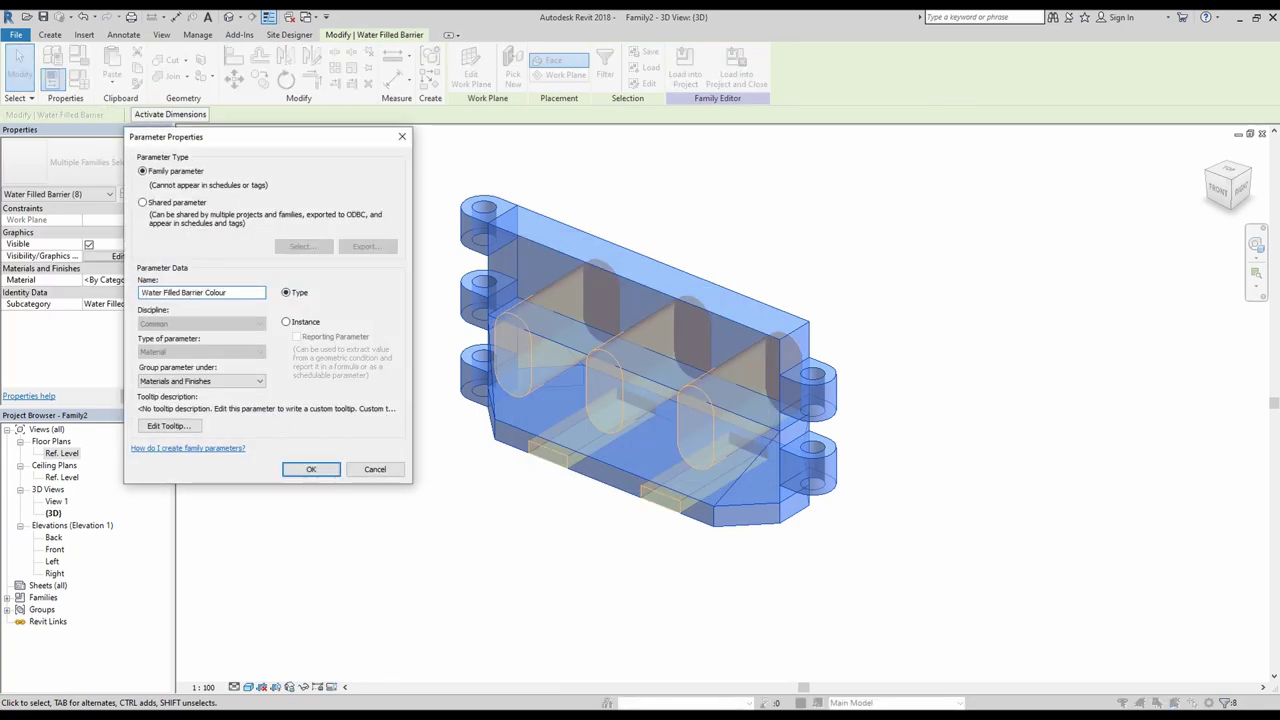
left_click(311, 469)
left_click(293, 431)
left_click(290, 420)
Create the family type Water Filled Barrier_Red with the Water Filled Barrier_Red material as its colour.
left_click(79, 79)
left_click_drag(372, 232, 1030, 197)
left_click(1087, 217)
Create the family type Water Filled Barrier_White and assign it the Water Filled Barrier_White material.
type("Wat")
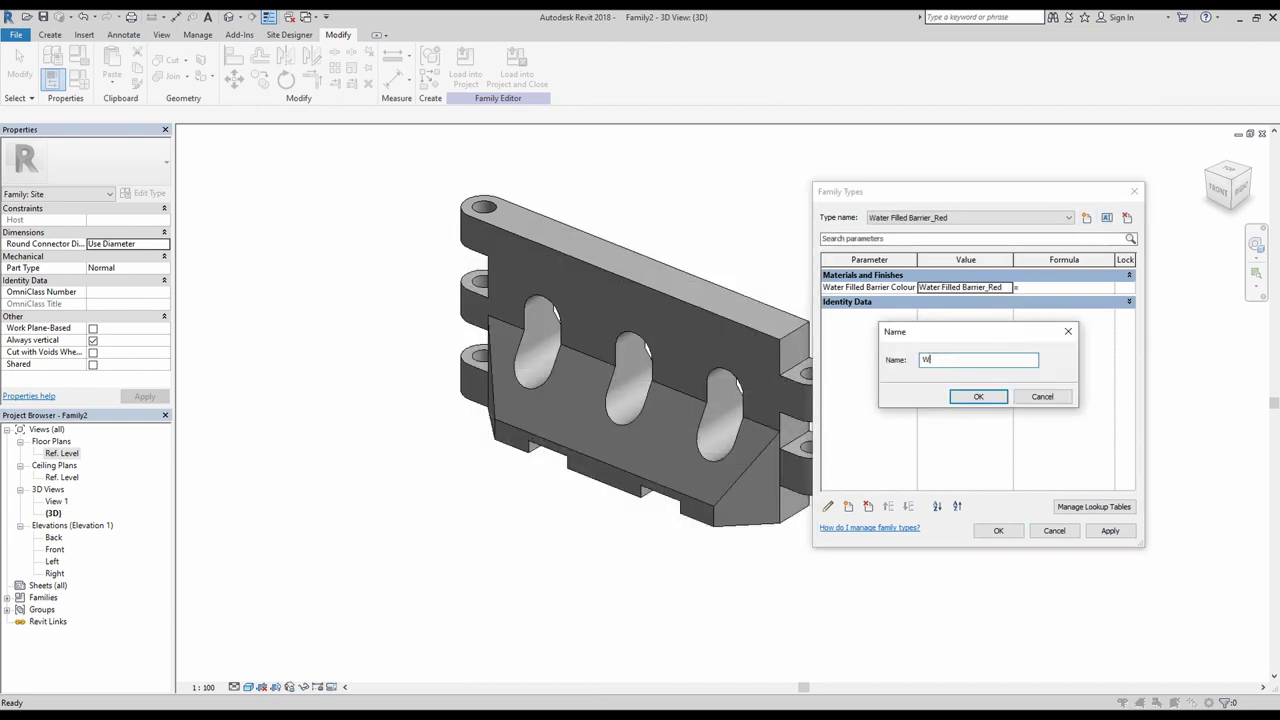
type("White")
key("Return")
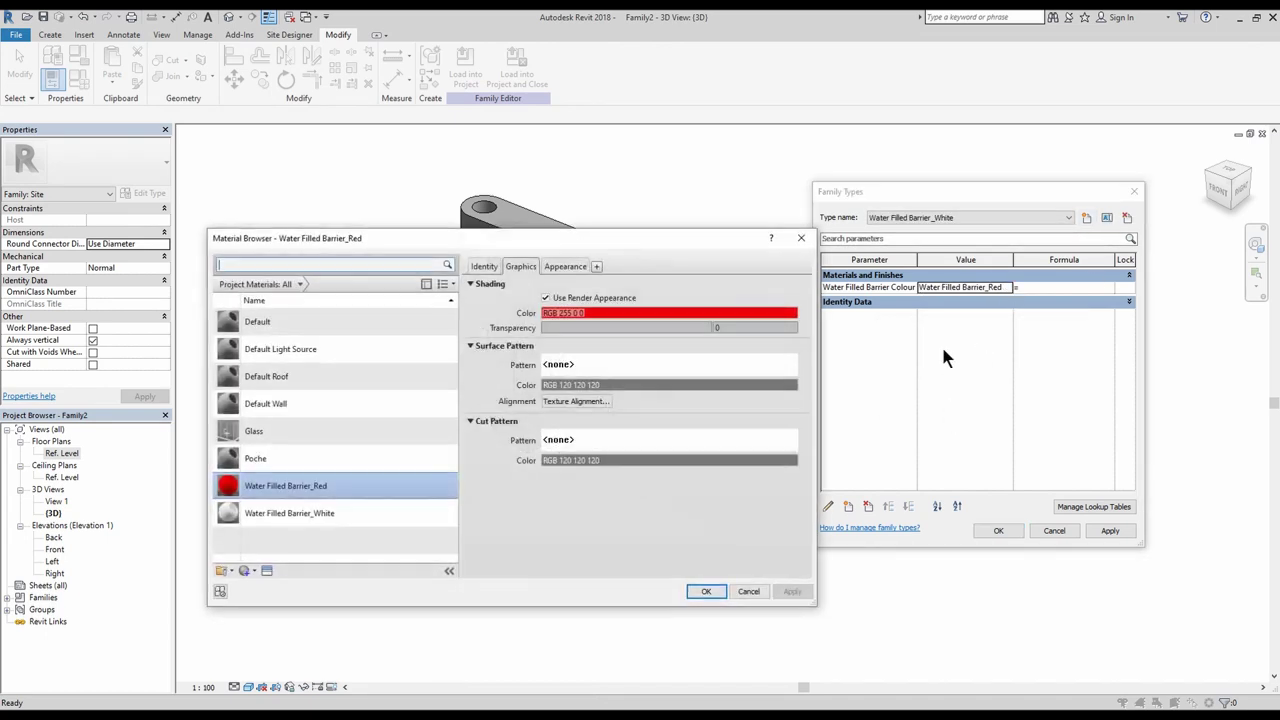
left_click(333, 512)
left_click(706, 591)
left_click(1110, 530)
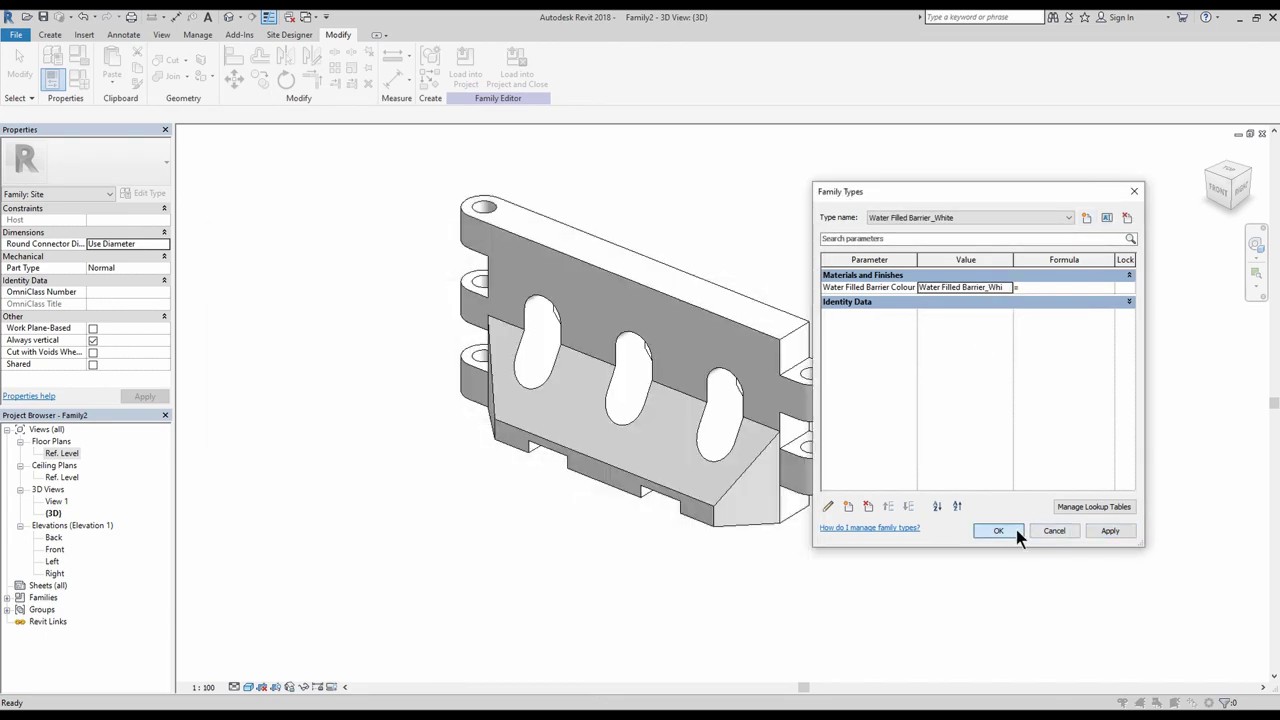
left_click(998, 530)
Make Water Filled Barrier_Red the current family type.
left_click(84, 86)
left_click(1000, 218)
left_click(968, 230)
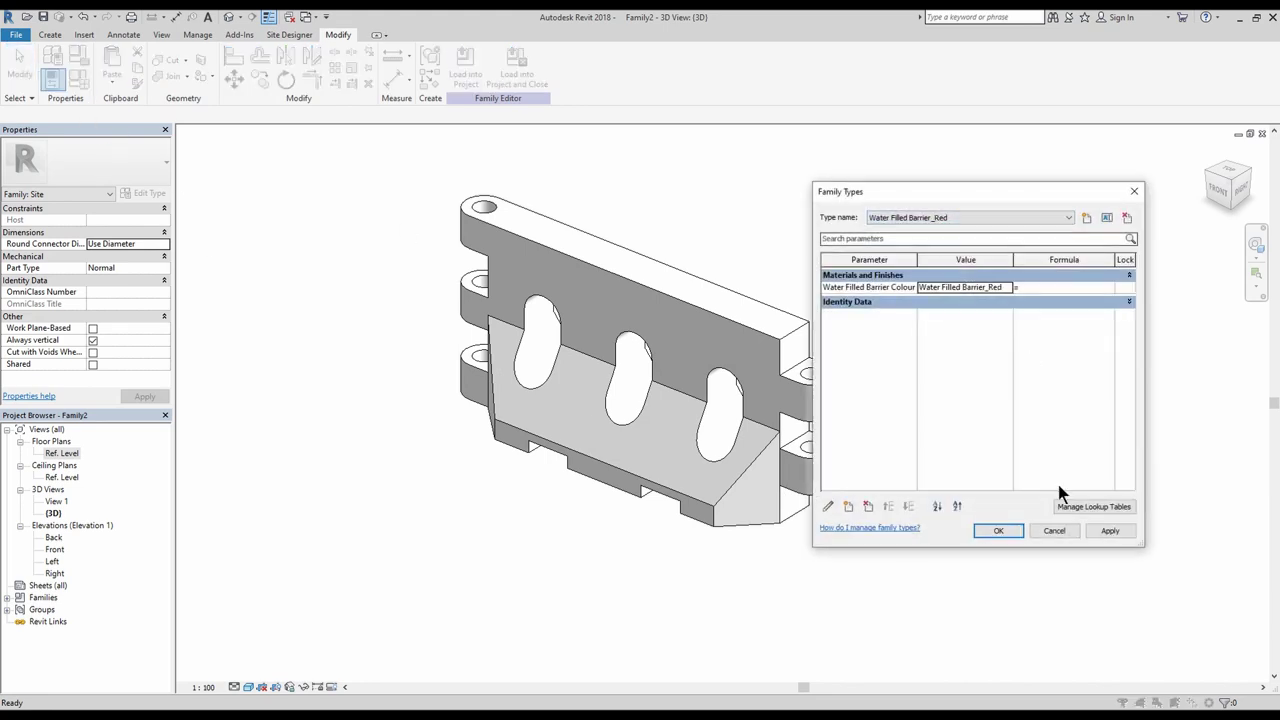
left_click(1110, 531)
left_click(998, 530)
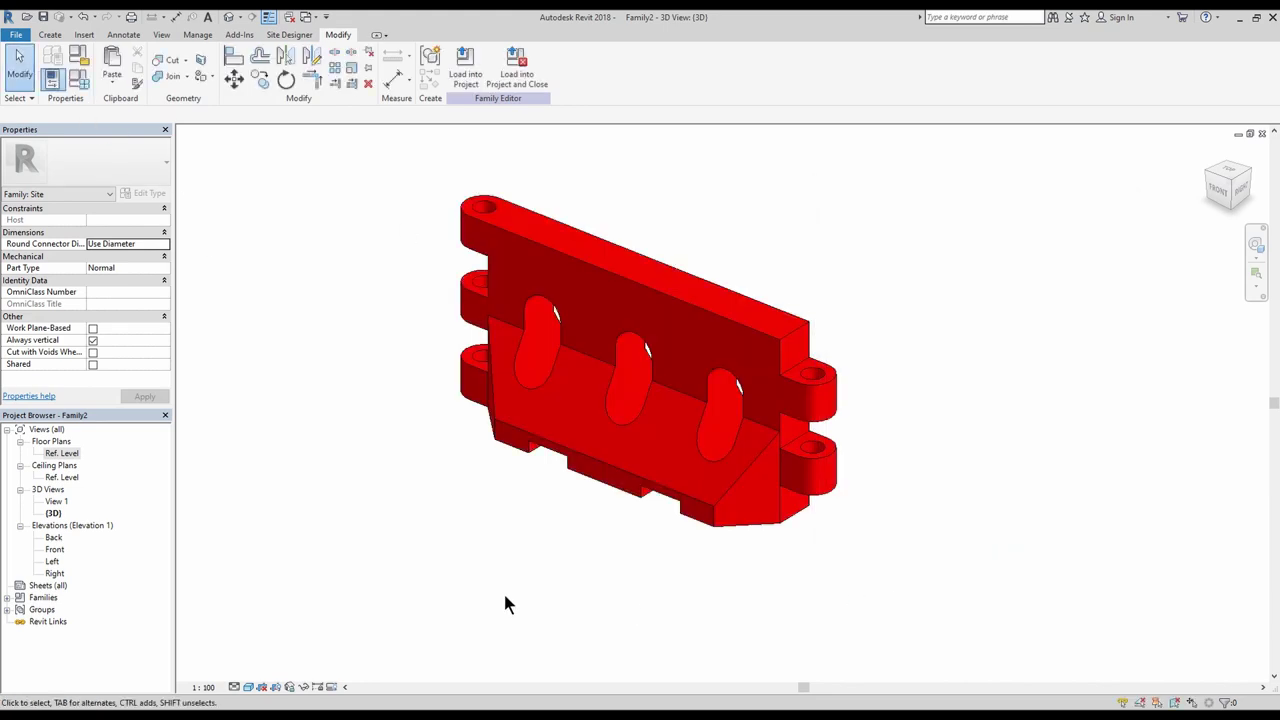
Save the family as Water Filled Barrier in the Water Filled Barrier folder.
left_click(16, 34)
mouse_move(49, 191)
left_click(212, 160)
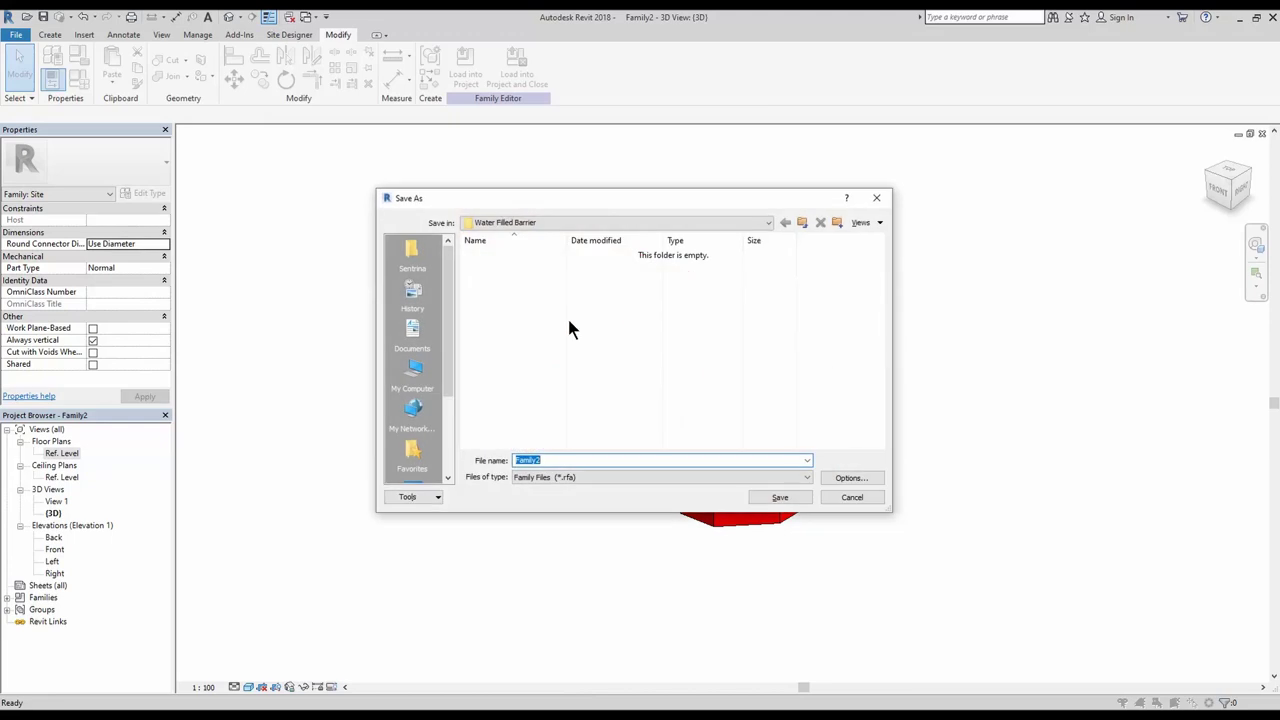
type("Water Filled")
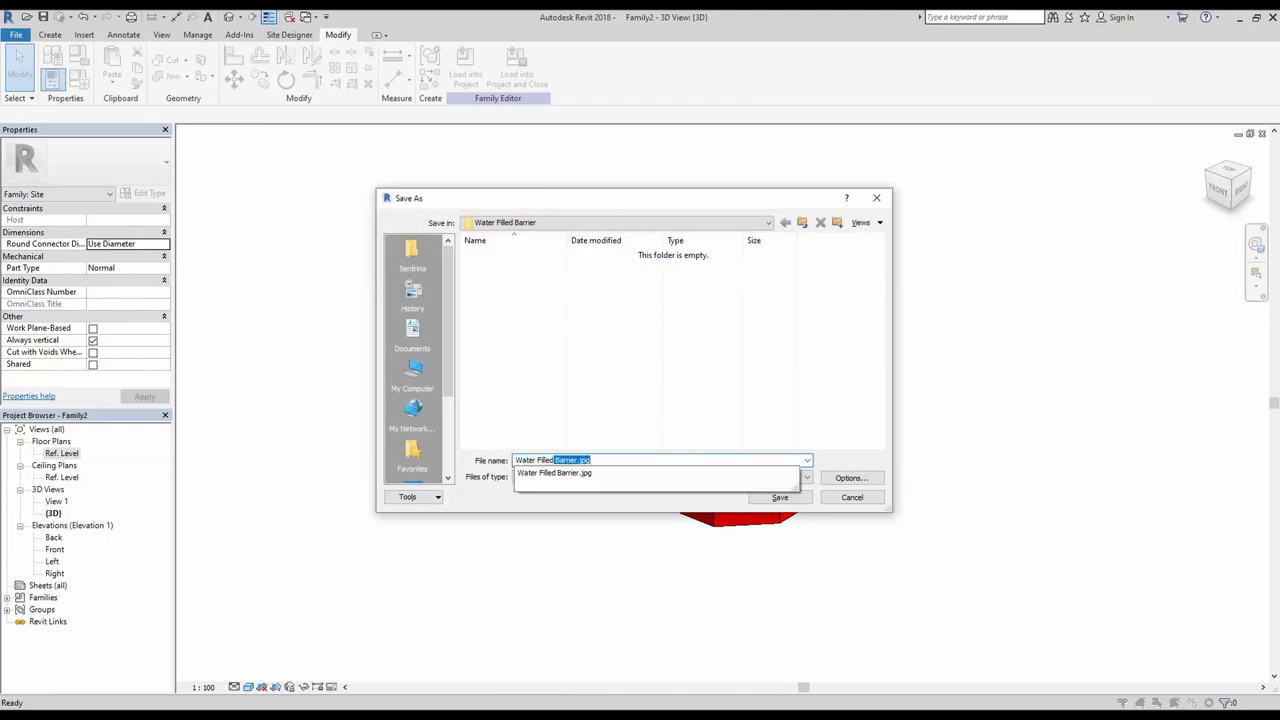
type(" Barrier")
key("Return")
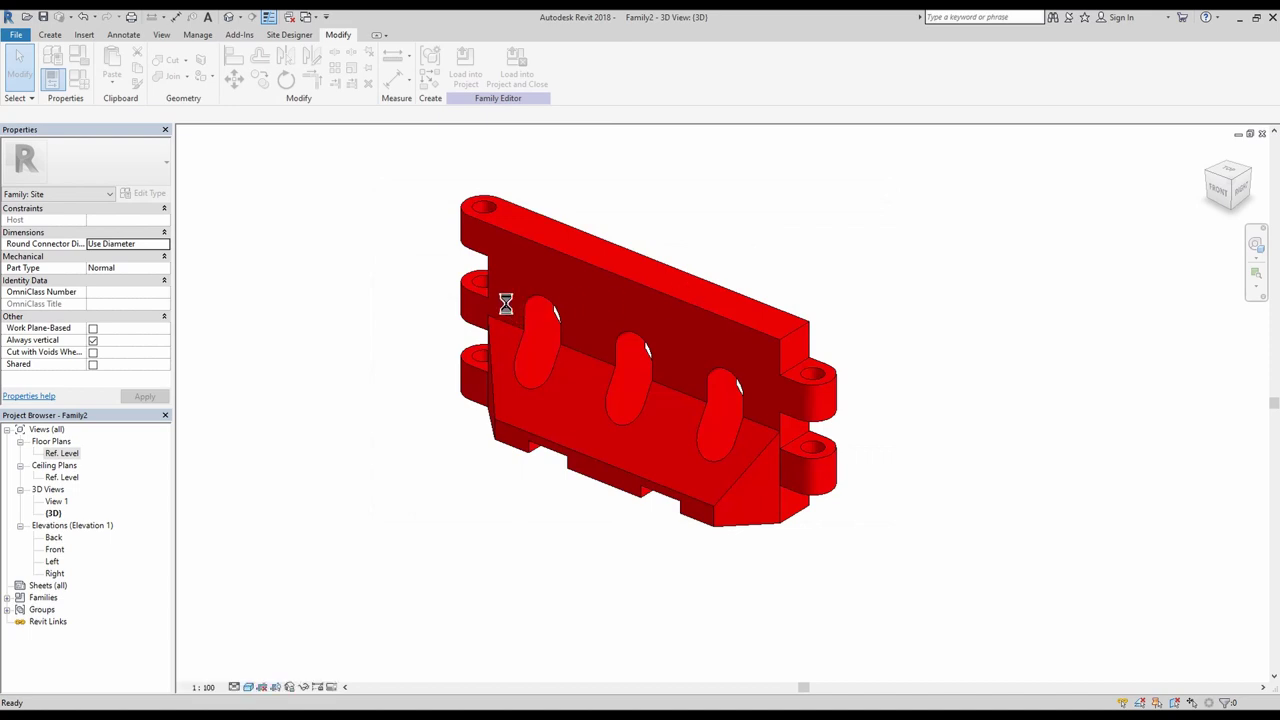
Purge the unused items from the family in two passes.
left_click(197, 34)
left_click(253, 70)
left_click(672, 548)
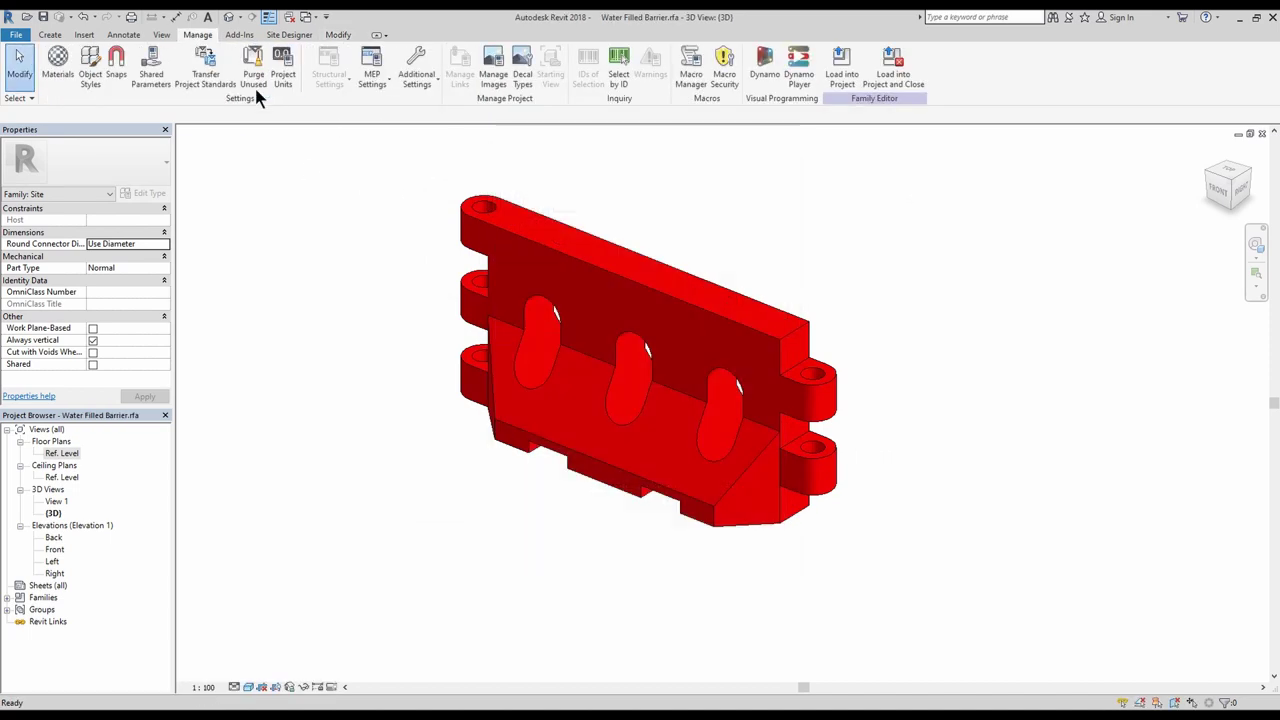
left_click(255, 80)
left_click(690, 549)
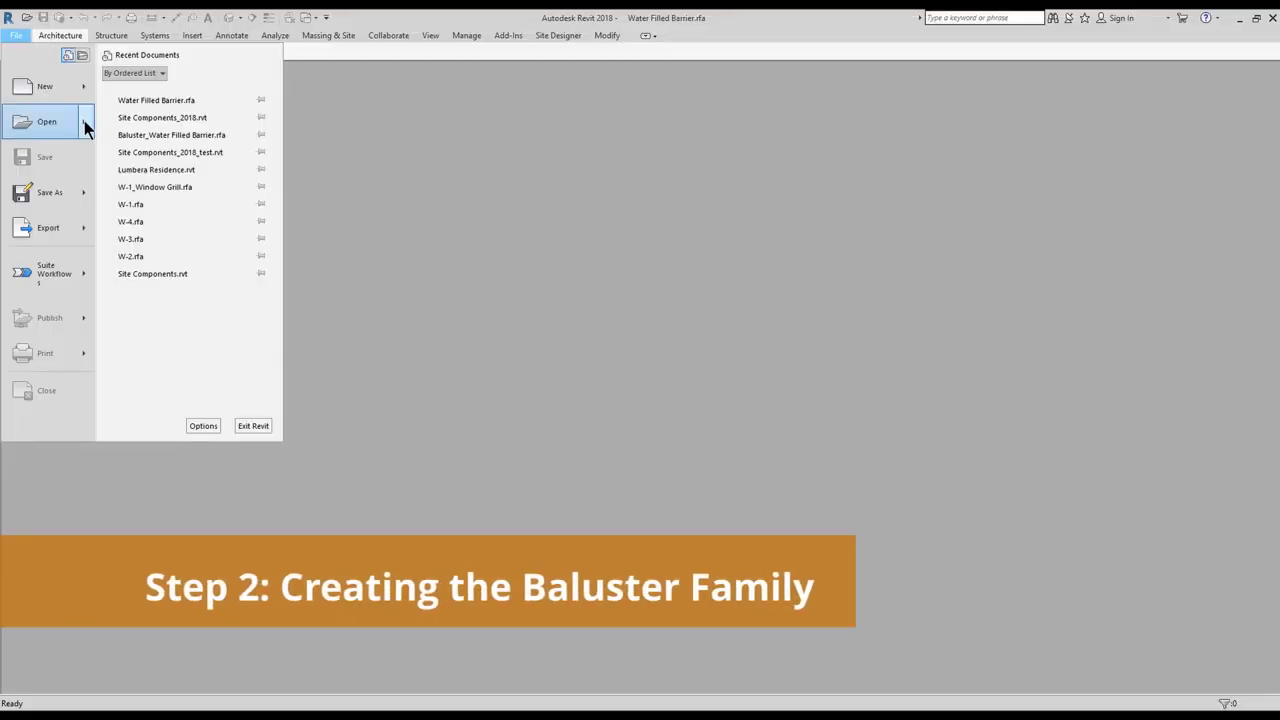
mouse_move(89, 122)
left_click(144, 126)
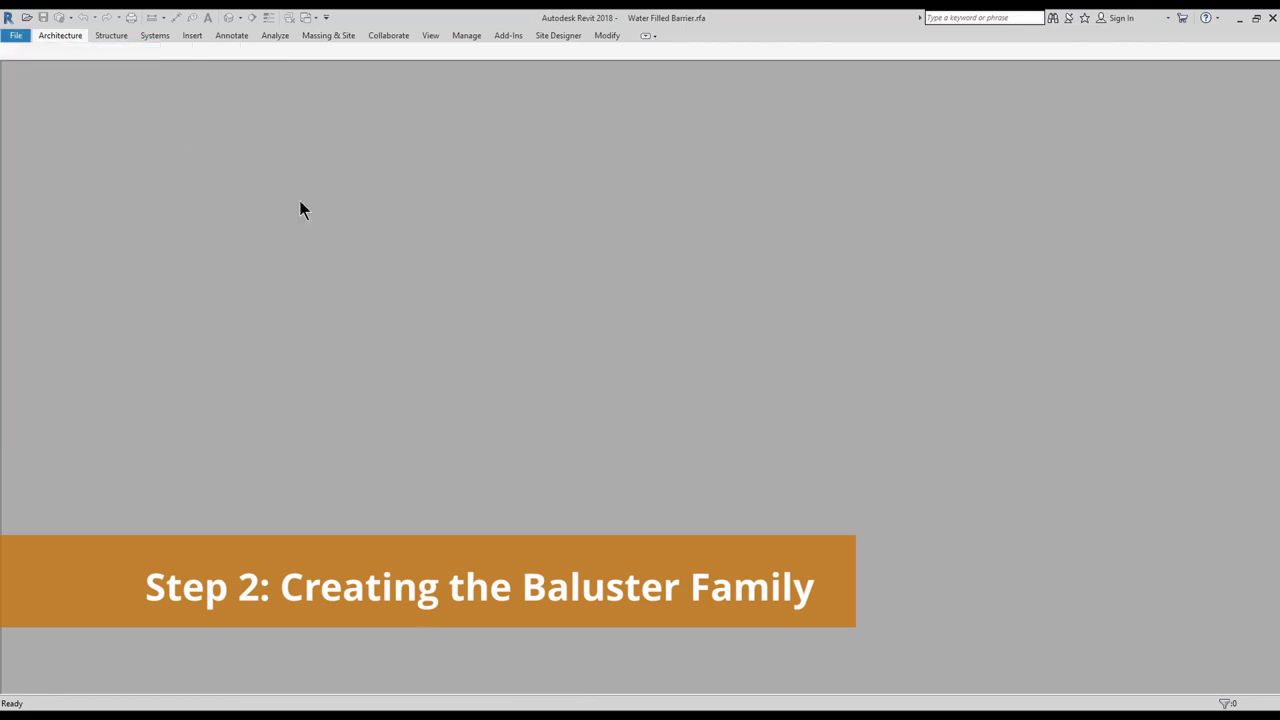
left_click(877, 200)
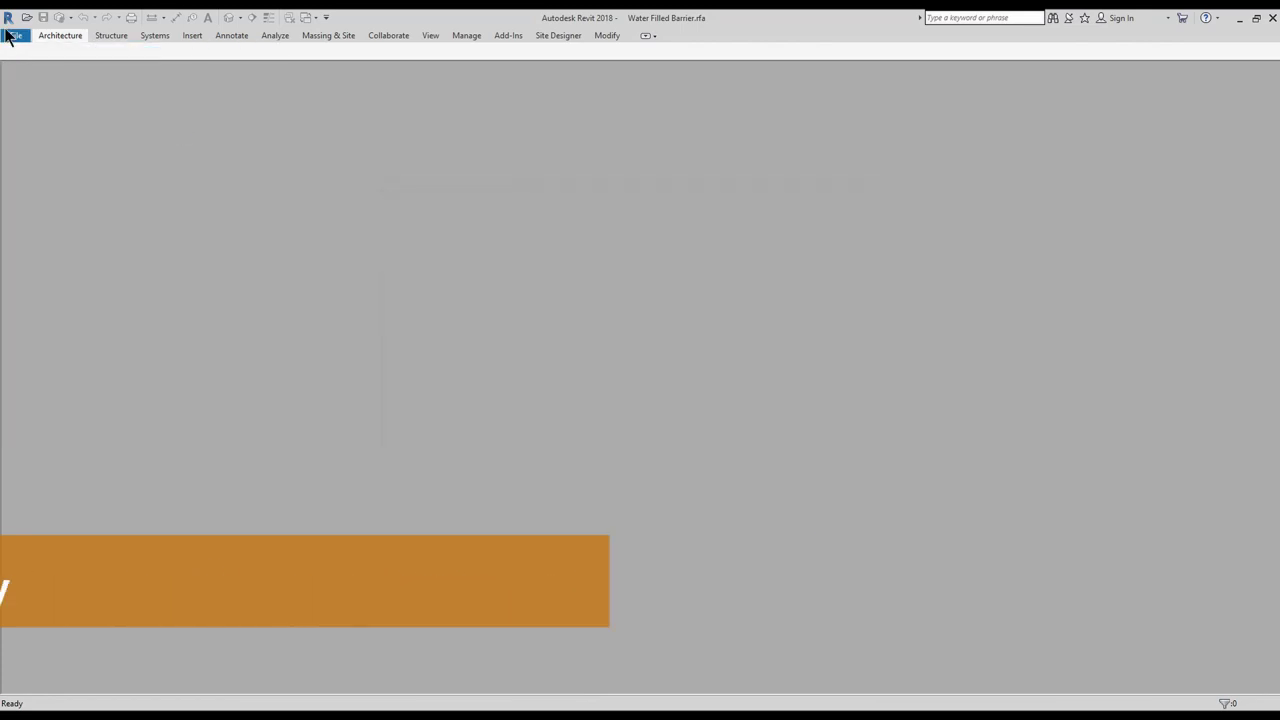
Create a new family from the baluster panel template.
left_click(16, 35)
mouse_move(70, 92)
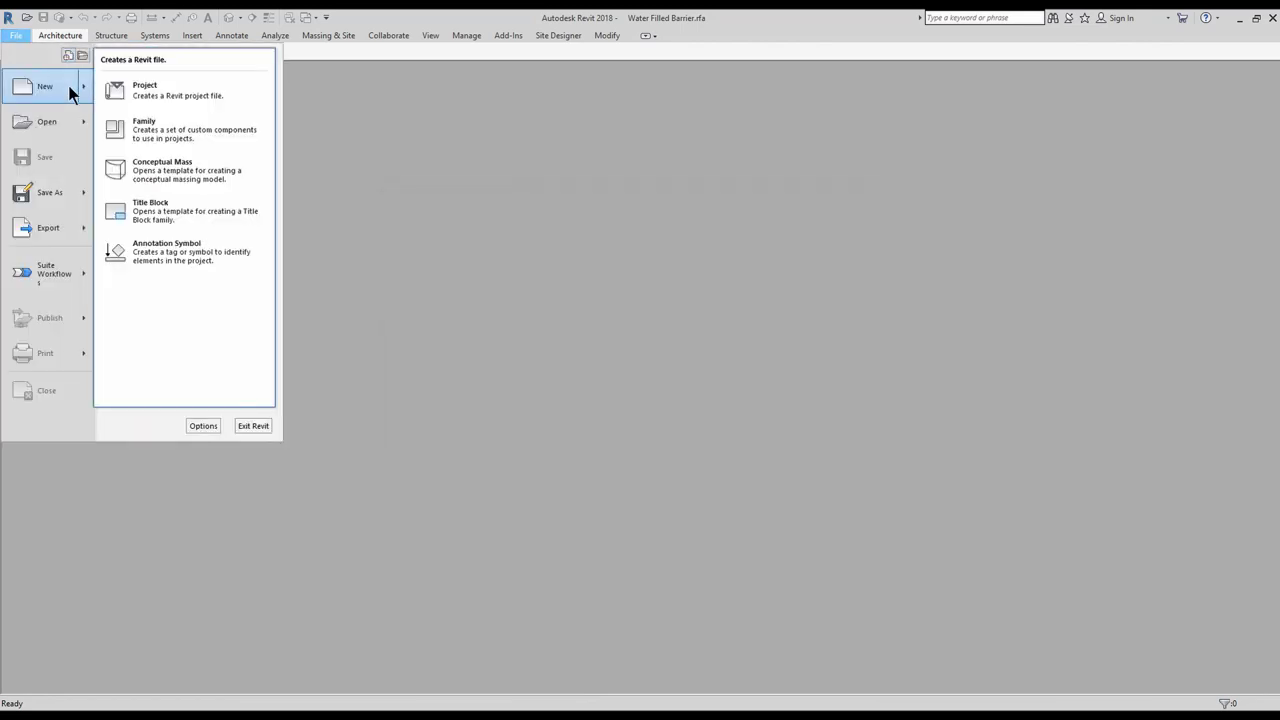
left_click(166, 127)
double_click(520, 306)
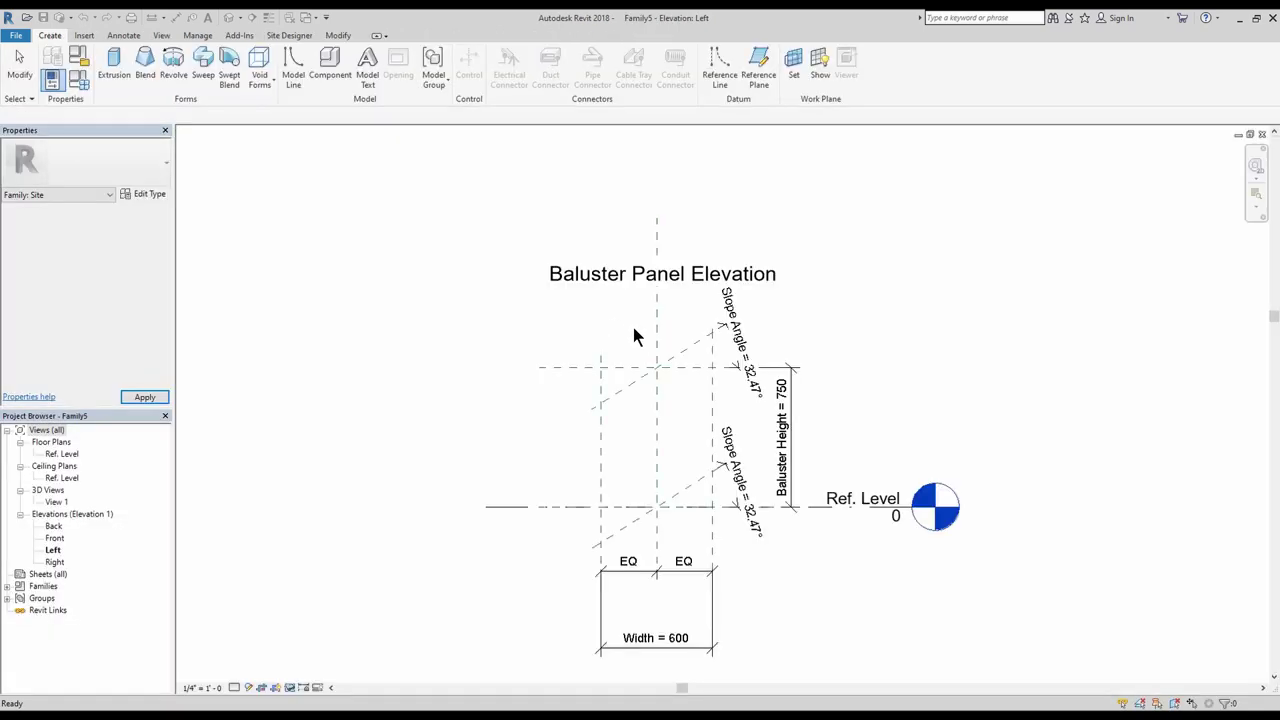
Set the family's Baluster Height to 900 and its Width to 1800.
left_click(86, 82)
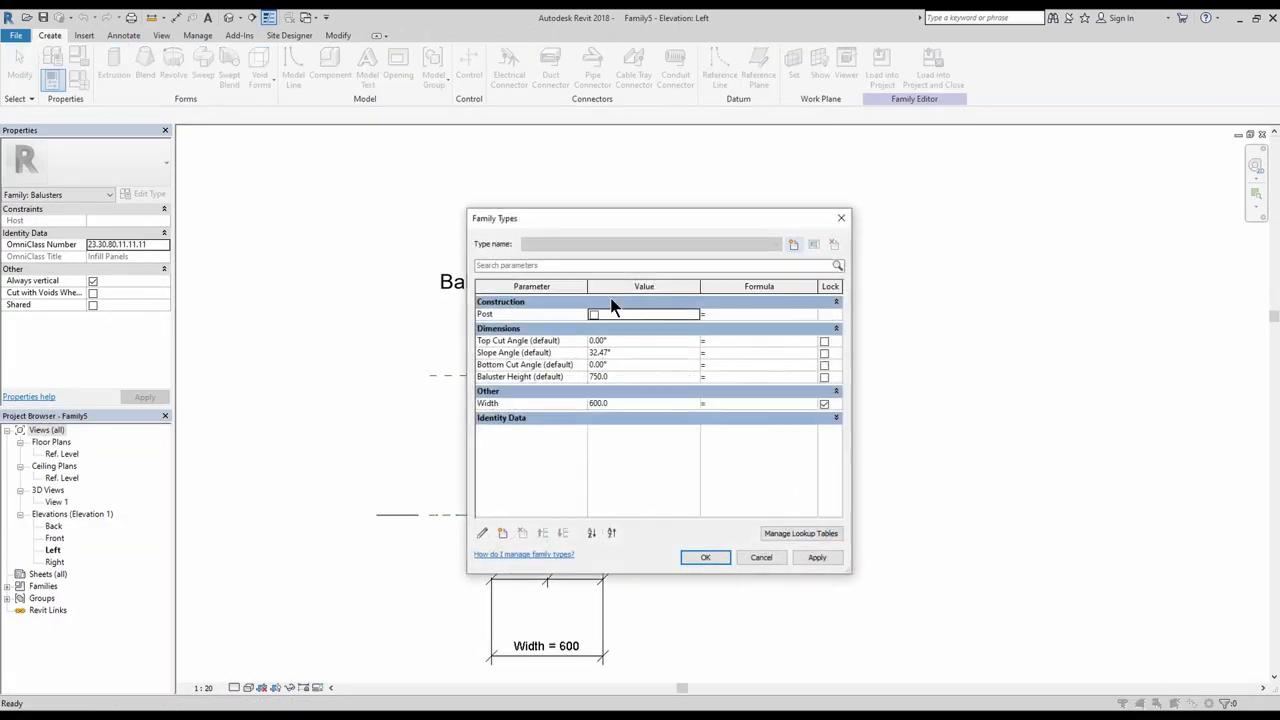
left_click(668, 403)
type("1800")
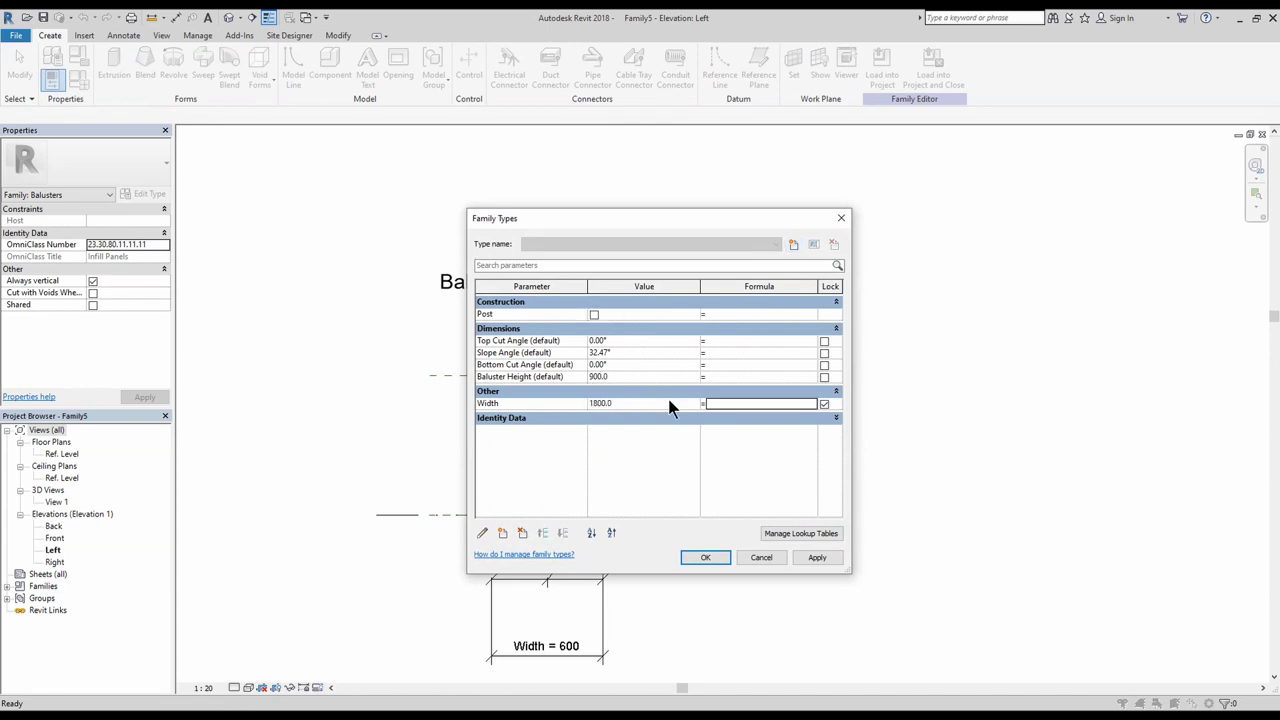
left_click(712, 557)
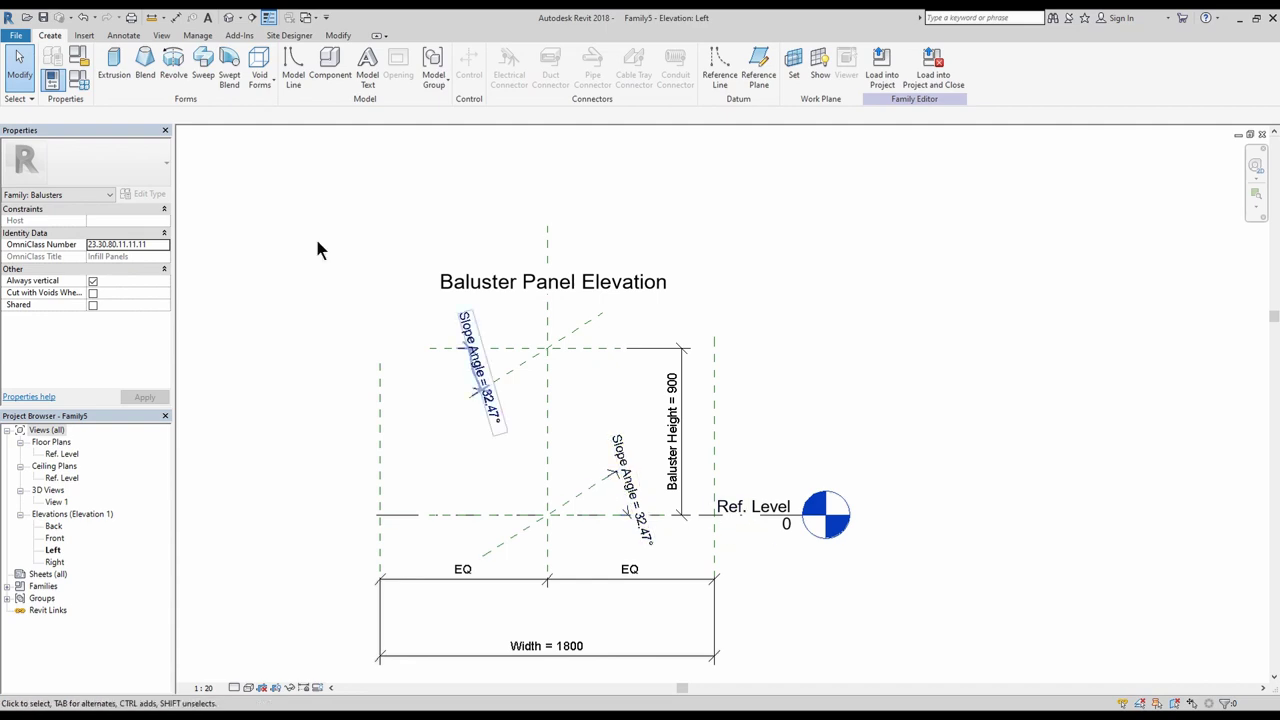
Load Water Filled Barrier.rfa from the Water Filled Barrier folder into the baluster panel family, working in the Ref. Level floor plan.
double_click(62, 454)
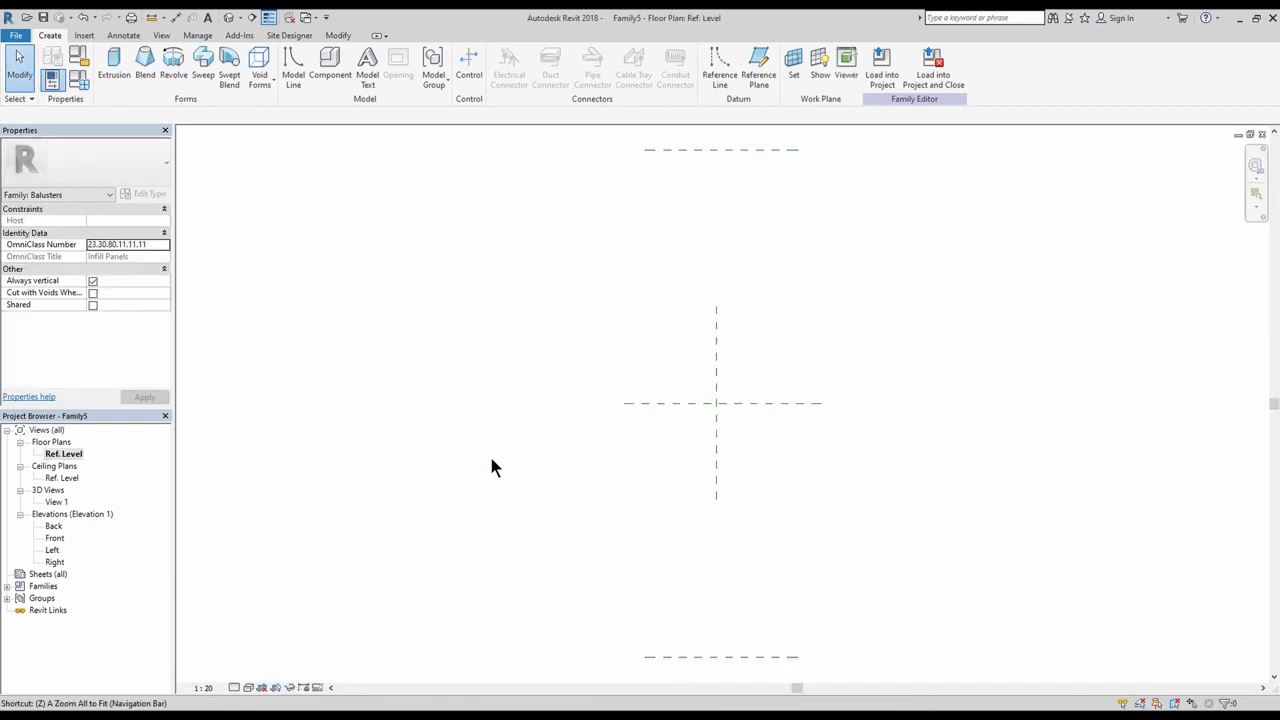
middle_click_drag(666, 482, 612, 481)
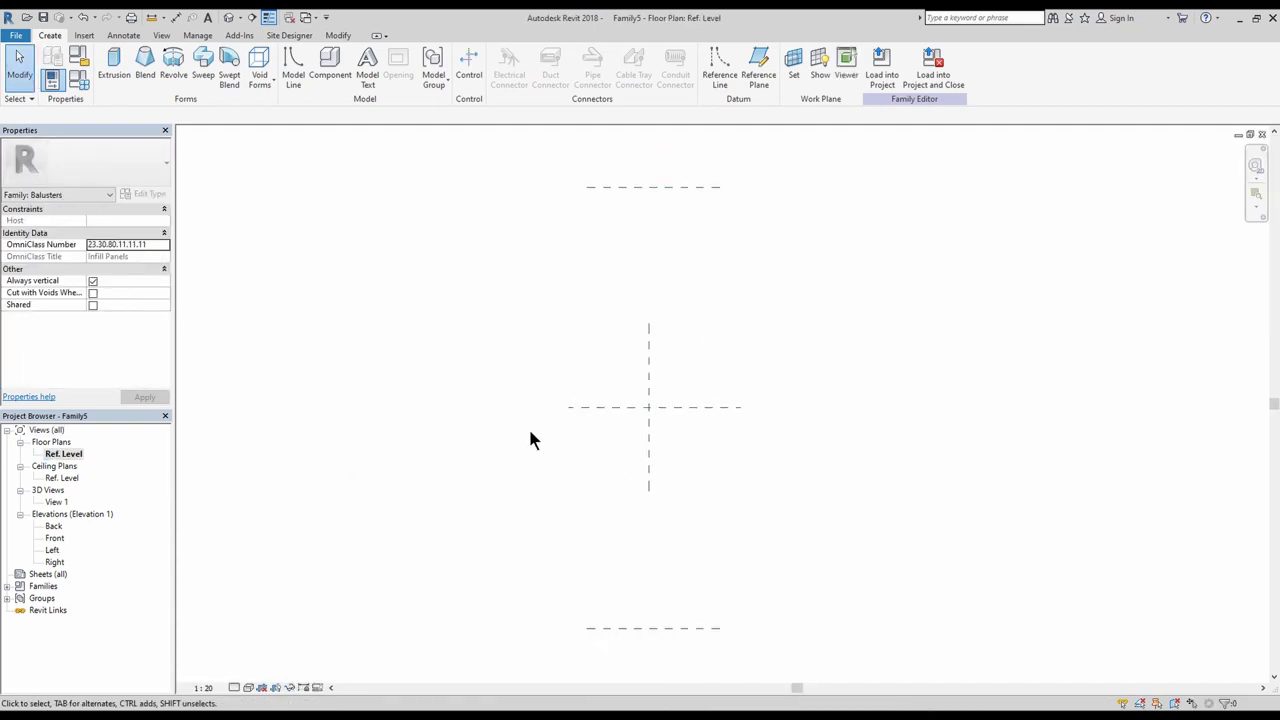
left_click(84, 35)
left_click(492, 76)
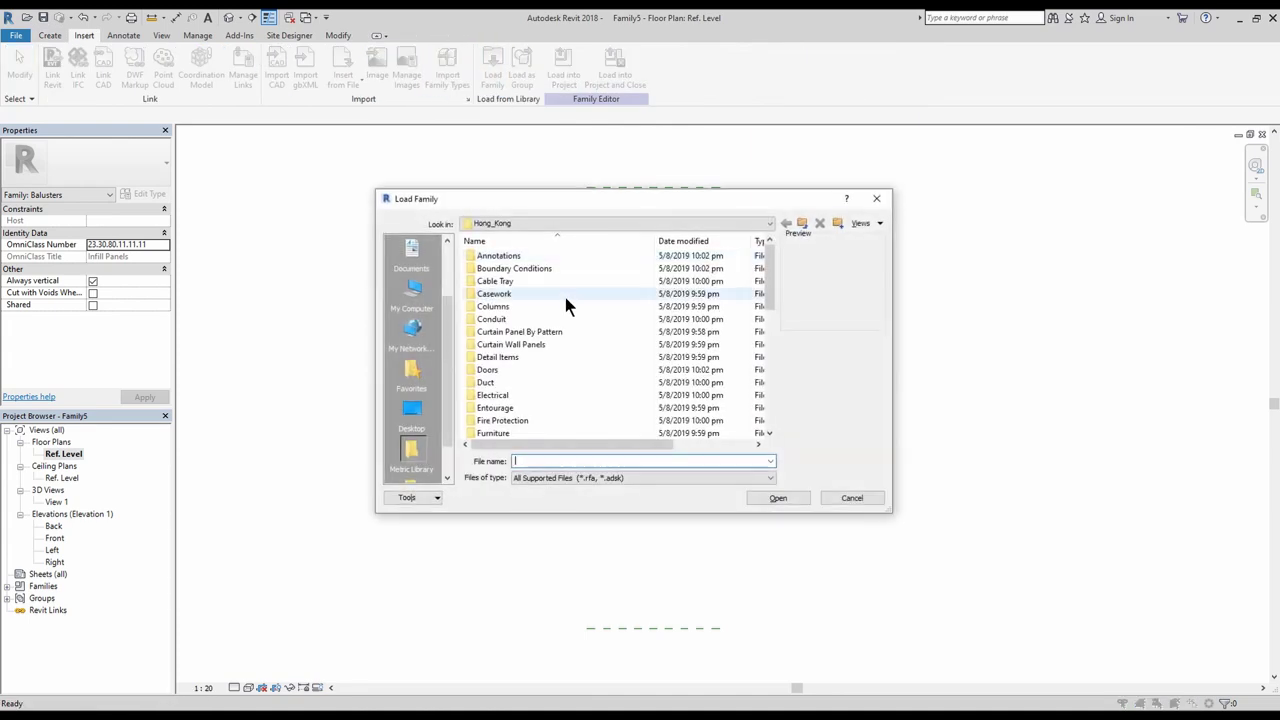
left_click(416, 300)
double_click(502, 388)
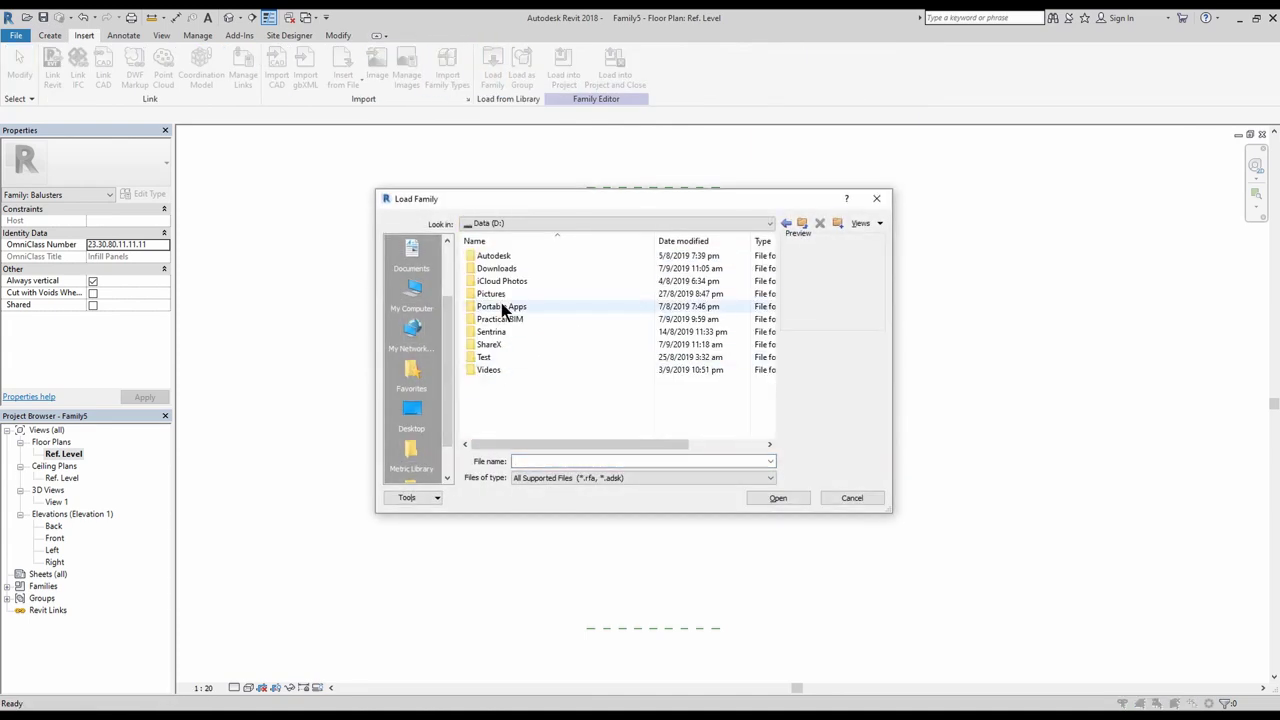
double_click(500, 319)
double_click(515, 257)
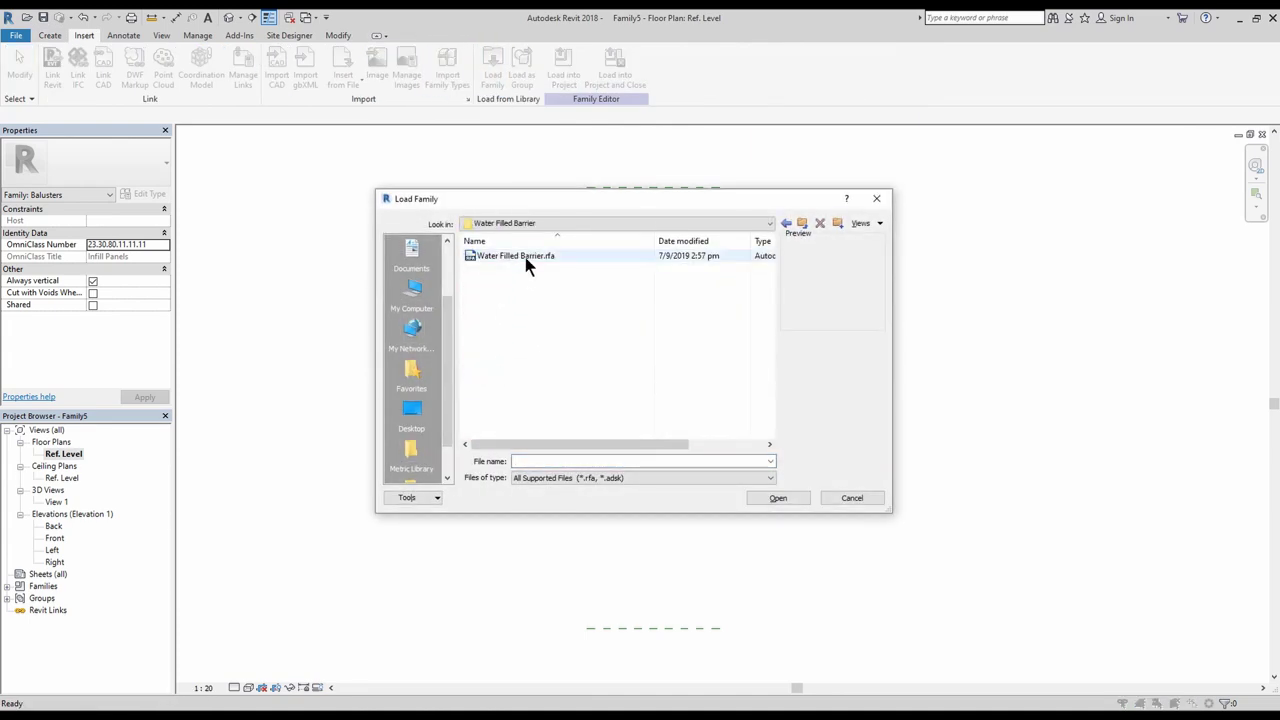
double_click(525, 257)
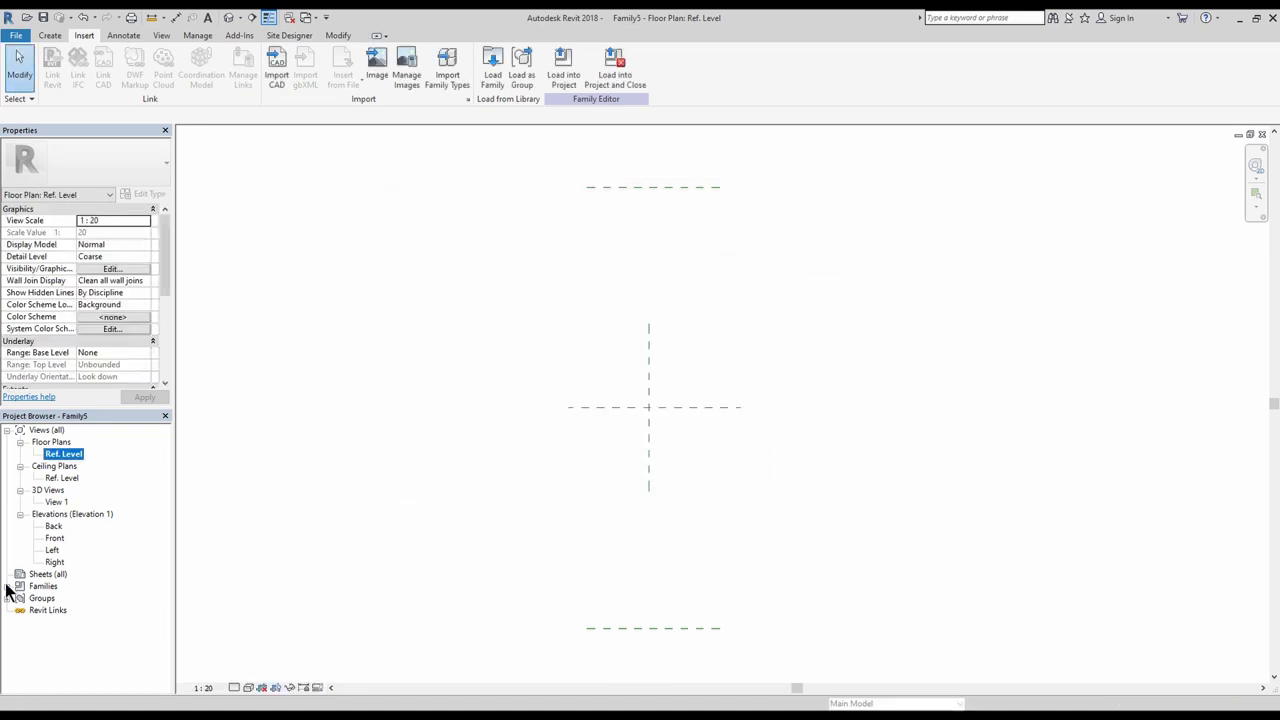
Place a Water Filled Barrier_Red instance, rotated to run lengthwise, at the intersection of the centre reference planes.
left_click(7, 586)
left_click(20, 610)
left_click(55, 622)
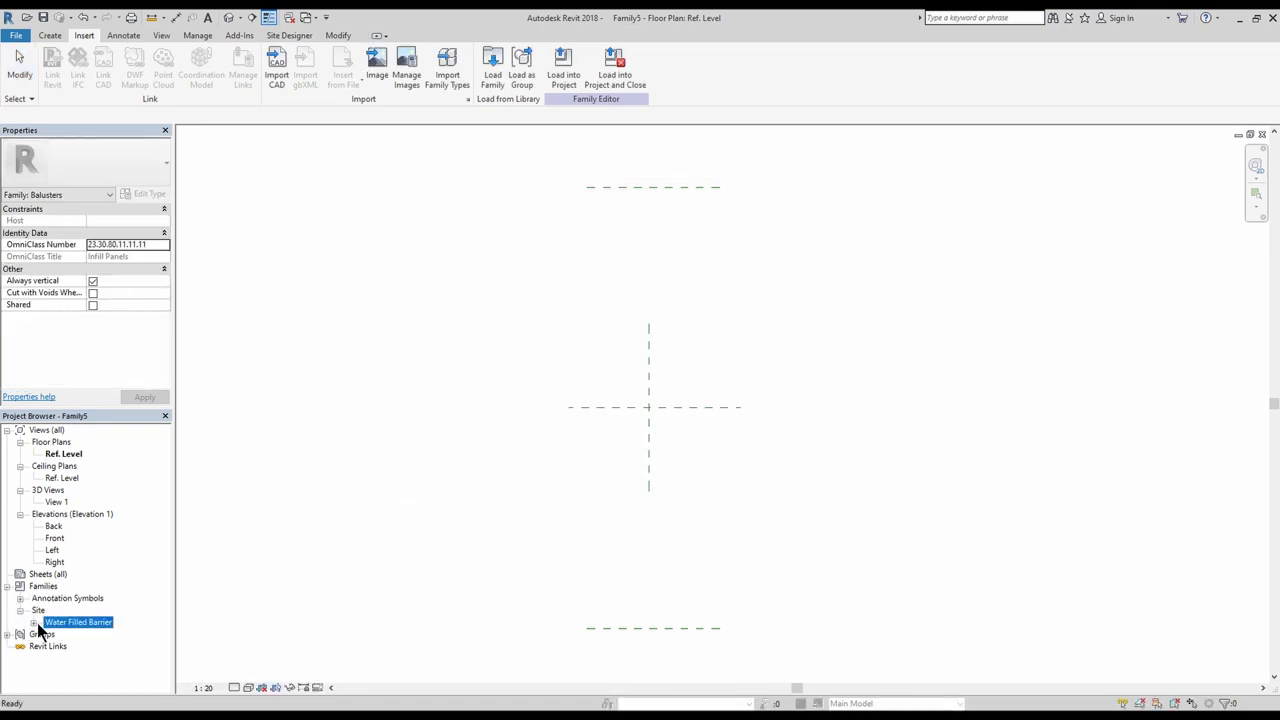
left_click(34, 622)
right_click(99, 634)
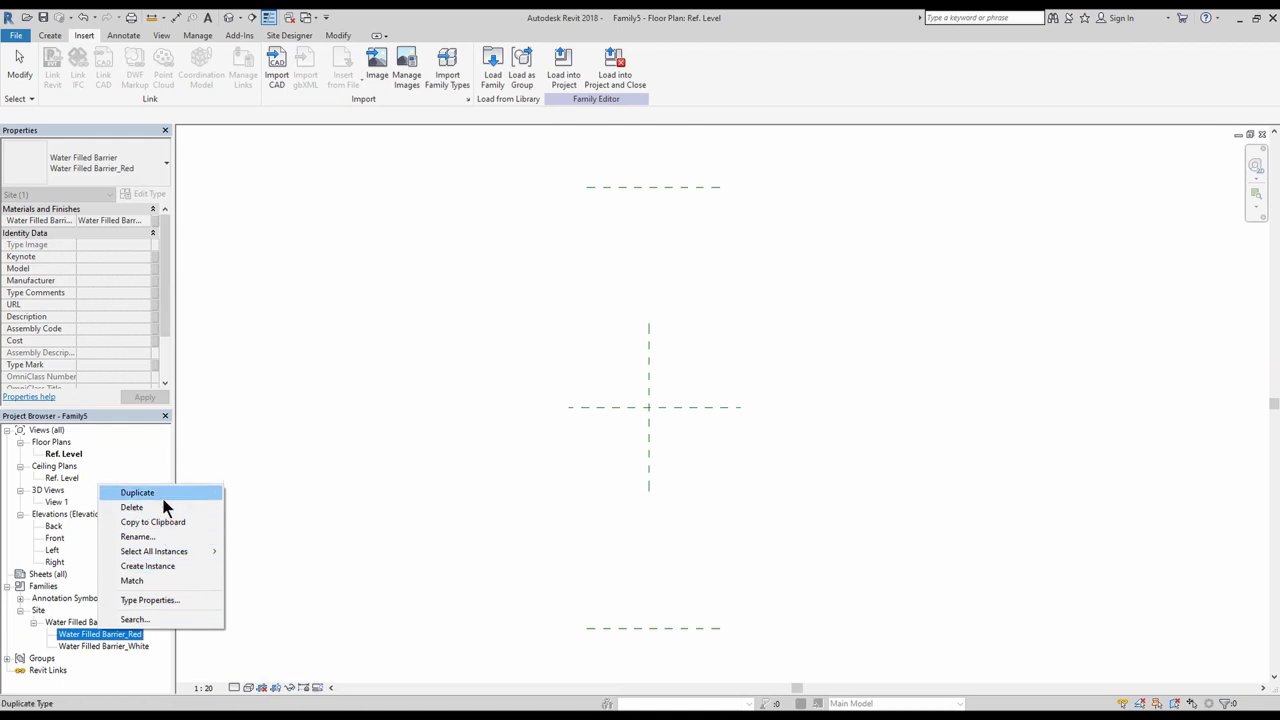
left_click(170, 564)
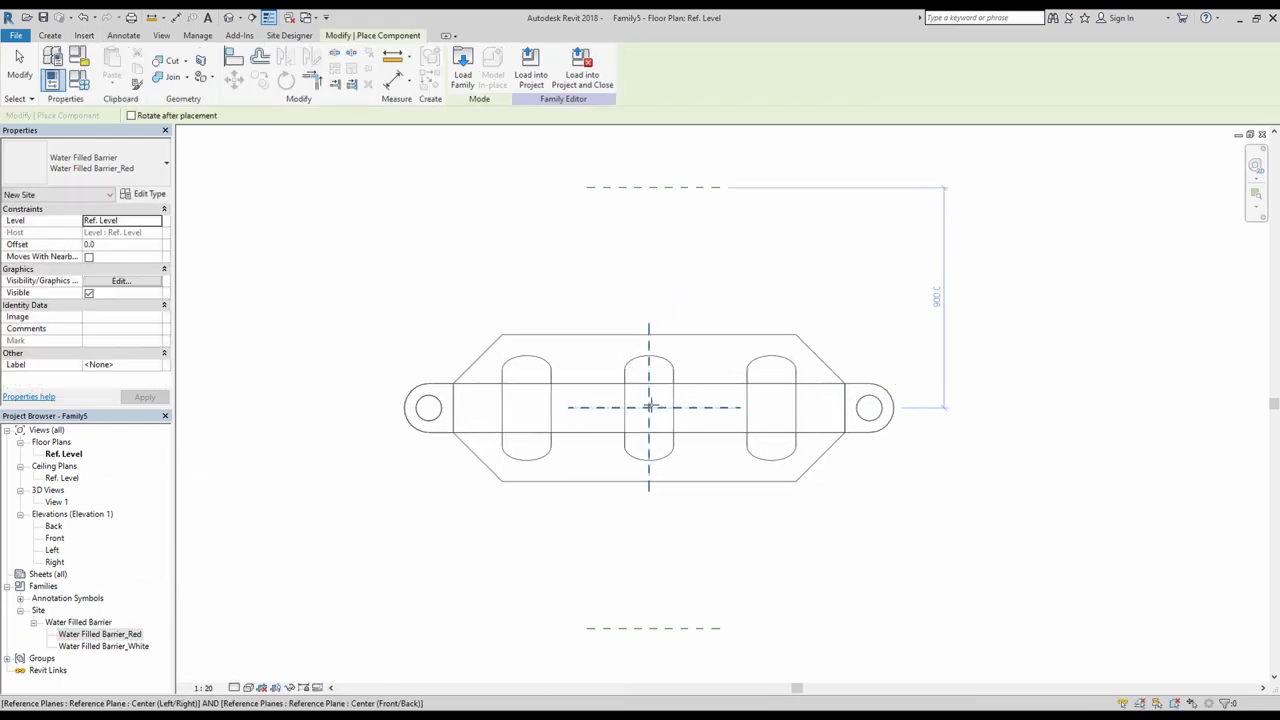
key("space")
left_click(650, 407)
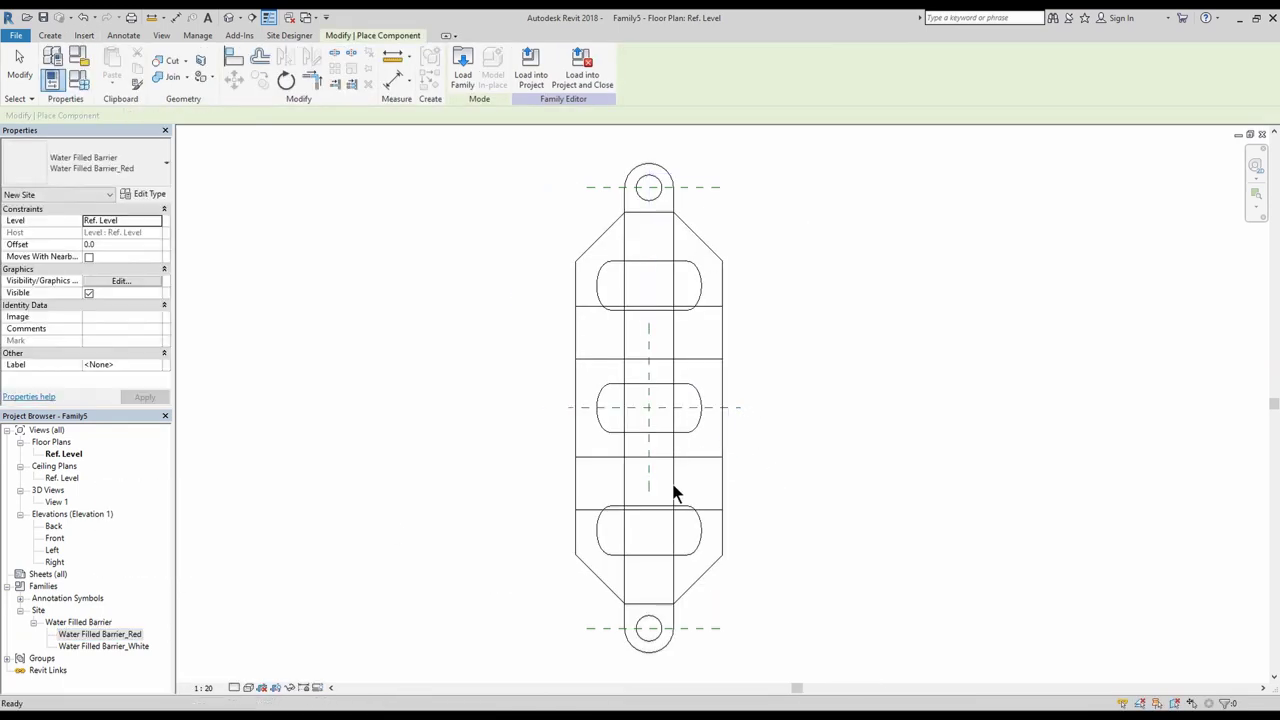
key("Escape")
key("Escape")
In the Left elevation, move the barrier straight up about 160 mm above the Ref. Level.
double_click(55, 550)
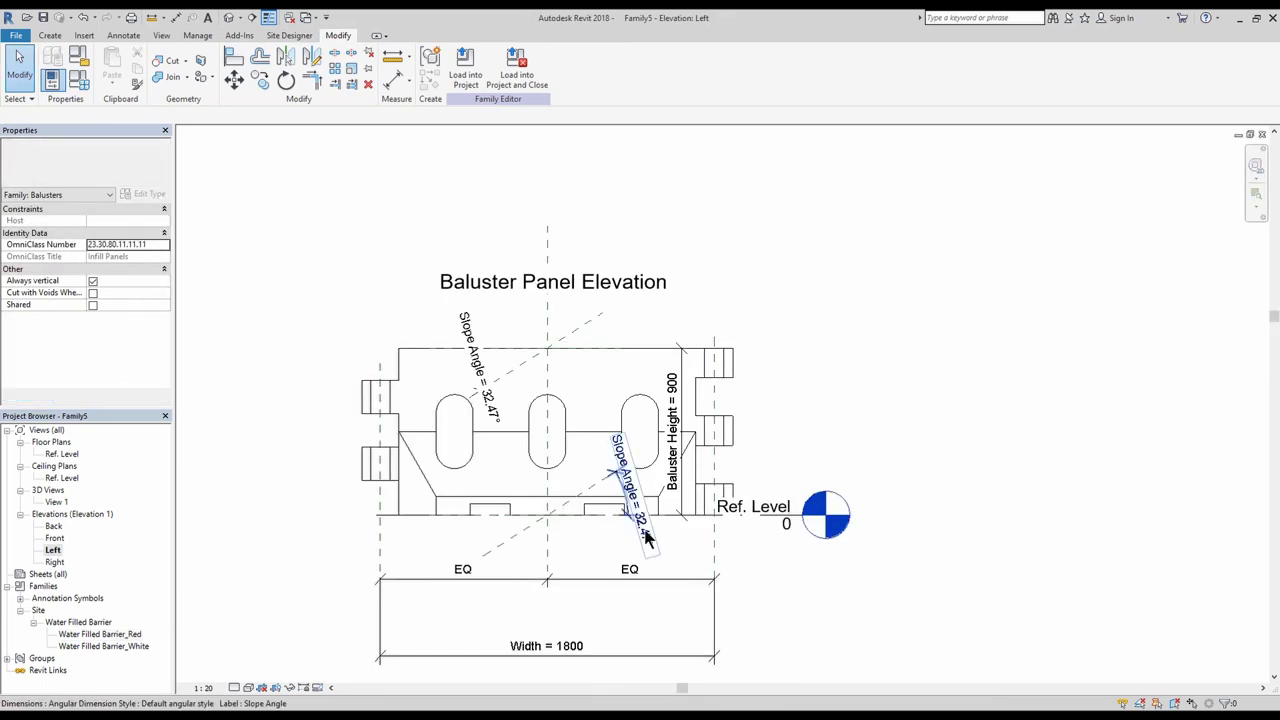
left_click(706, 449)
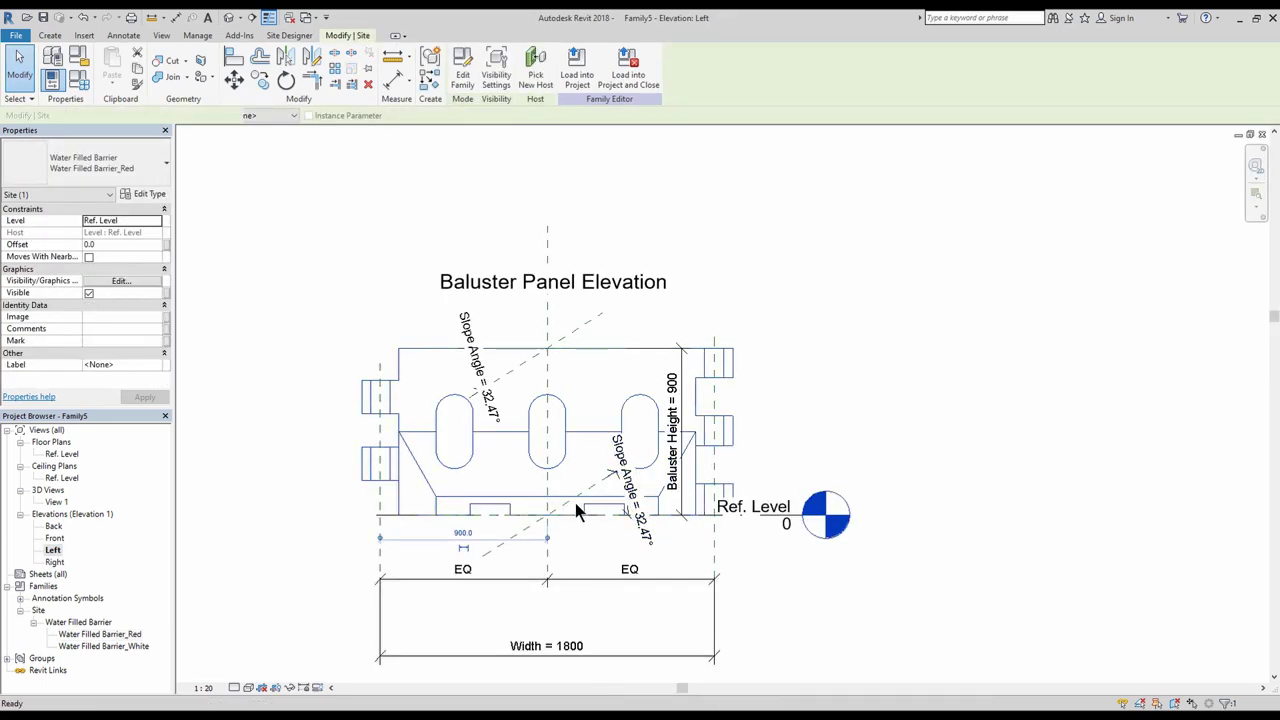
key("m")
key("v")
left_click(575, 492)
left_click(575, 462)
key("Escape")
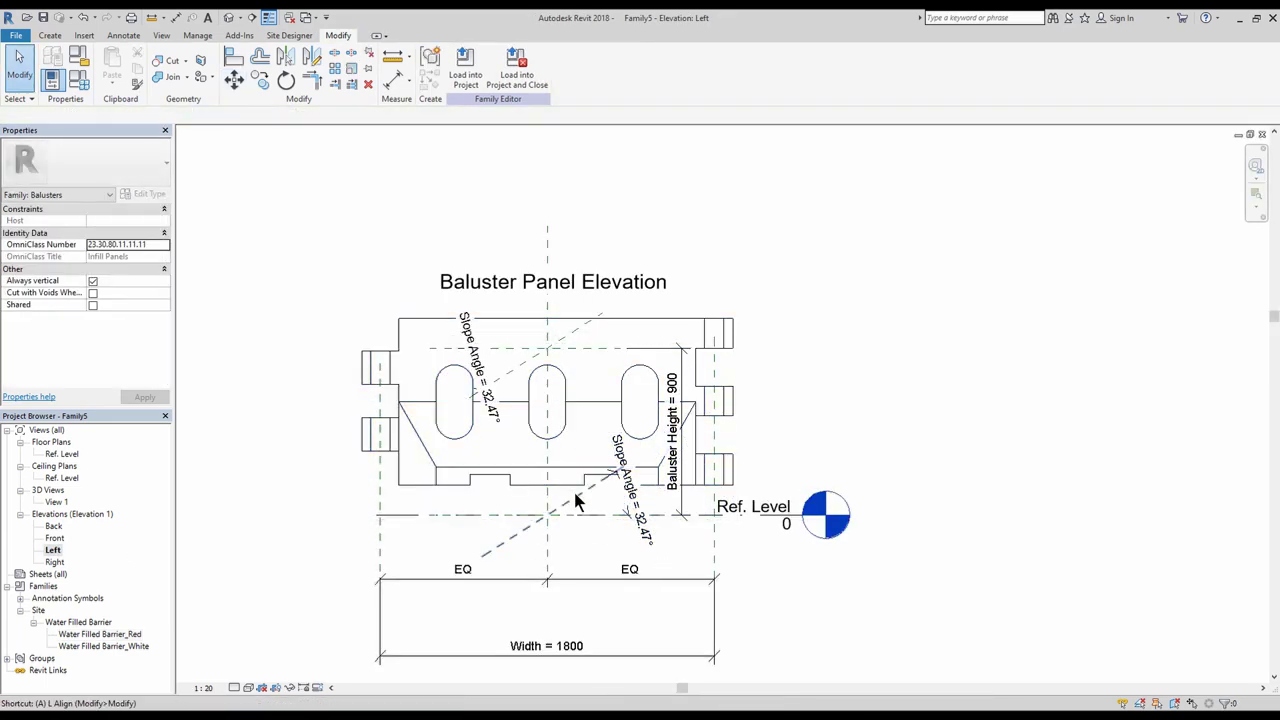
Try to align the barrier's base to the sloped bottom reference plane.
key("a")
key("l")
left_click(564, 485)
left_click(1014, 693)
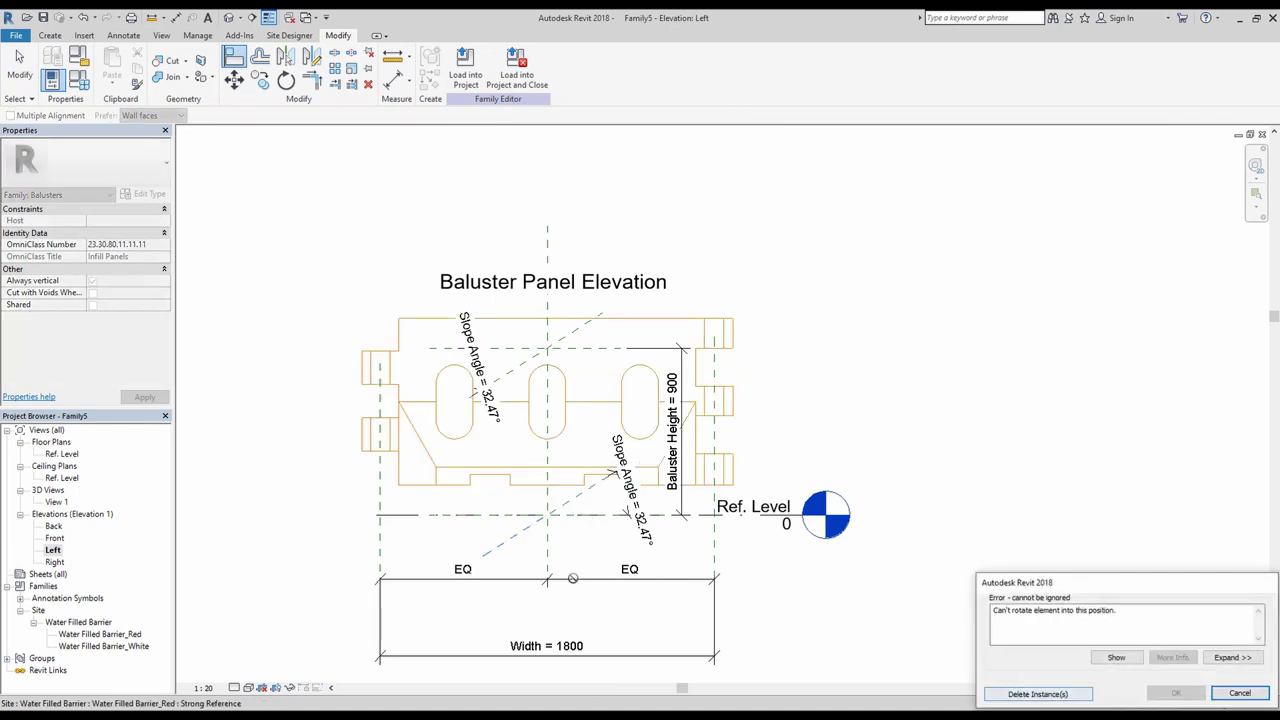
key("Escape")
Try to rotate the barrier in the Left elevation about its centre.
left_click(559, 484)
key("o")
left_click(580, 530)
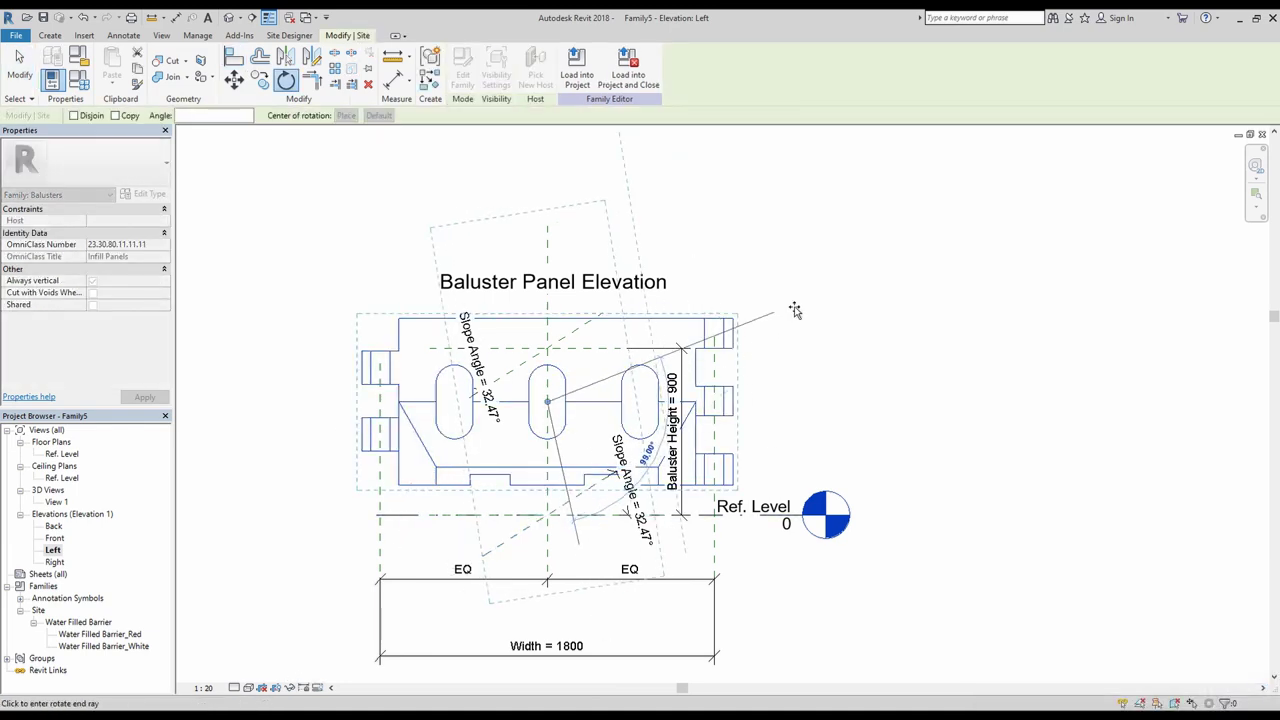
left_click(787, 312)
left_click(1234, 691)
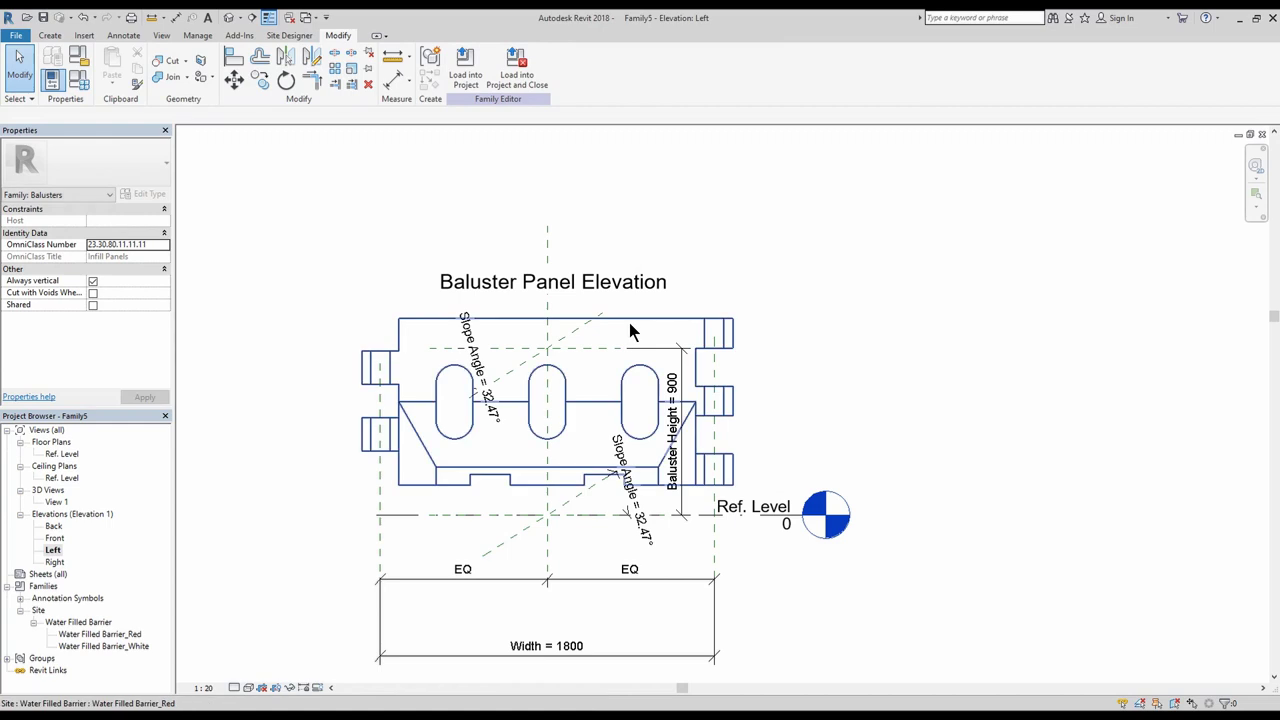
Edit the barrier family to be Work Plane-Based and not Always vertical, and save it over the existing Water Filled Barrier.rfa.
left_click(629, 322)
left_click(464, 78)
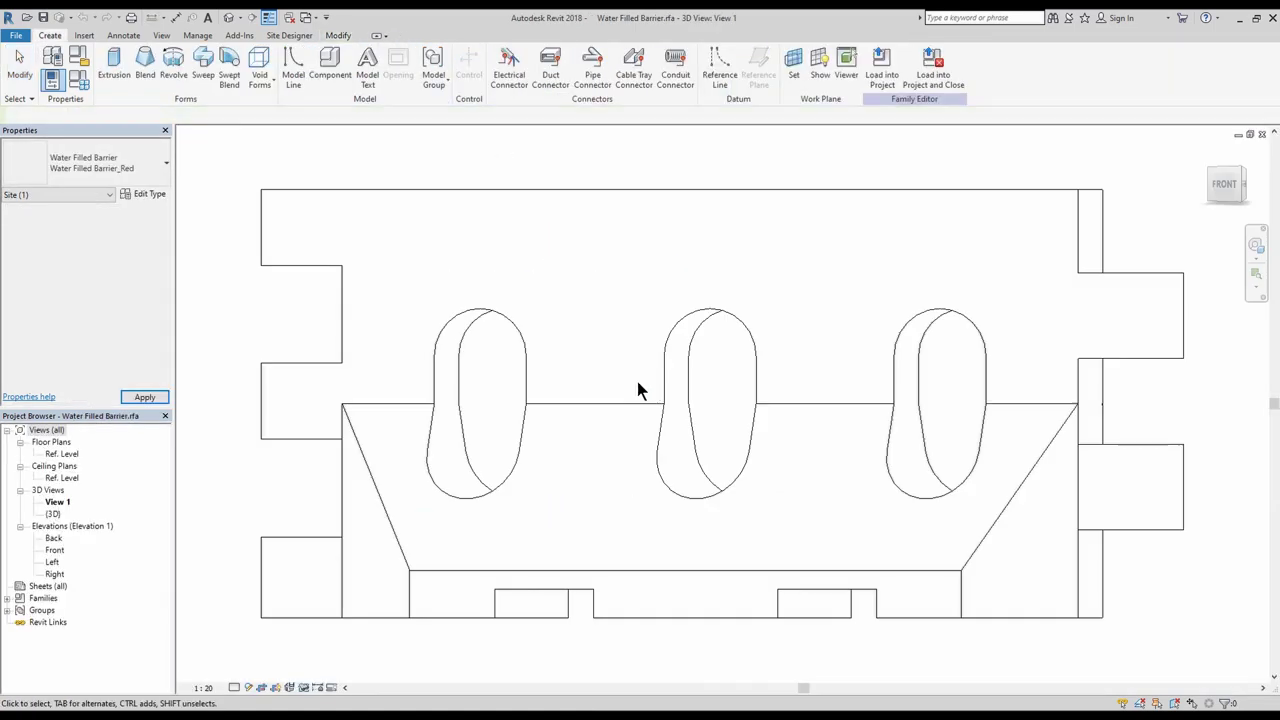
left_click(93, 341)
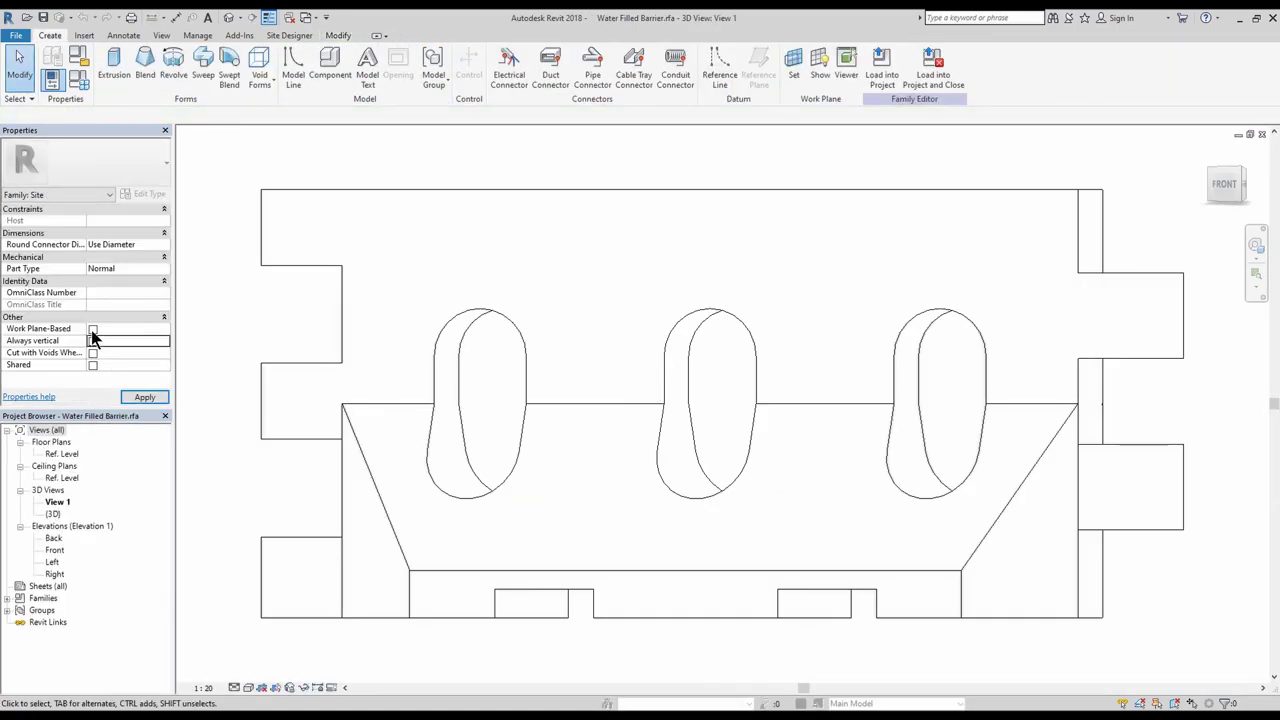
key("ctrl+s")
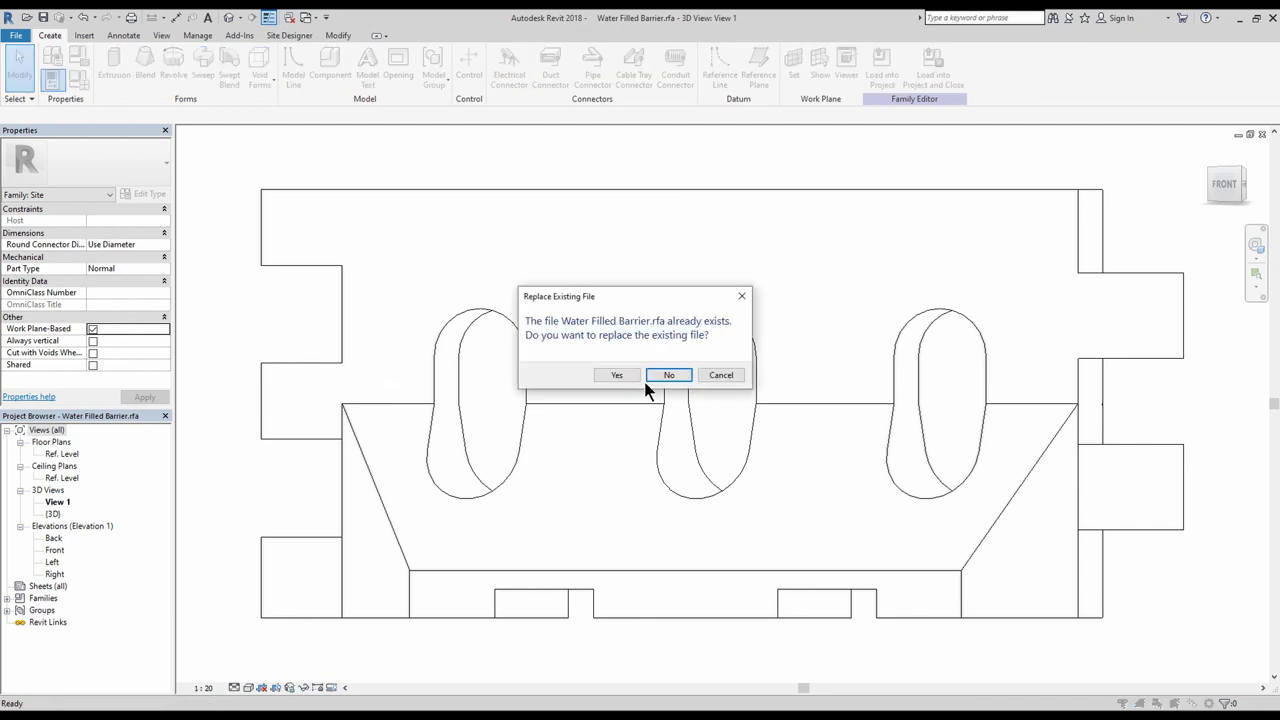
left_click(626, 374)
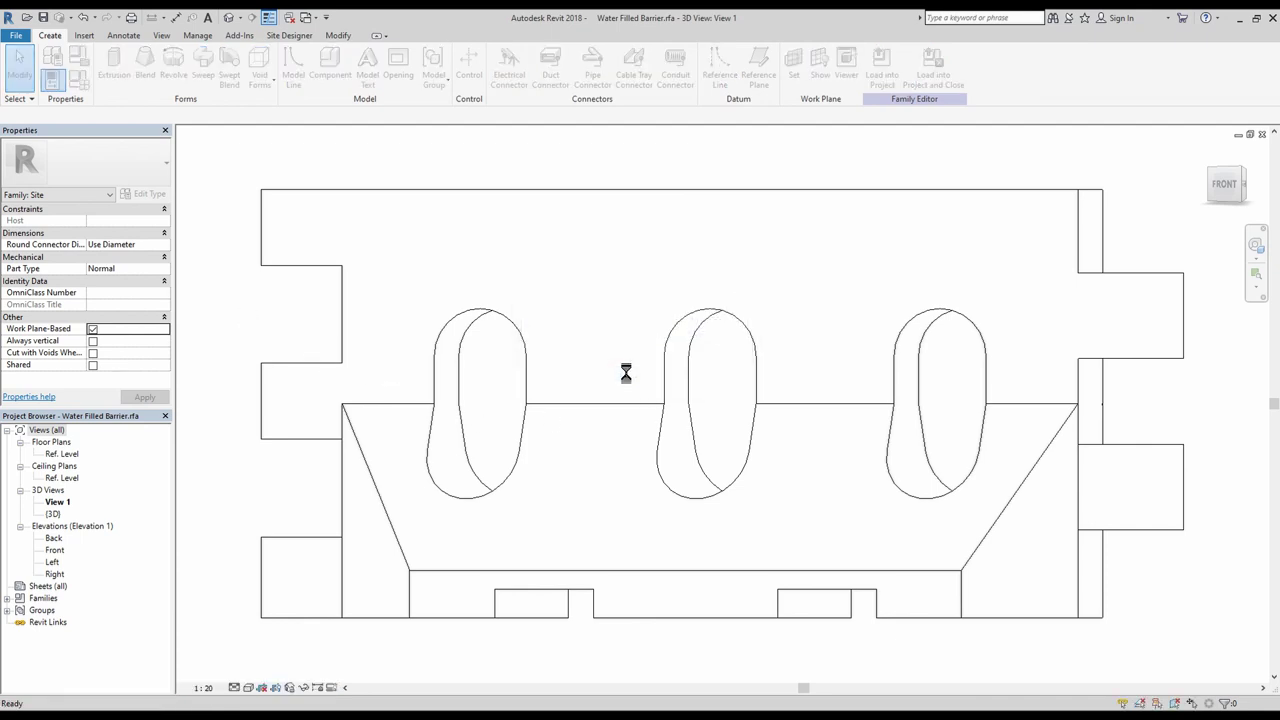
Load the revised barrier family back into the baluster panel family, closing its file, and delete the placed barrier instance.
left_click(920, 86)
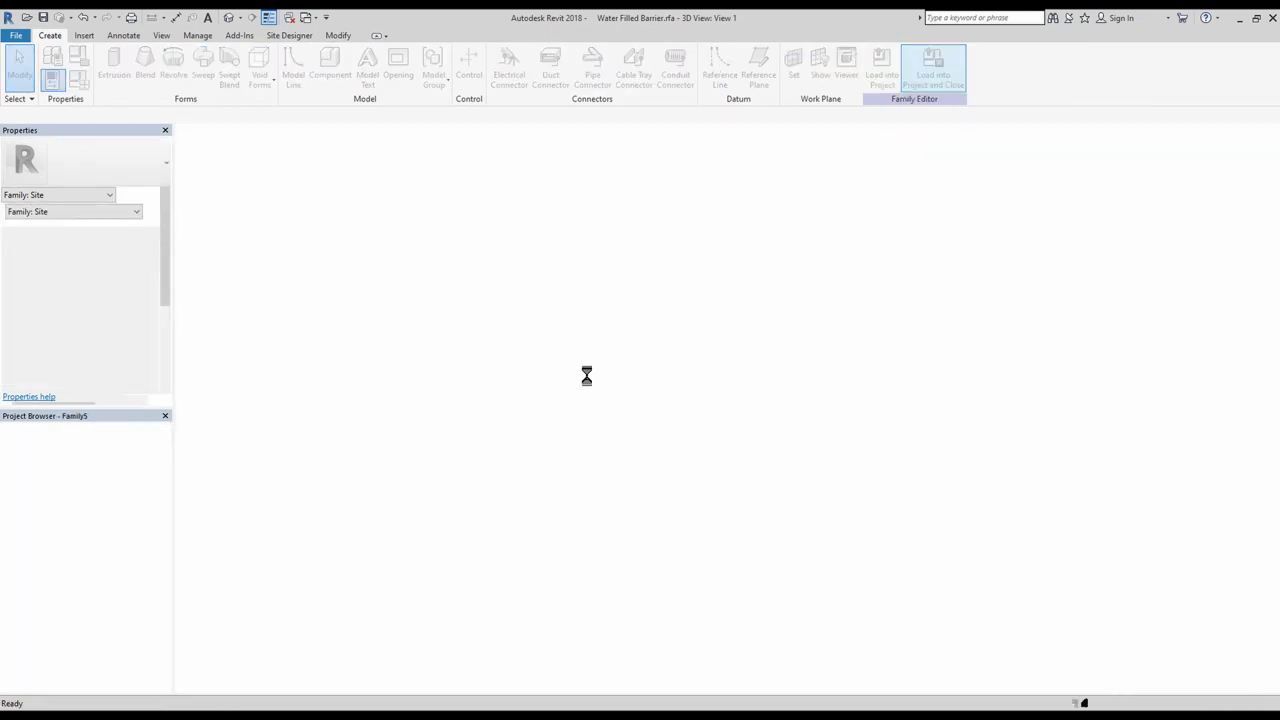
left_click(586, 334)
left_click(562, 388)
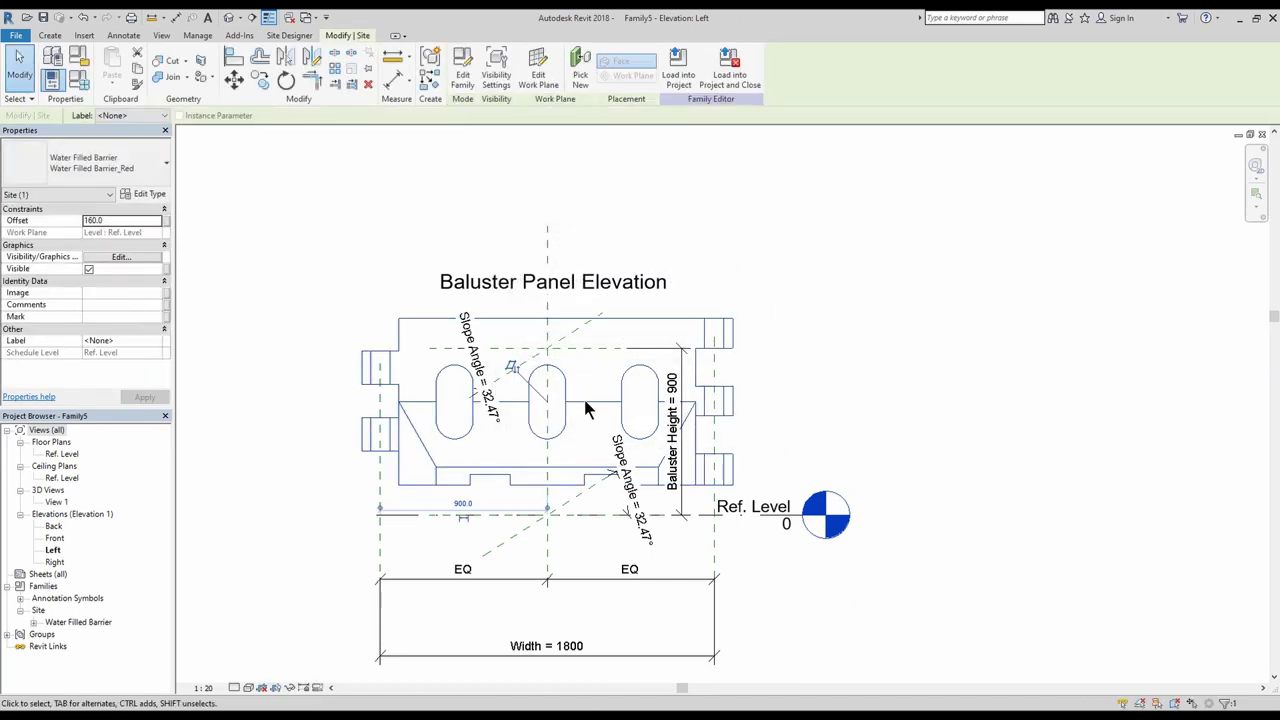
key("Delete")
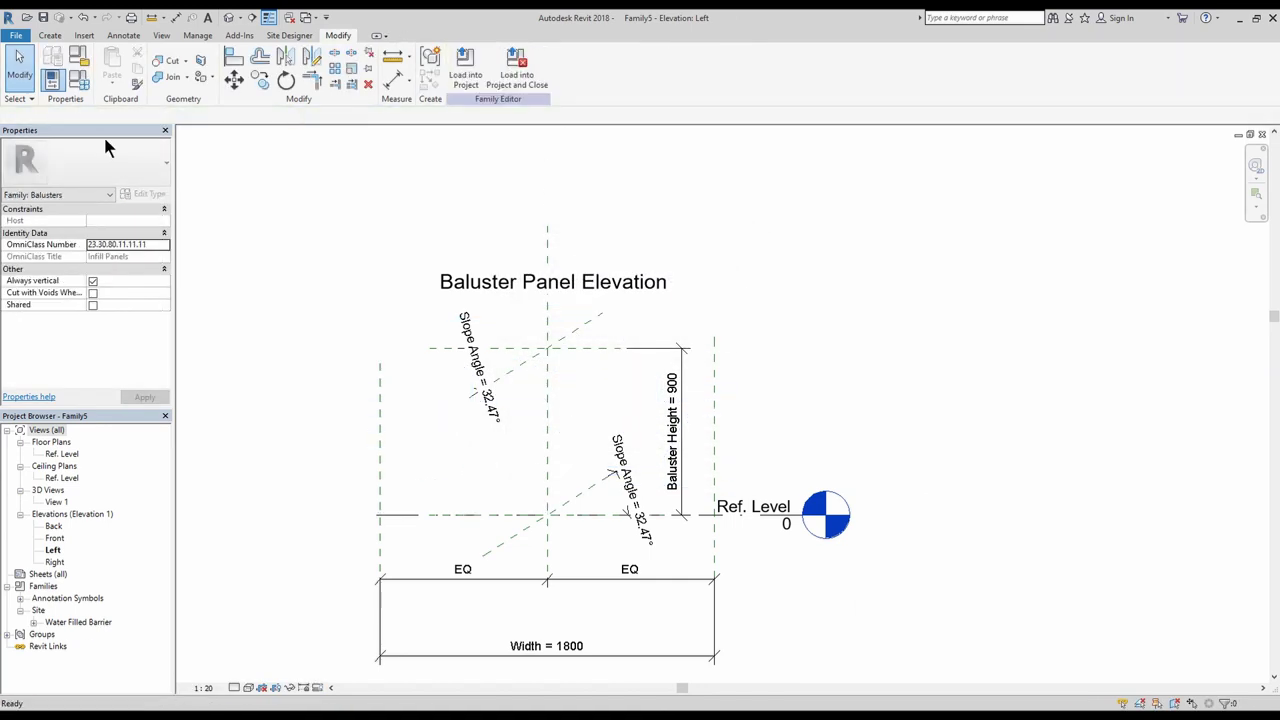
Set the sloped Bottom Cut Angle reference plane as the work plane and open the Ref. Level floor plan.
left_click(49, 35)
left_click(793, 66)
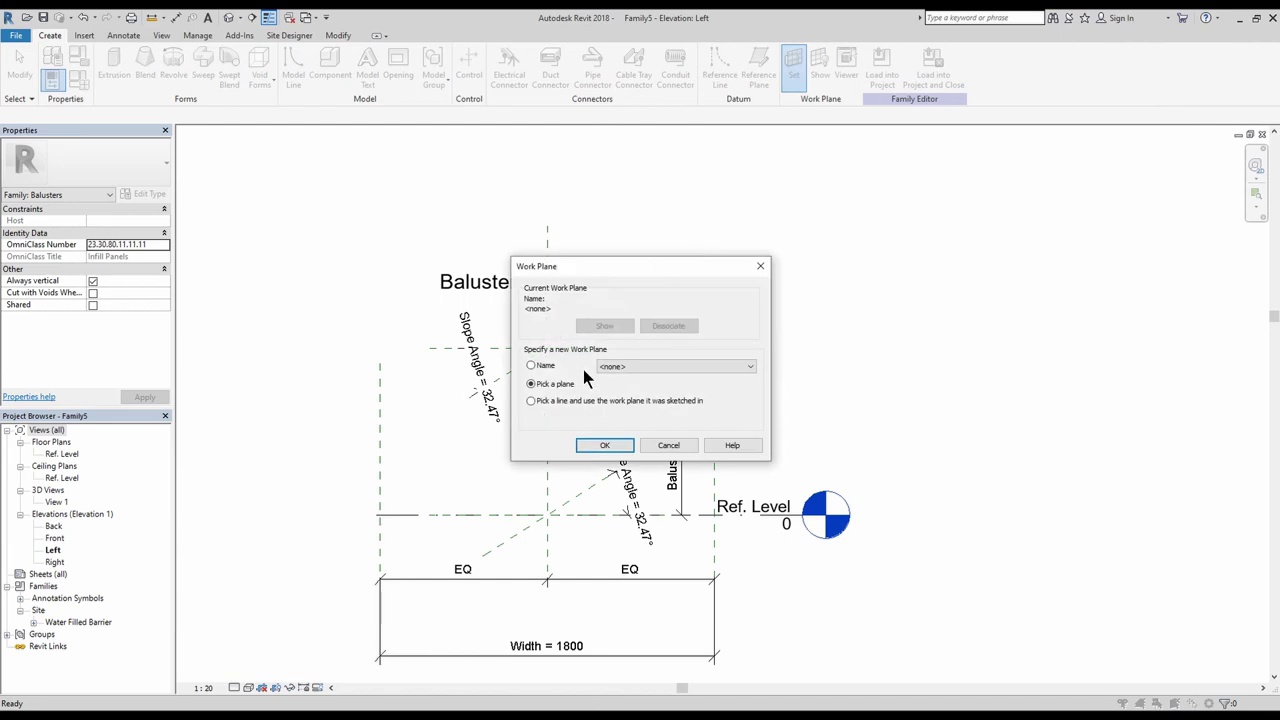
left_click(605, 445)
left_click(612, 458)
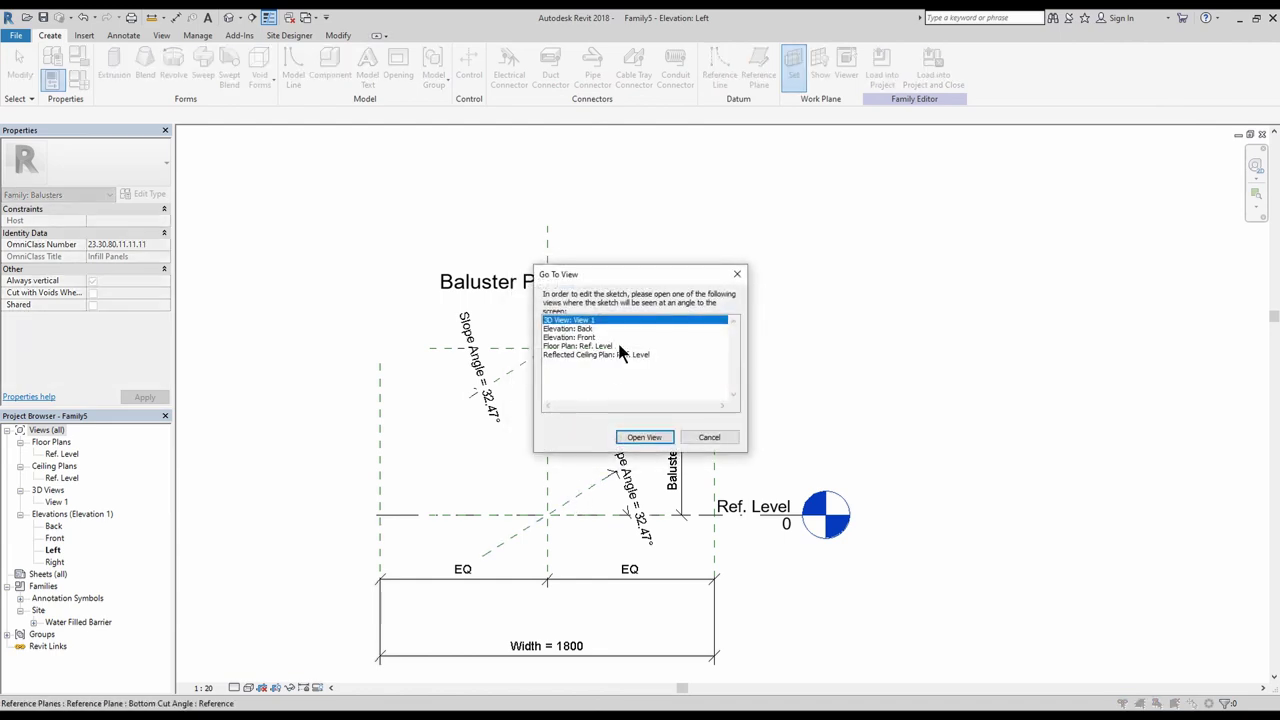
double_click(605, 345)
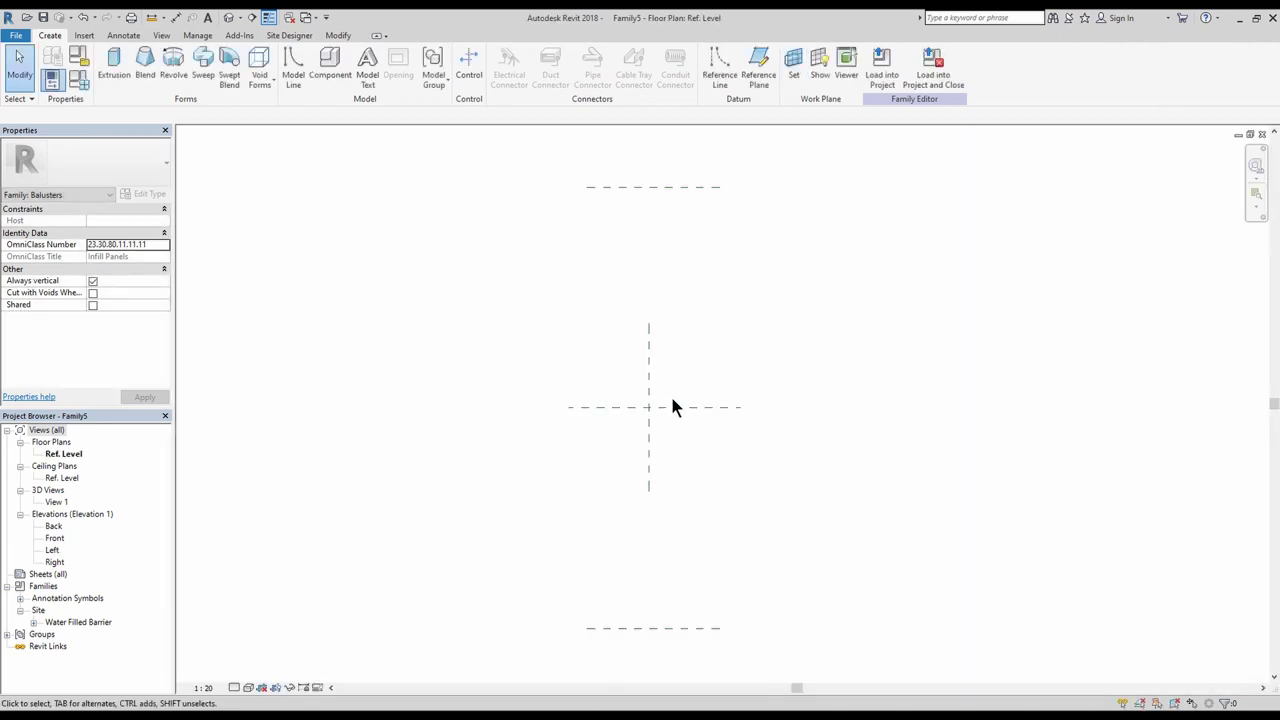
Place a Water Filled Barrier_Red instance on the work plane, rotated to run lengthwise, at the intersection of the centre reference planes.
double_click(72, 622)
right_click(92, 634)
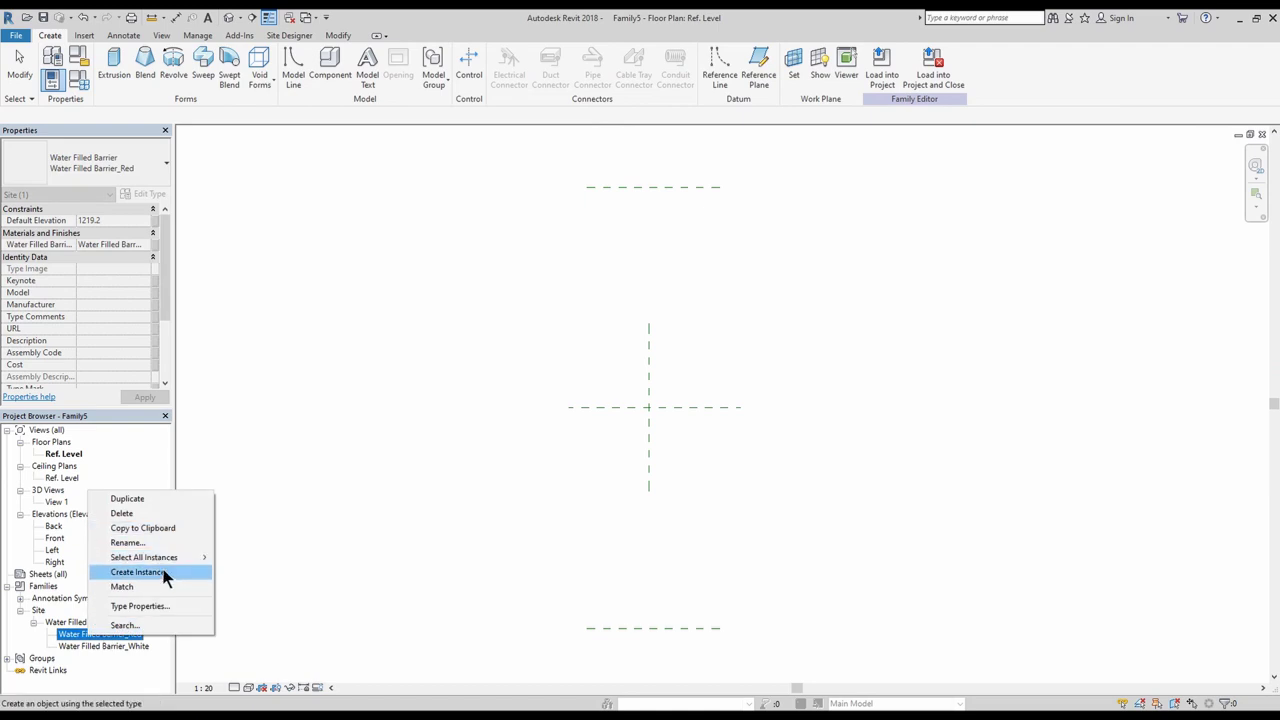
left_click(160, 572)
left_click(566, 84)
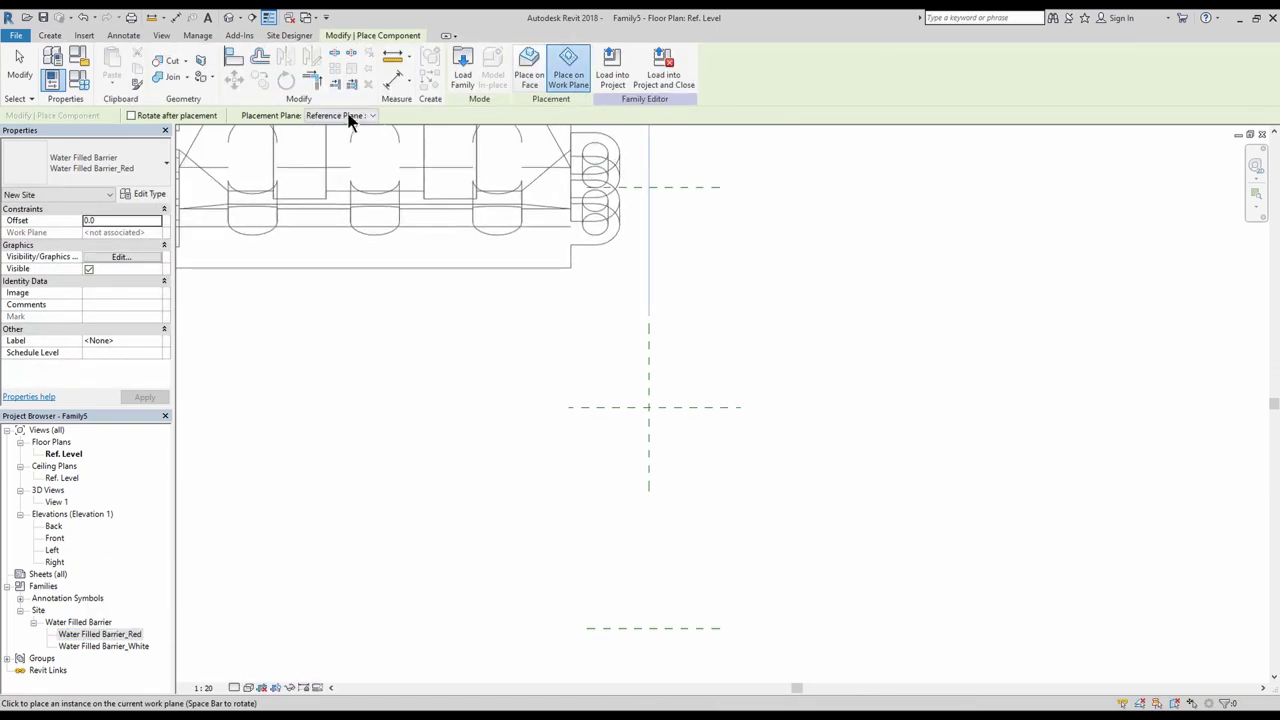
key("space")
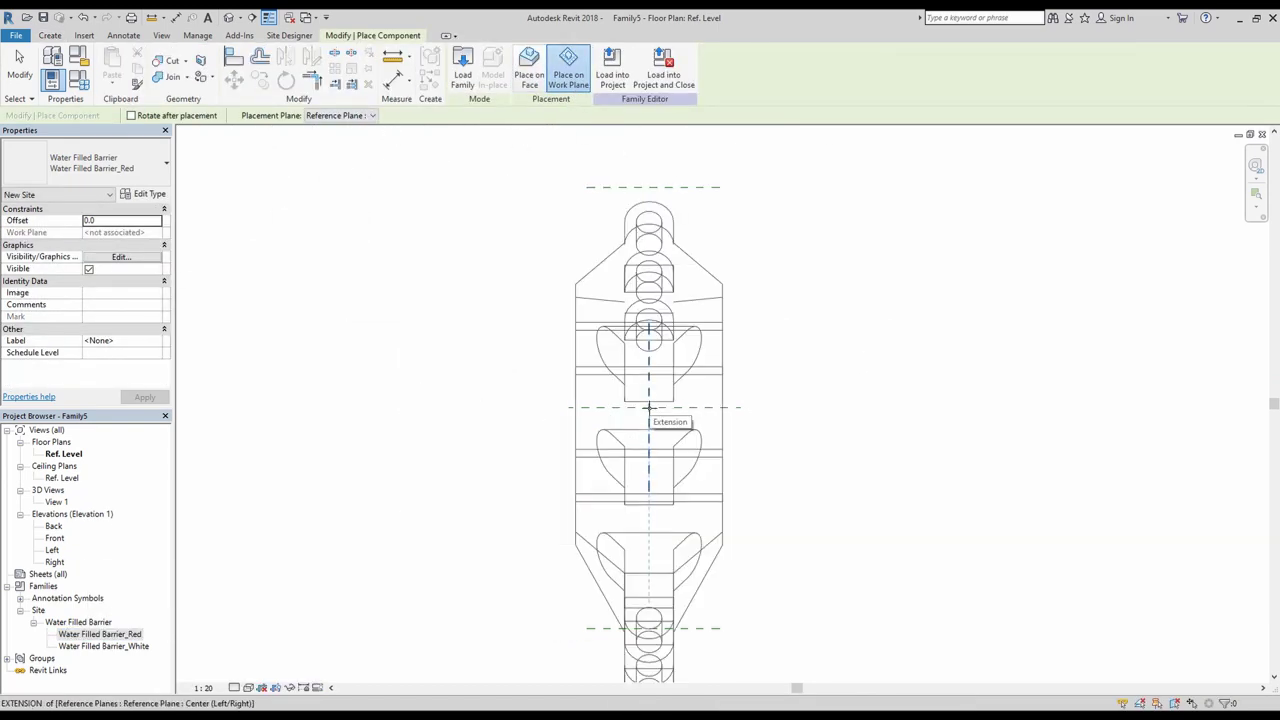
left_click(651, 407)
key("Escape")
key("Escape")
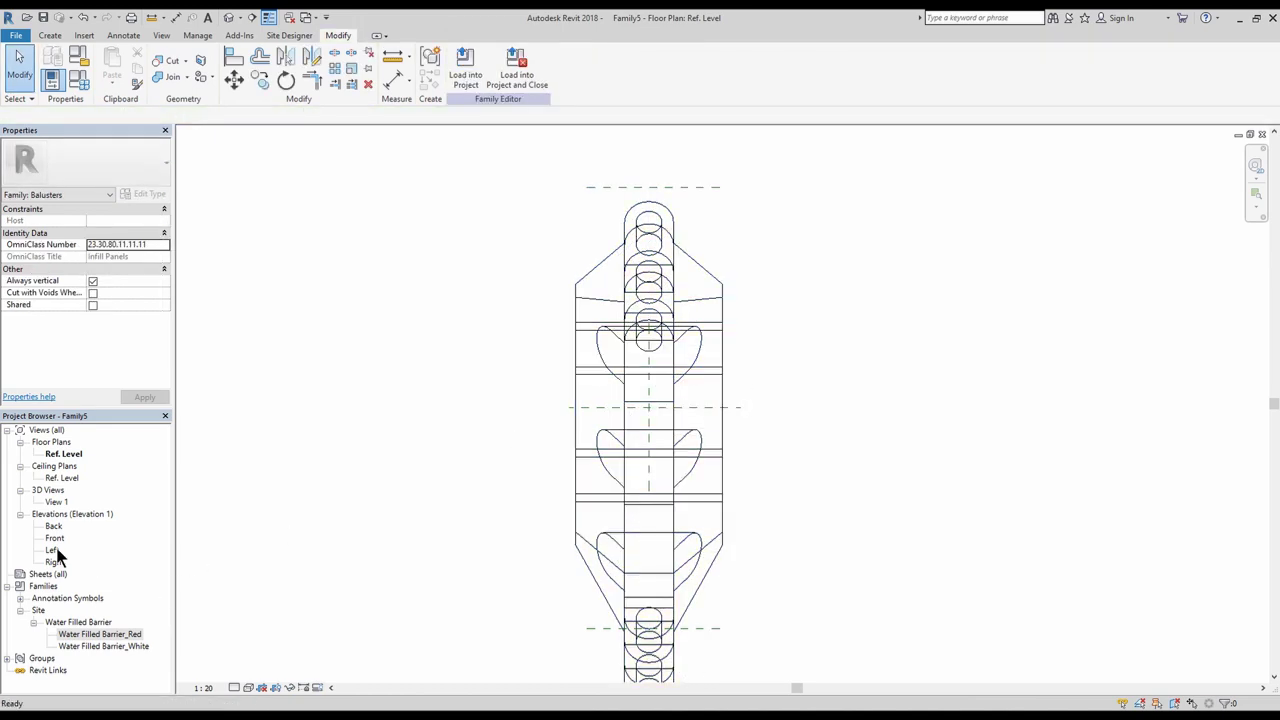
In the Left elevation, flip the barrier's work plane so it sits above the sloped reference plane.
double_click(55, 552)
left_click(570, 528)
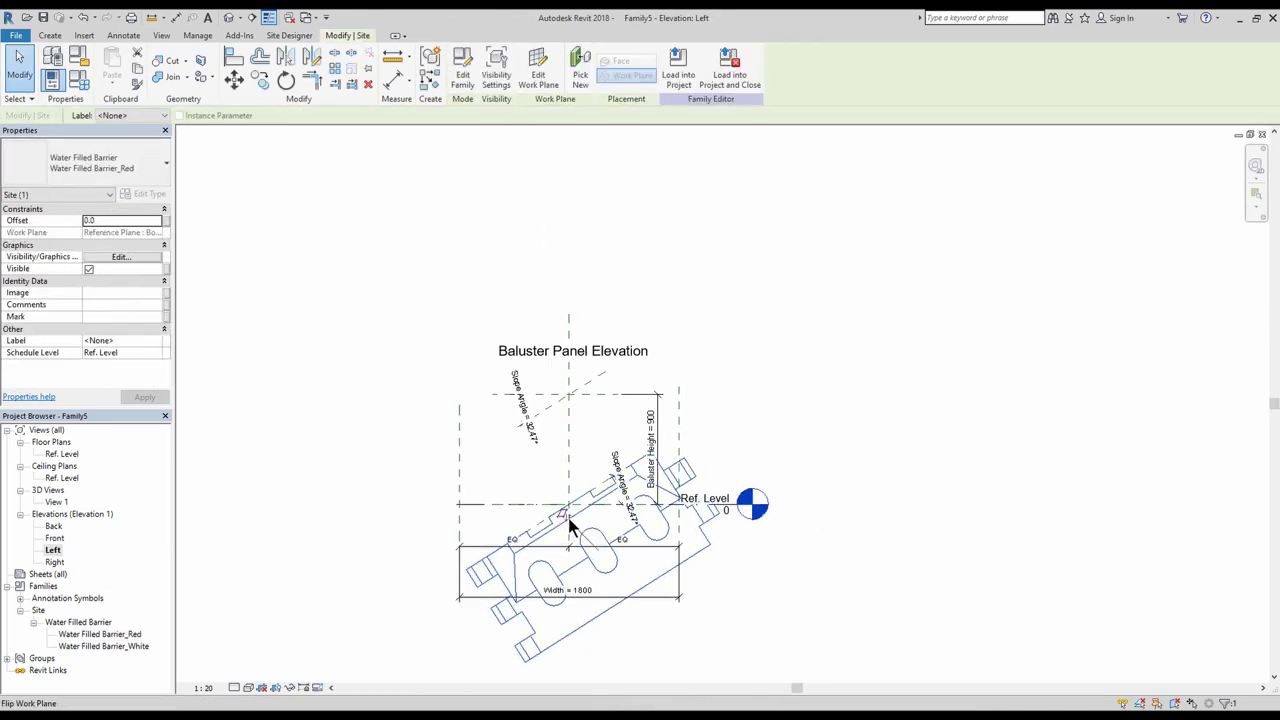
left_click(570, 525)
key("Escape")
Move the barrier down along the sloped bottom reference plane, away from the centre reference plane.
scroll(562, 515, "up", 3)
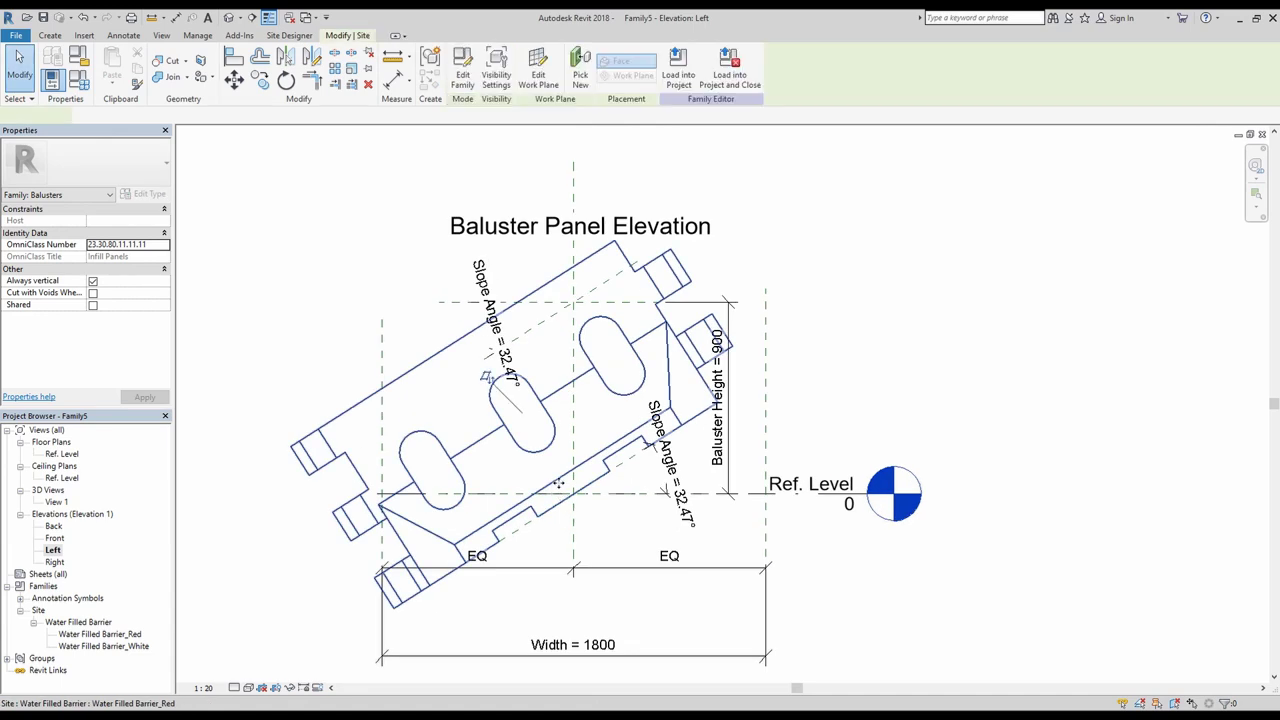
scroll(558, 483, "up", 2)
key("m")
key("v")
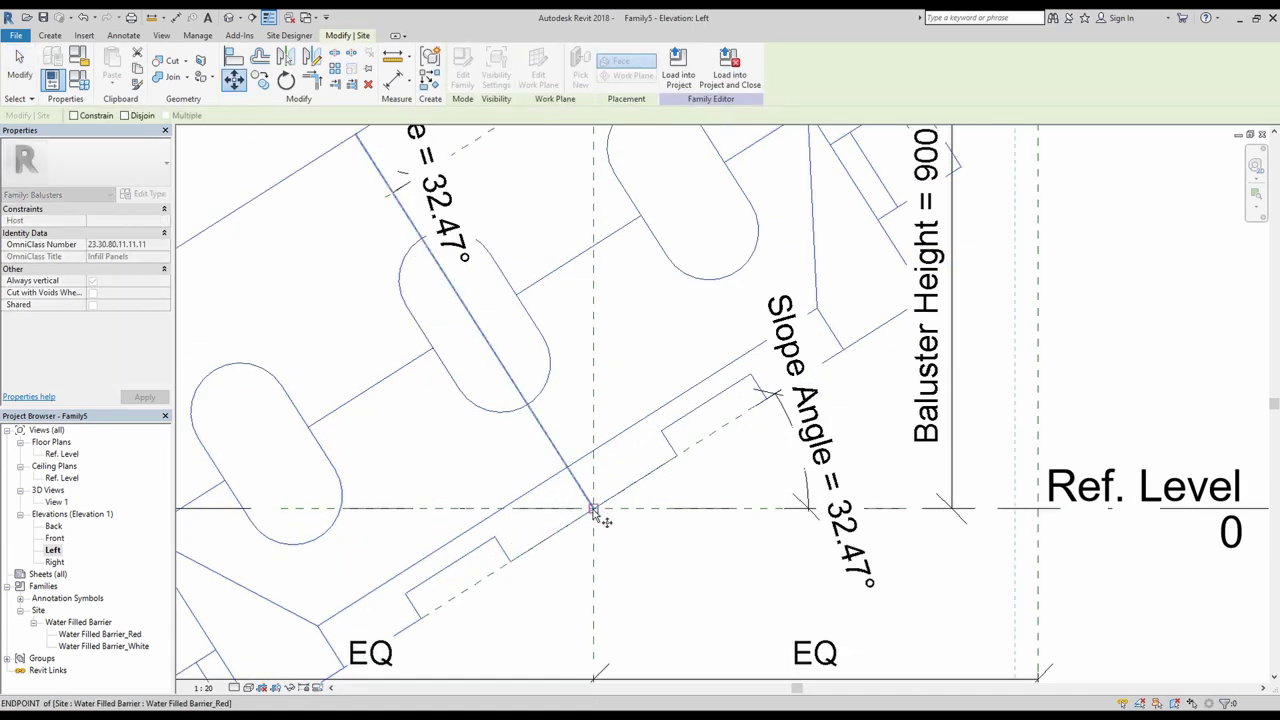
left_click(593, 510)
left_click(523, 548)
key("Escape")
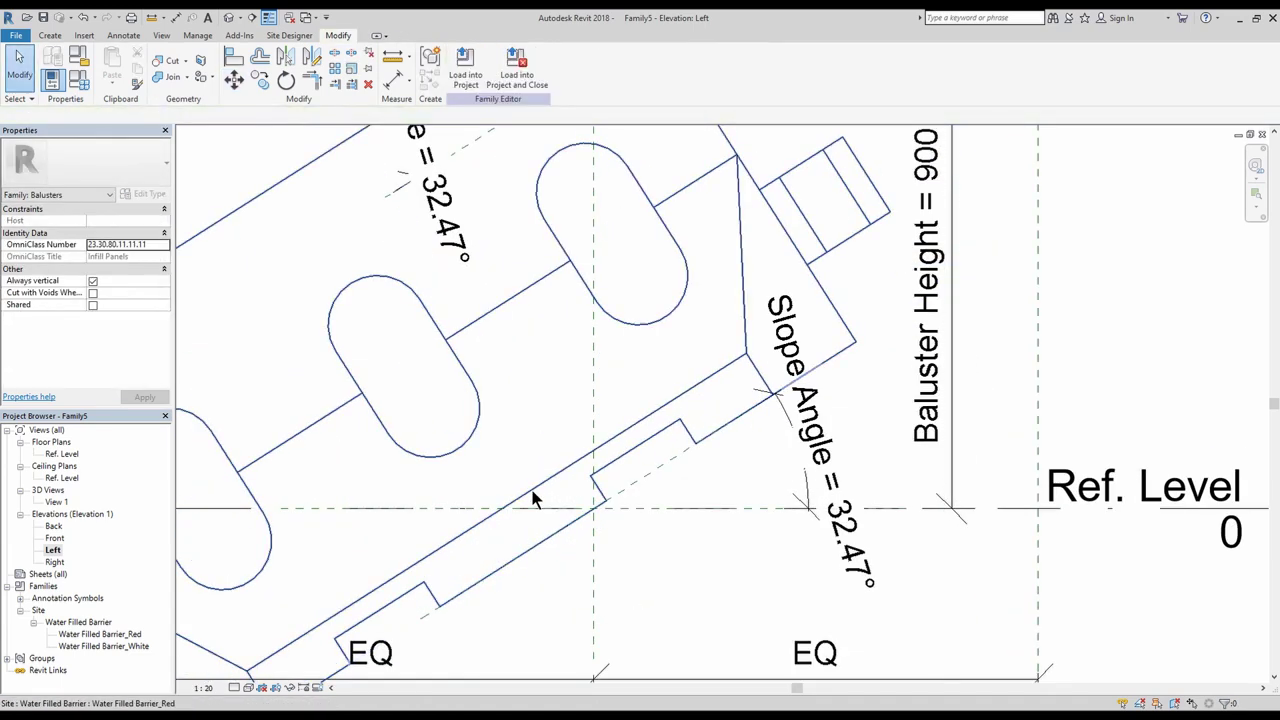
Move the barrier up along the slope so its bottom-edge endpoint meets the intersection of the centre reference plane and Ref. Level.
left_click(532, 491)
key("m")
key("v")
left_click(523, 554)
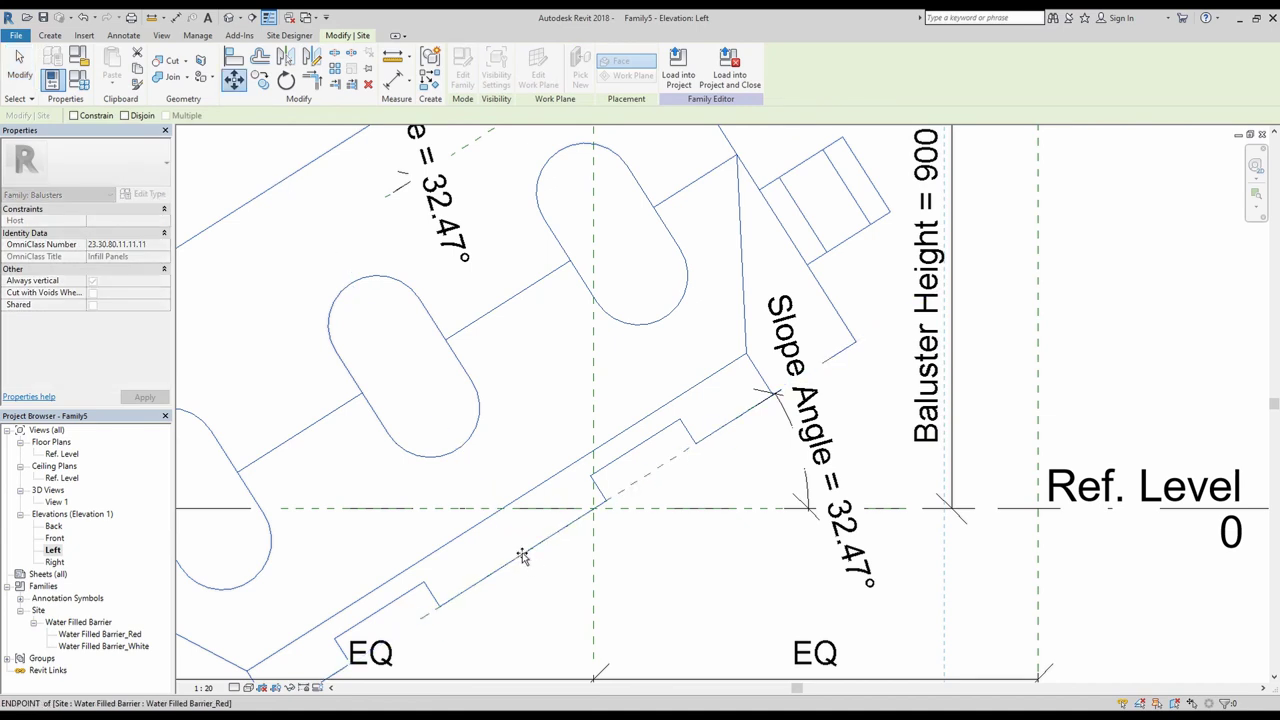
left_click(593, 510)
scroll(534, 488, "down", 4)
left_click(370, 366)
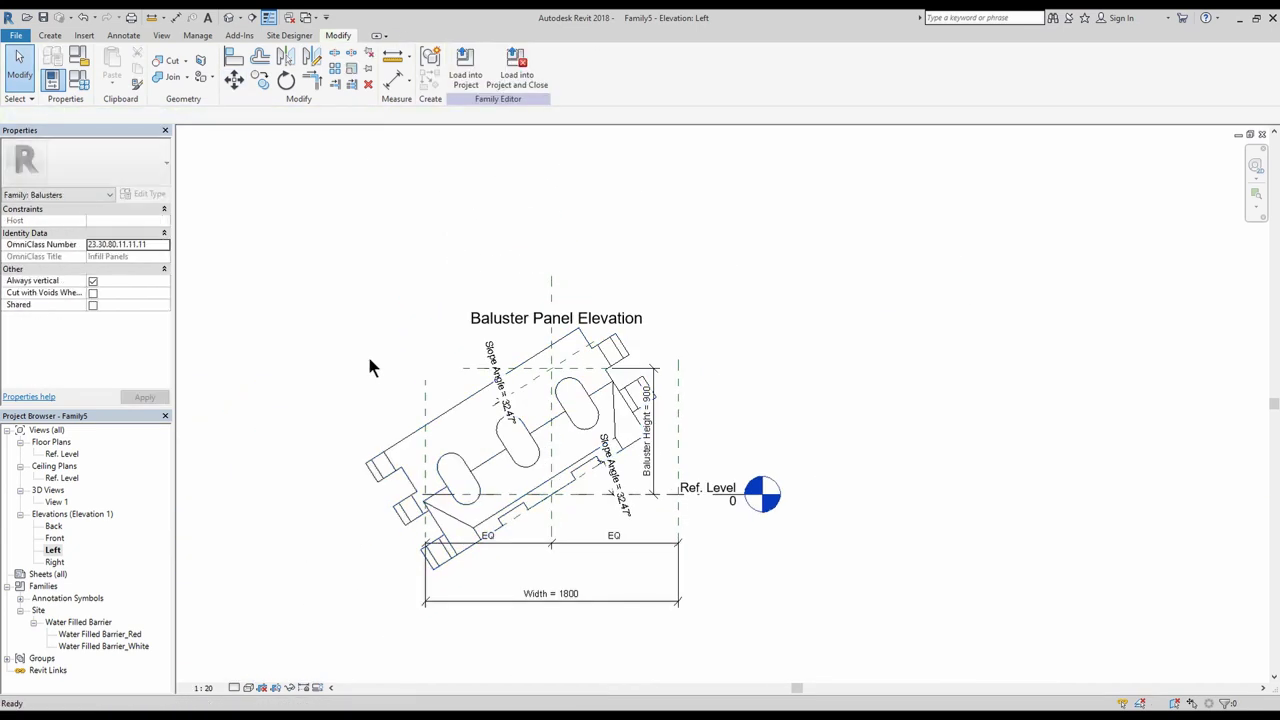
Flex the baluster panel family by applying Slope Angle values of 25° and 20° in turn, keeping 20°.
left_click(82, 88)
left_click_drag(611, 223, 889, 231)
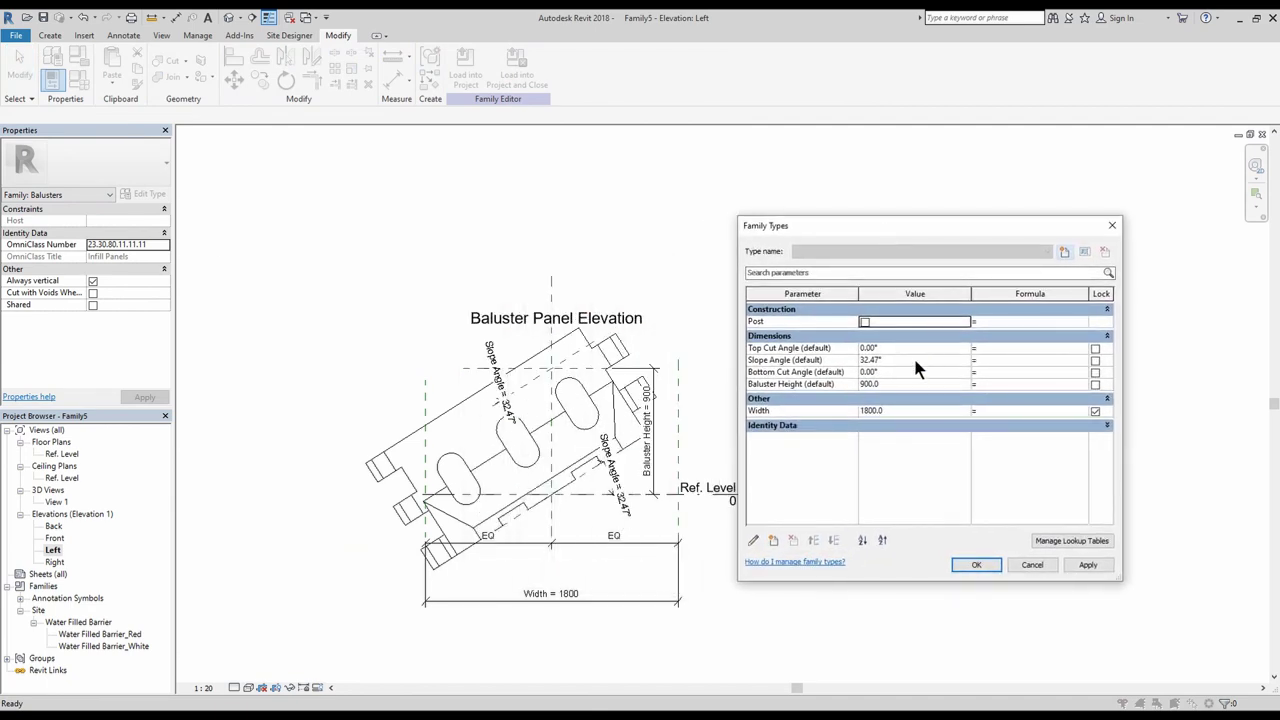
left_click(914, 360)
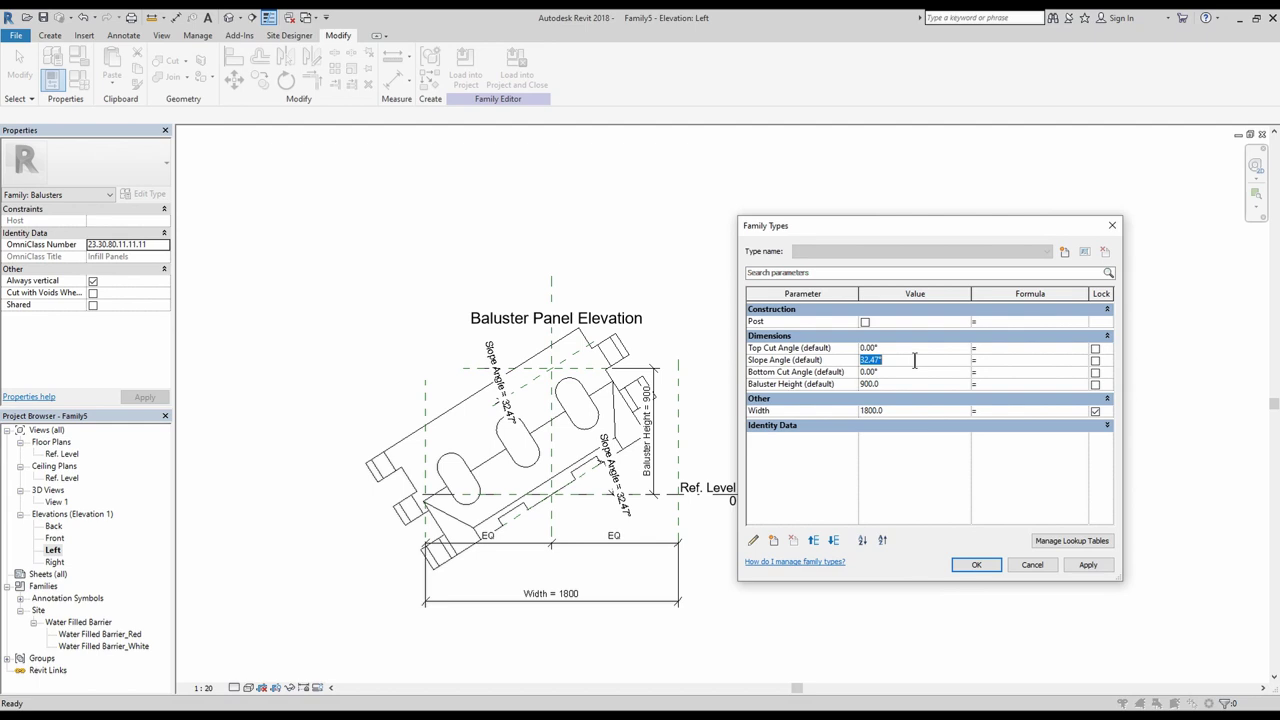
left_click(1088, 565)
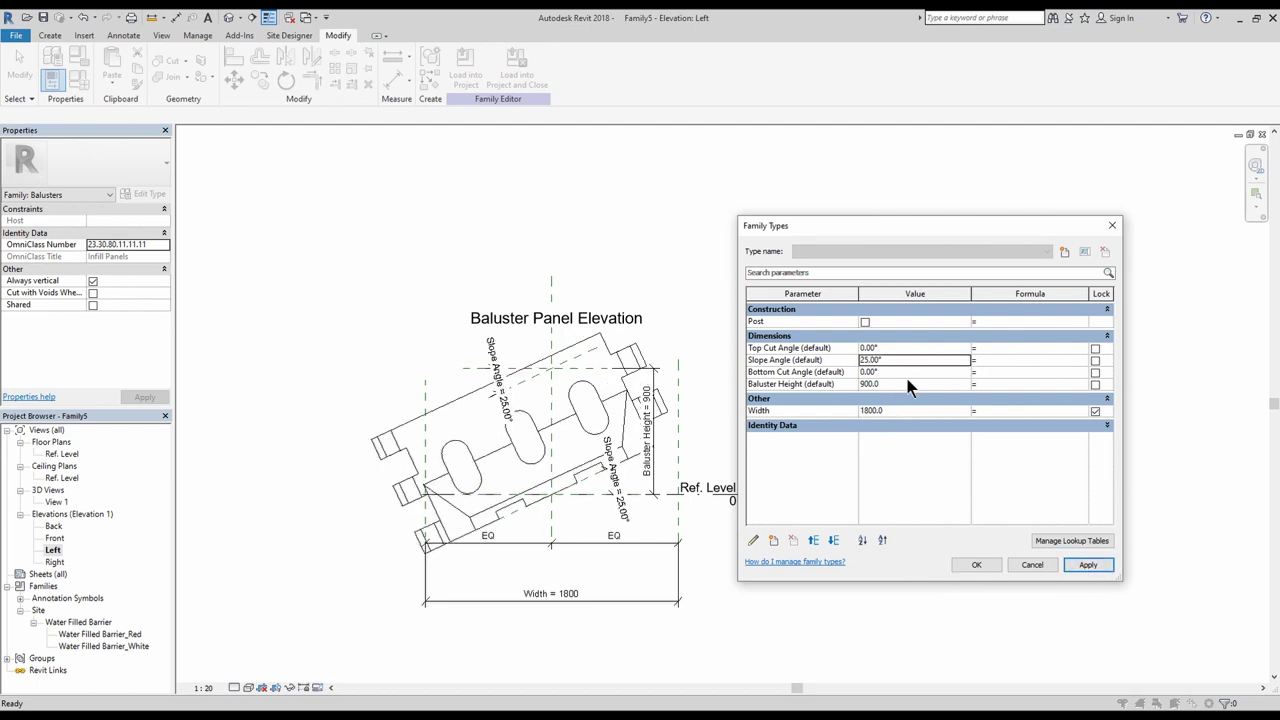
left_click(922, 358)
type("20")
left_click(1085, 566)
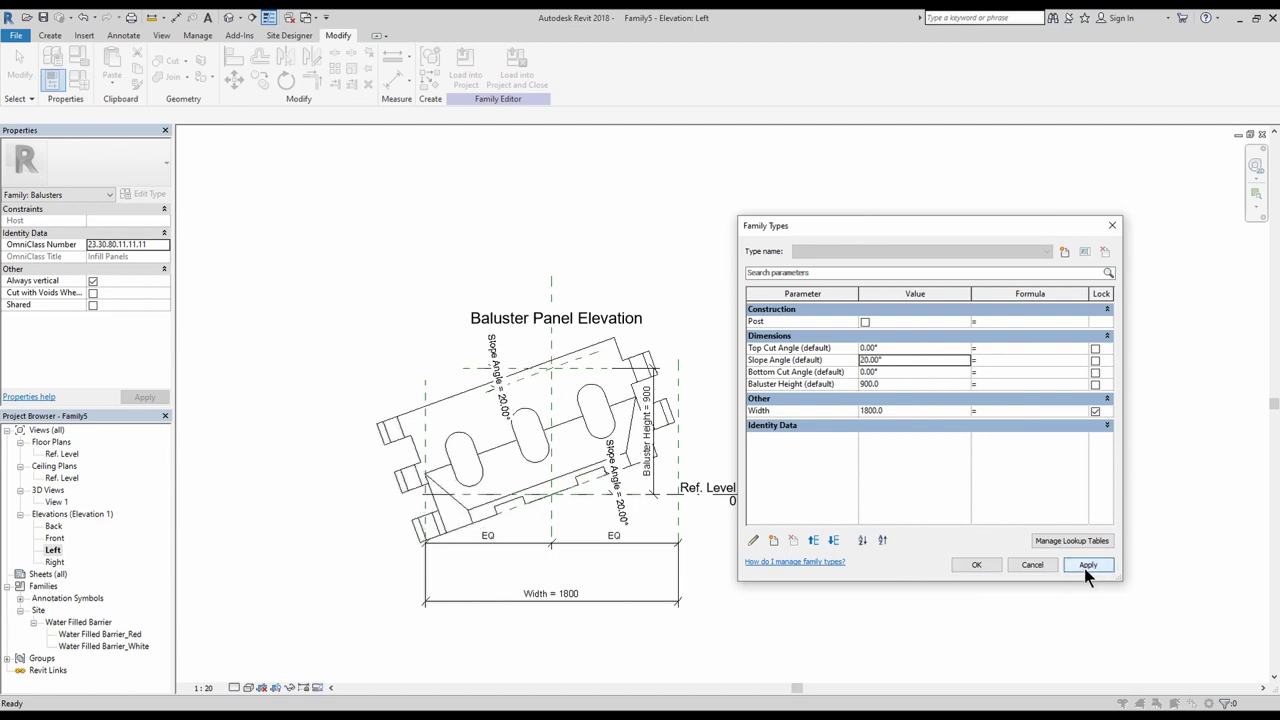
left_click(977, 565)
Label the nested barrier with a new family type parameter named Water Filled Barrier Colour.
scroll(520, 478, "up", 1)
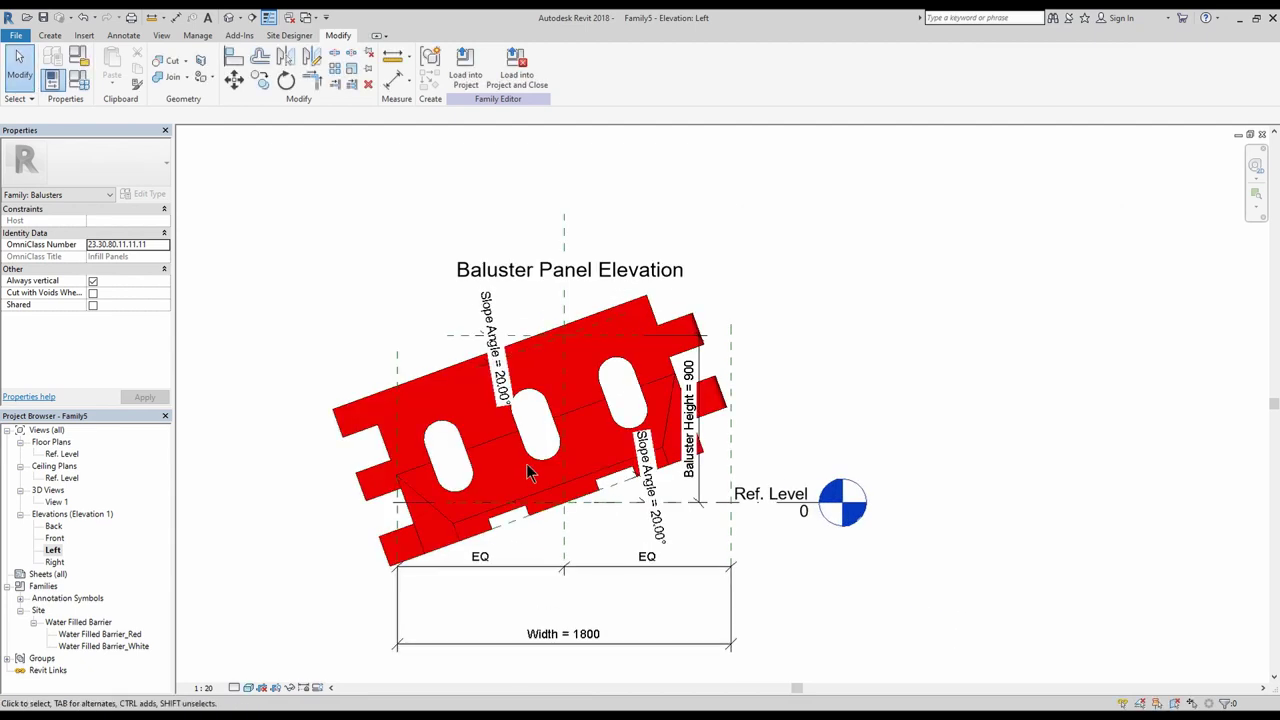
left_click(532, 462)
left_click(128, 137)
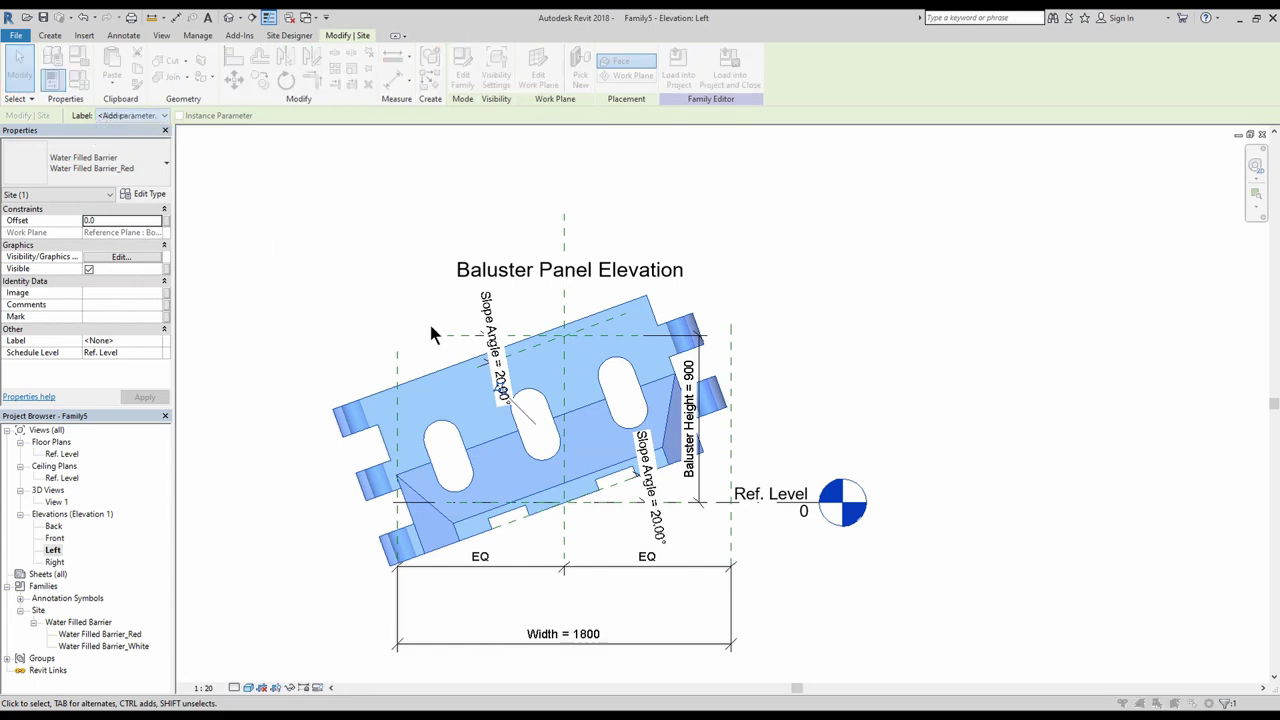
type("Water Filled Barrier")
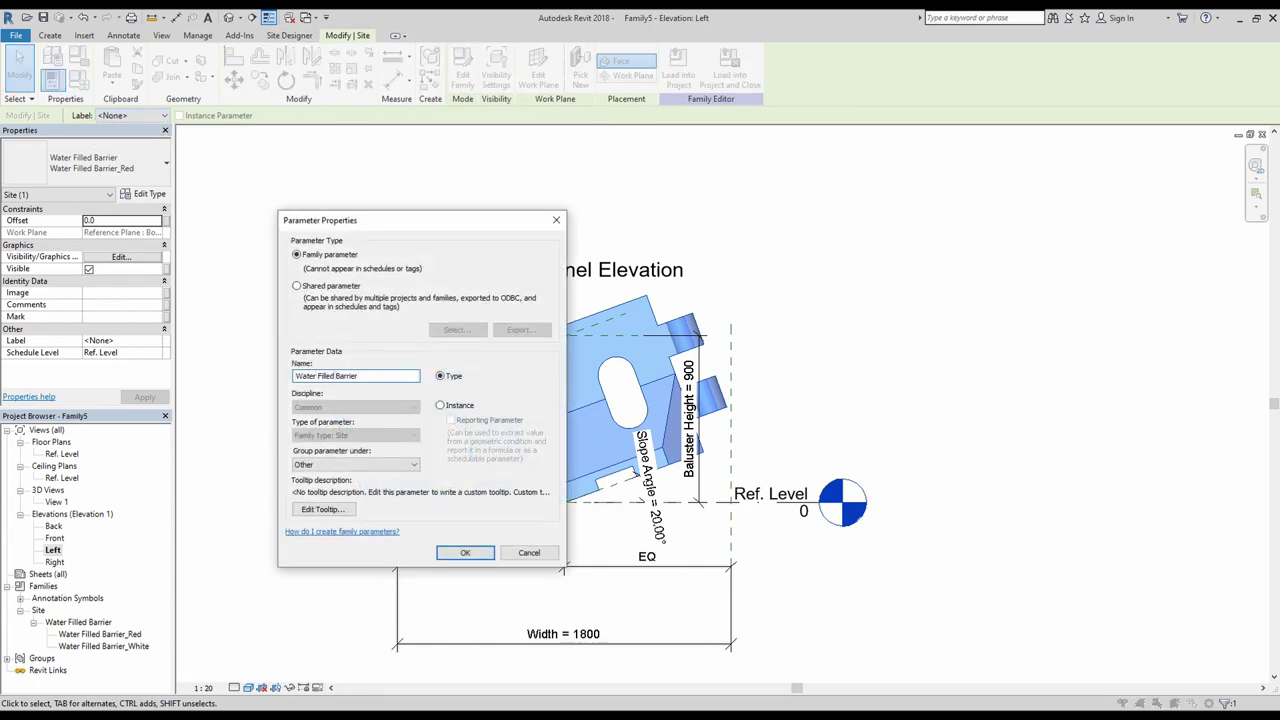
type(" Colour")
key("Return")
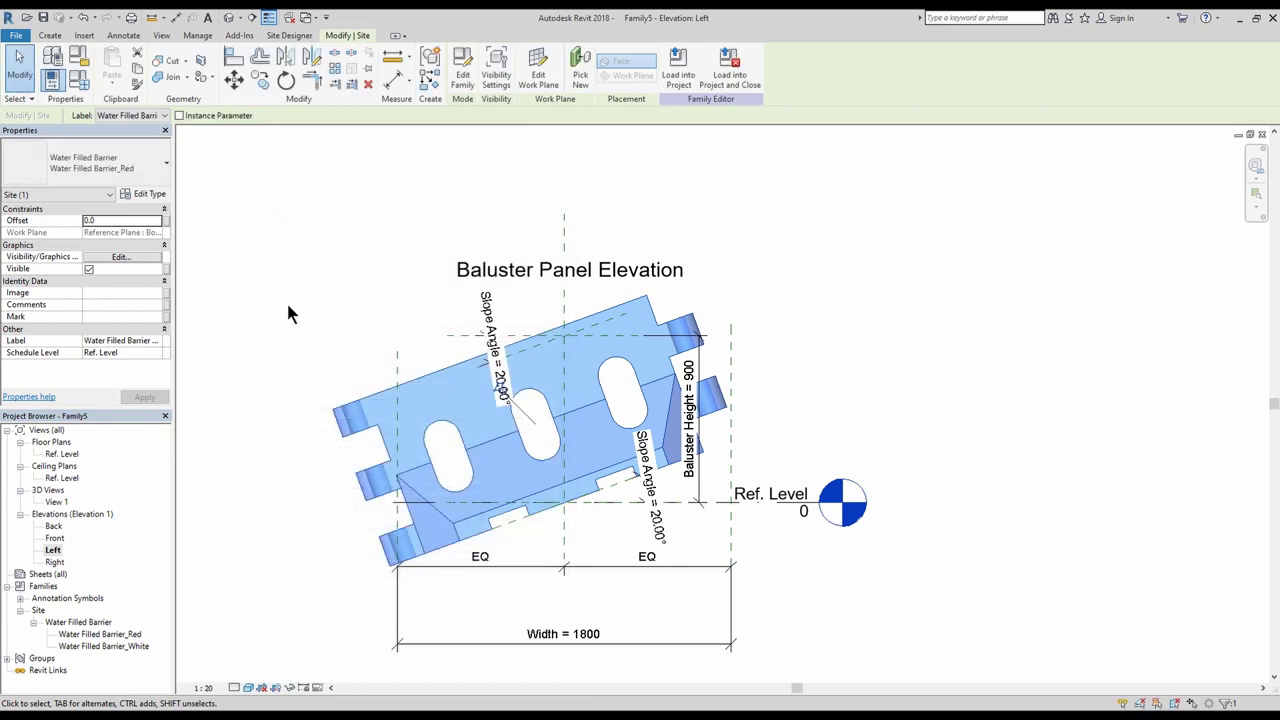
left_click(286, 300)
Create a family type named Water Filled Barrier_Red with its Water Filled Barrier Colour set to the red barrier.
left_click(77, 84)
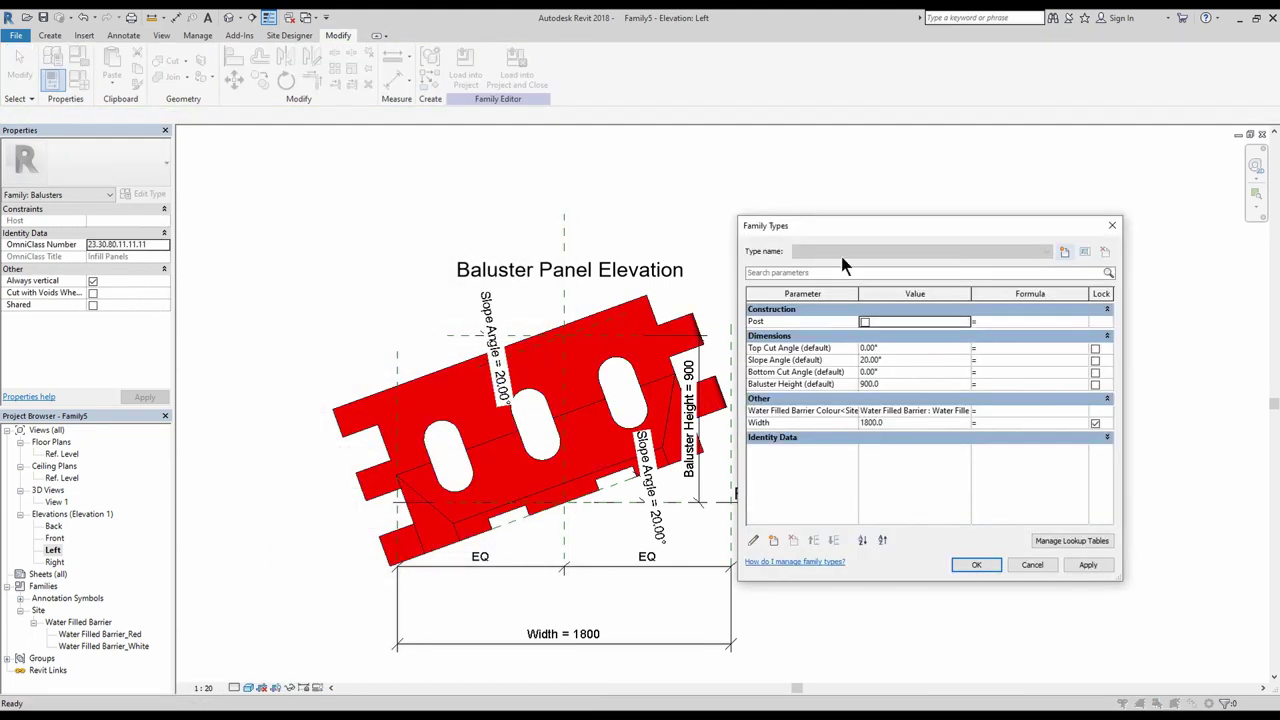
left_click(1064, 252)
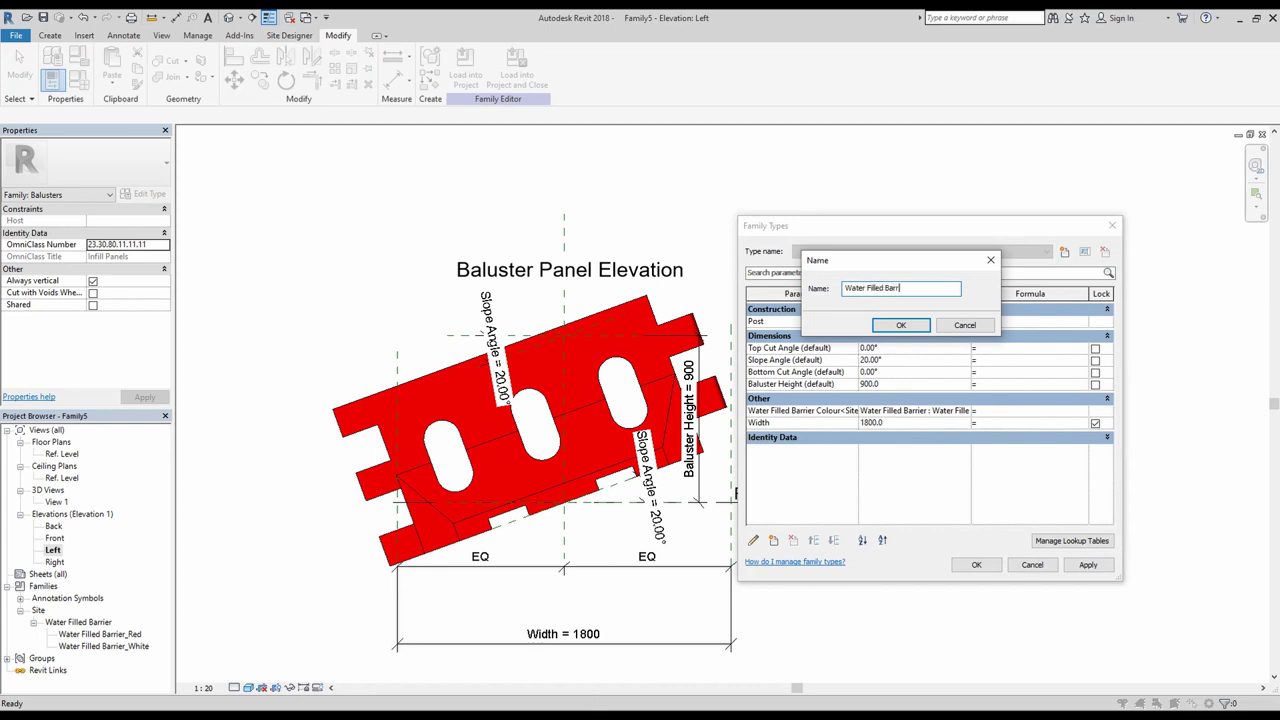
type("Water Filled Barrier_Red")
key("Return")
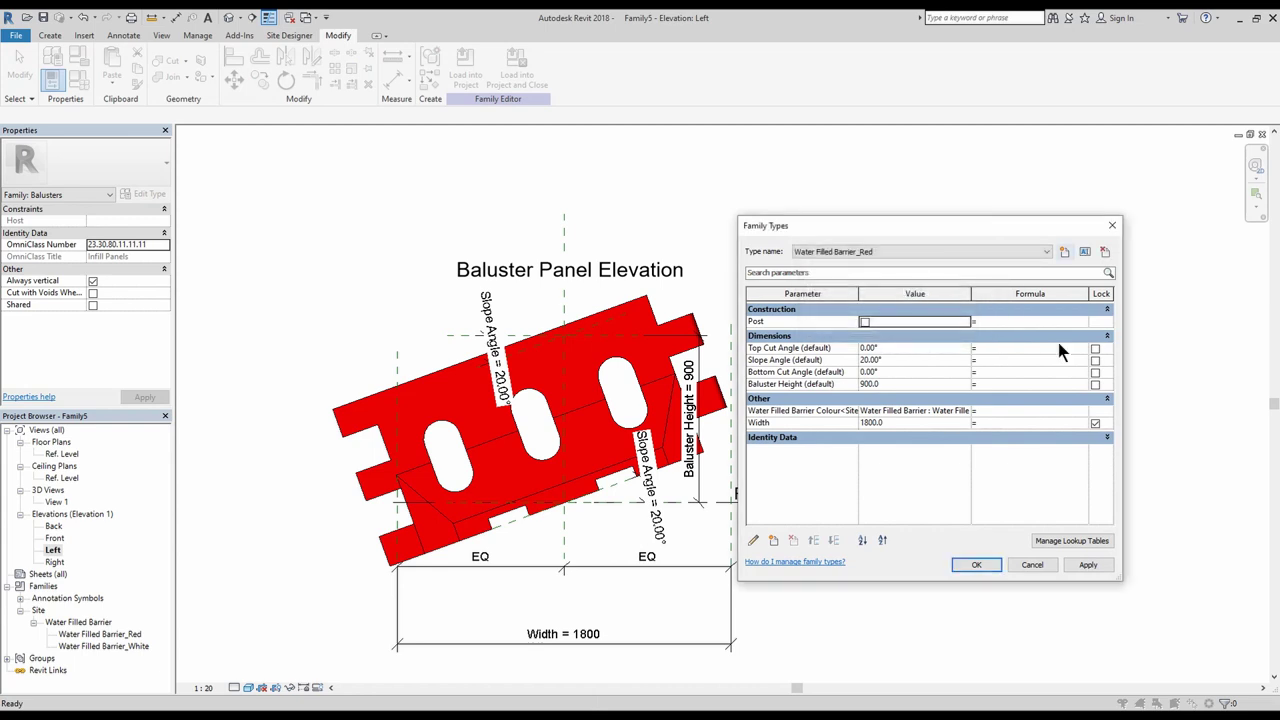
left_click(966, 412)
left_click(972, 422)
Create a family type named Water Filled Barrier_White with its Water Filled Barrier Colour set to the white barrier, and apply it.
left_click(1065, 252)
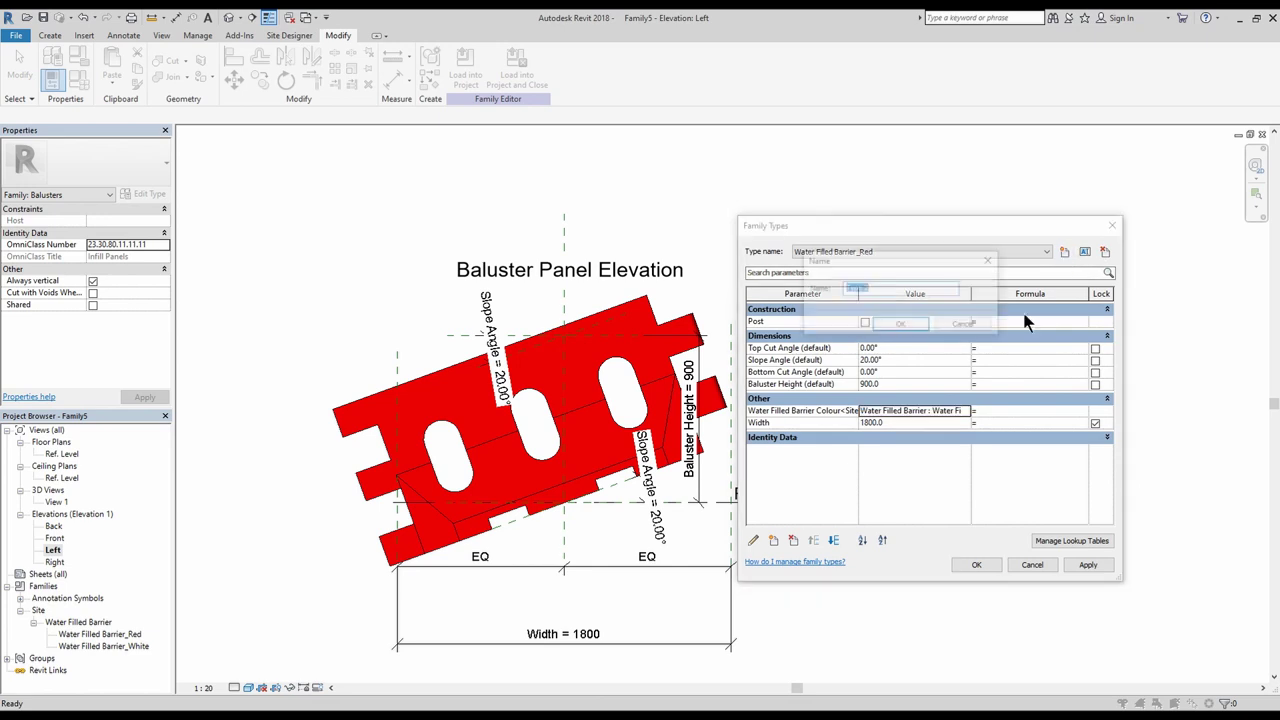
type("Water Filled Barrier_White")
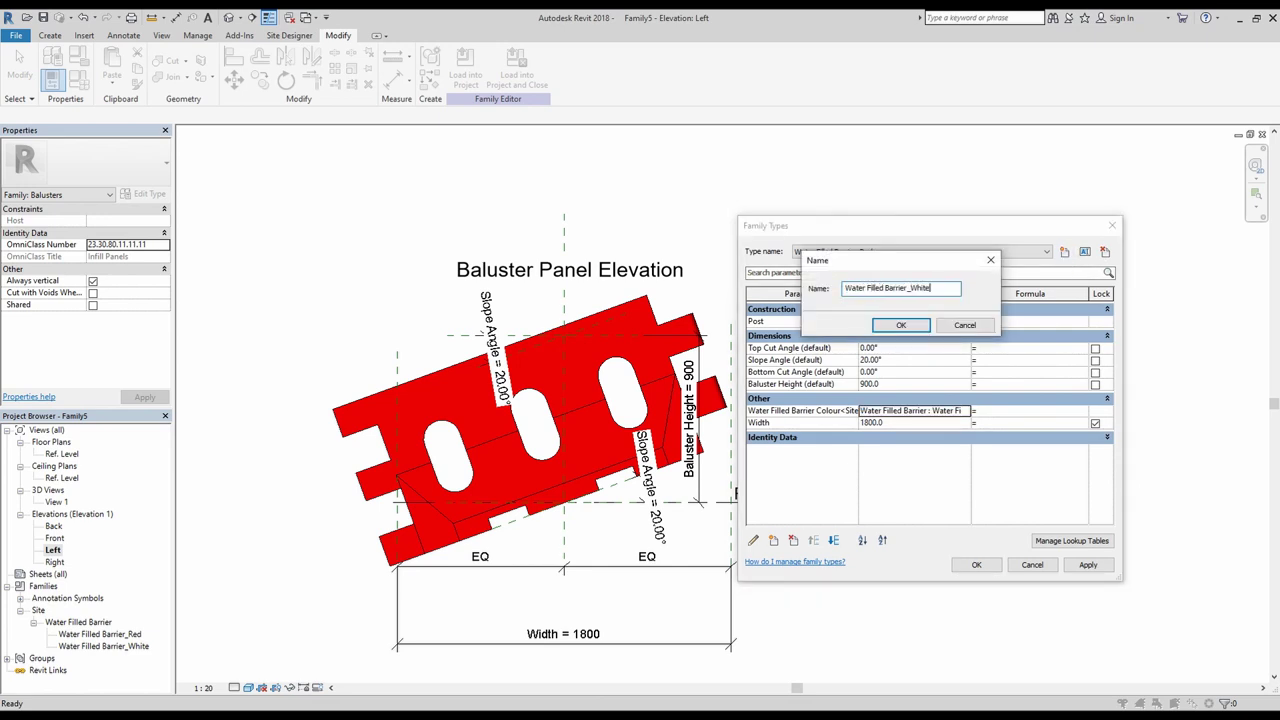
key("Return")
left_click(950, 411)
left_click(965, 411)
left_click(972, 435)
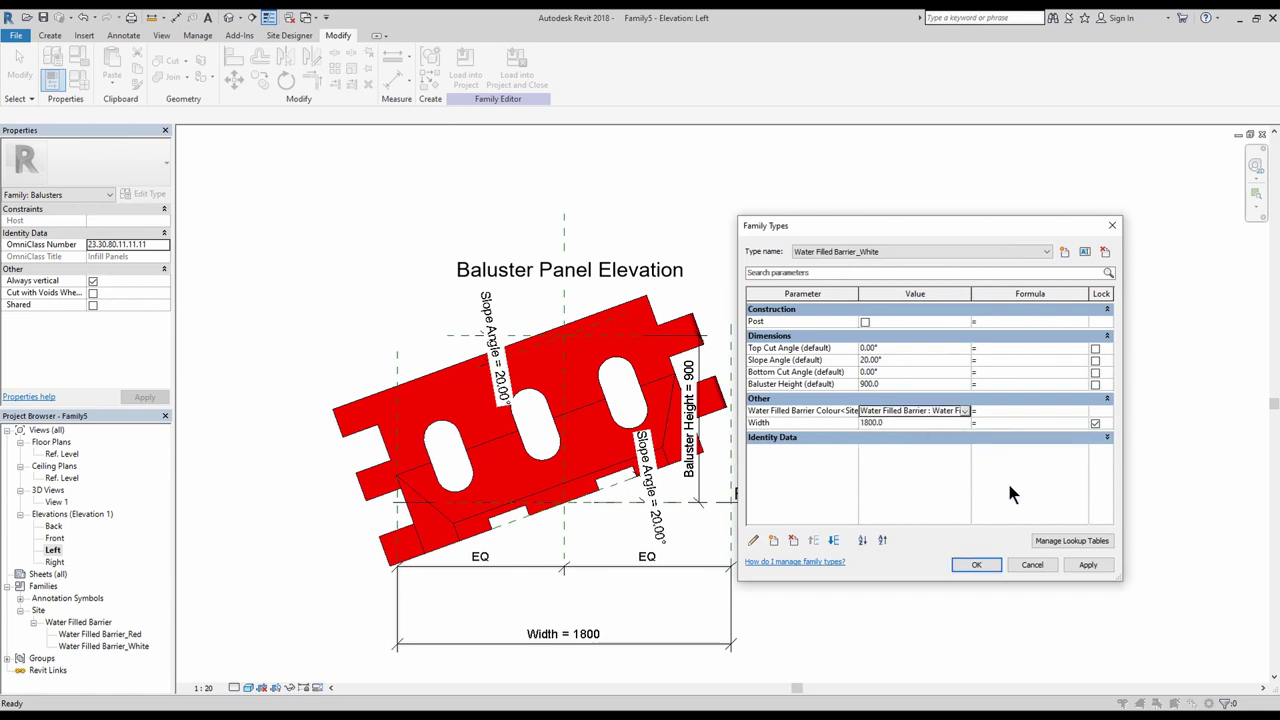
left_click(1068, 565)
left_click(976, 565)
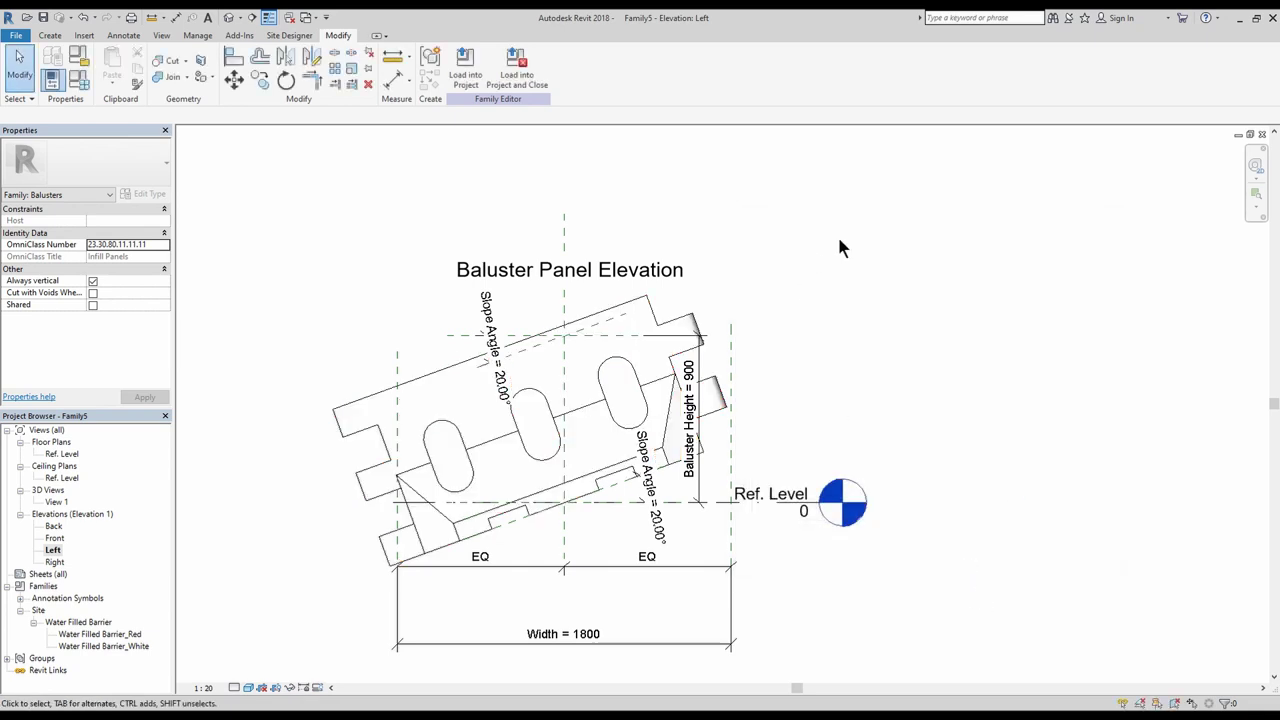
Save the family as Baluster_Water Filled Barrier in the Water Filled Barrier folder under Practical BIM on the D: drive.
key("ctrl+s")
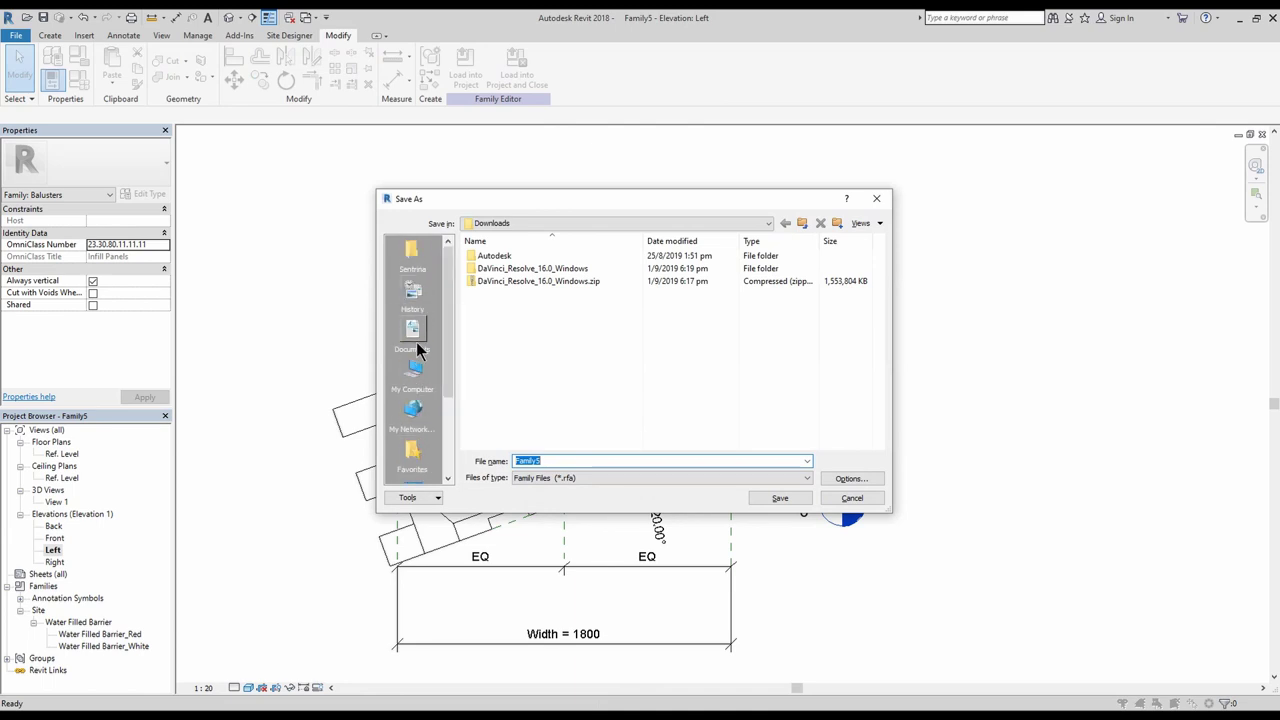
left_click(413, 372)
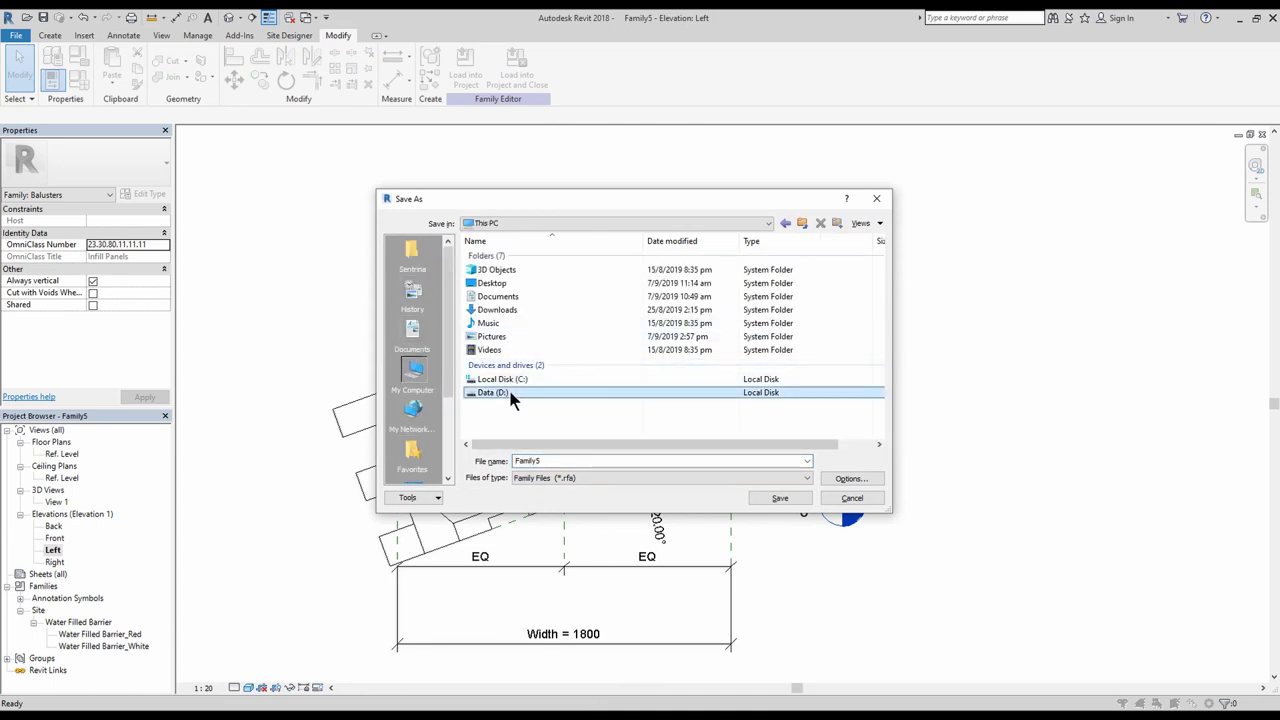
double_click(512, 393)
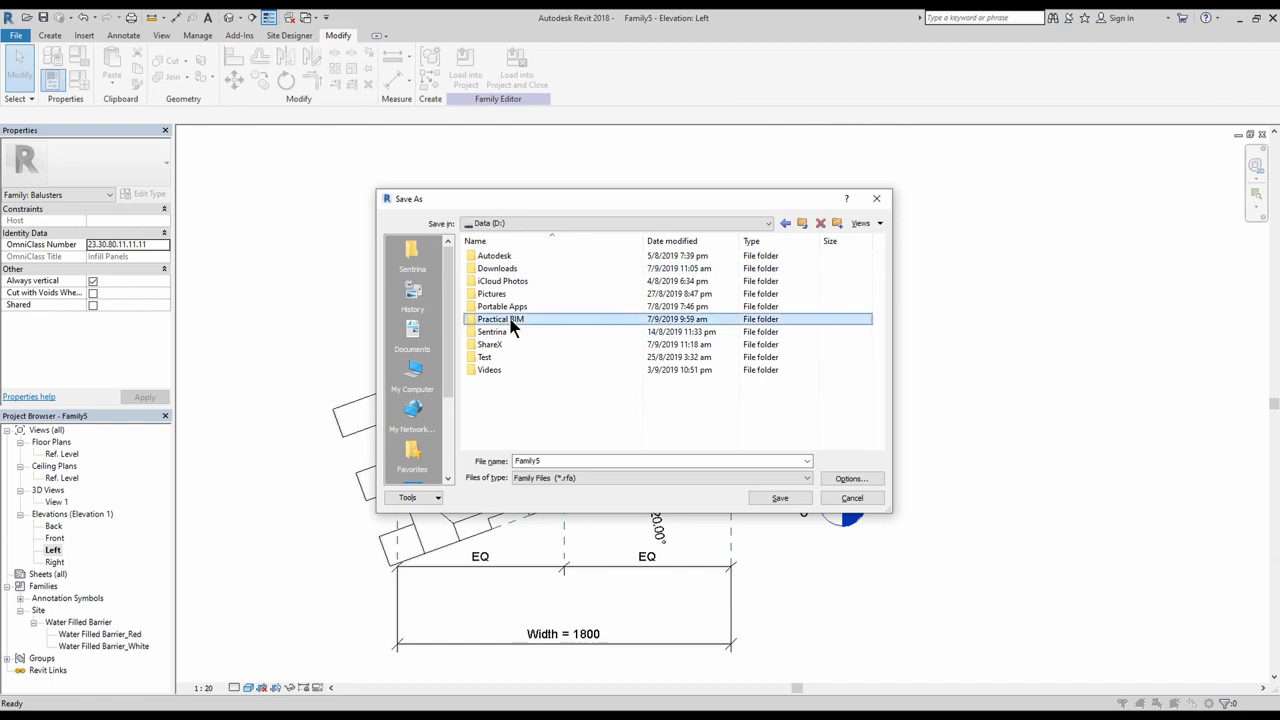
double_click(500, 318)
double_click(505, 256)
left_click(530, 270)
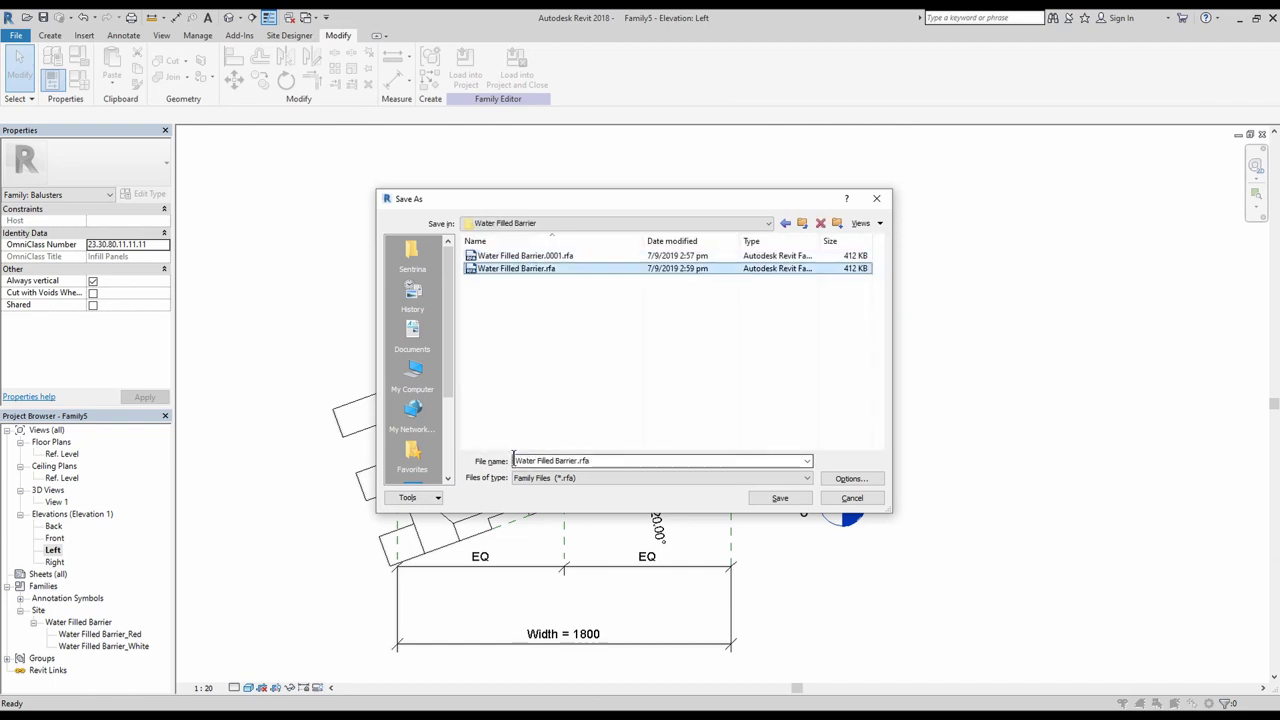
left_click_drag(538, 461, 517, 461)
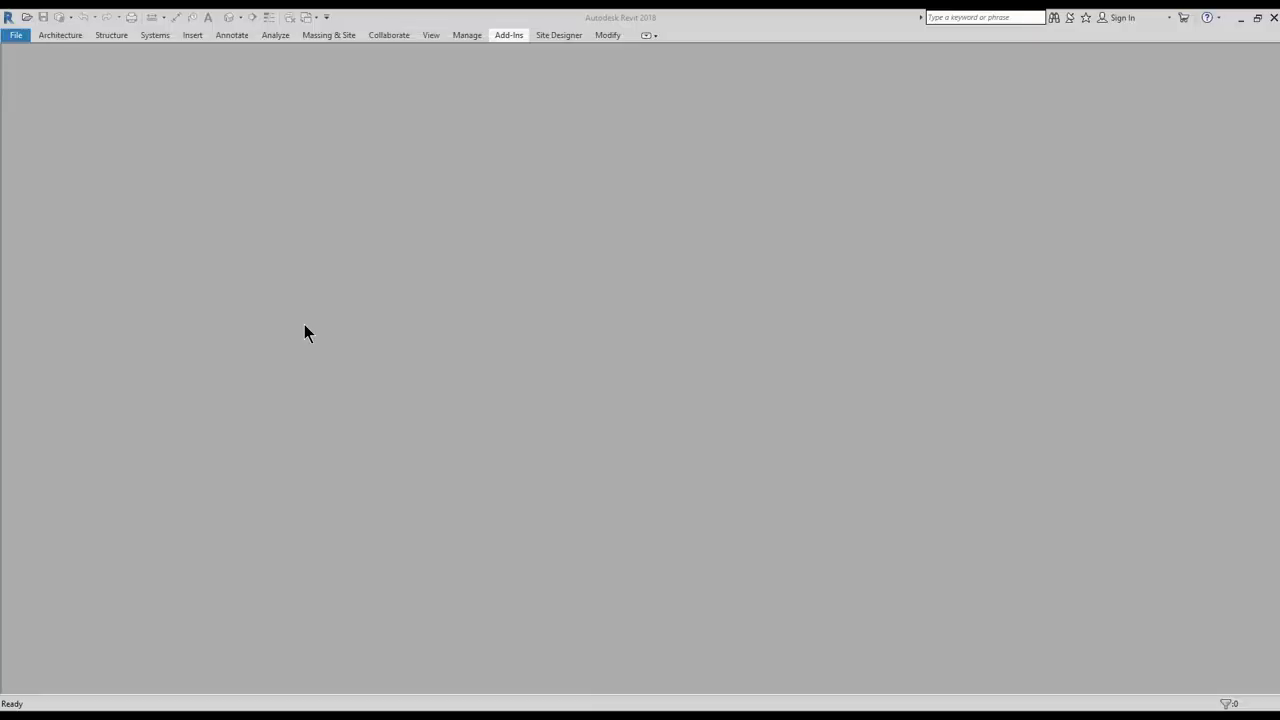
Create a new project from the Construction Template.
left_click(16, 35)
mouse_move(62, 92)
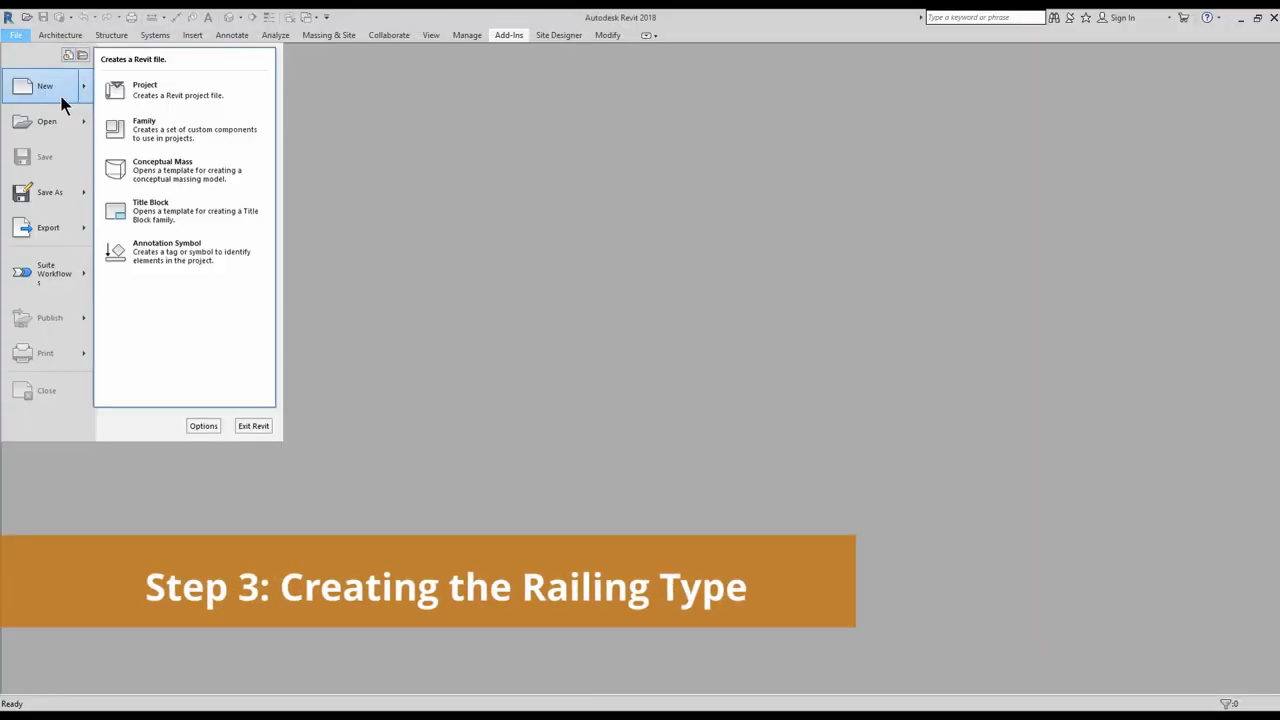
left_click(180, 93)
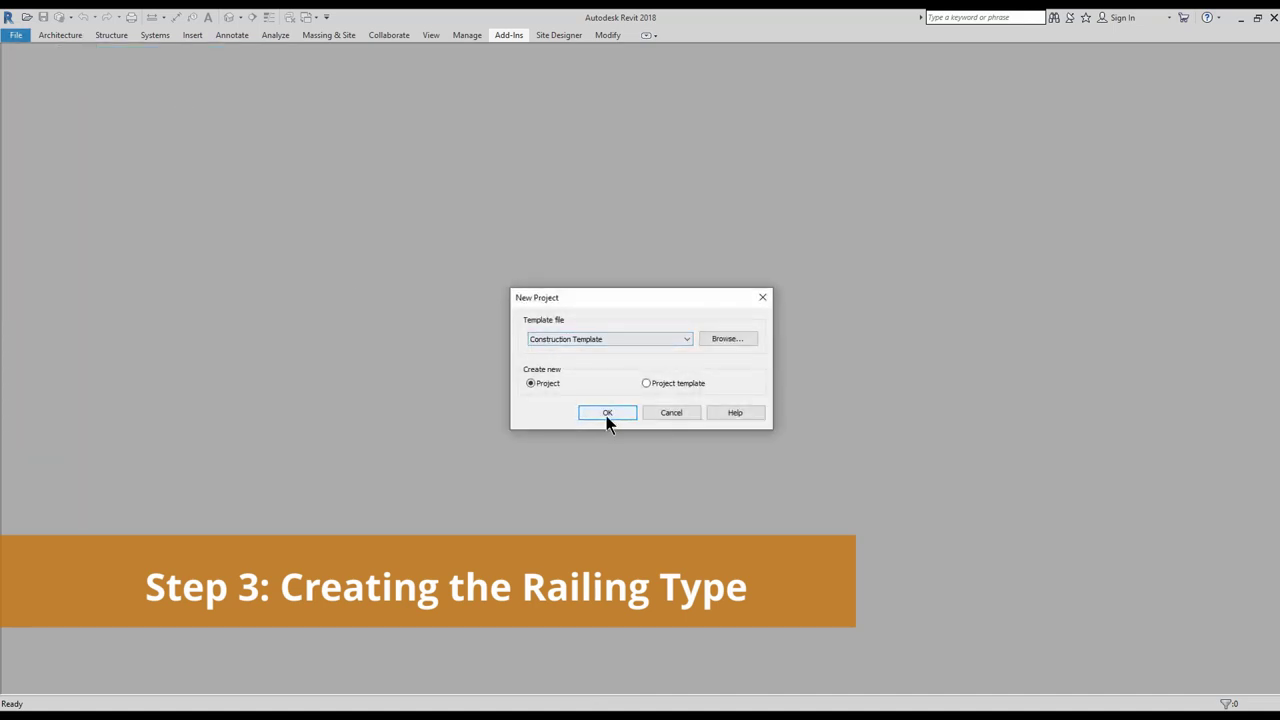
left_click(607, 413)
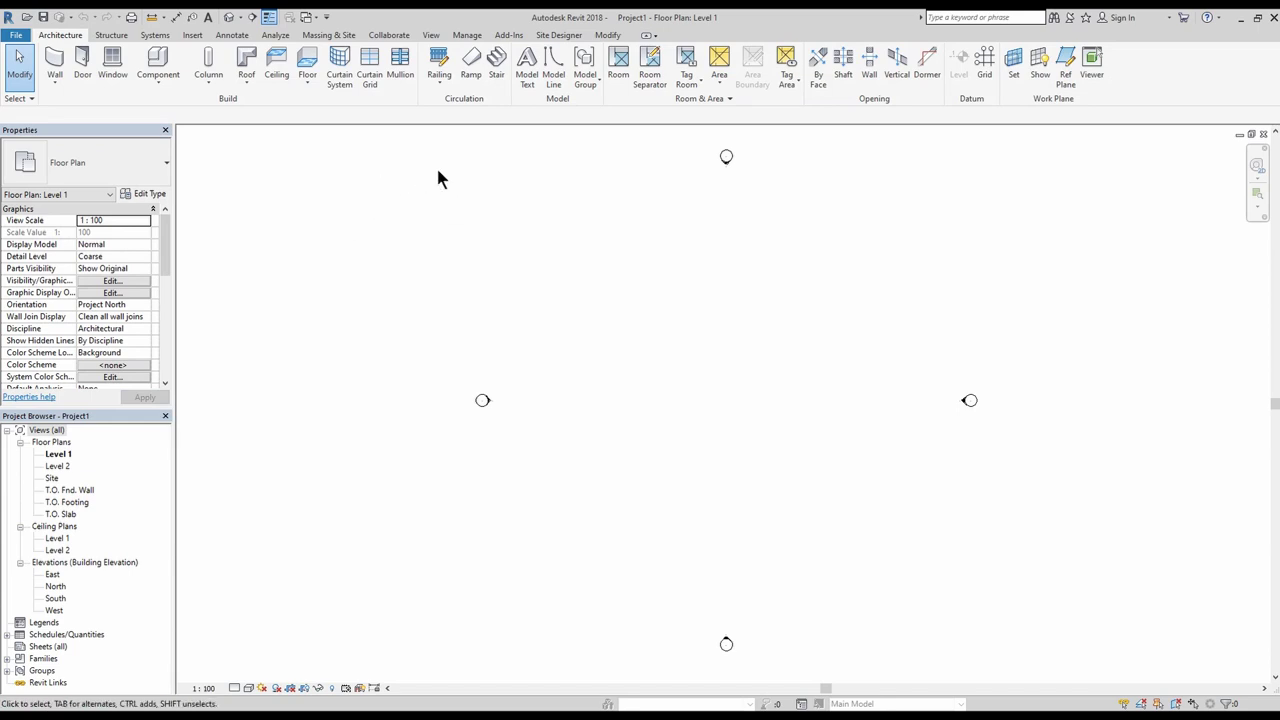
Load the Baluster_Water Filled Barrier.rfa family into the project from D:, Practical BIM, Water Filled Barrier.
left_click(192, 36)
left_click(473, 84)
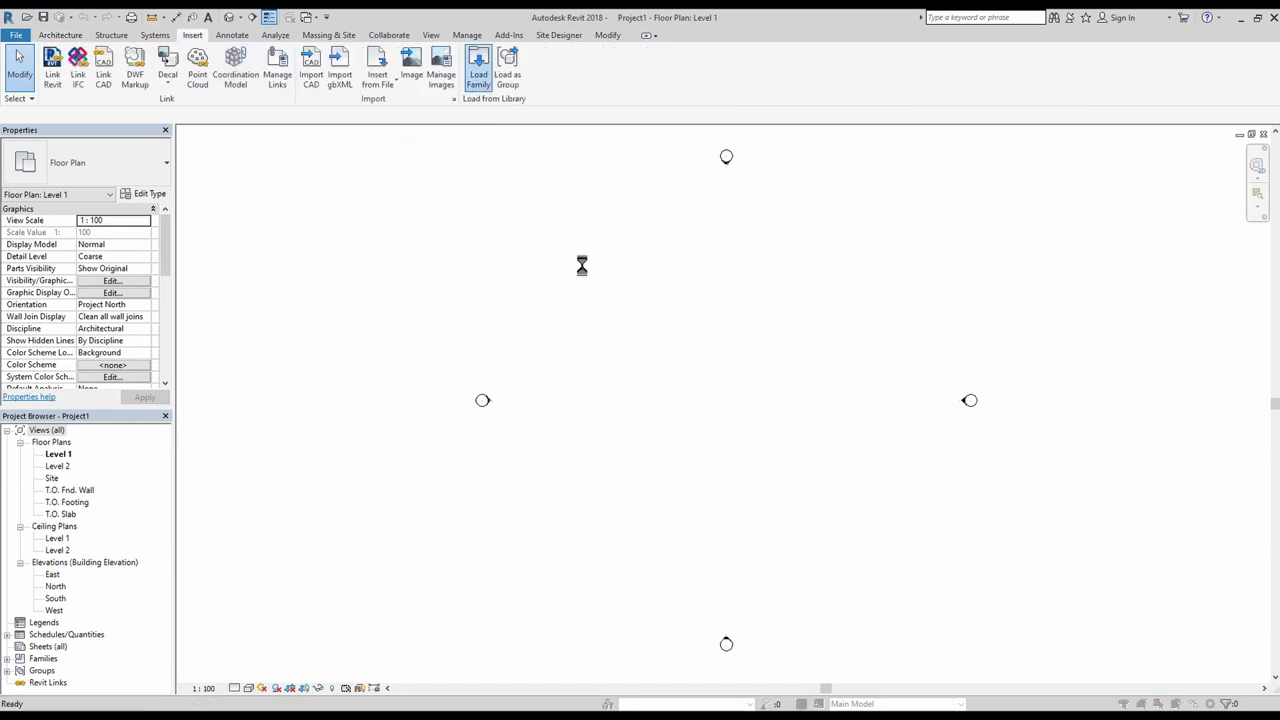
left_click_drag(446, 365, 449, 330)
left_click(418, 262)
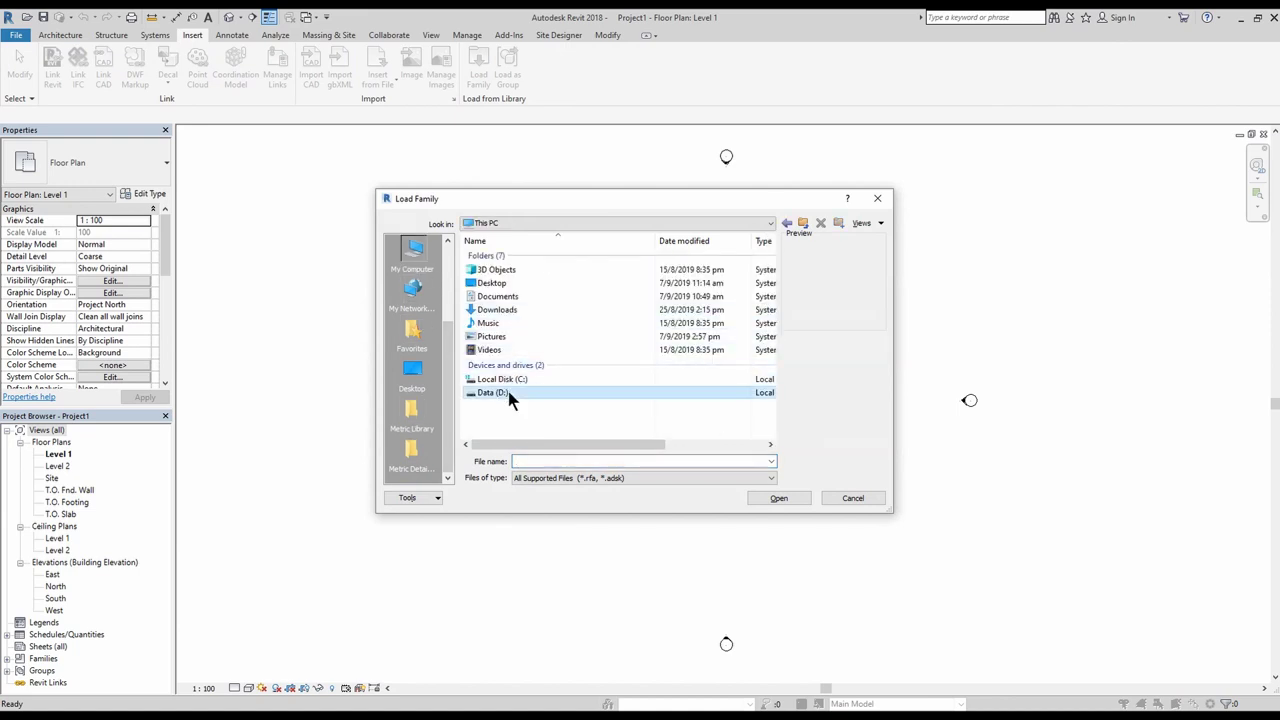
double_click(508, 391)
double_click(518, 319)
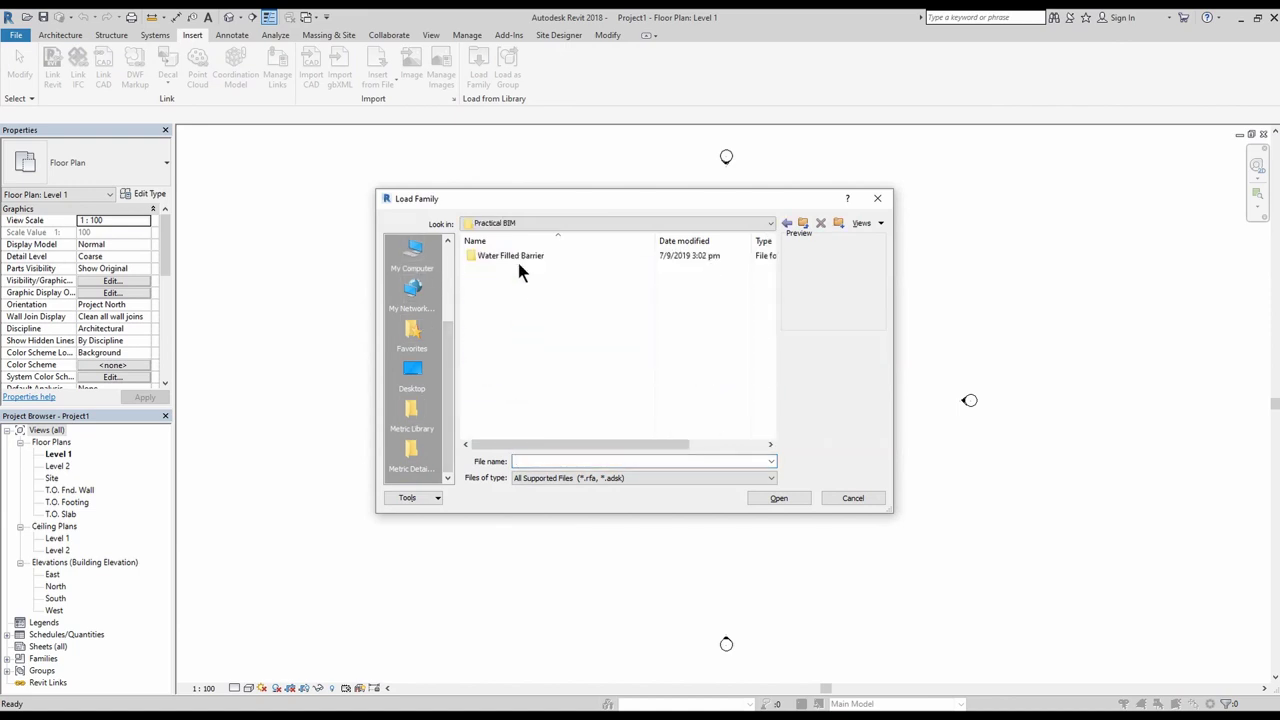
double_click(518, 256)
left_click(540, 258)
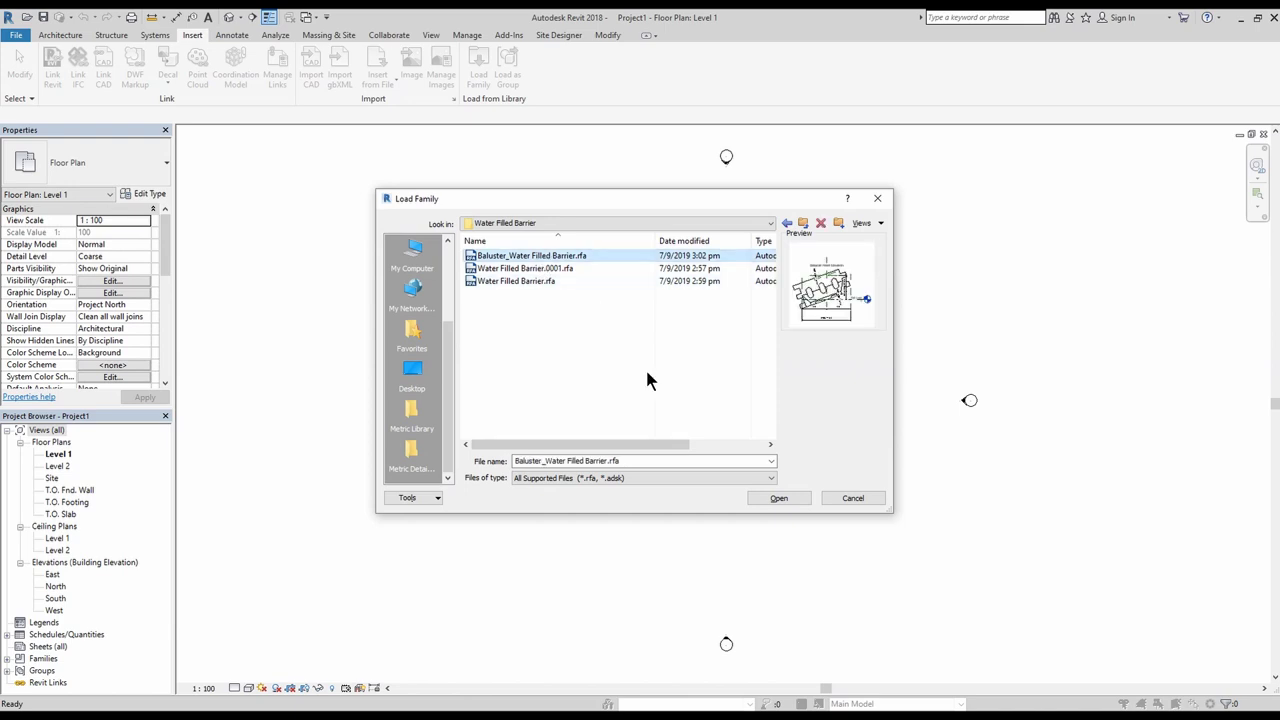
left_click(779, 498)
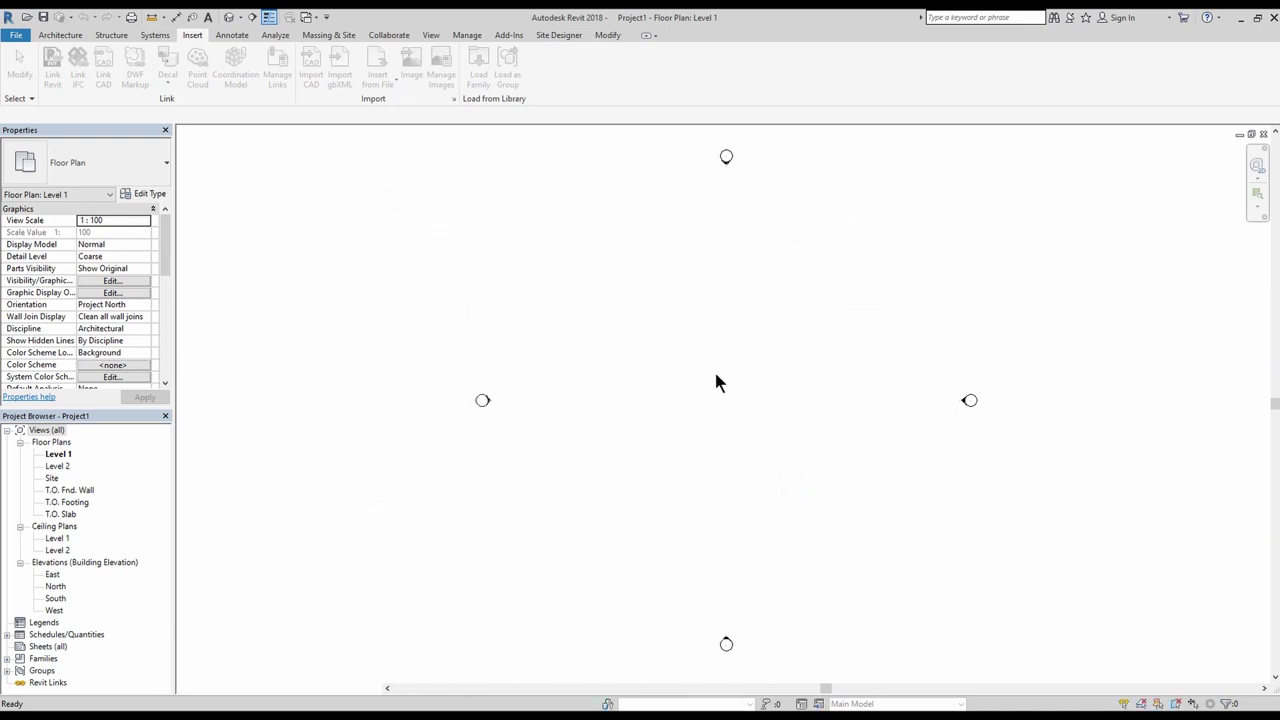
Start a railing path and duplicate the 900mm Pipe railing type as Water Filled Barrier.
left_click(60, 35)
left_click(440, 66)
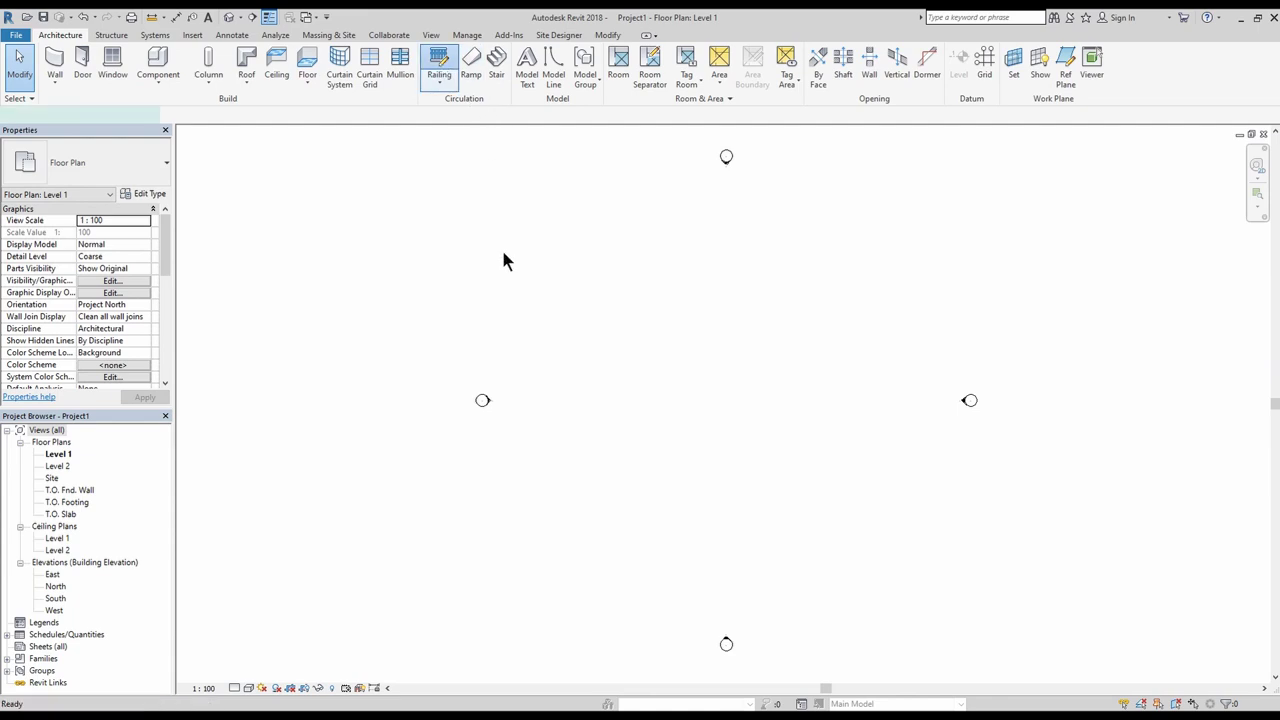
left_click(149, 197)
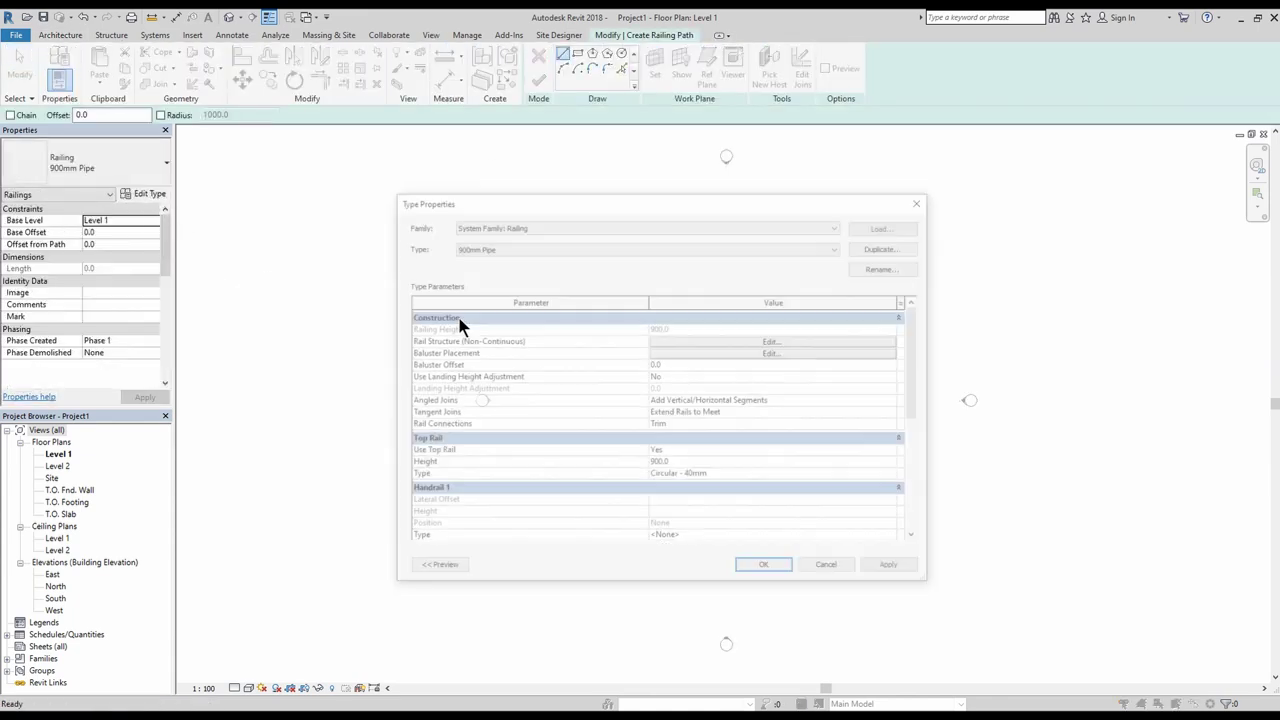
left_click(879, 246)
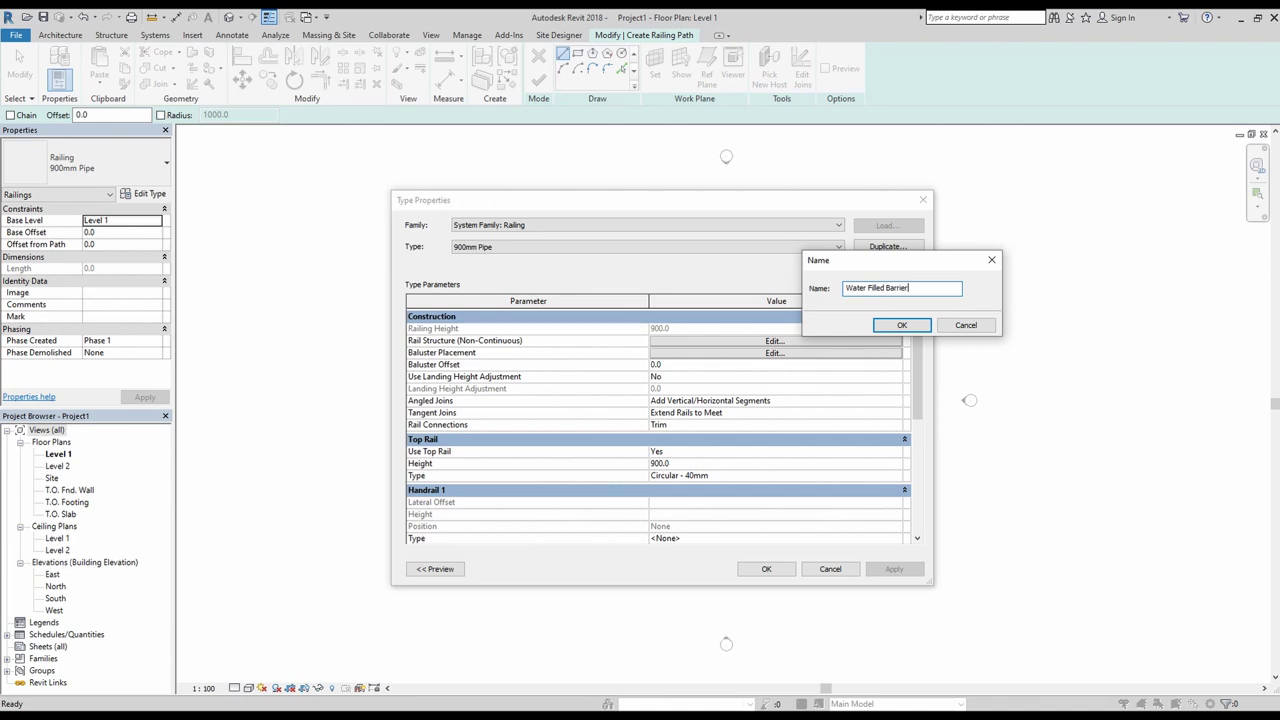
key("Return")
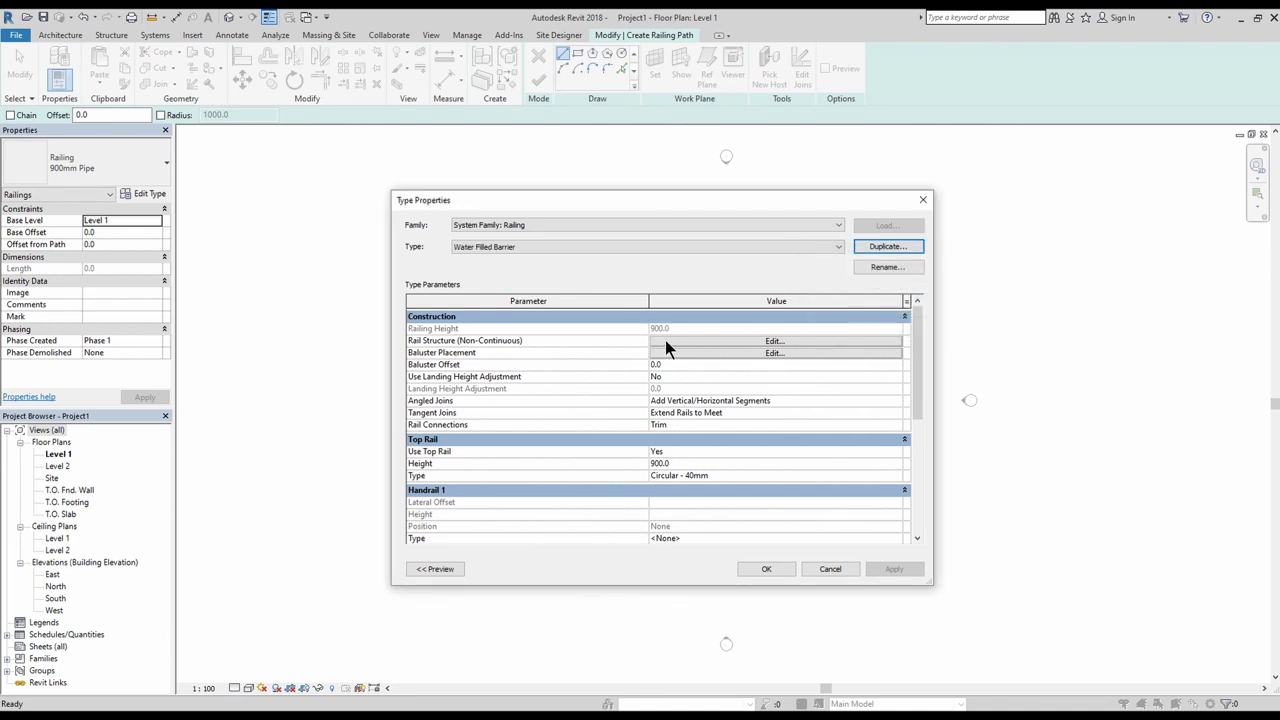
Delete all four non-continuous rails from the Water Filled Barrier type's rail structure.
left_click(668, 341)
left_click(447, 288)
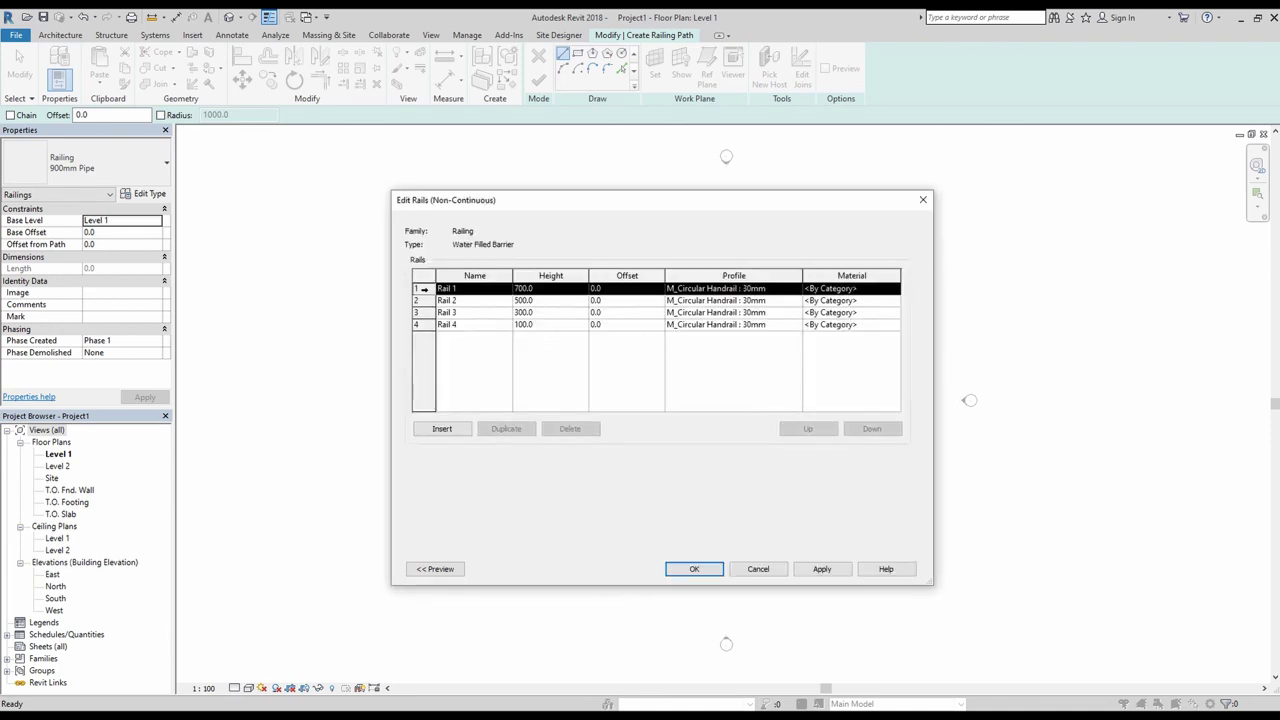
left_click(563, 428)
left_click(563, 428)
left_click(563, 428)
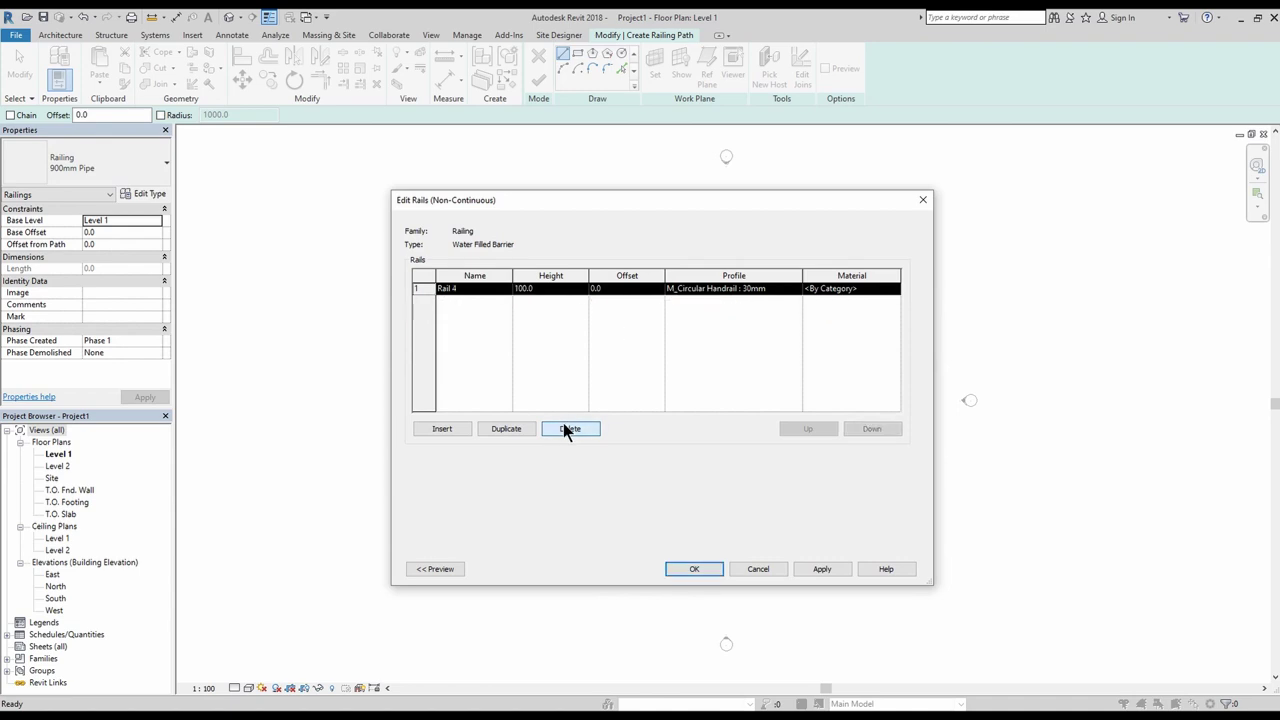
left_click(563, 428)
left_click(697, 569)
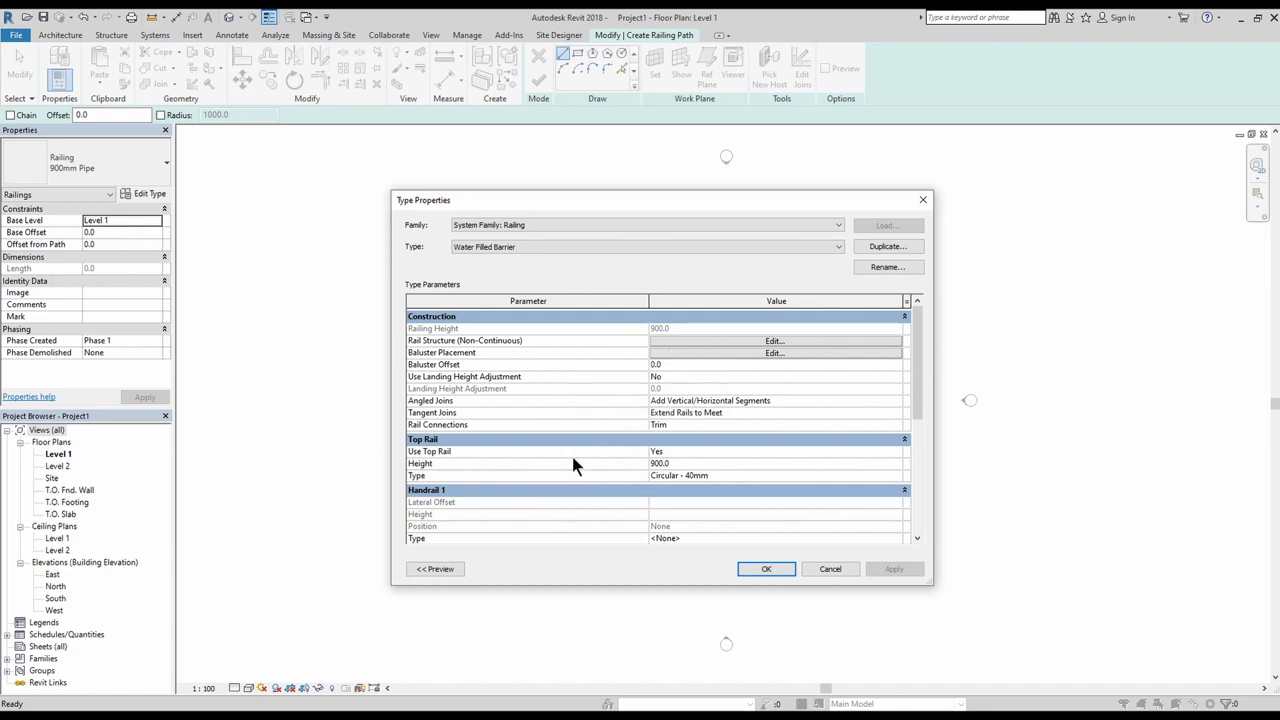
Set Use Top Rail to No for the Water Filled Barrier railing type.
left_click(893, 452)
left_click(887, 452)
left_click(690, 463)
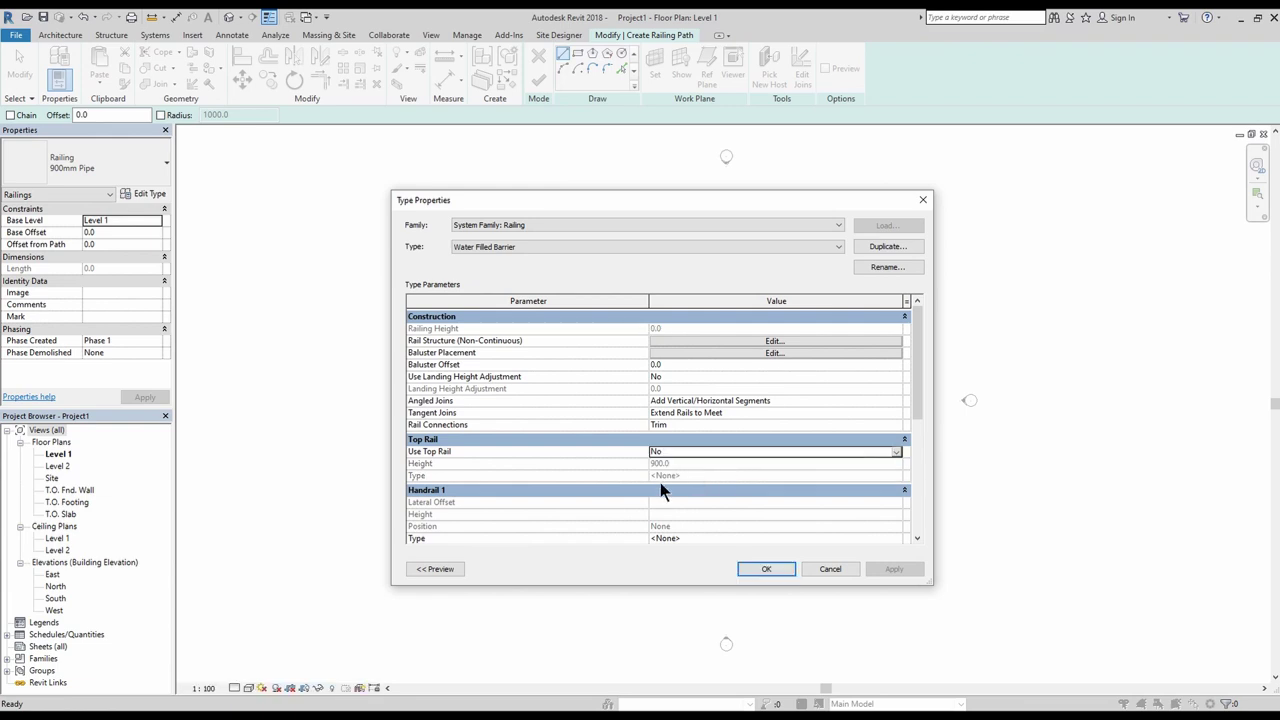
In the baluster placement, set the start, corner and end posts to None and Break Pattern at to Never.
left_click(687, 353)
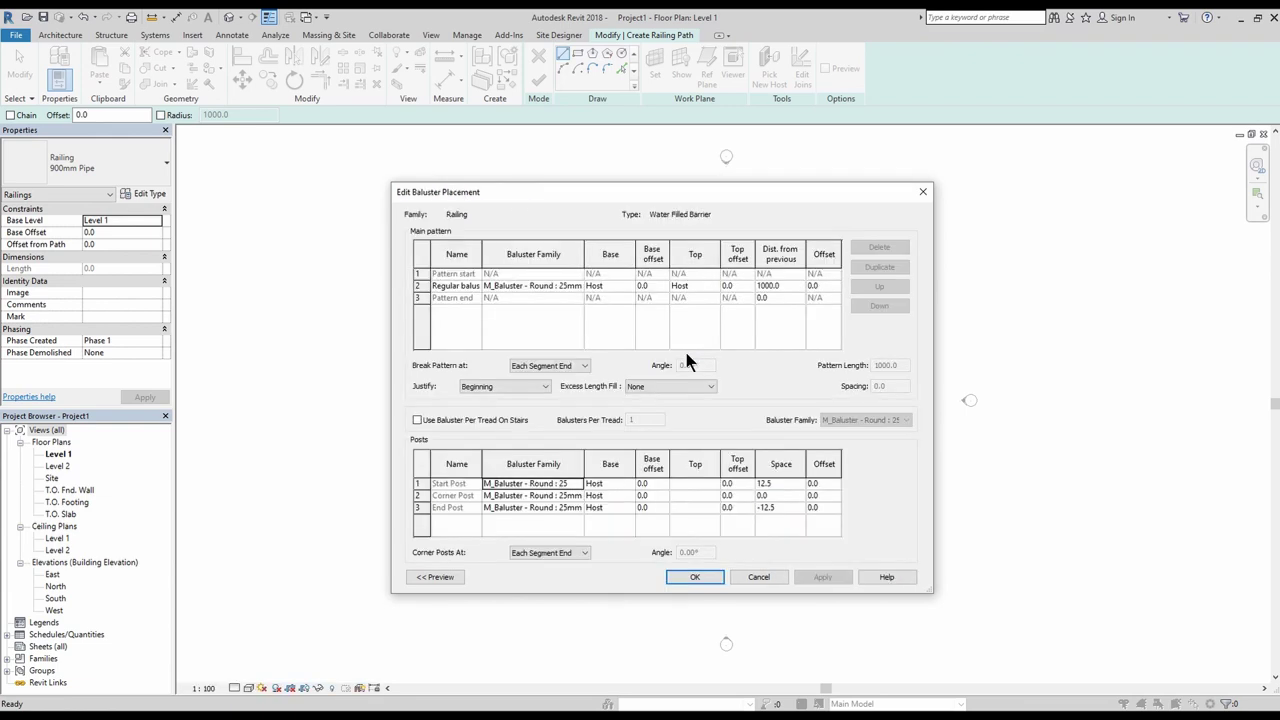
left_click(579, 485)
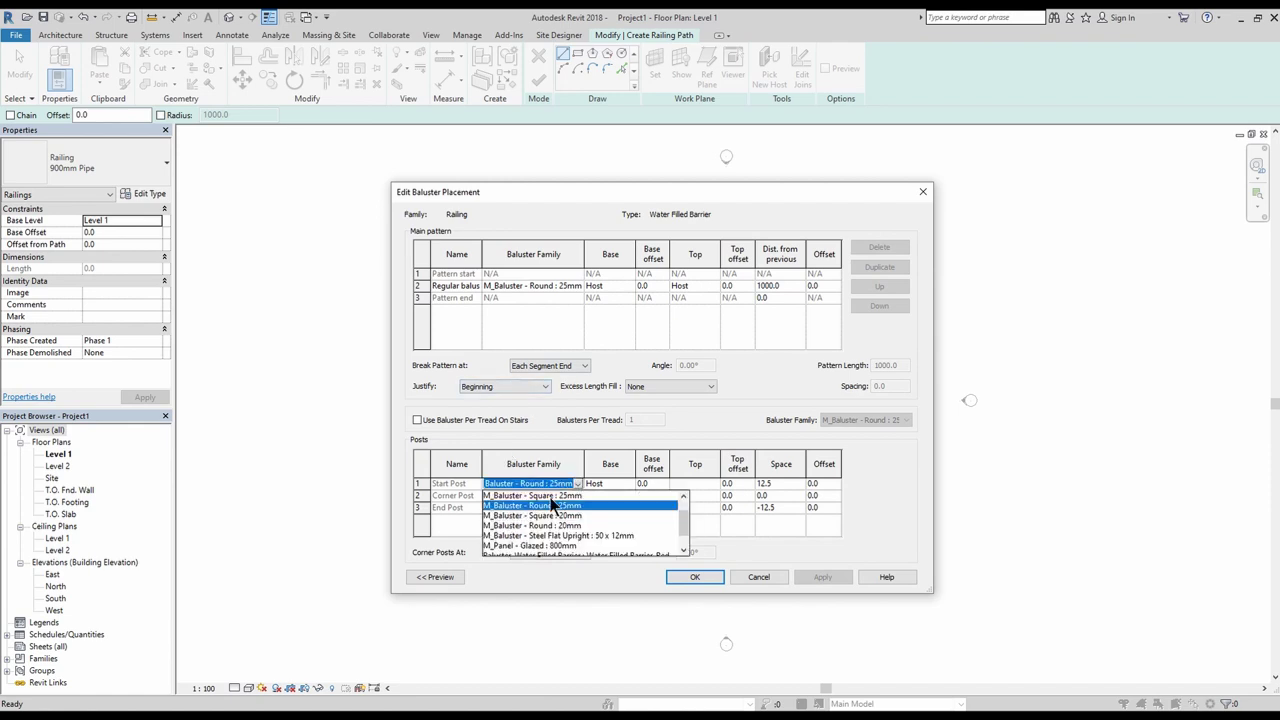
scroll(552, 499, "up", 1)
left_click(552, 497)
left_click(560, 496)
left_click(575, 497)
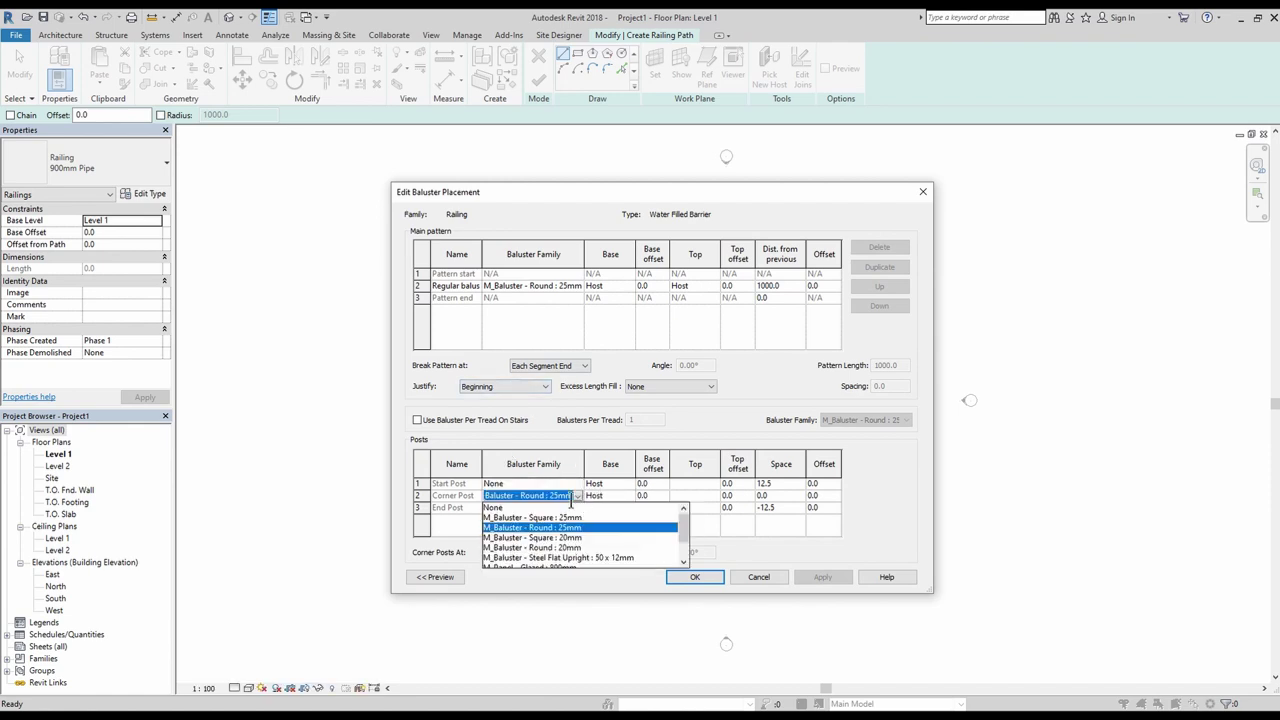
left_click(563, 507)
left_click(560, 507)
left_click(578, 508)
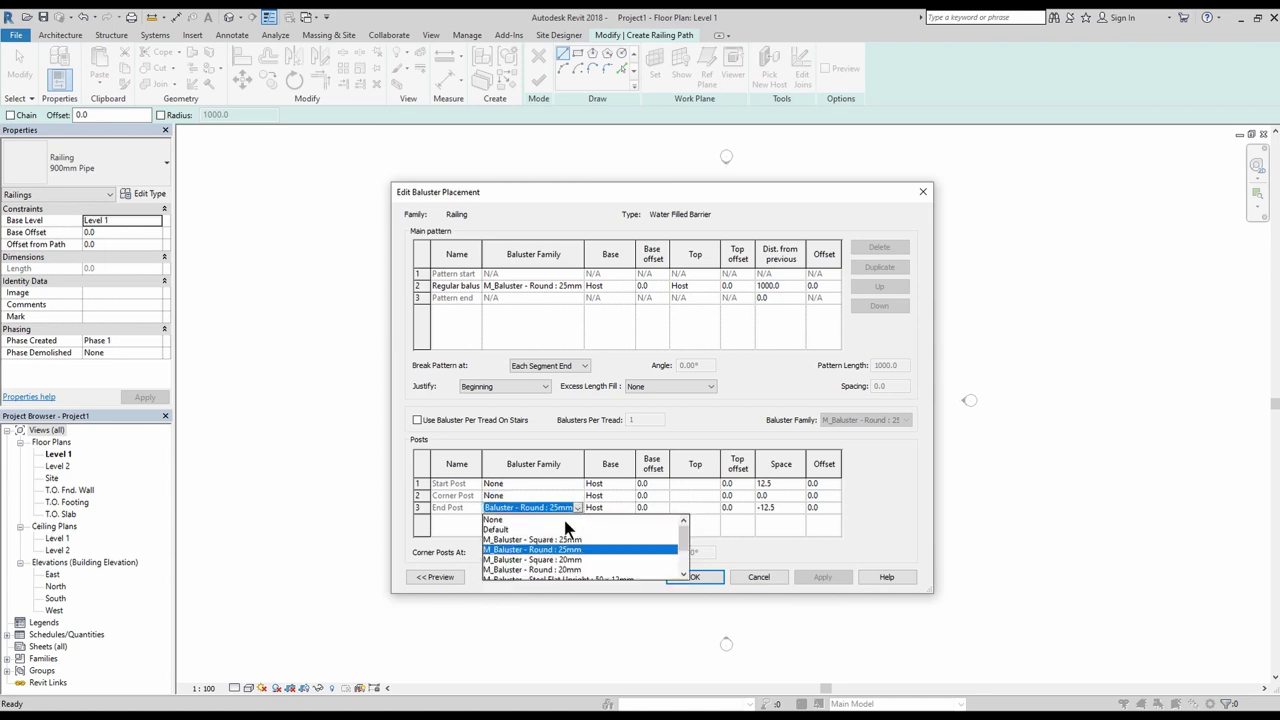
left_click(541, 519)
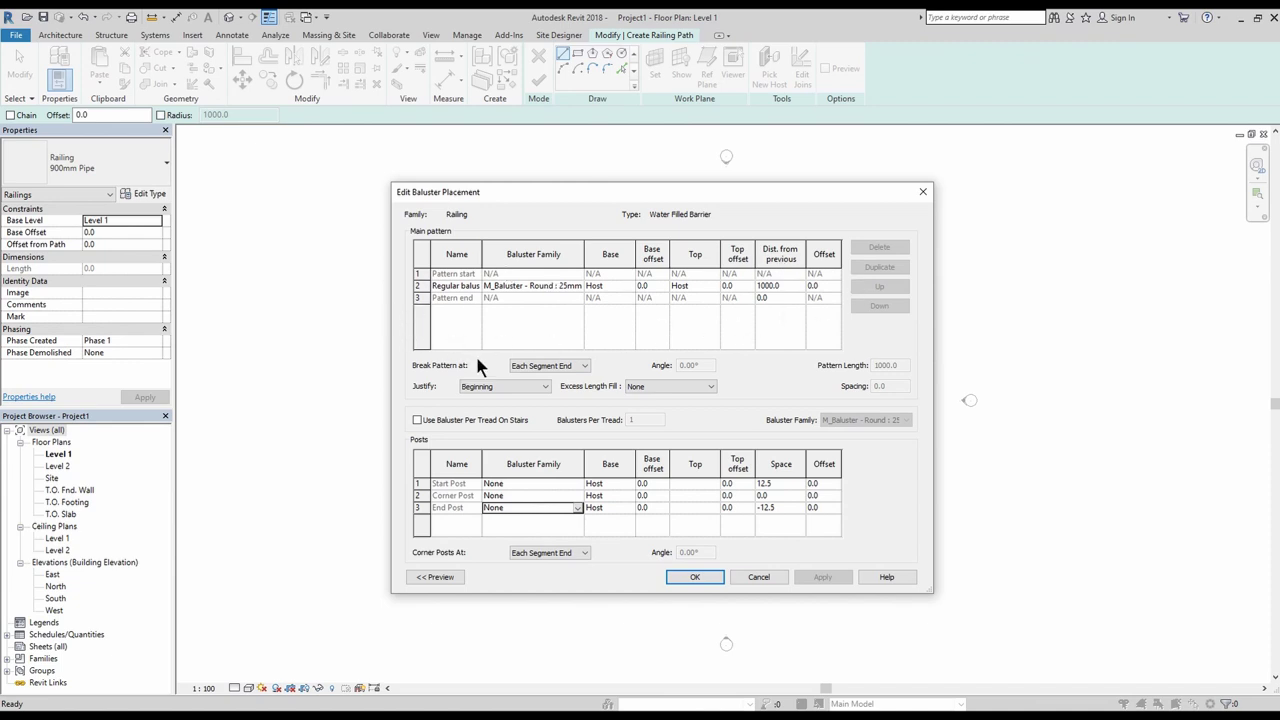
left_click(535, 368)
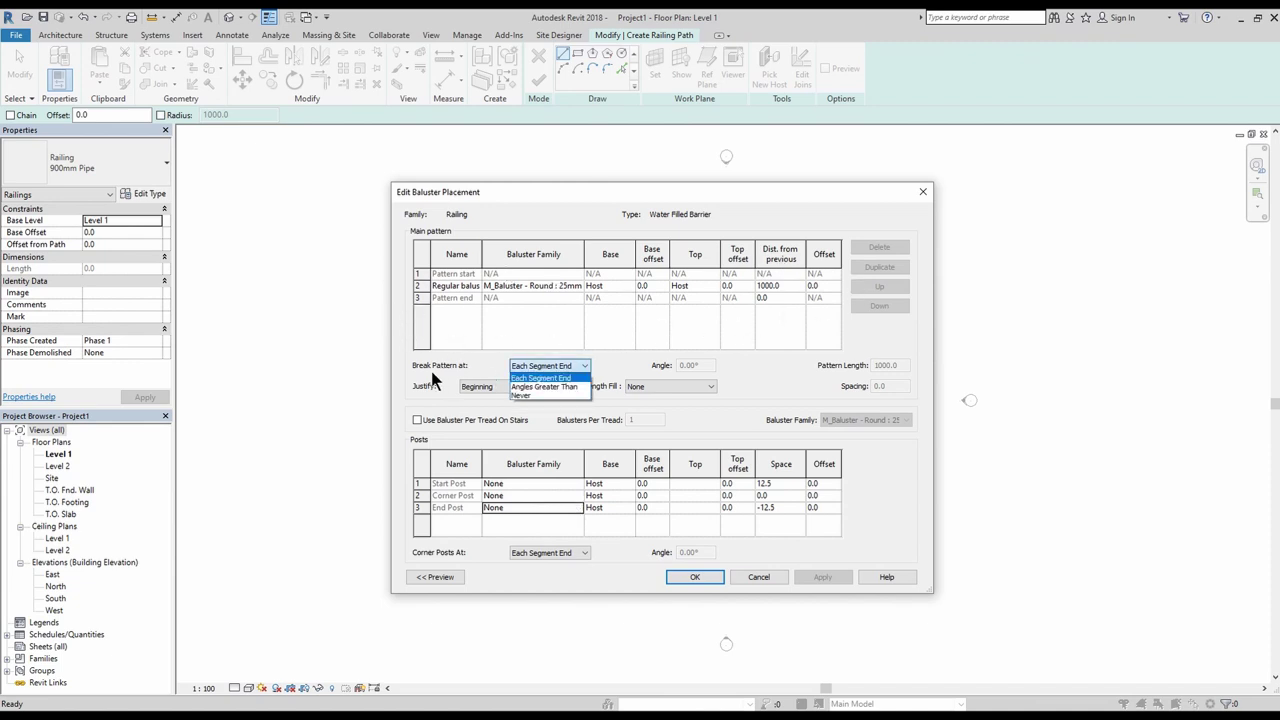
left_click(531, 394)
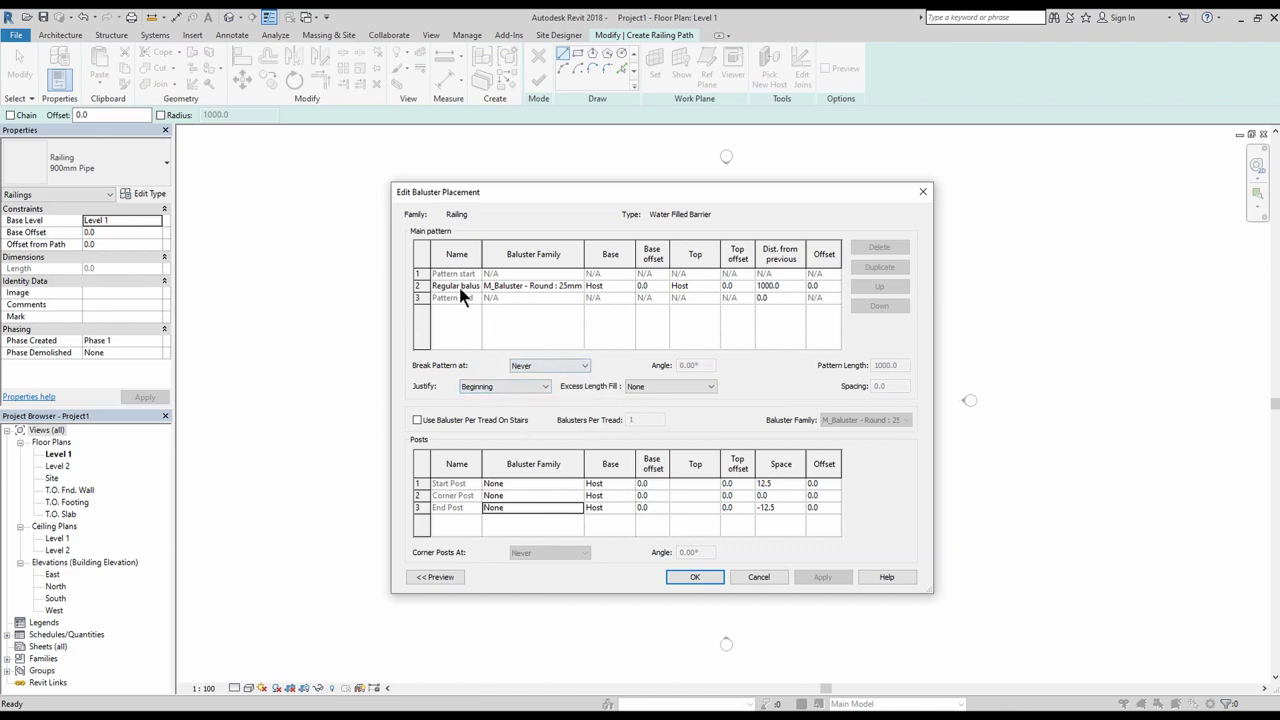
Duplicate the regular baluster row in the main pattern and name the two rows Red and White.
left_click(424, 286)
left_click(897, 271)
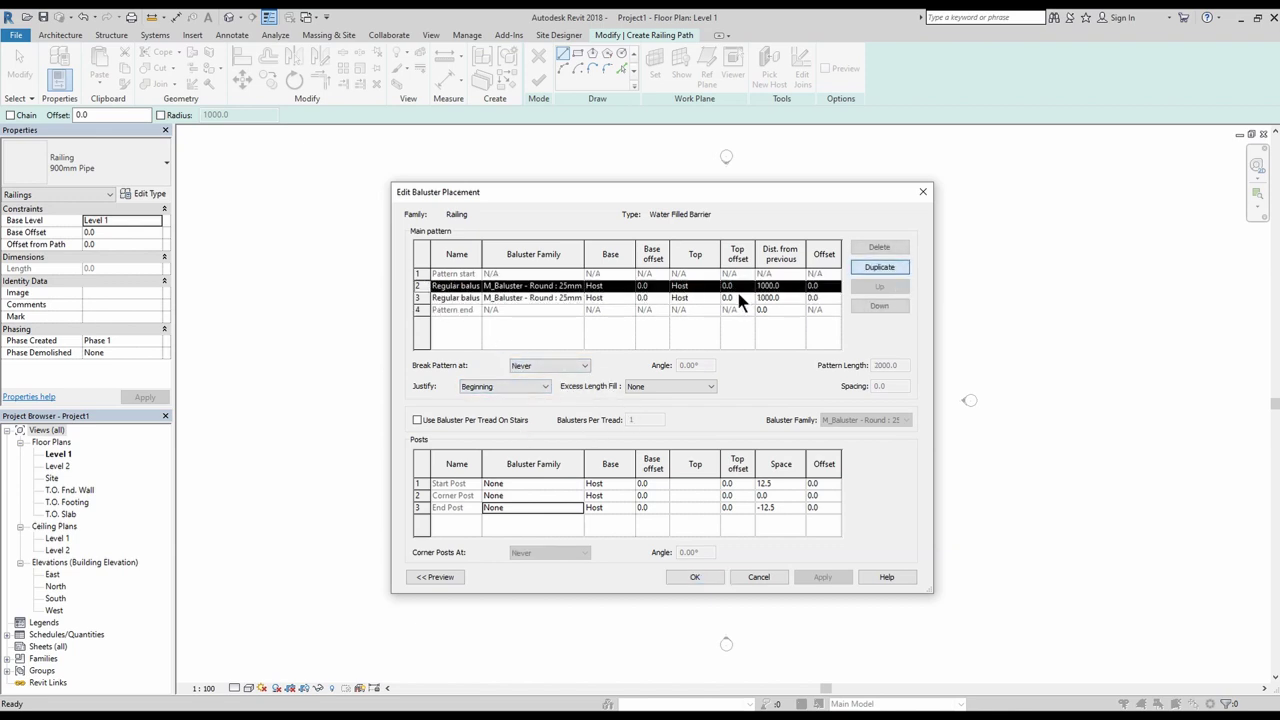
left_click_drag(481, 258, 525, 256)
left_click(507, 287)
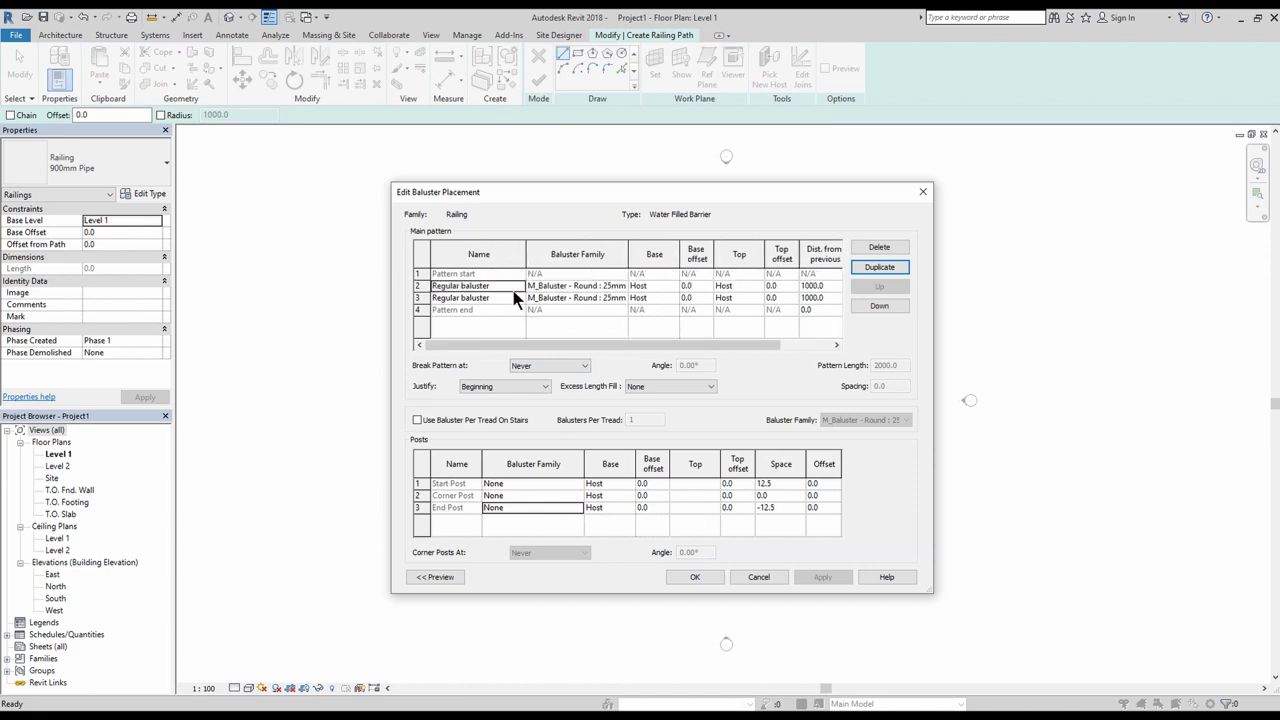
type("Red")
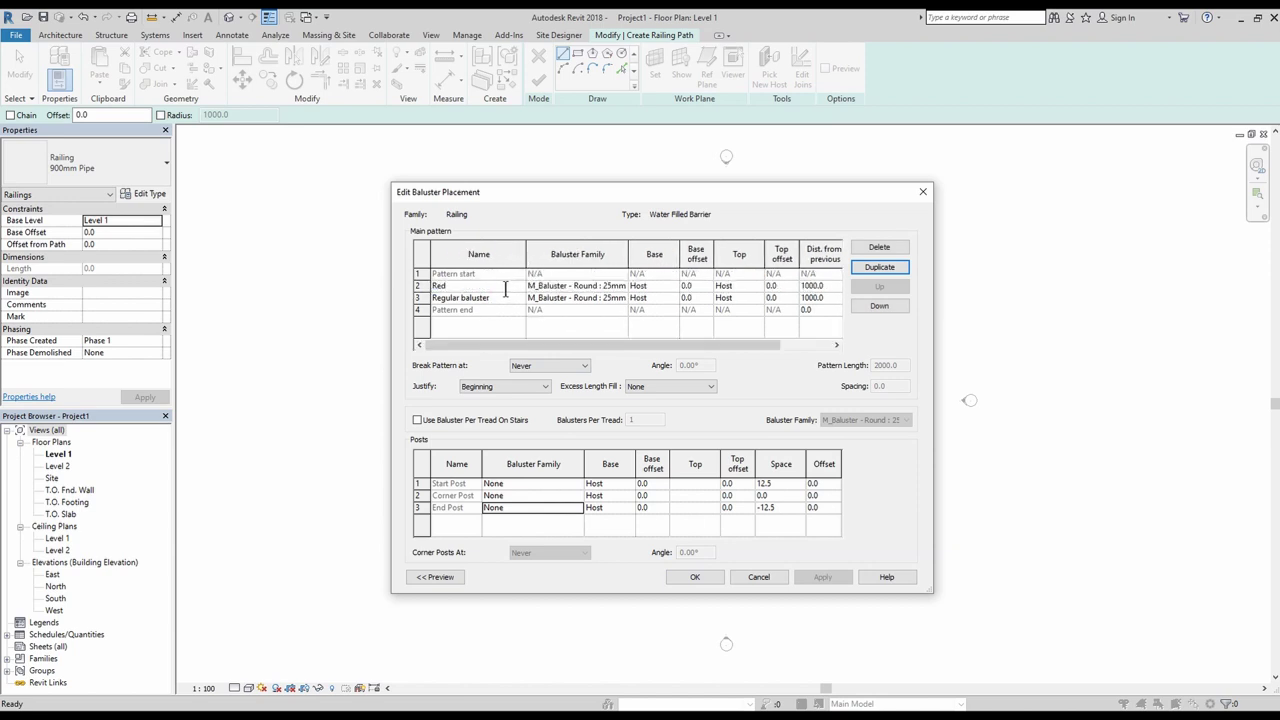
left_click(511, 298)
type("White")
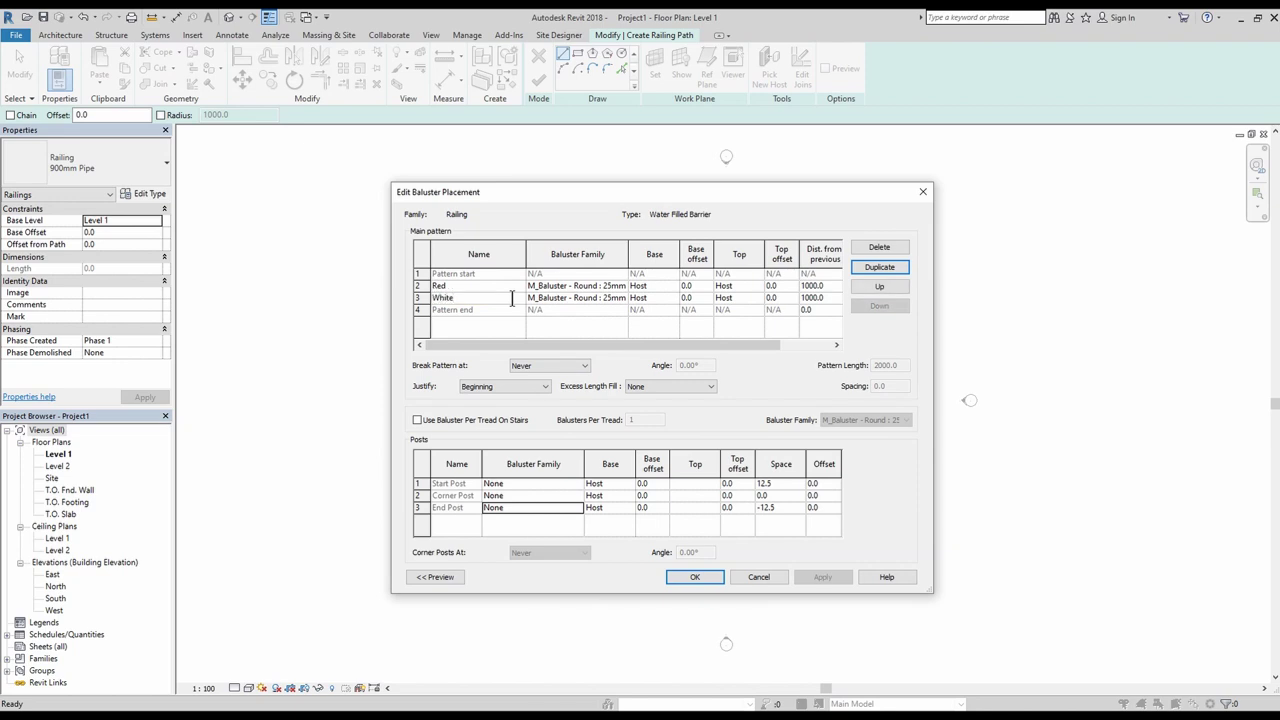
key("Return")
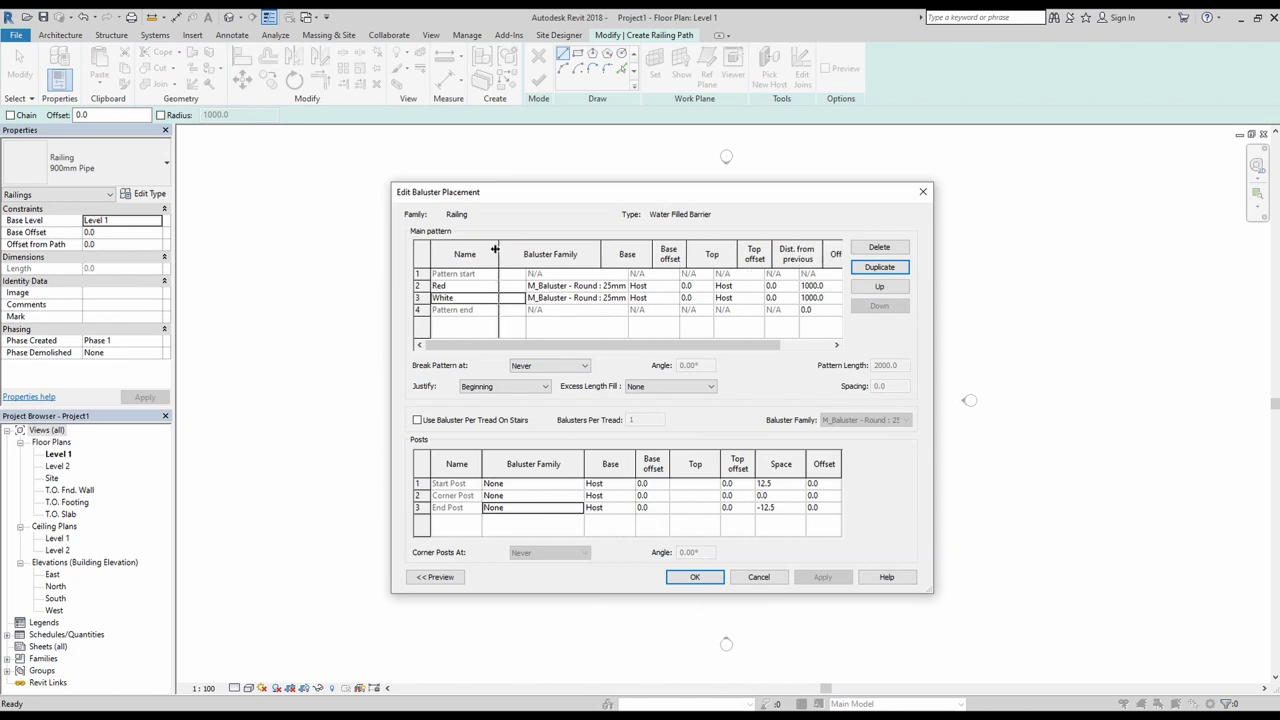
Assign the Water Filled Barrier_Red baluster type to the Red row and Water Filled Barrier_White to the White row.
left_click_drag(524, 254, 491, 254)
left_click_drag(595, 256, 621, 258)
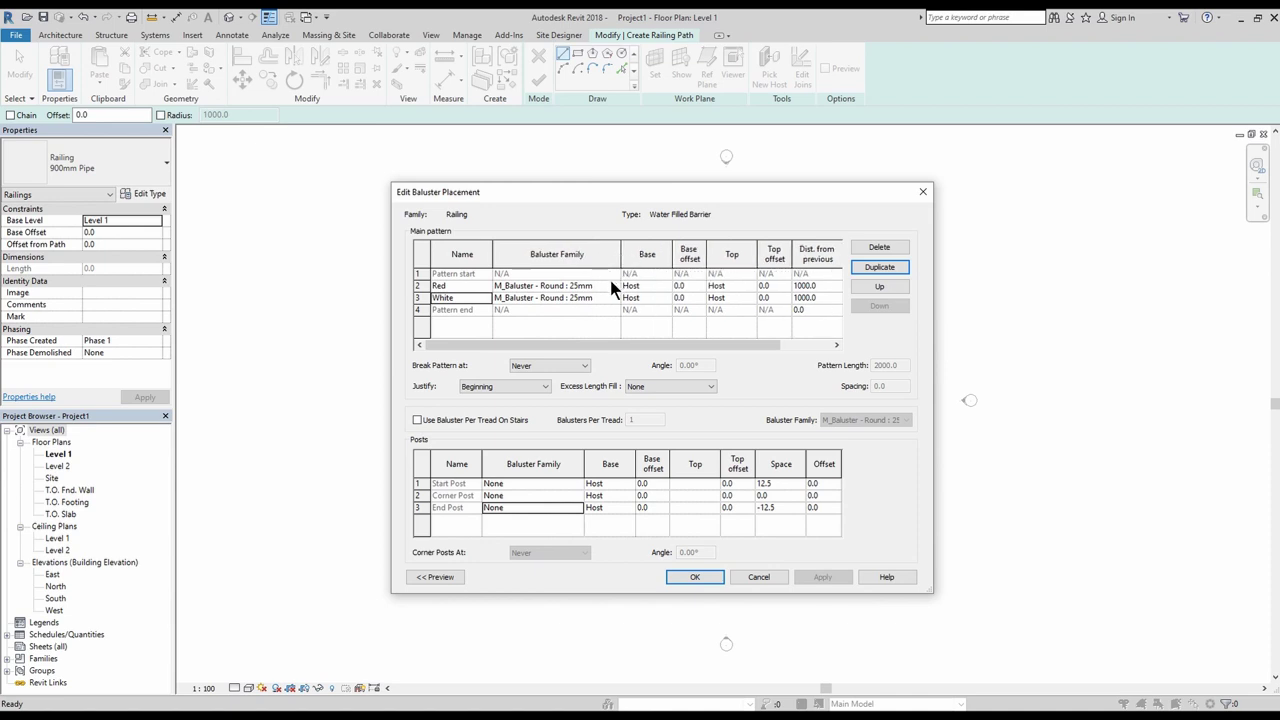
left_click(609, 285)
left_click(614, 286)
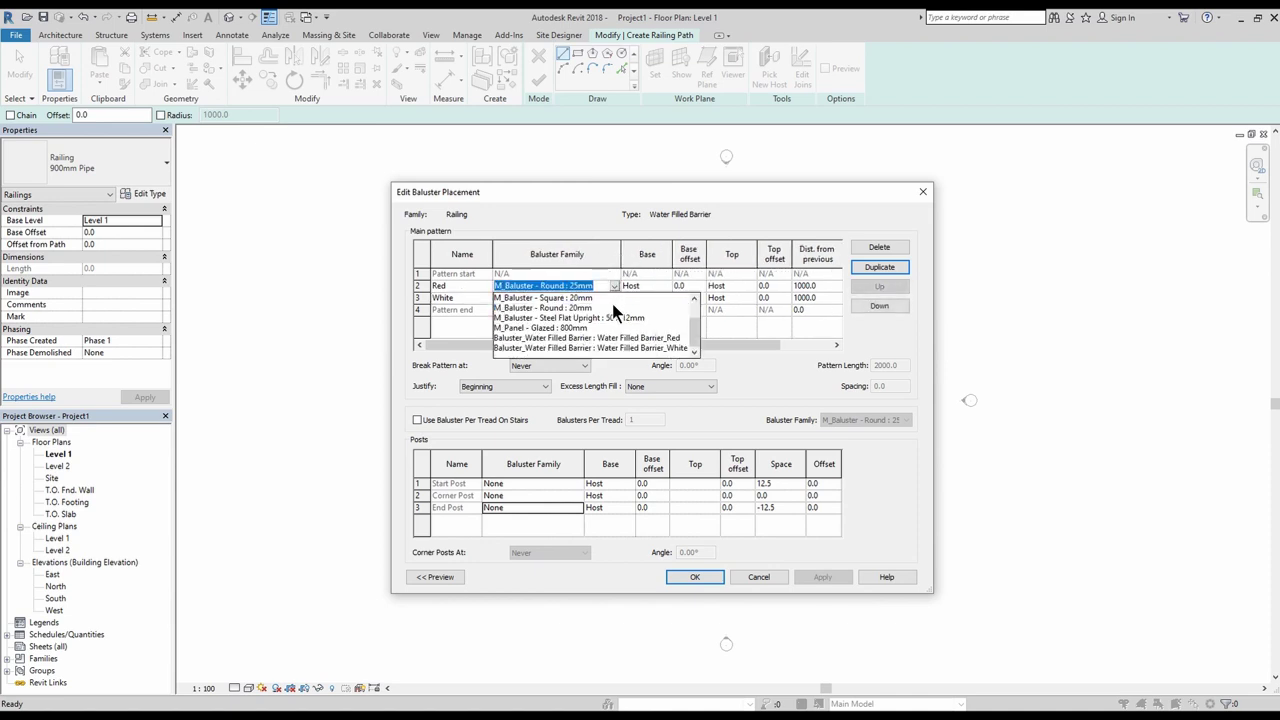
left_click(621, 329)
left_click(614, 286)
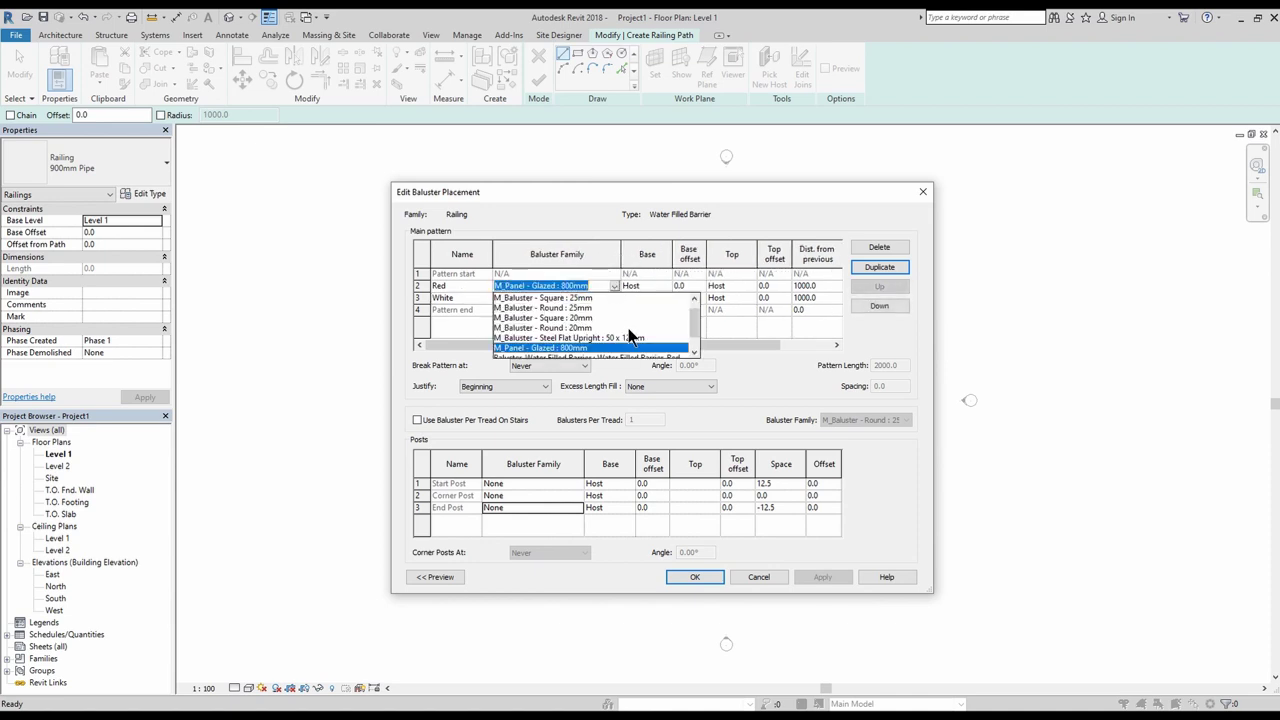
scroll(630, 340, "down", 3)
left_click(600, 336)
left_click(614, 298)
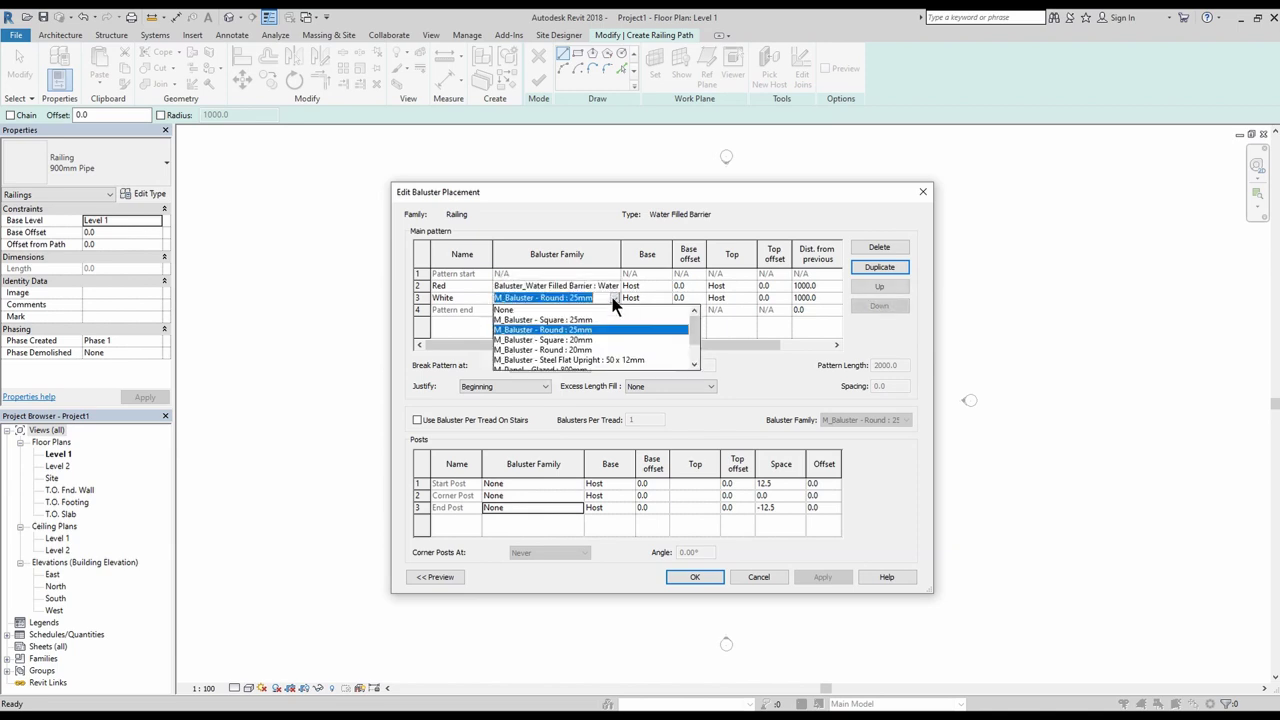
scroll(630, 340, "down", 3)
left_click(637, 352)
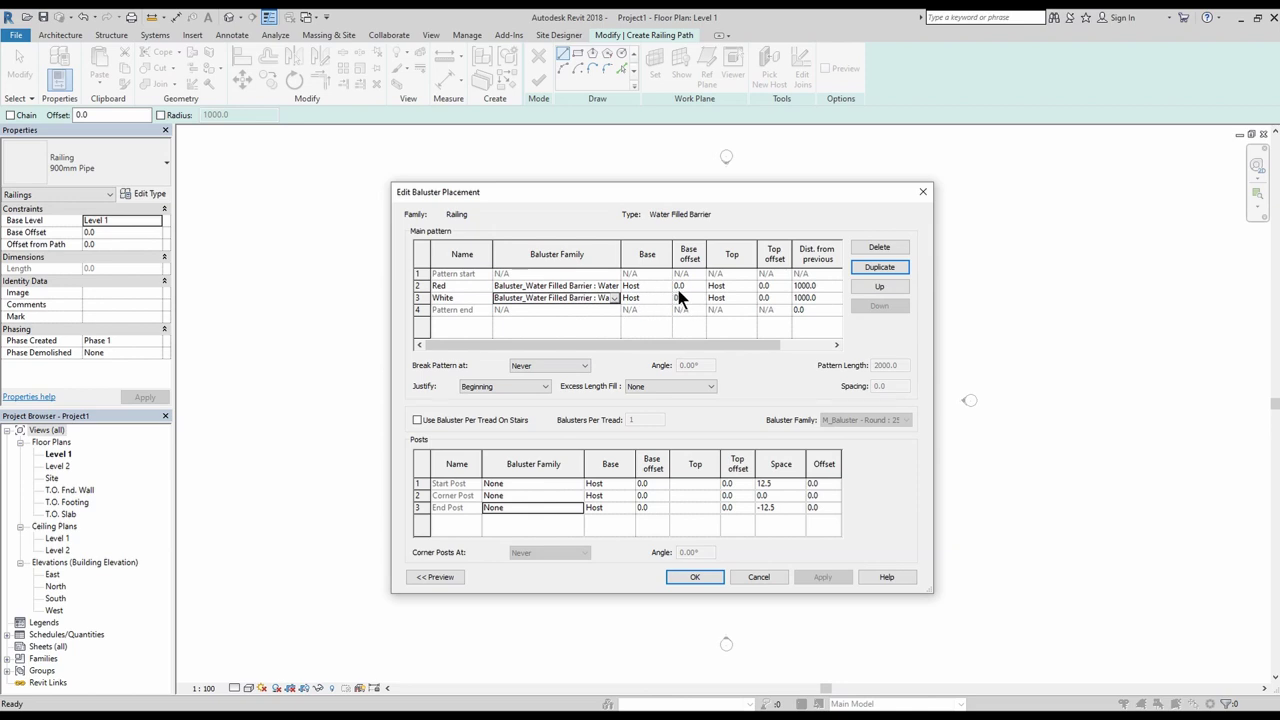
Set the top offset of both the Red and White balusters to 900.
left_click(657, 287)
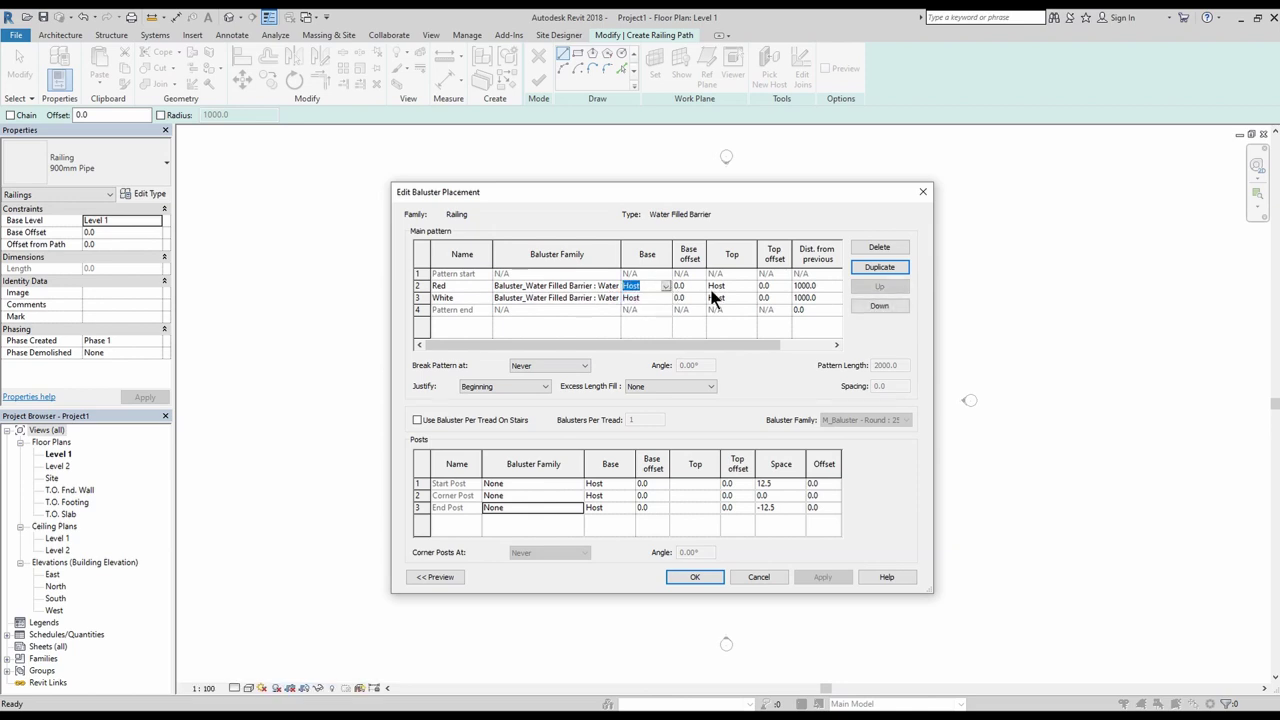
left_click(742, 290)
left_click(752, 288)
left_click(753, 288)
left_click(784, 287)
left_click(785, 298)
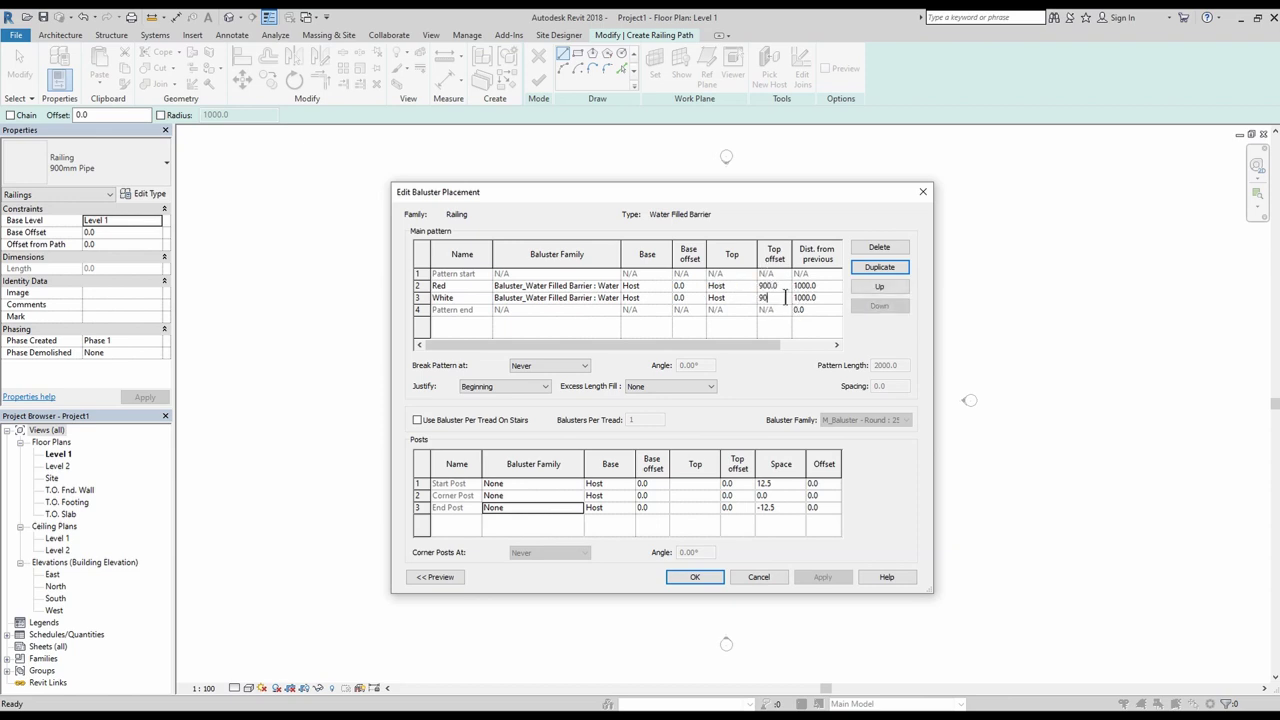
Set the distance from previous to 1800 for both the Red and White balusters.
left_click(822, 289)
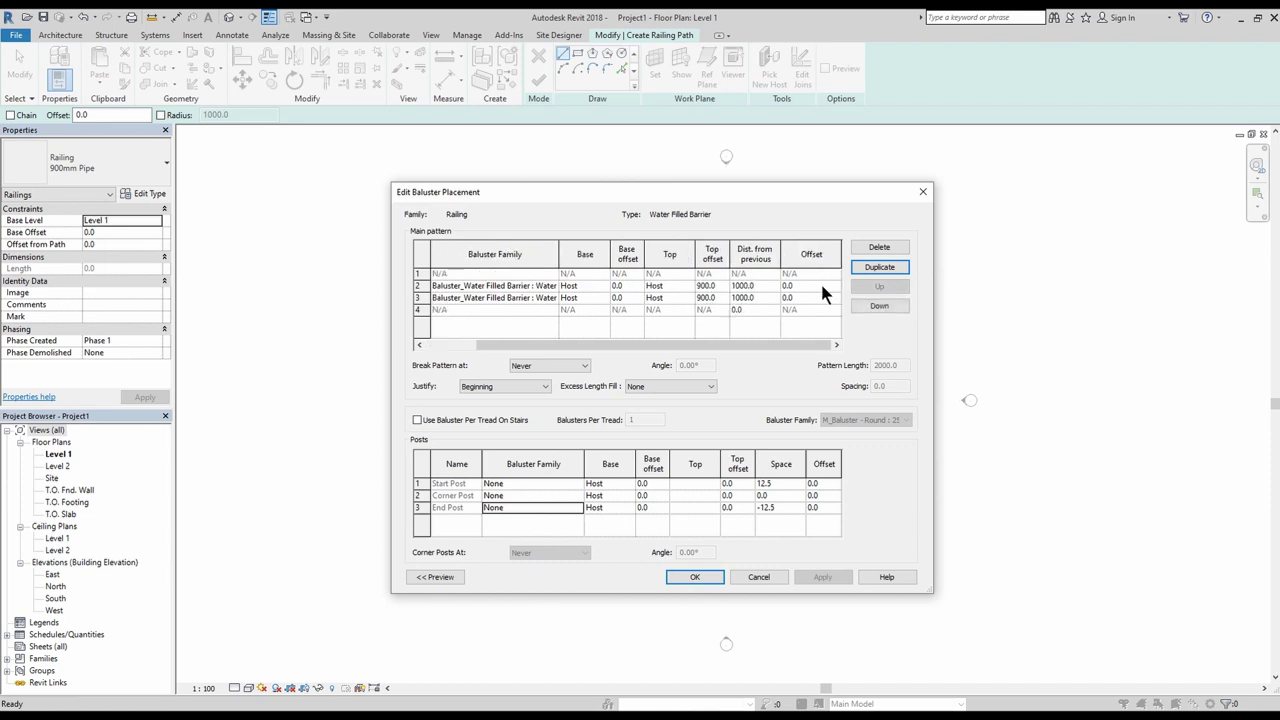
left_click(771, 299)
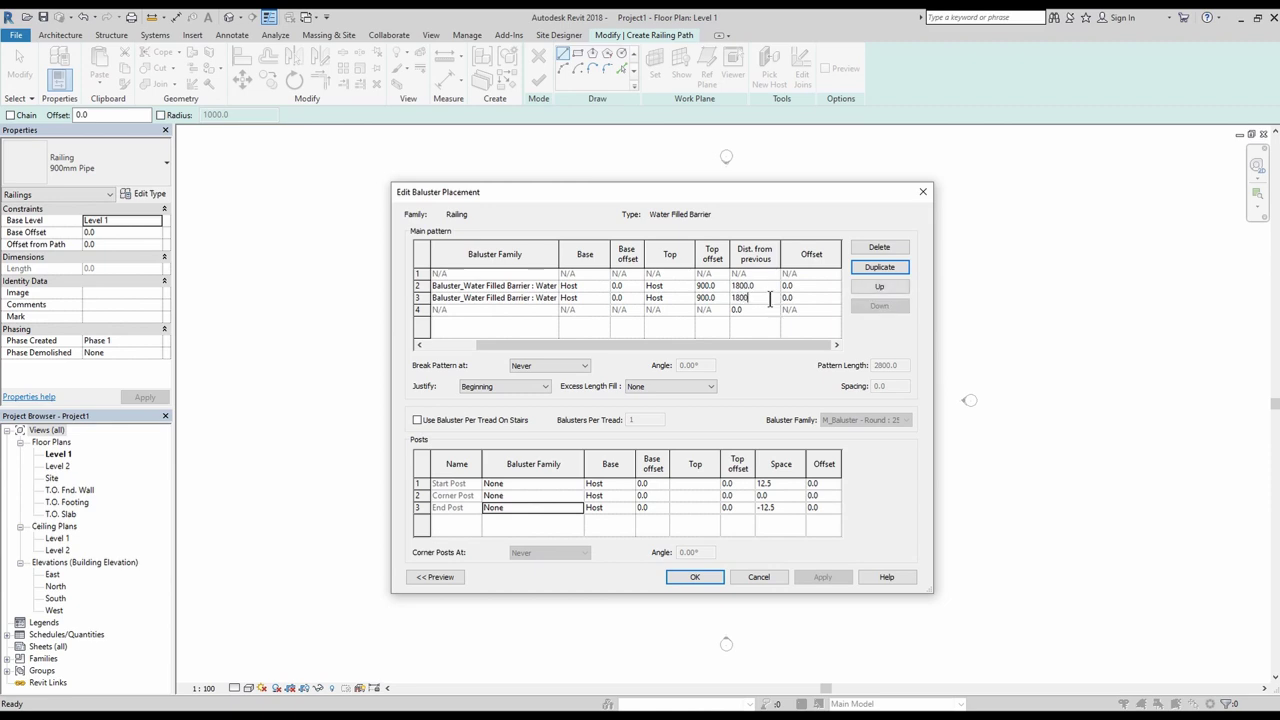
left_click(765, 310)
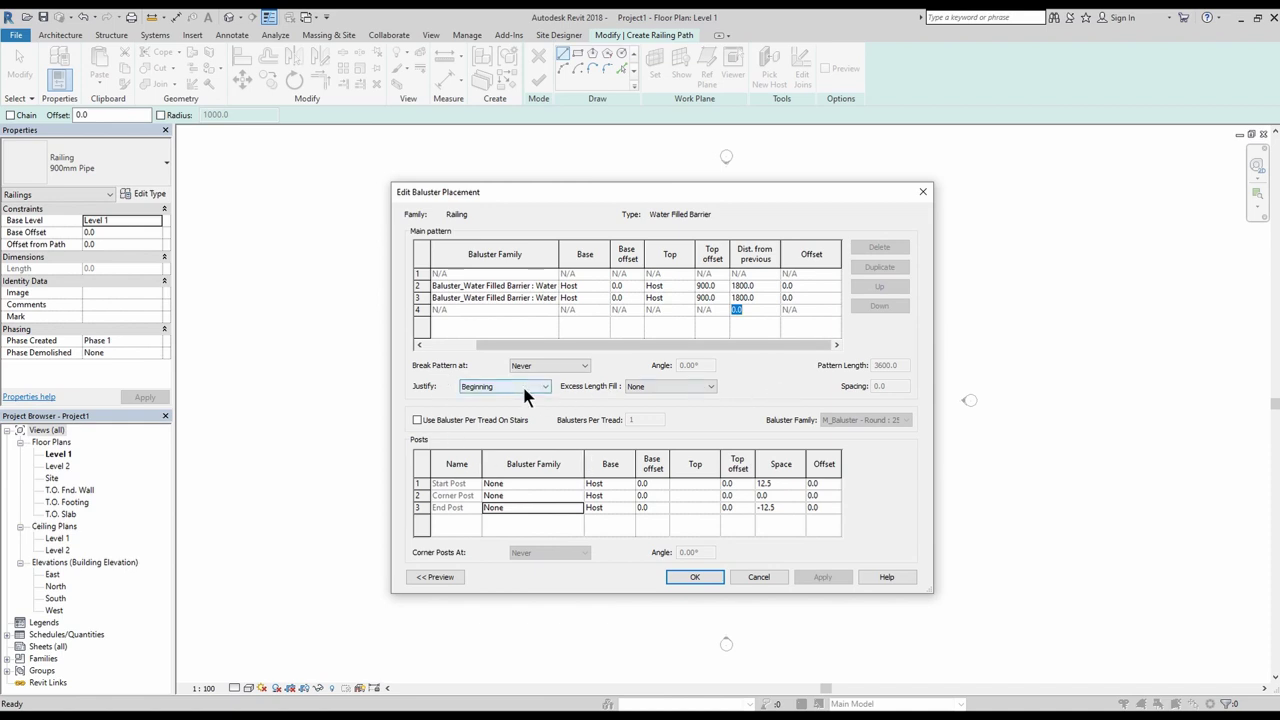
Set Excess Length Fill to Truncate Pattern and accept the baluster placement and railing type settings.
left_click(645, 387)
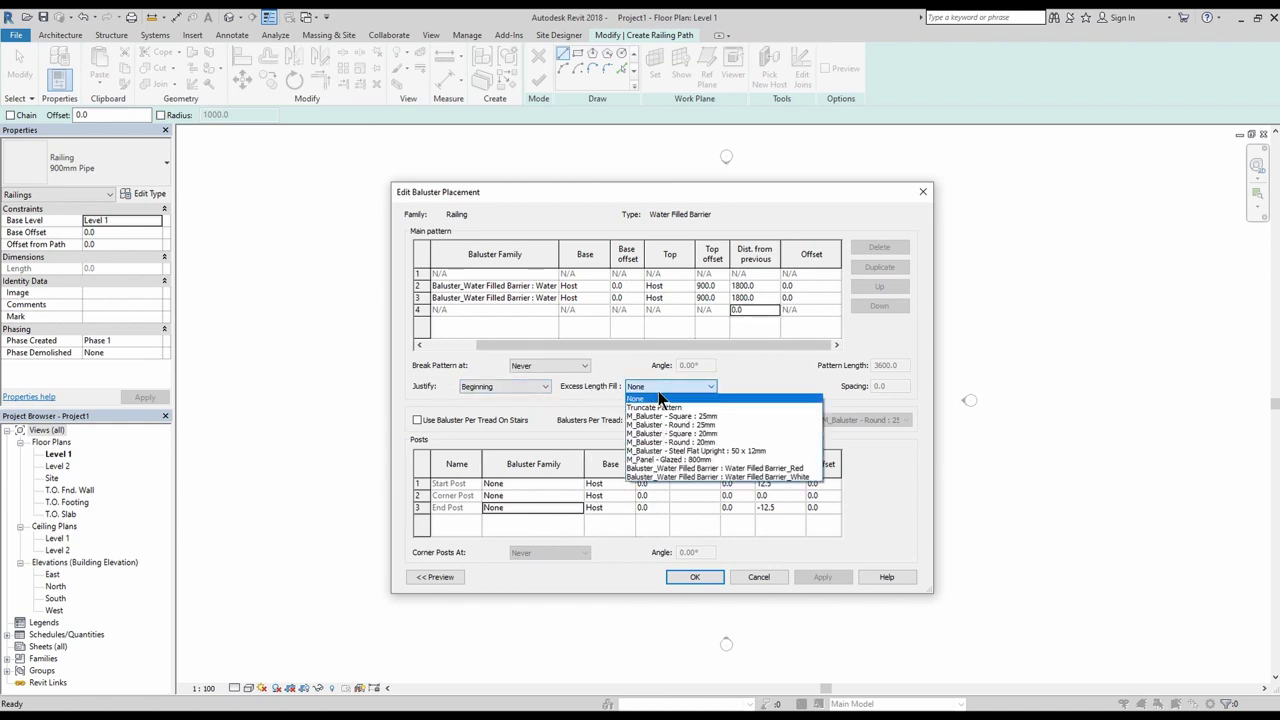
left_click(656, 407)
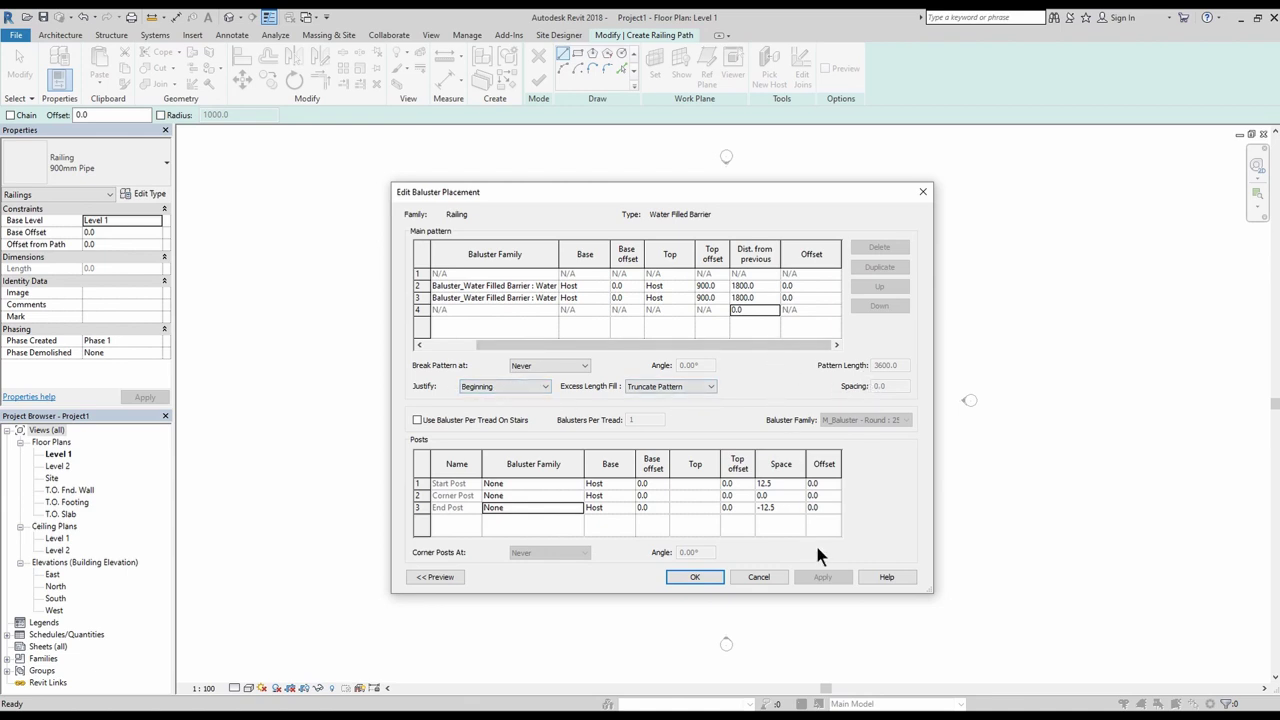
left_click(694, 577)
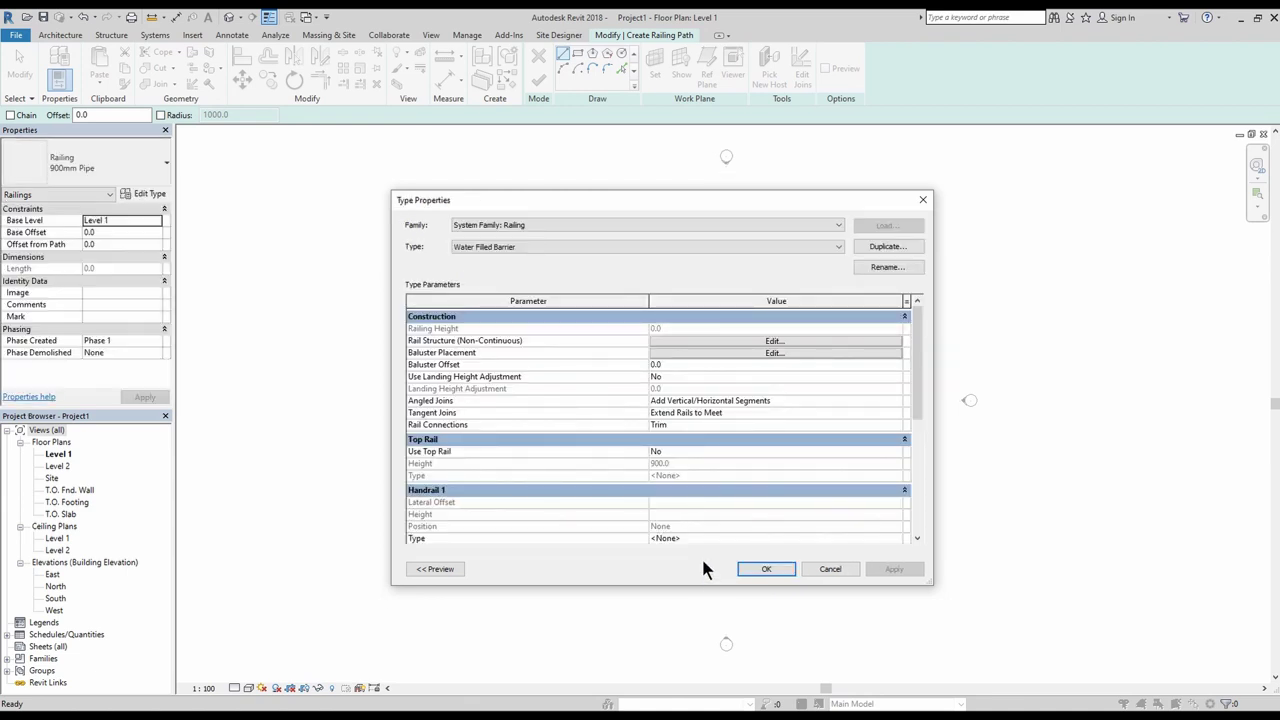
left_click(768, 568)
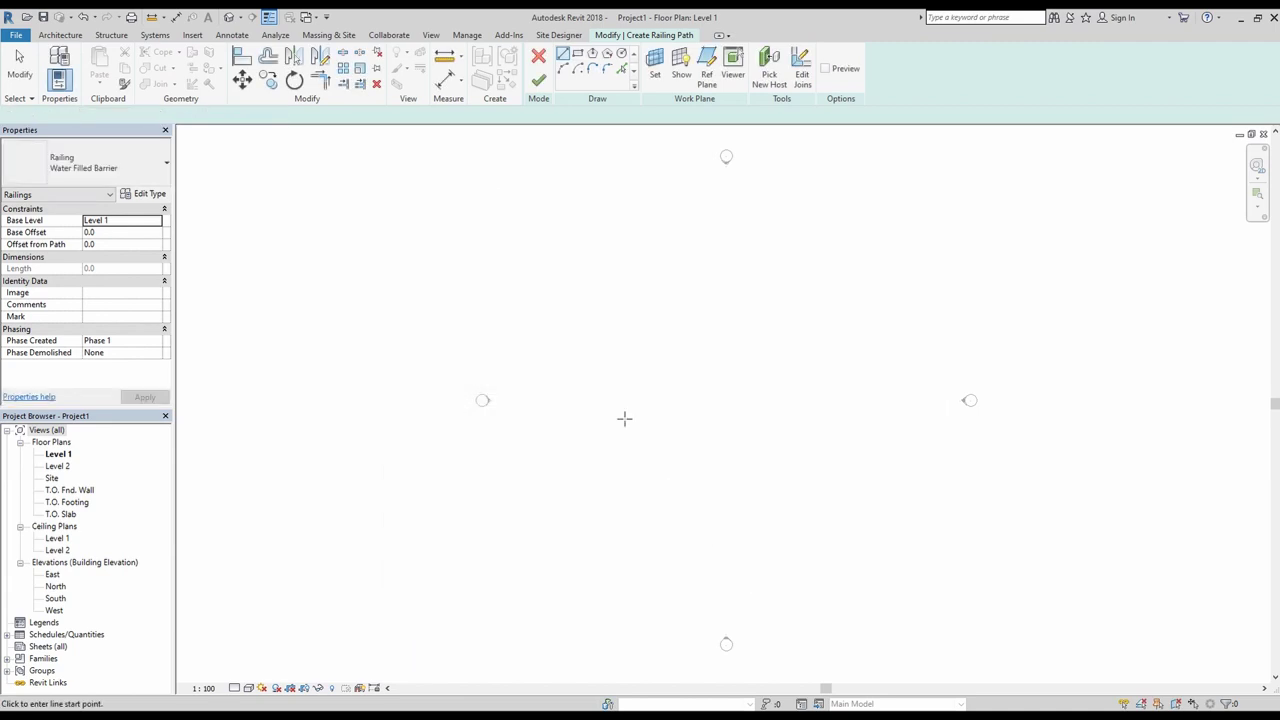
Sketch a straight horizontal railing path about 17000 mm long on Level 1, finish it and show the railing in 3D.
left_click(569, 406)
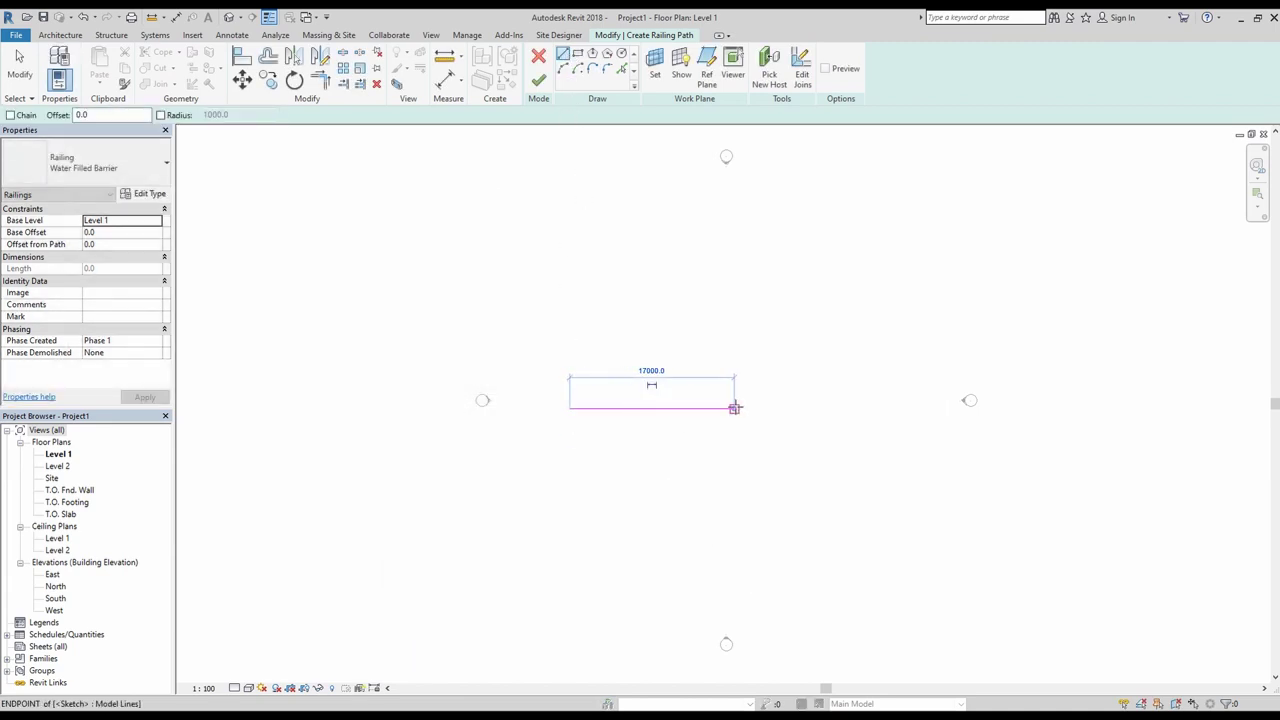
left_click(734, 406)
left_click(538, 80)
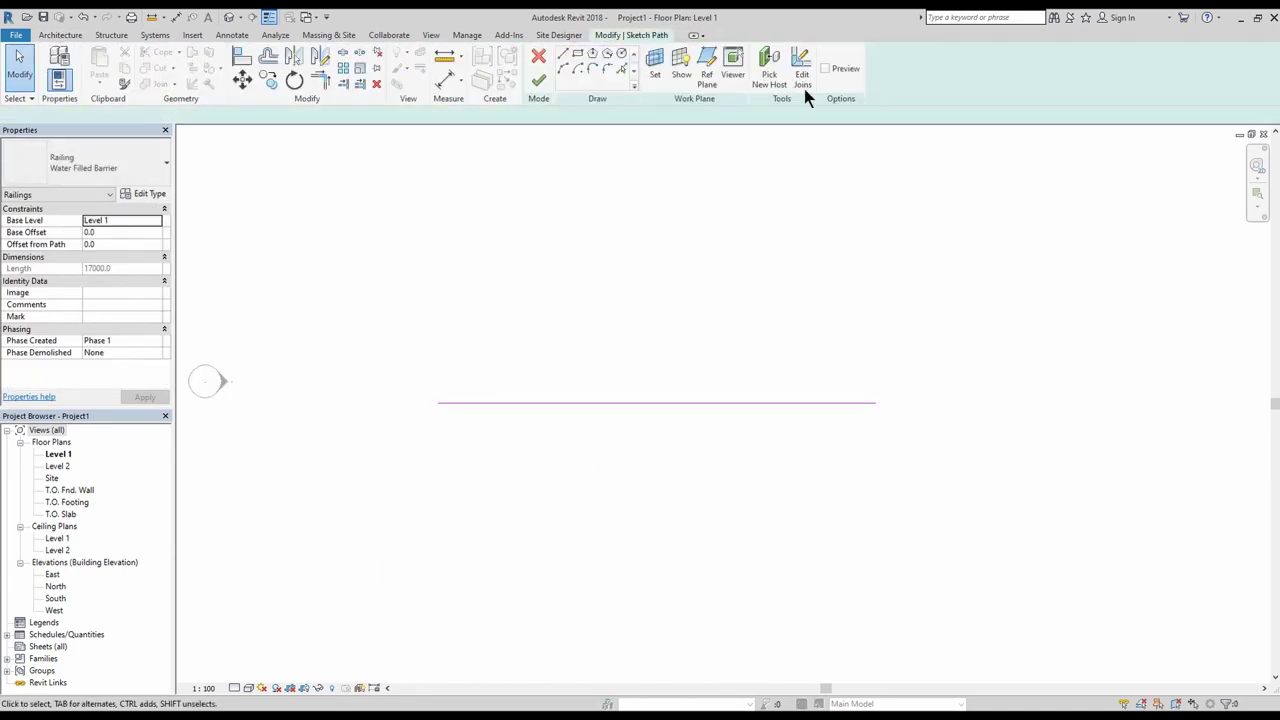
left_click(806, 94)
key("Escape")
scroll(693, 426, "down", 2)
left_click(229, 17)
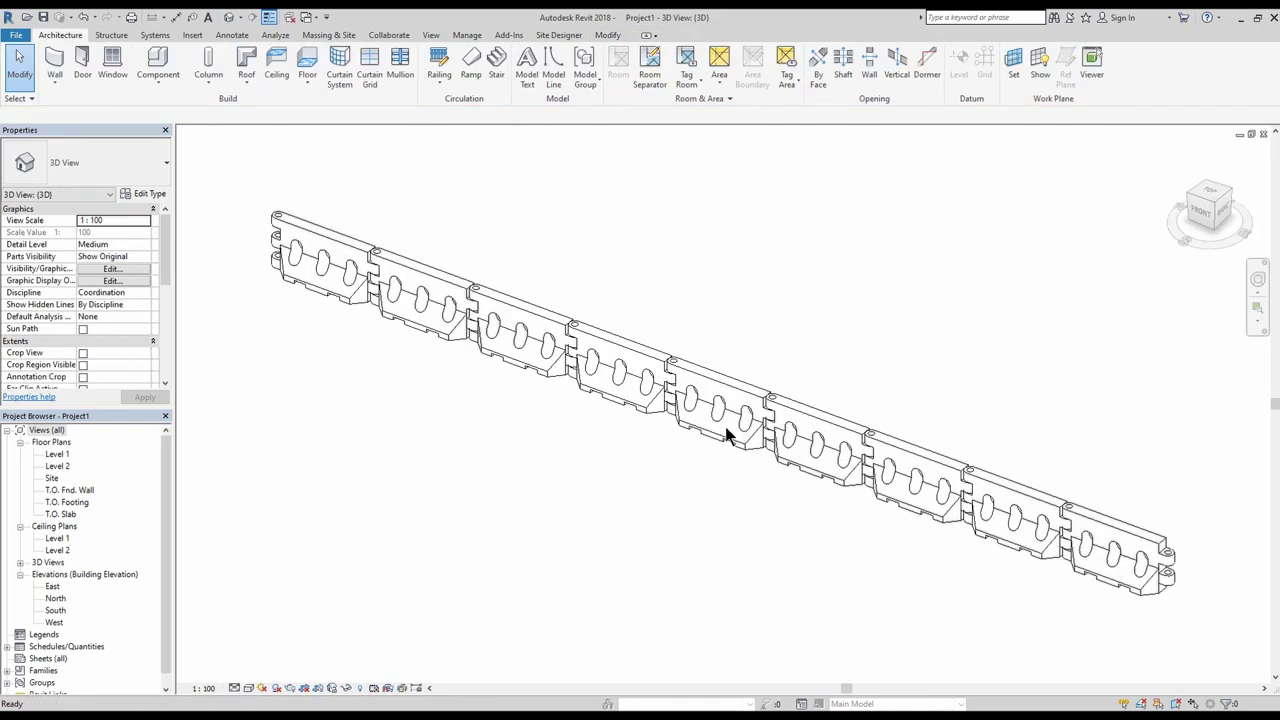
Create a similar Water Filled Barrier railing along a circular path in front of the straight one, and view both from a higher angle.
scroll(700, 430, "down", 3)
left_click(624, 380)
right_click(624, 381)
left_click(680, 494)
left_click(622, 54)
left_click(486, 486)
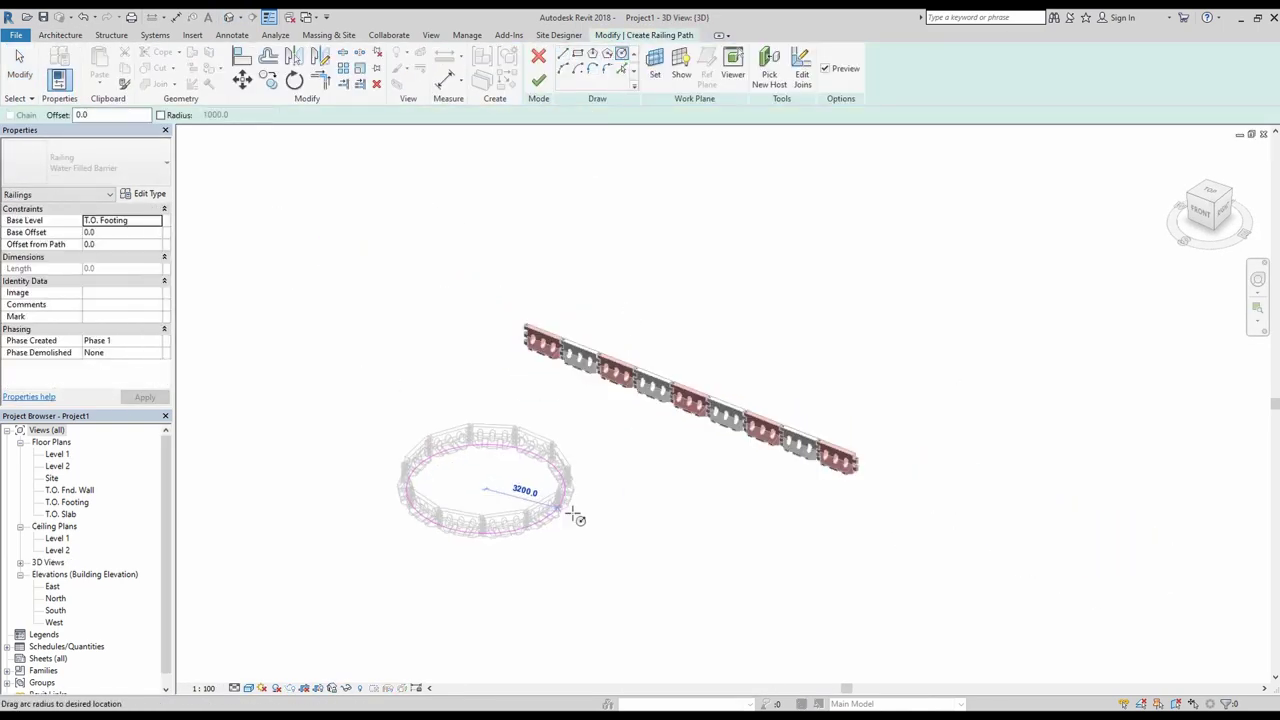
left_click(635, 533)
key("Escape")
scroll(529, 399, "down", 2)
left_click(537, 83)
middle_click_drag(711, 503, 675, 323, "shift")
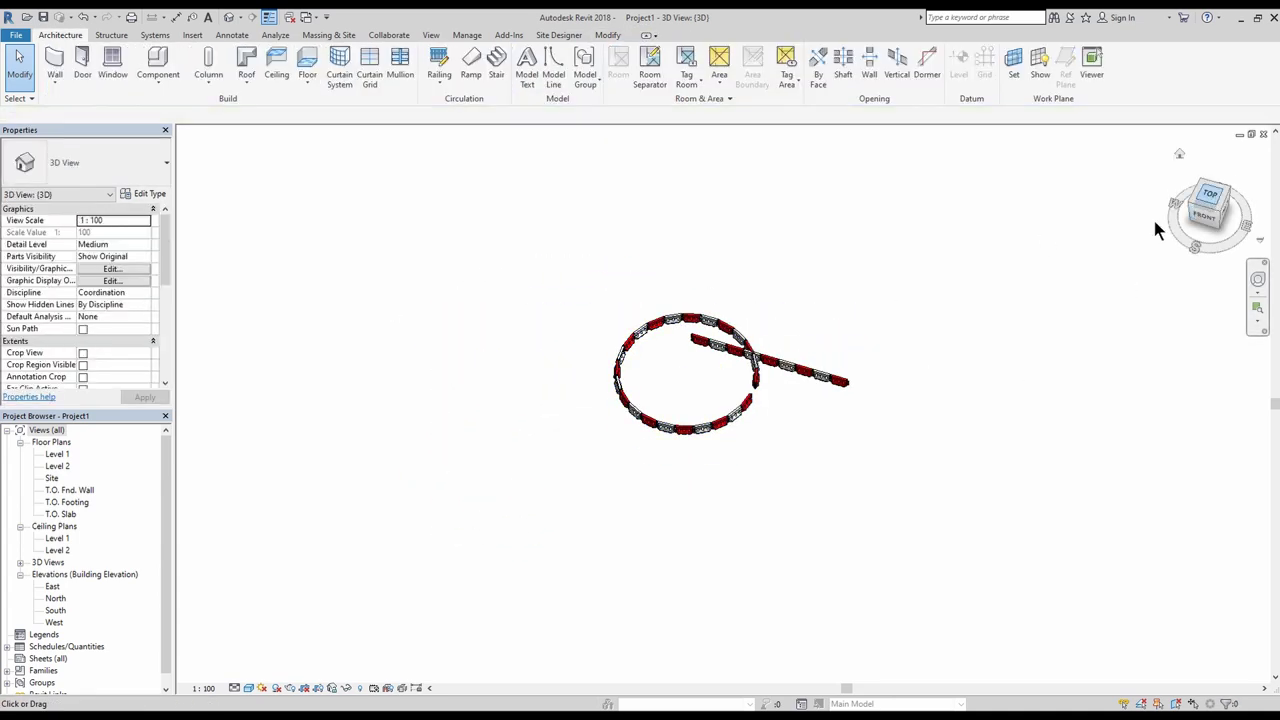
Delete the straight barrier railing that crosses the circular one, working from a top view.
left_click(1205, 197)
left_click(750, 334)
key("Delete")
Edit the circular railing's path, split the circle at two points on its east side and delete the short arc between them.
double_click(748, 374)
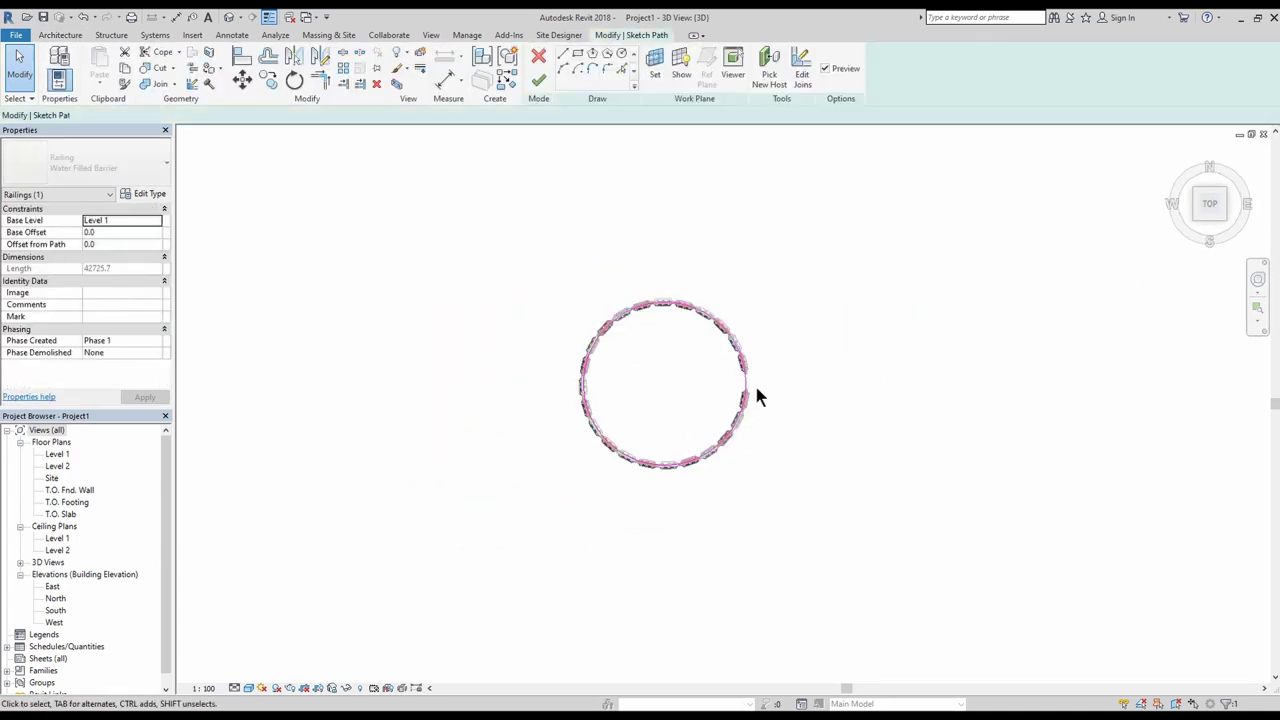
scroll(754, 385, "up", 2)
key("s")
key("l")
left_click(731, 432)
left_click(743, 386)
left_click(22, 64)
left_click(742, 397)
key("Delete")
scroll(749, 388, "up", 2)
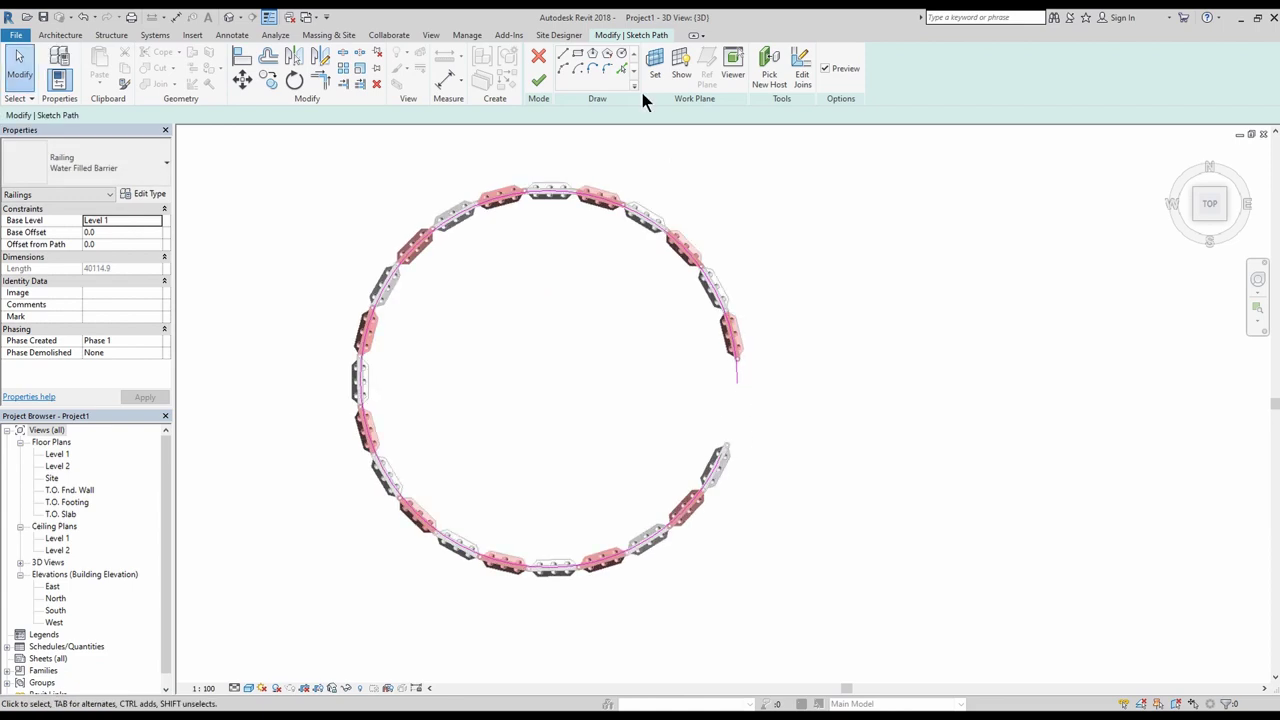
Extend the path from the open arc end with a horizontal line about 7000 mm long and a diagonal about 11600 mm, and finish it.
left_click(563, 55)
left_click(738, 384)
left_click(931, 386)
key("Escape")
scroll(726, 305, "down", 3)
left_click(563, 55)
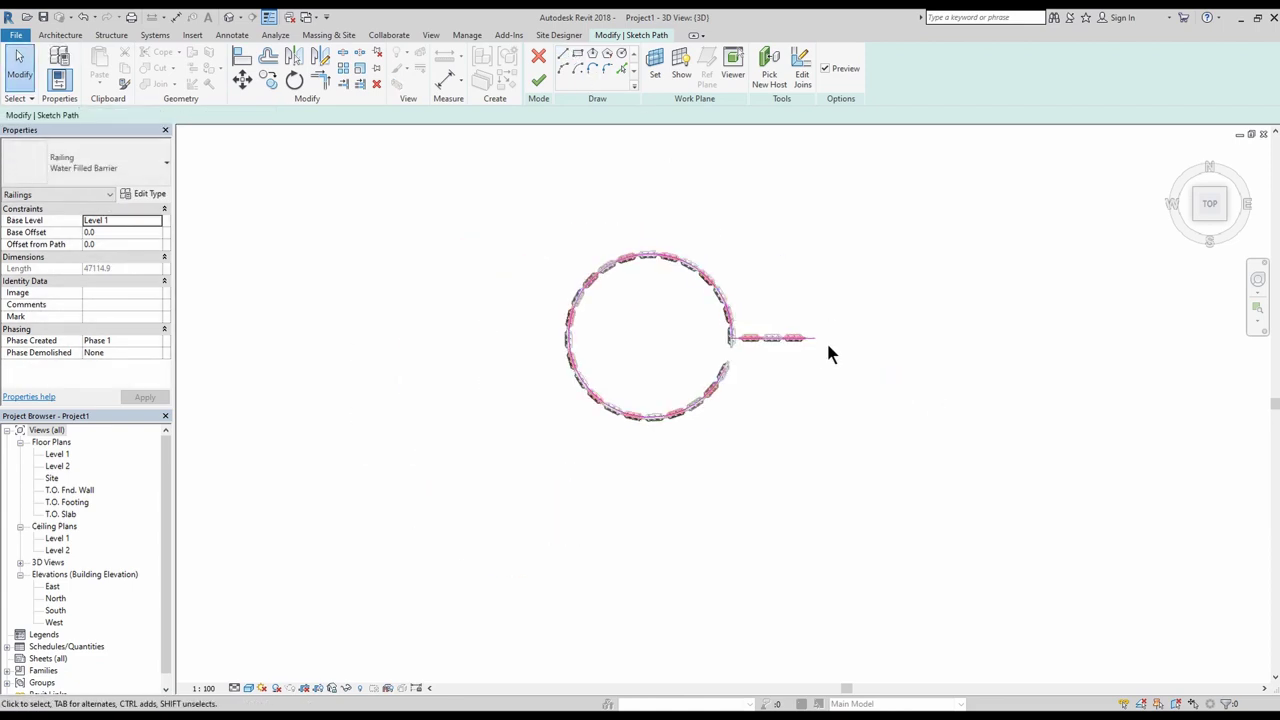
left_click(816, 338)
left_click(893, 450)
left_click(539, 80)
middle_click_drag(797, 477, 867, 427, "shift")
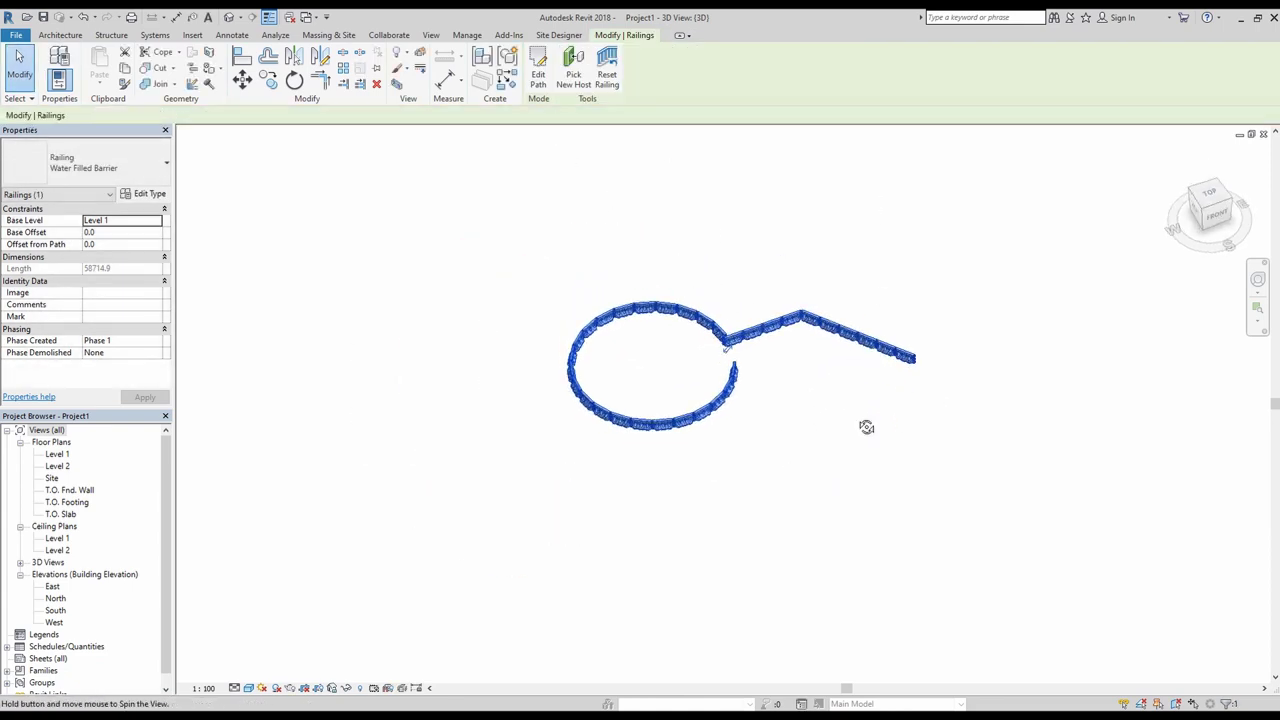
left_click(864, 424)
scroll(795, 363, "up", 1)
middle_click_drag(794, 364, 812, 468, "shift")
Create a Generic 150mm floor with a rectangular boundary about 37700 by 23400 mm around the whole barrier railing.
left_click(1210, 203)
left_click(718, 330)
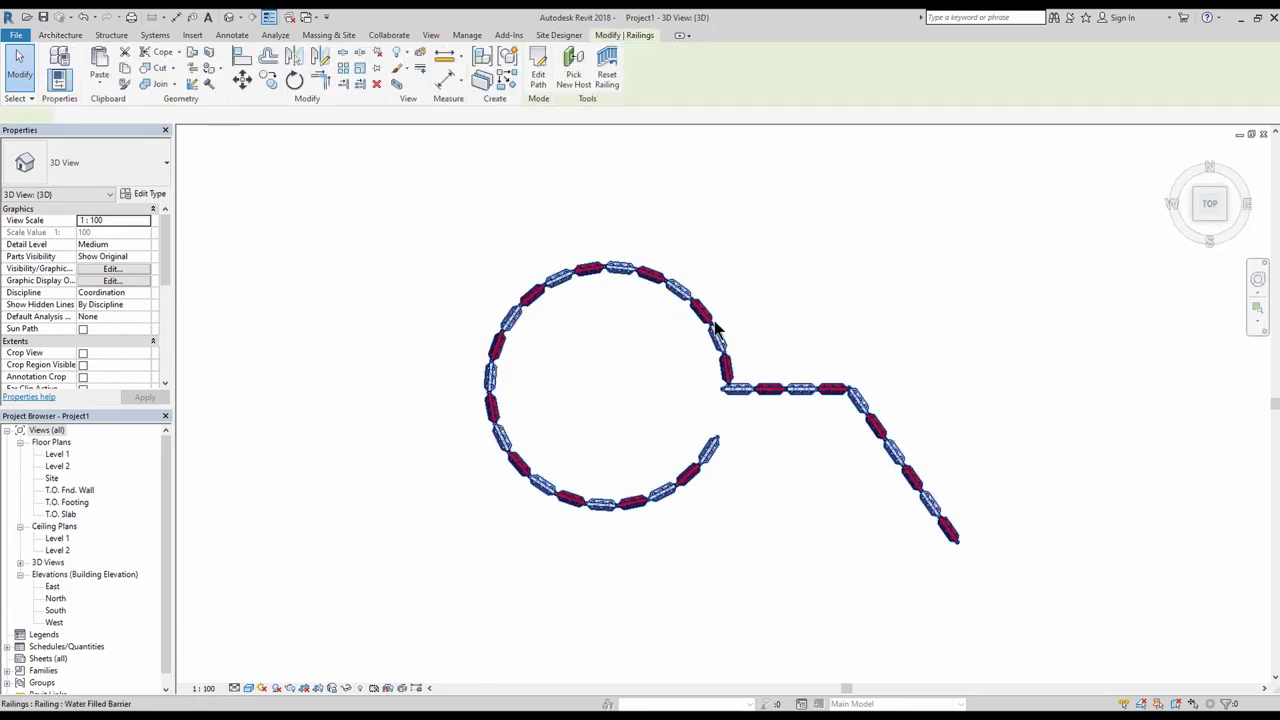
key("Escape")
left_click(307, 82)
left_click(330, 106)
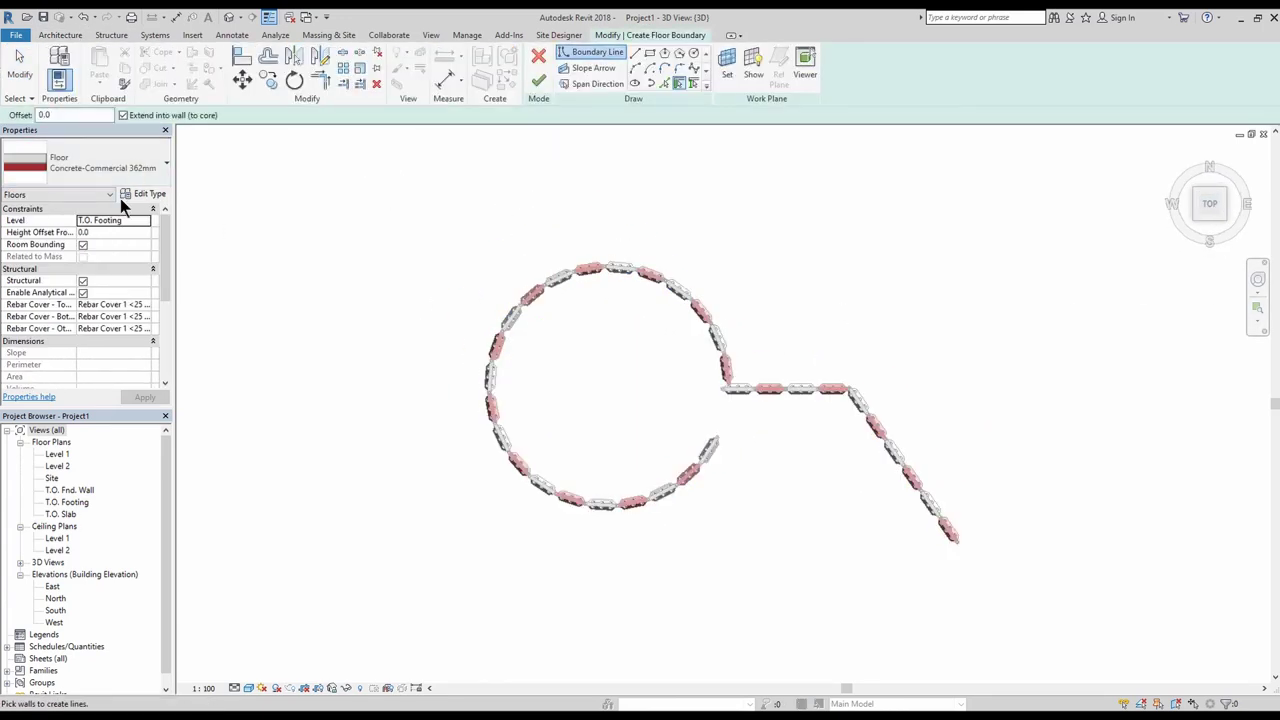
left_click(110, 168)
left_click(77, 291)
left_click(420, 200)
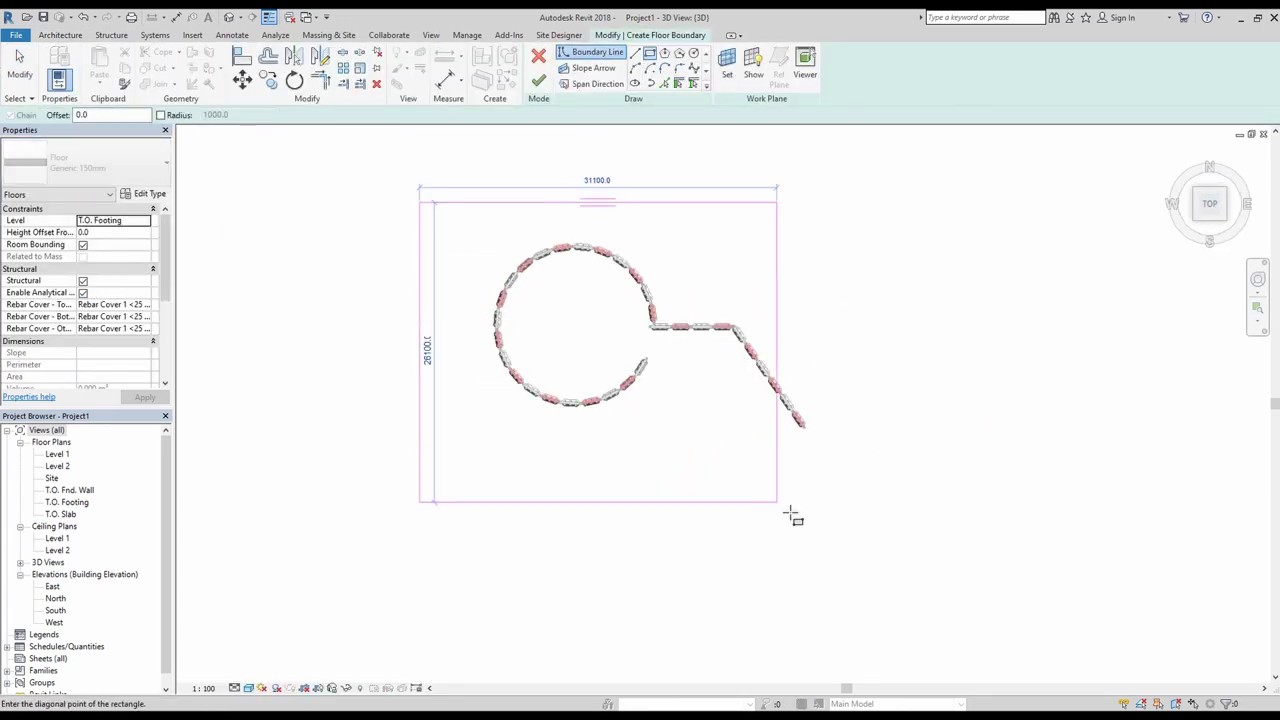
left_click(853, 471)
left_click(539, 80)
Set the new floor's level constraint to Level 1.
mouse_move(735, 278)
middle_mouse_down("shift")
mouse_move(783, 200)
mouse_move(786, 166)
middle_mouse_up("shift")
key("Escape")
left_click(432, 353)
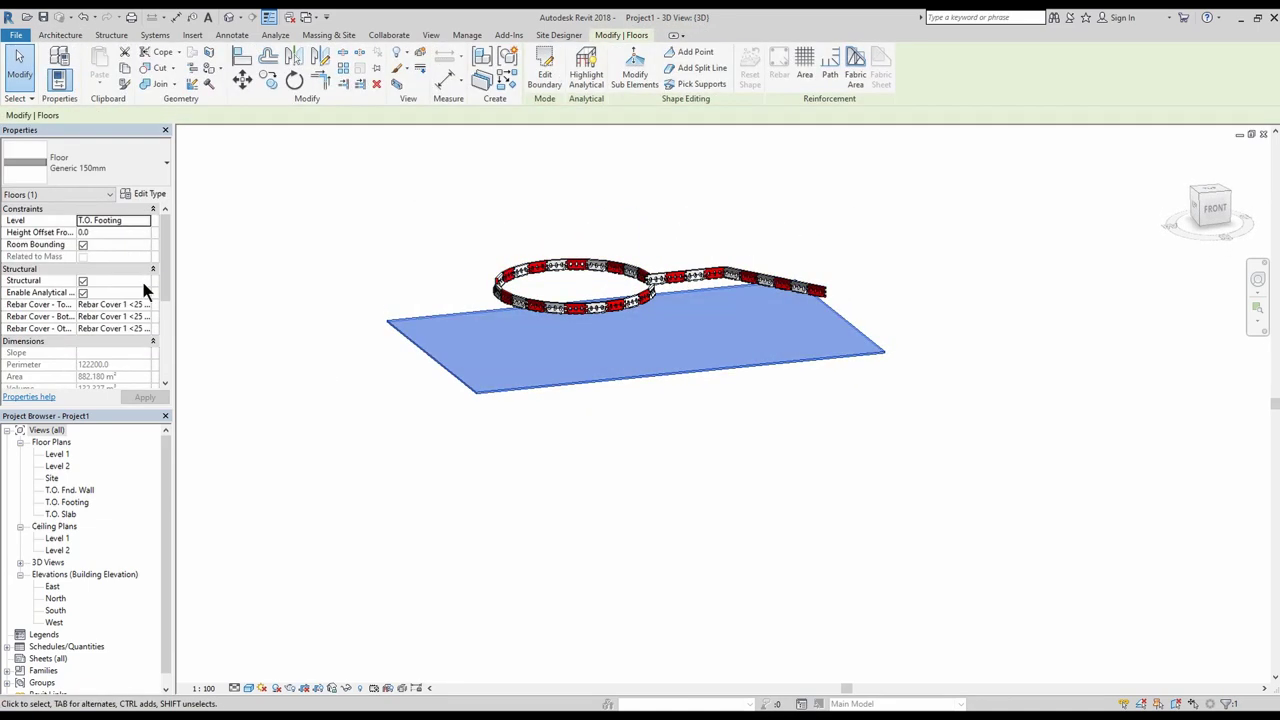
left_click(147, 221)
left_click(102, 274)
Raise the floor's two east corner points to an elevation of 1000 by modifying its sub-elements.
middle_click_drag(606, 380, 608, 418, "shift")
left_click(636, 72)
left_click_drag(751, 175, 811, 230)
left_click_drag(853, 266, 911, 354, "ctrl")
double_click(151, 115)
type("1000")
key("Return")
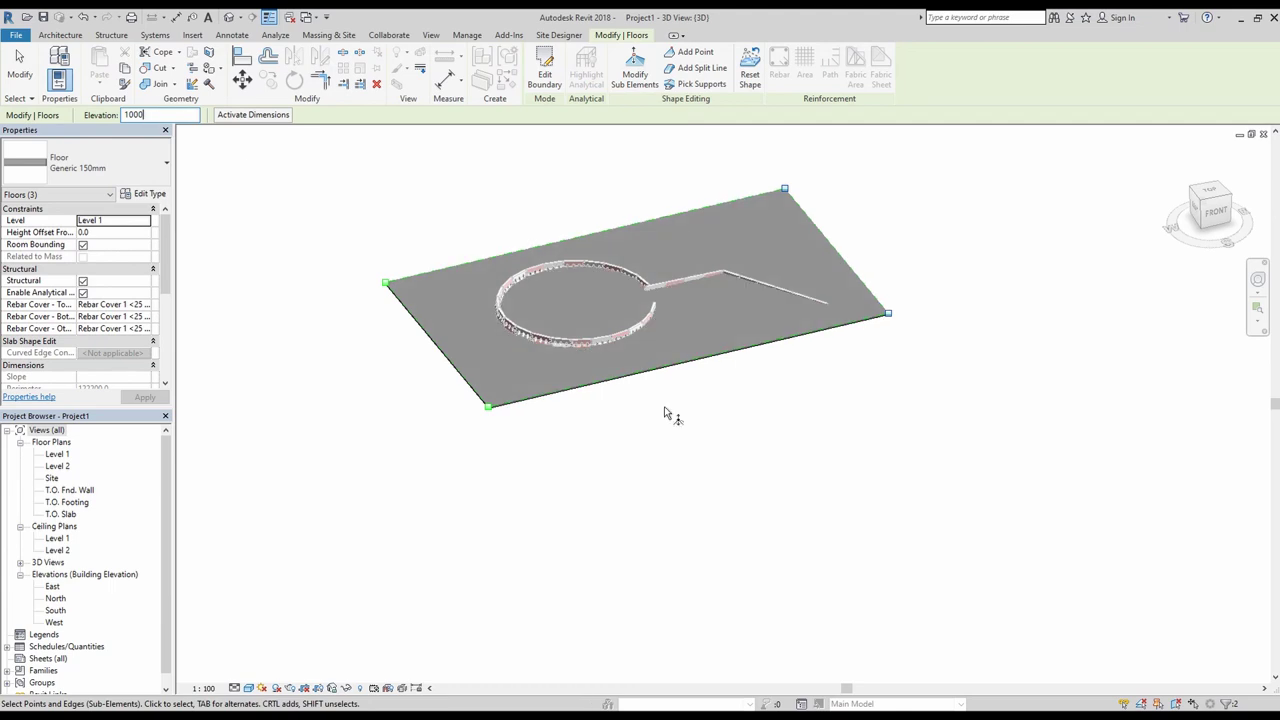
key("Escape")
Pick the sloped floor as the new host of the barrier railing.
left_click(663, 282)
left_click(790, 337)
left_click(826, 380)
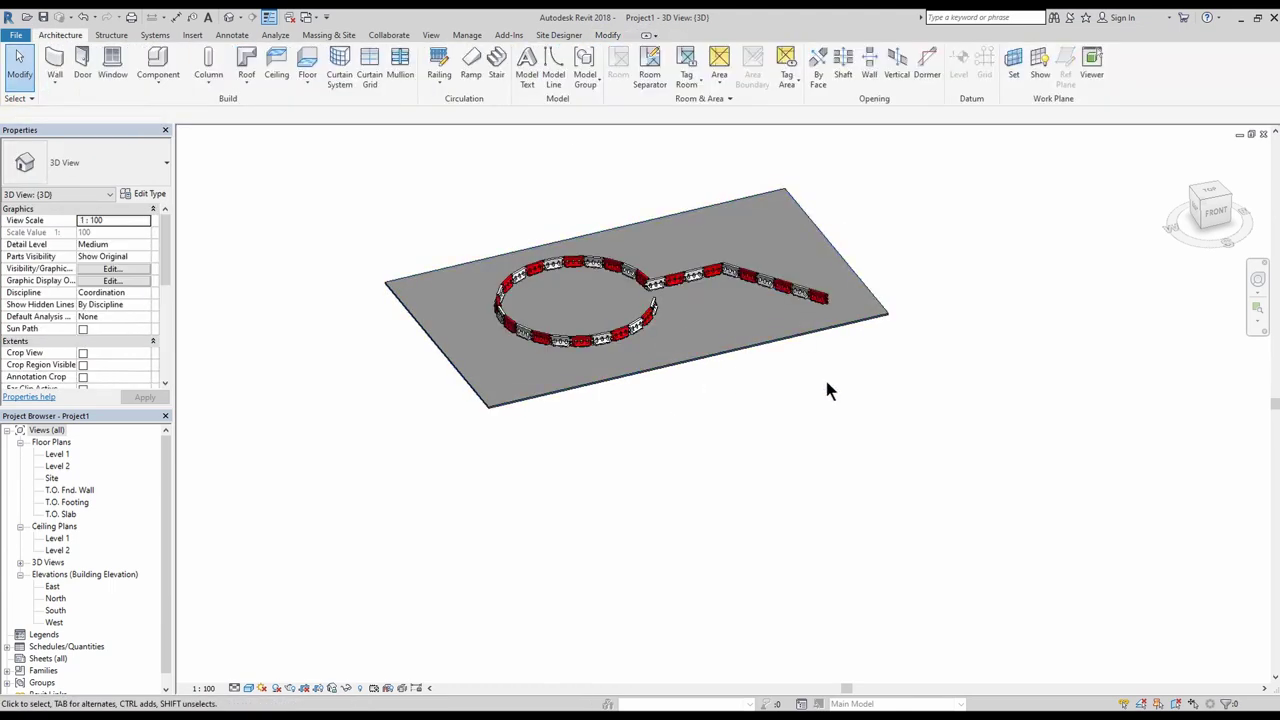
Raise the floor's northwest corner point to an elevation of 2000 and inspect the barriers on the warped floor.
mouse_move(730, 310)
middle_mouse_down("shift")
mouse_move(712, 257)
mouse_move(727, 298)
middle_mouse_up("shift")
left_click(404, 312)
key("Escape")
left_click(405, 315)
left_click(636, 72)
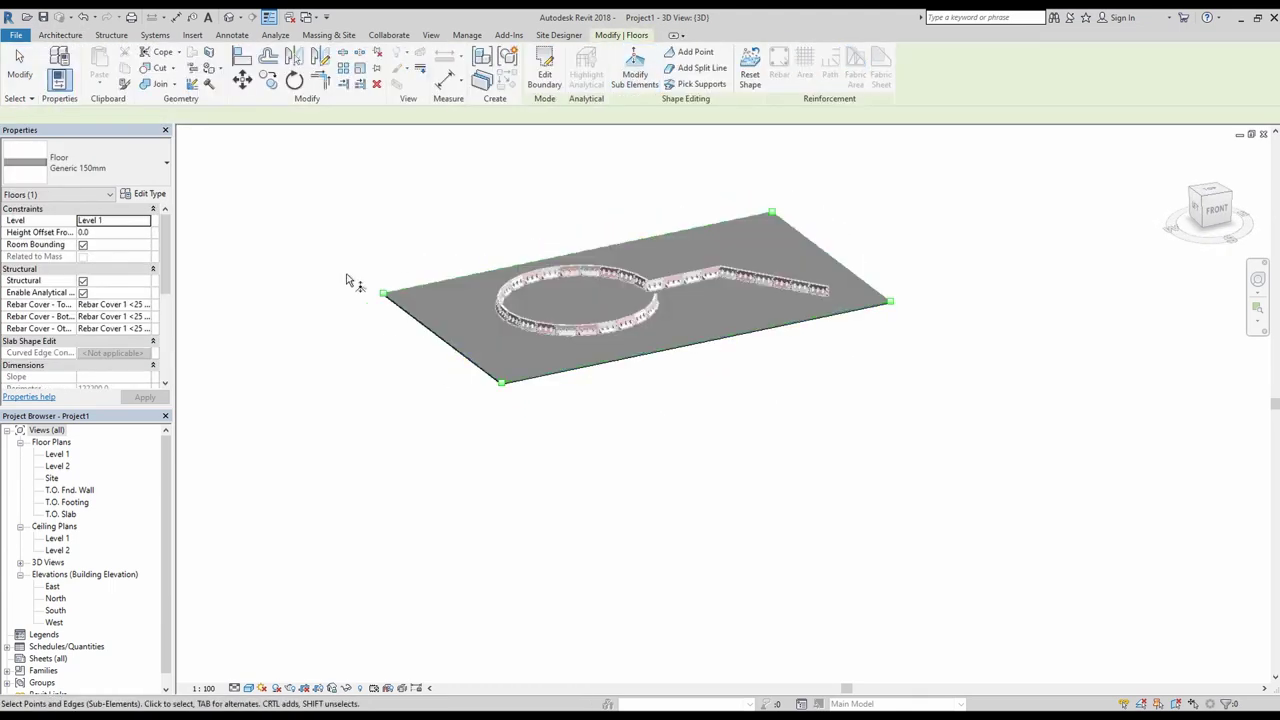
left_click_drag(346, 280, 405, 306)
left_click(392, 284)
type("2000")
key("Return")
key("Escape")
middle_click_drag(768, 426, 643, 494, "shift")
scroll(643, 494, "up", 2)
scroll(680, 540, "up", 2)
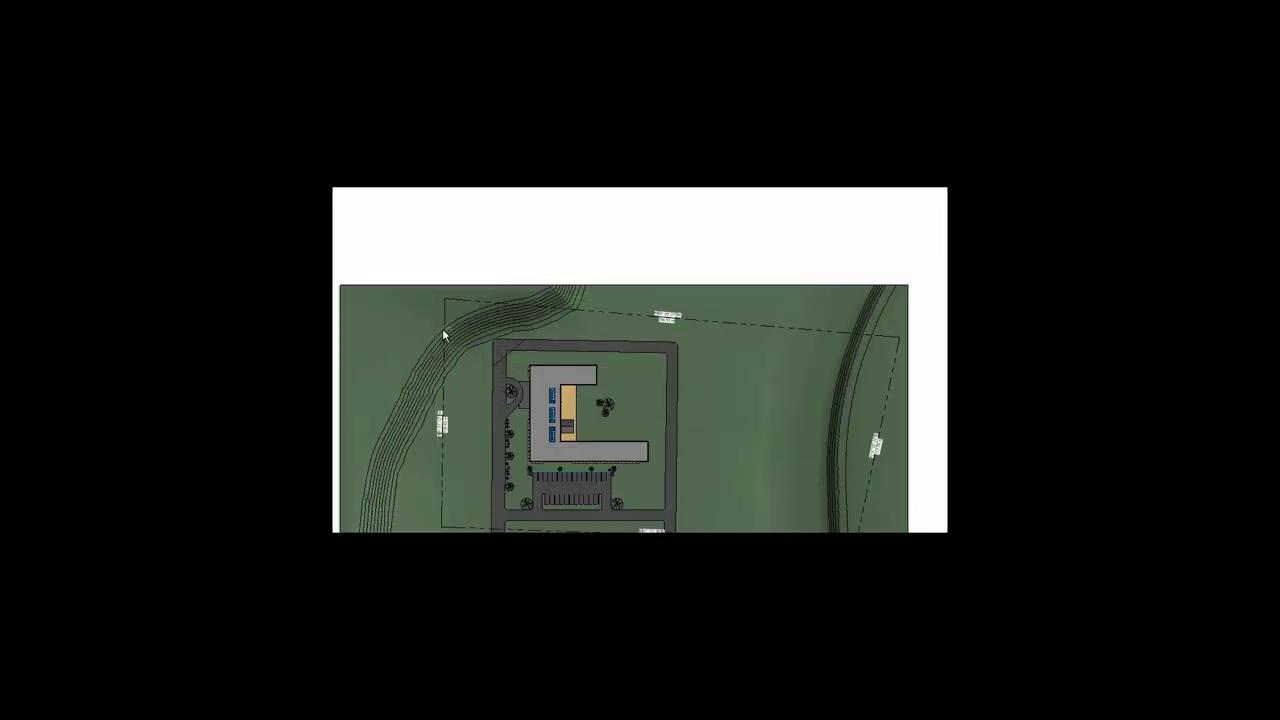
In the sample project's Site plan, sketch a Water Filled Barrier path along the north road edge and partway down the east side.
scroll(580, 343, "up", 4)
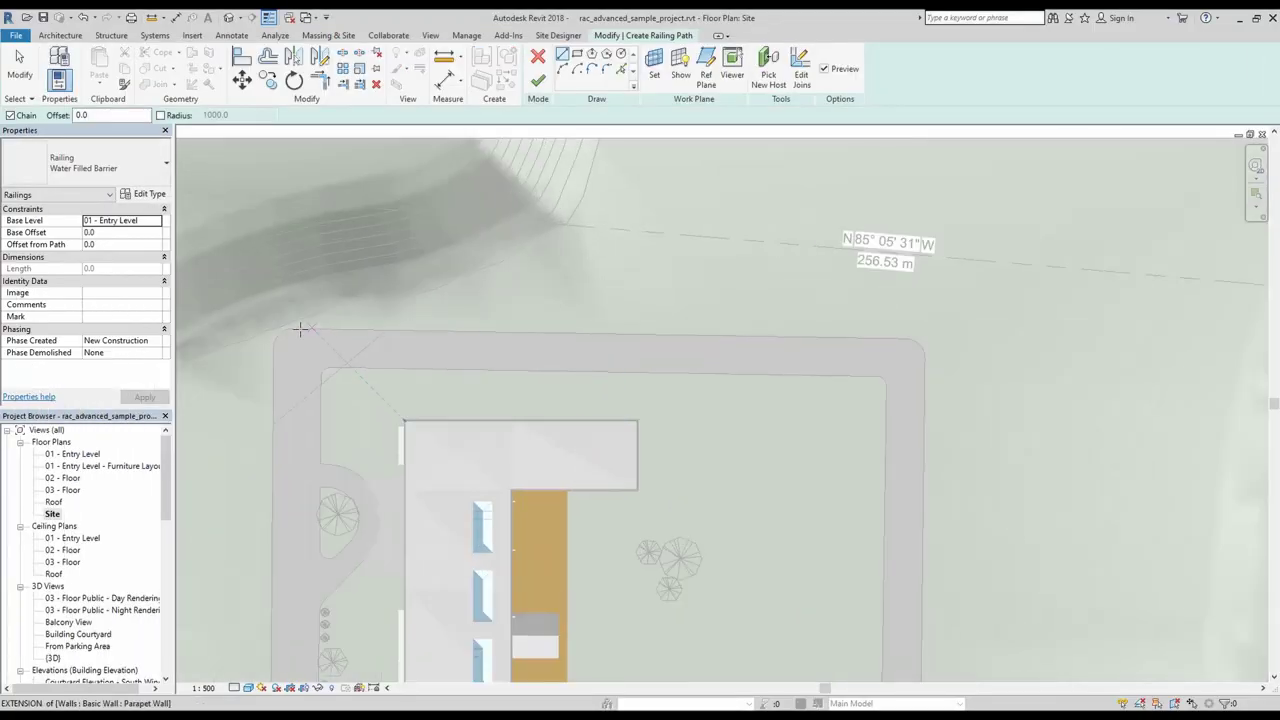
left_click(343, 320)
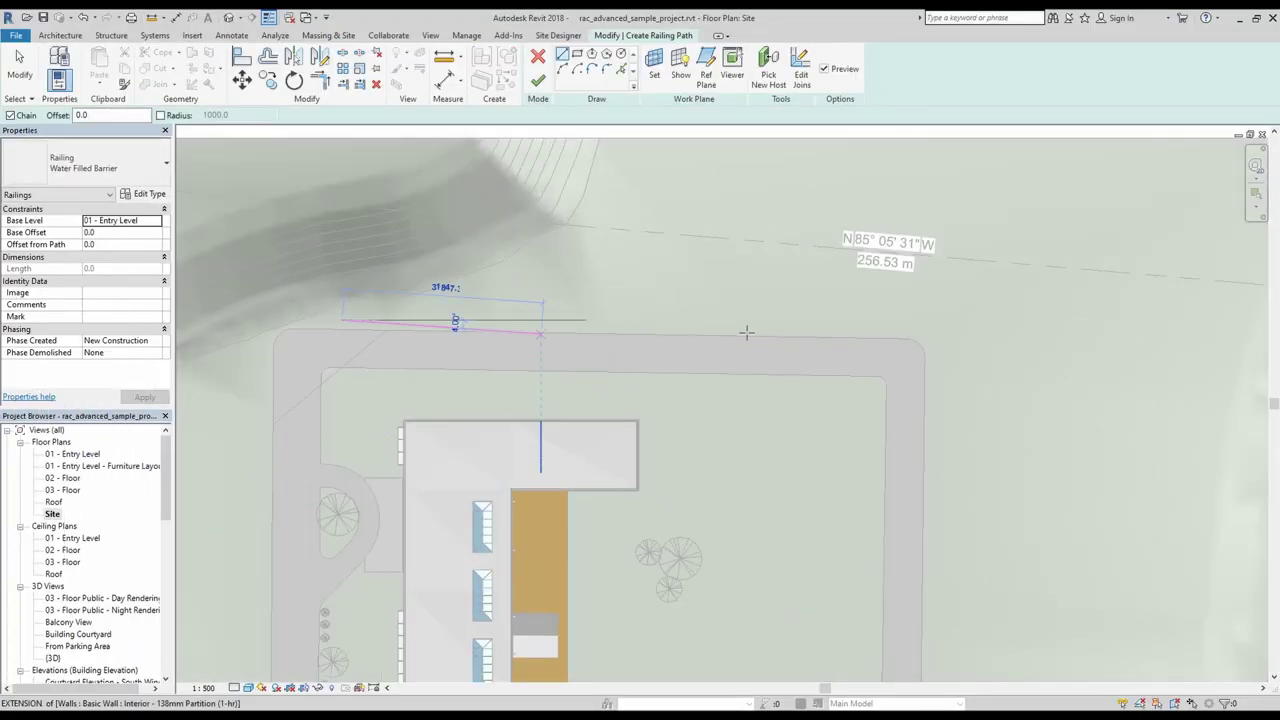
left_click(938, 486)
key("Escape")
Round the northeast corner of the railing path with a fillet arc between its two lines.
left_click(606, 69)
left_click(915, 329)
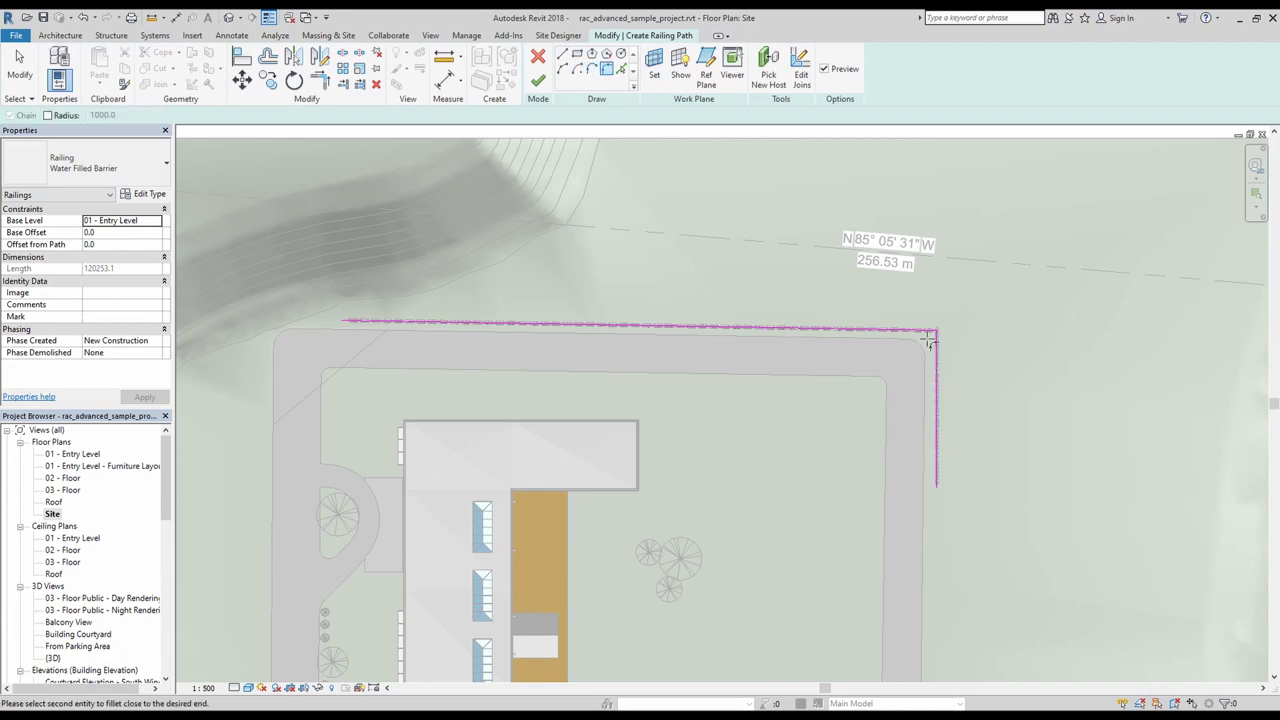
scroll(928, 340, "up", 4)
left_click(941, 350)
left_click(919, 345)
scroll(991, 323, "down", 5)
middle_click_drag(991, 323, 1180, 338)
Extend the railing path about 68000 mm horizontally westward from its west end across the contoured slope, and finish the sketch.
left_click(562, 54)
scroll(645, 320, "up", 2)
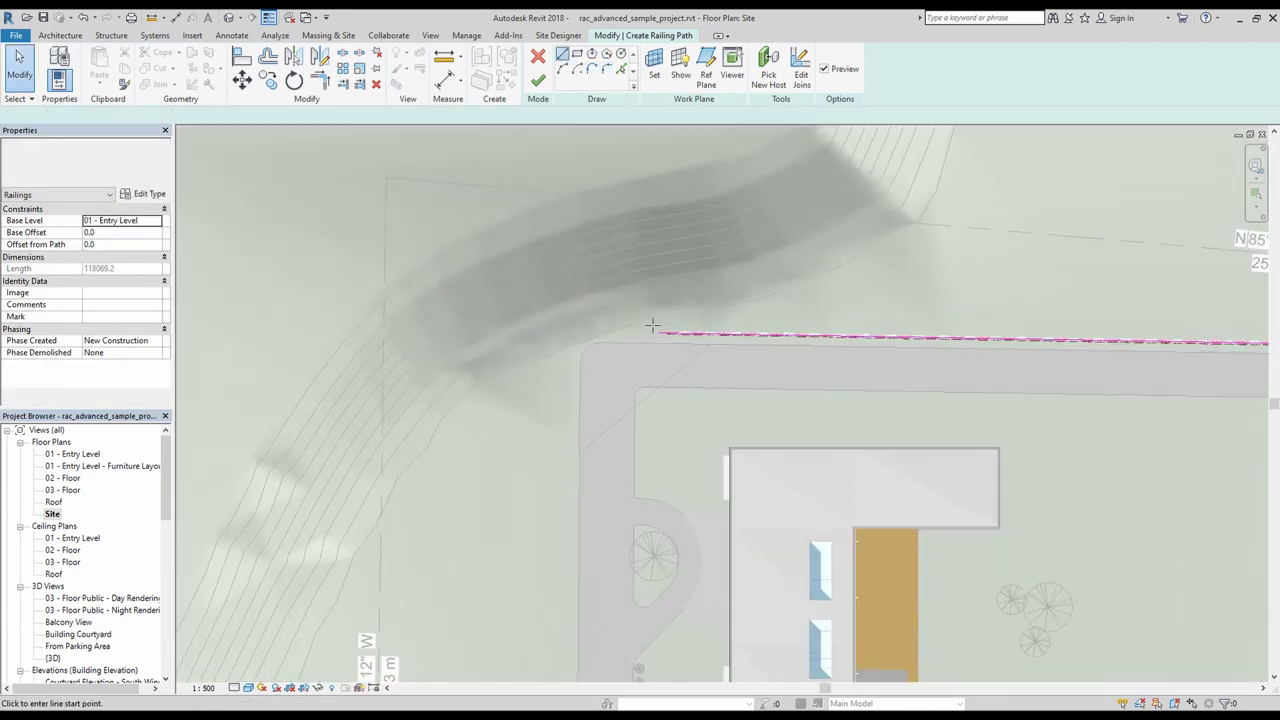
scroll(650, 325, "up", 1)
left_click(670, 336)
left_click(325, 337)
middle_click_drag(325, 337, 588, 339)
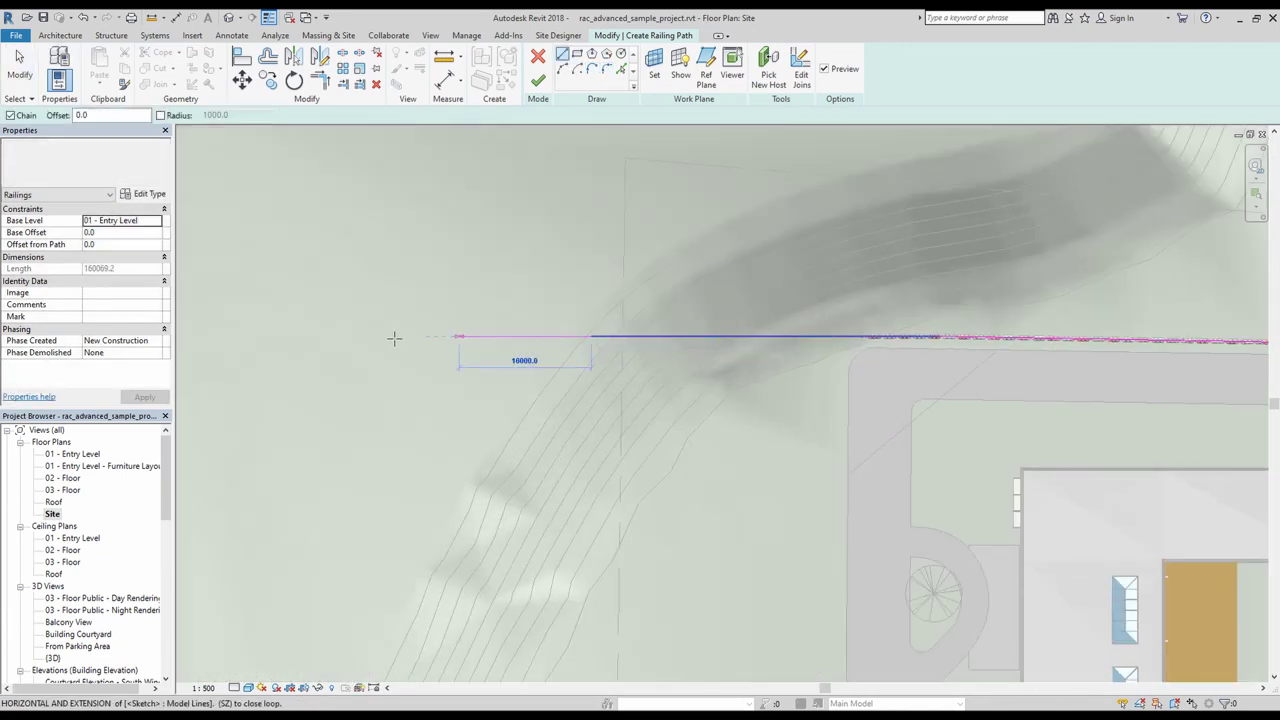
key("Escape")
key("Escape")
scroll(752, 328, "down", 2)
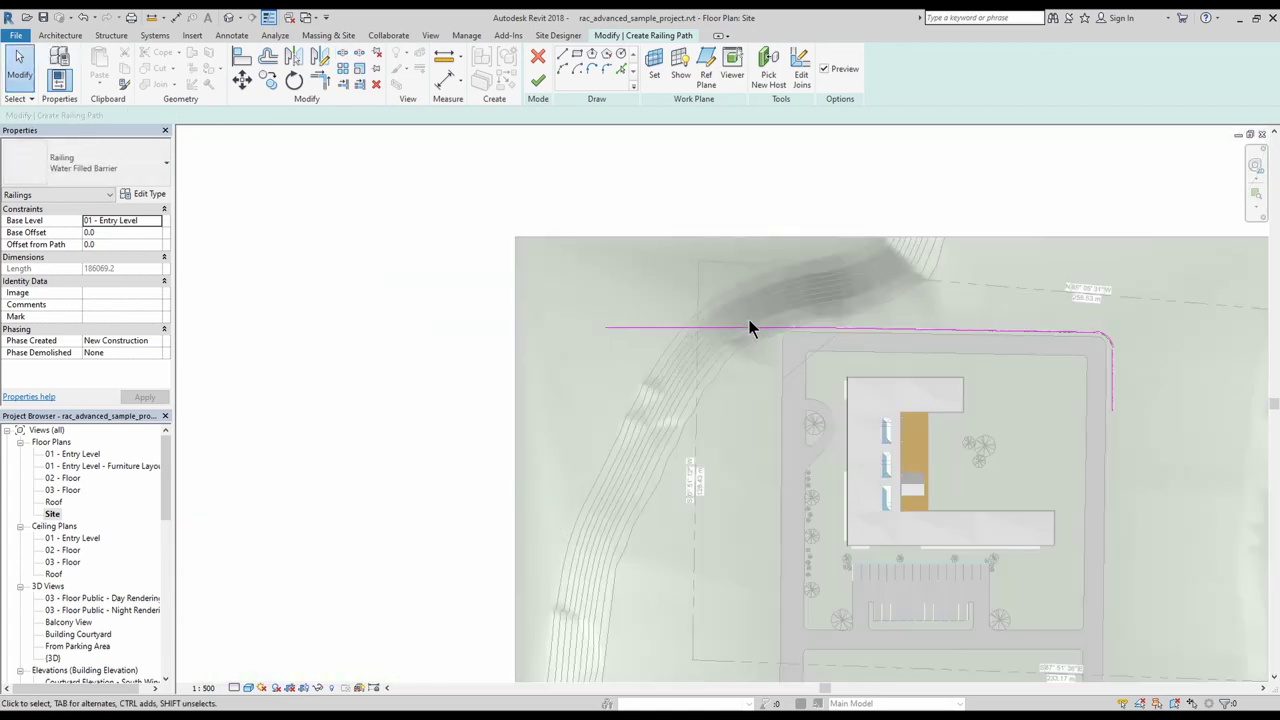
left_click(538, 80)
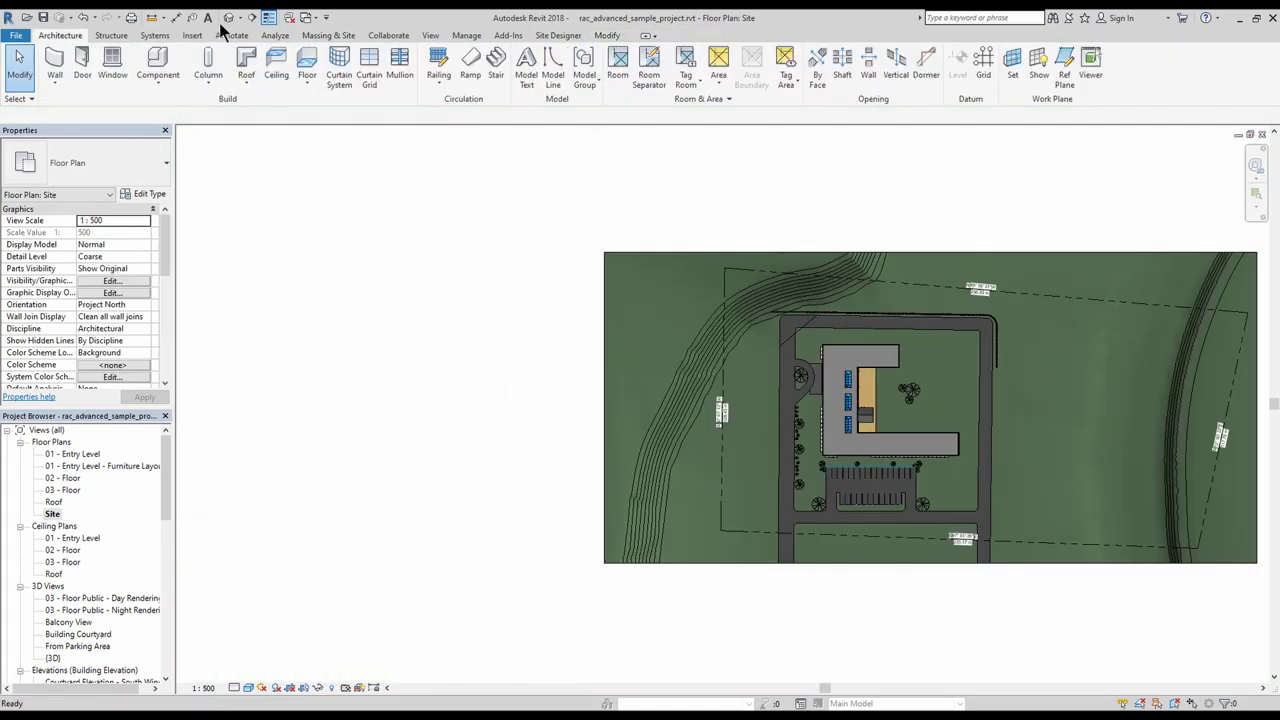
Show the site in 3D, pick the topography as the barrier railing's new host and inspect the barriers along the terrain.
left_click(228, 18)
middle_click_drag(753, 344, 728, 606, "shift")
left_click(800, 420)
left_click(573, 68)
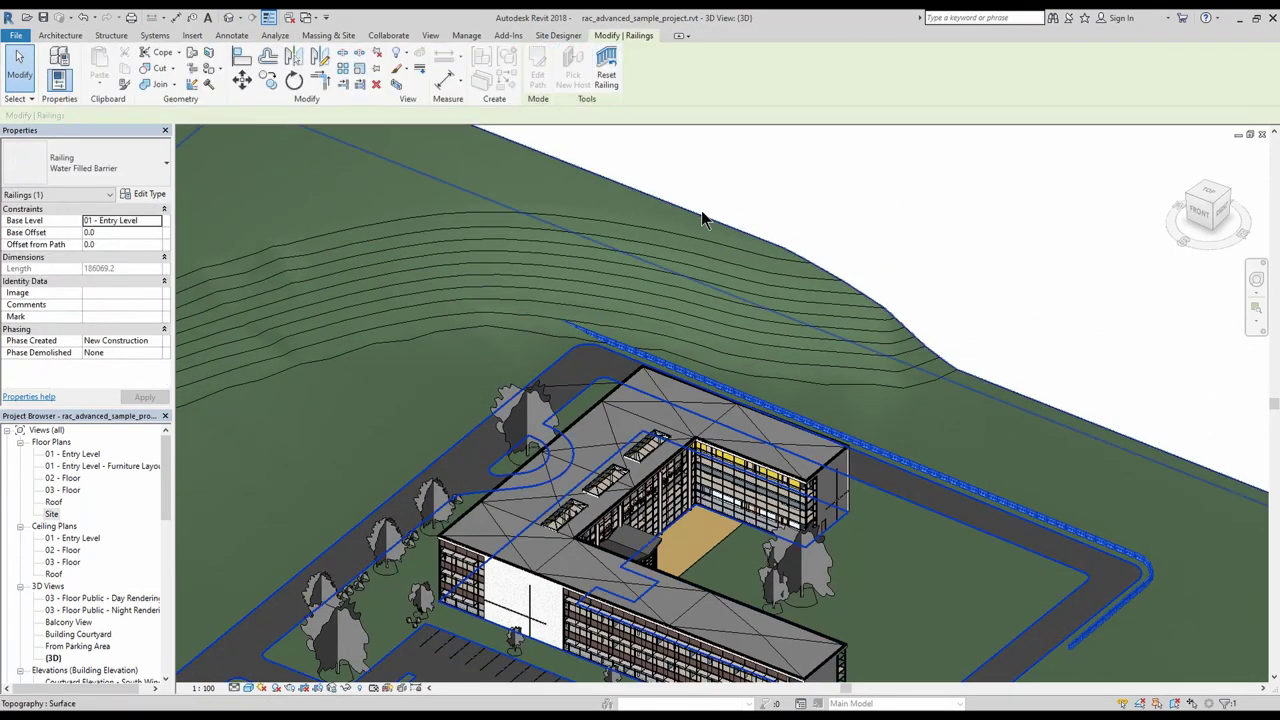
key("Escape")
scroll(700, 289, "up", 6)
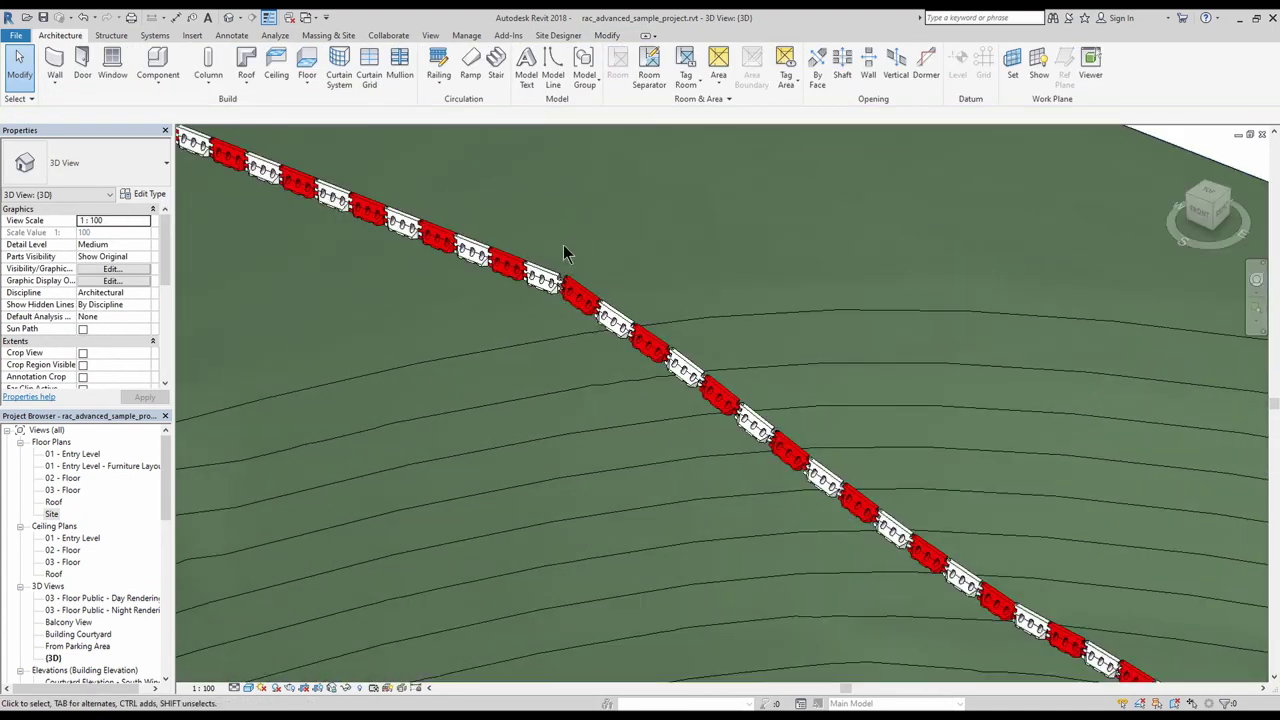
scroll(565, 253, "down", 10)
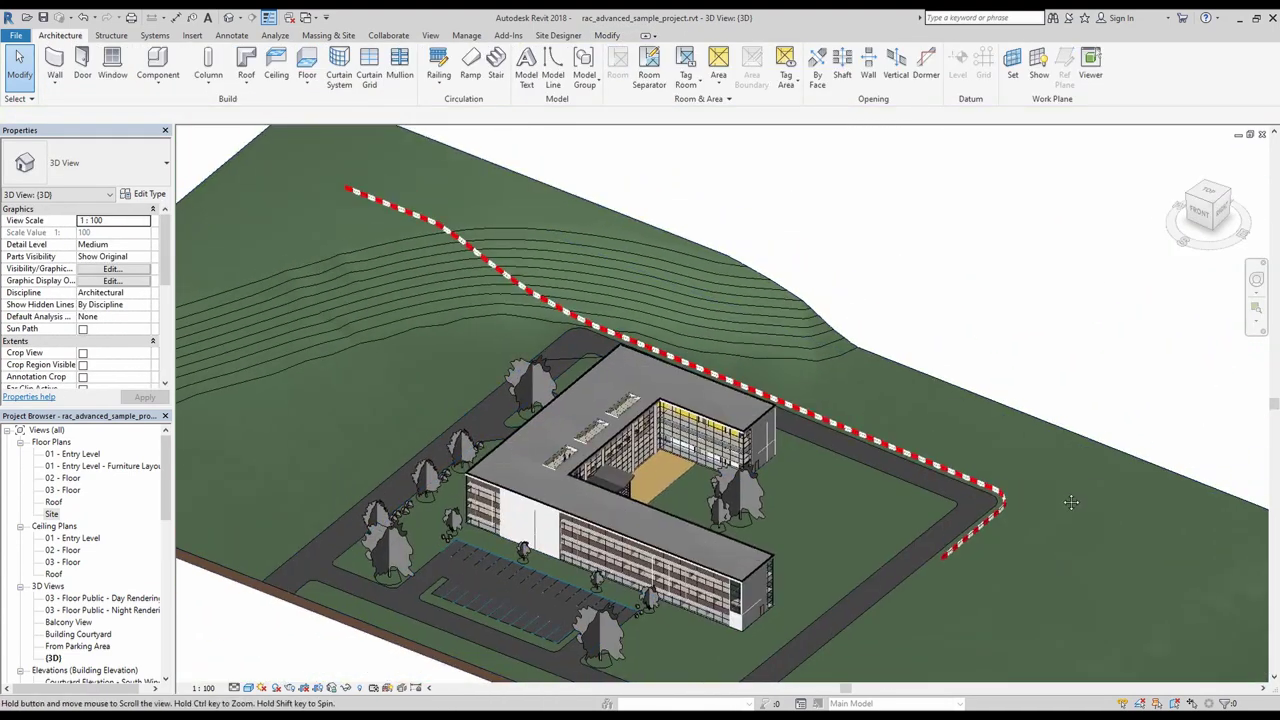
middle_click_drag(1071, 502, 990, 545, "shift")
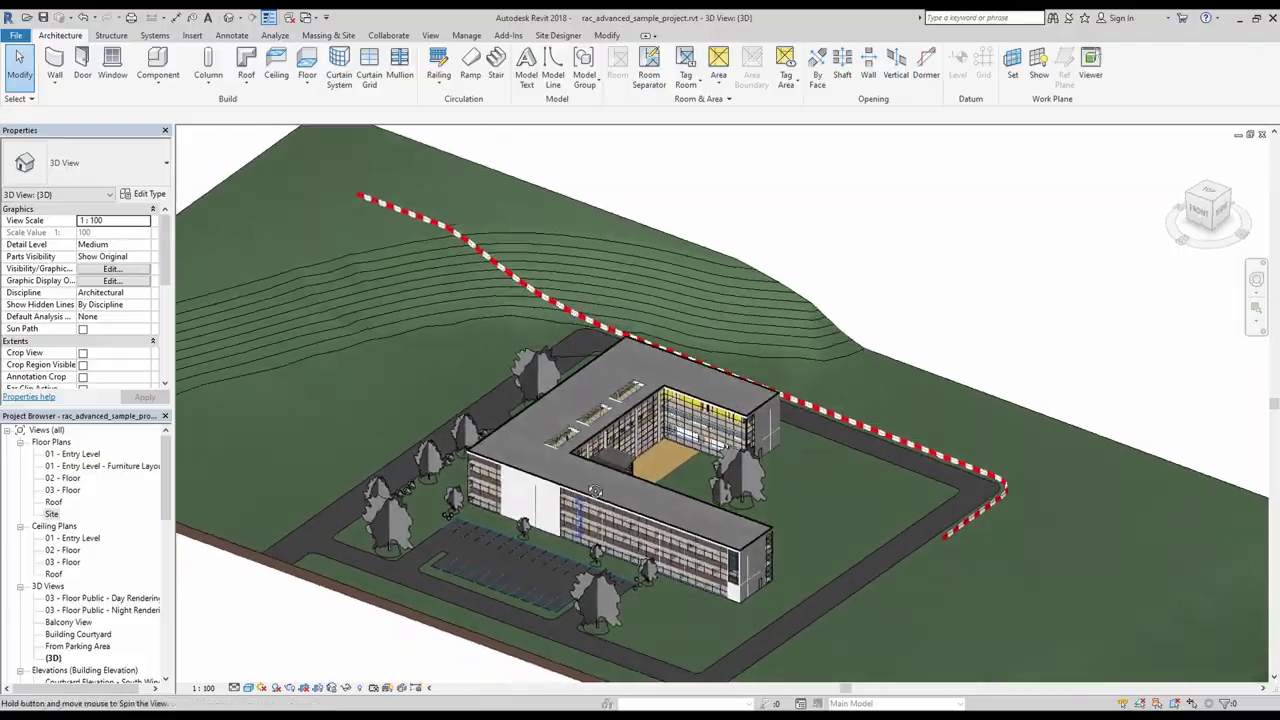